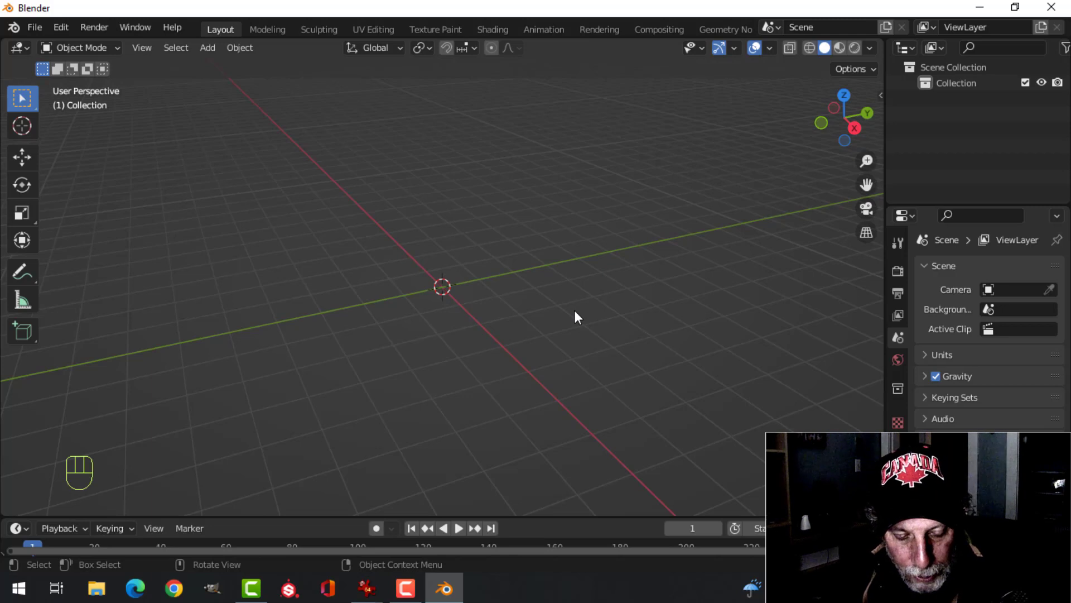
Add a plane mesh at the world origin
{"action": "key", "text": "shift+a"}
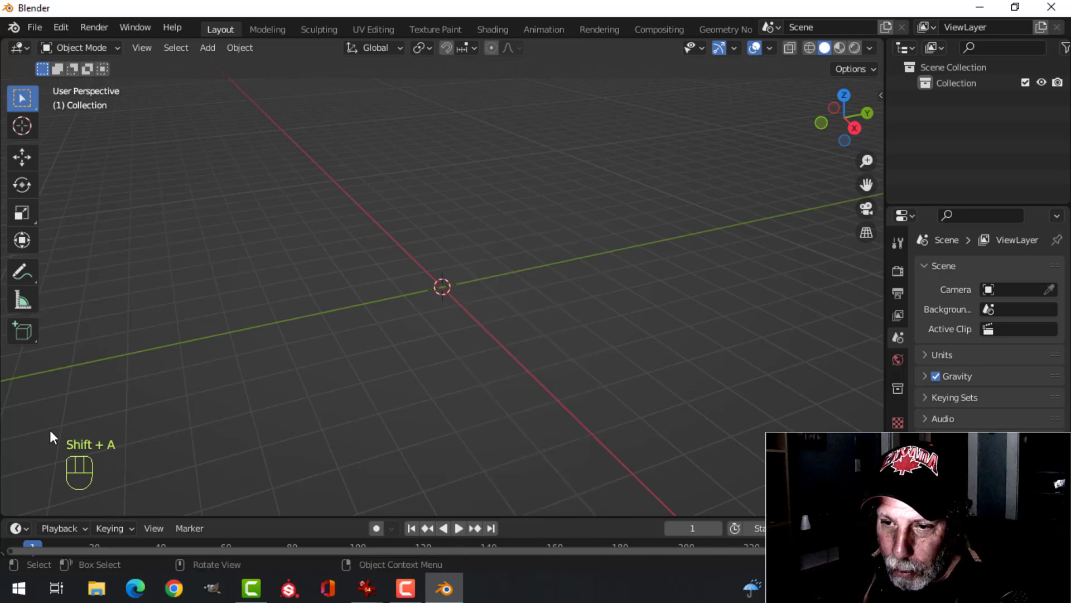
{"action": "key", "text": "shift+a"}
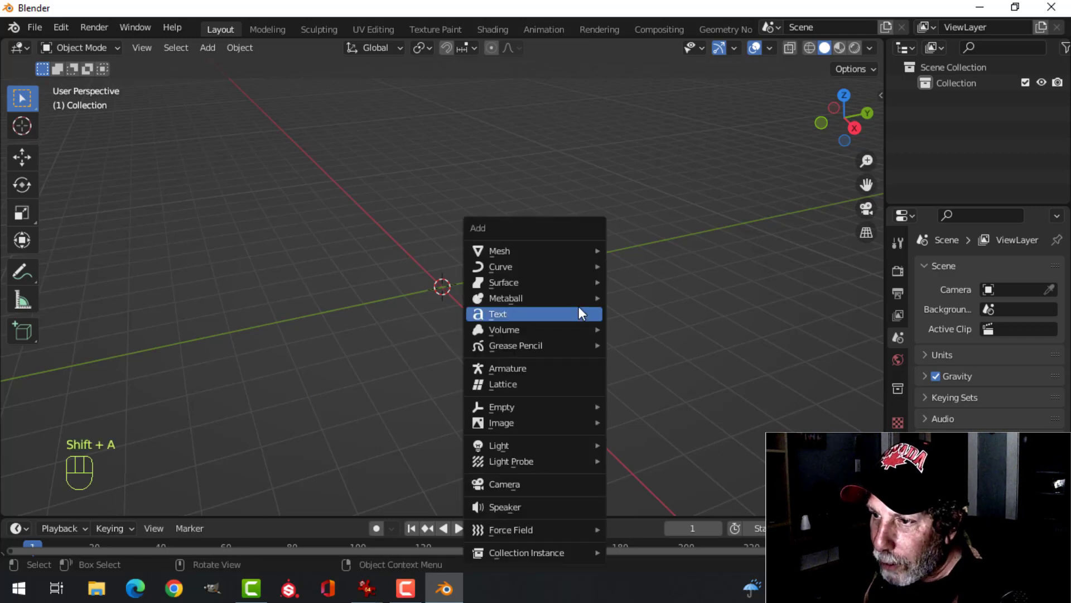
{"action": "mouse_move", "coordinate": [524, 254]}
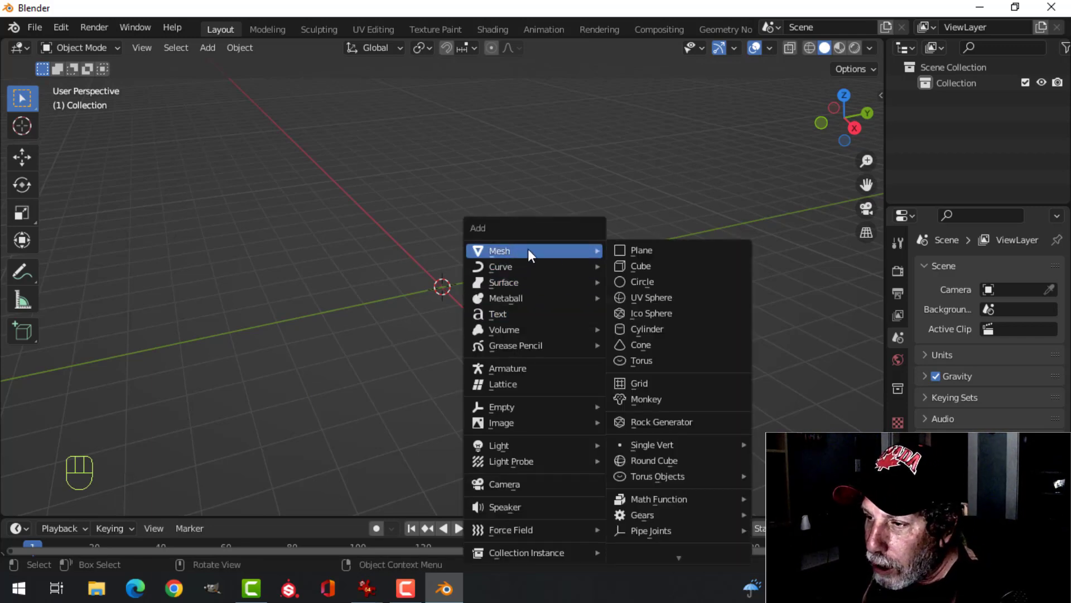
{"action": "left_click", "coordinate": [644, 249]}
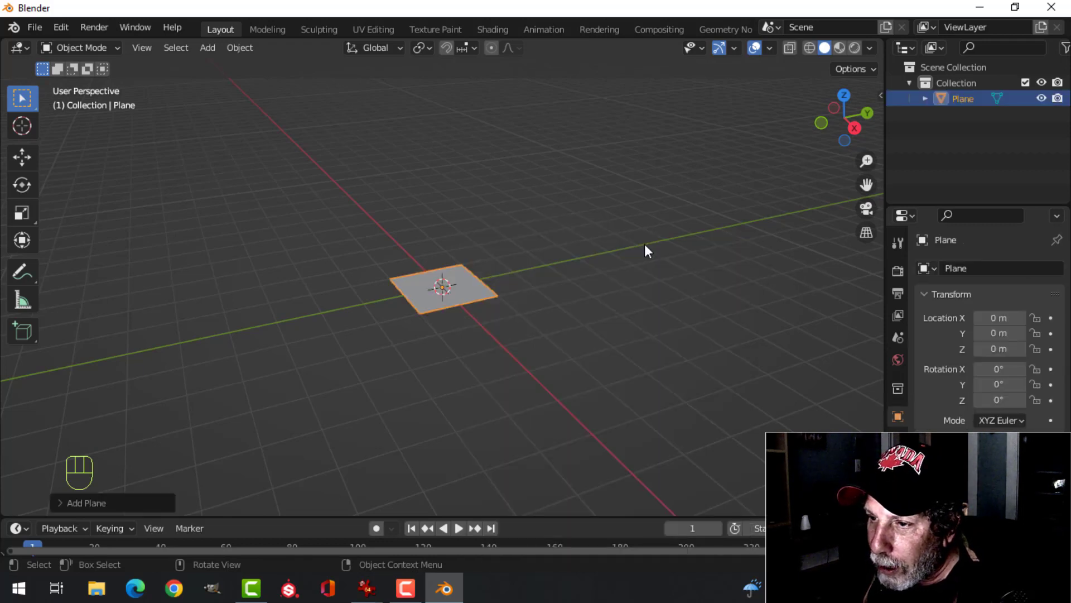
Enable the Move object gizmo in the viewport and move the plane along the Y axis to about -5.93 m
{"action": "left_click", "coordinate": [734, 48]}
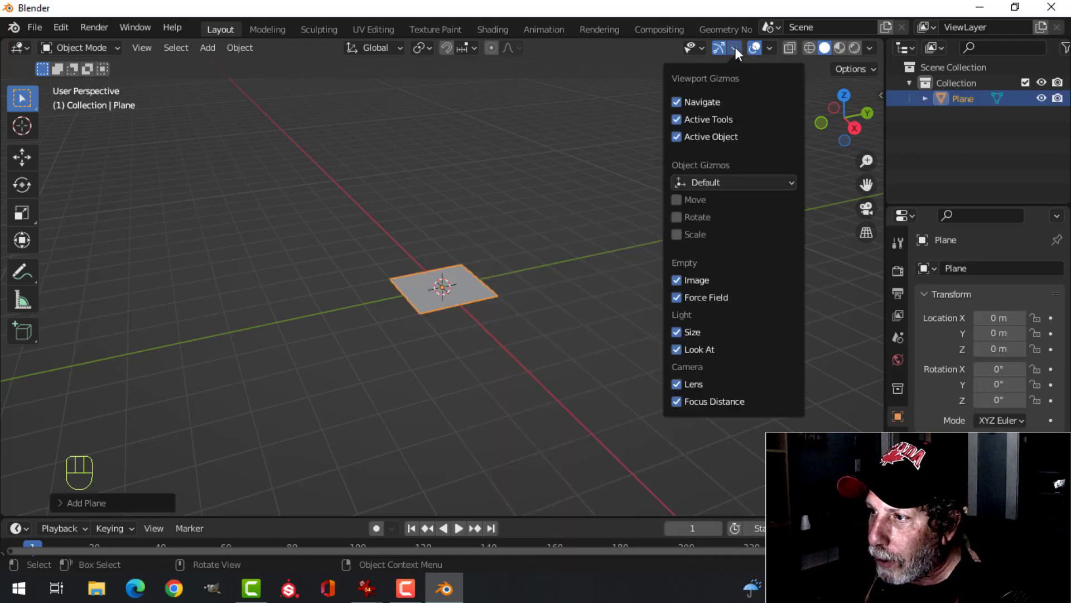
{"action": "left_click", "coordinate": [689, 200]}
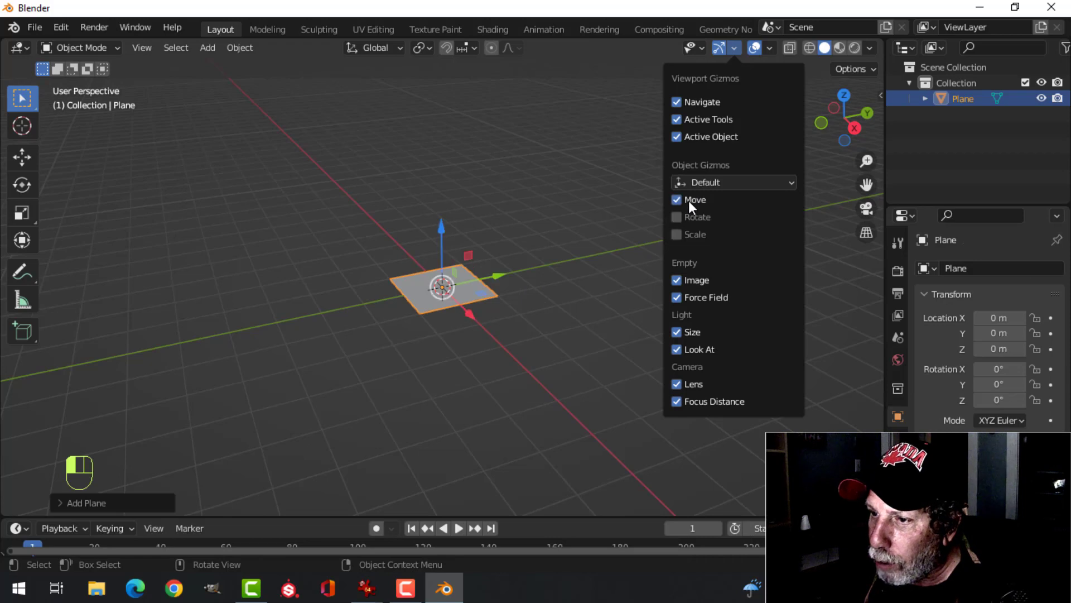
{"action": "left_click_drag", "start_coordinate": [506, 279], "coordinate": [244, 351]}
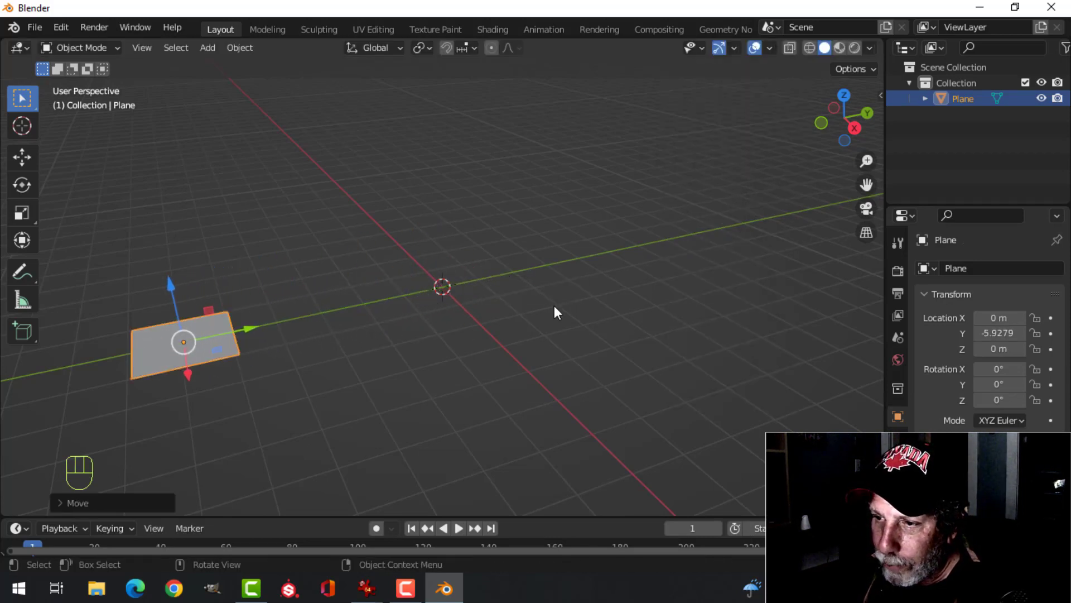
Add a cube mesh and move it along the Y axis to about -3.34 m, beside the plane
{"action": "key", "text": "shift+a"}
{"action": "mouse_move", "coordinate": [515, 251]}
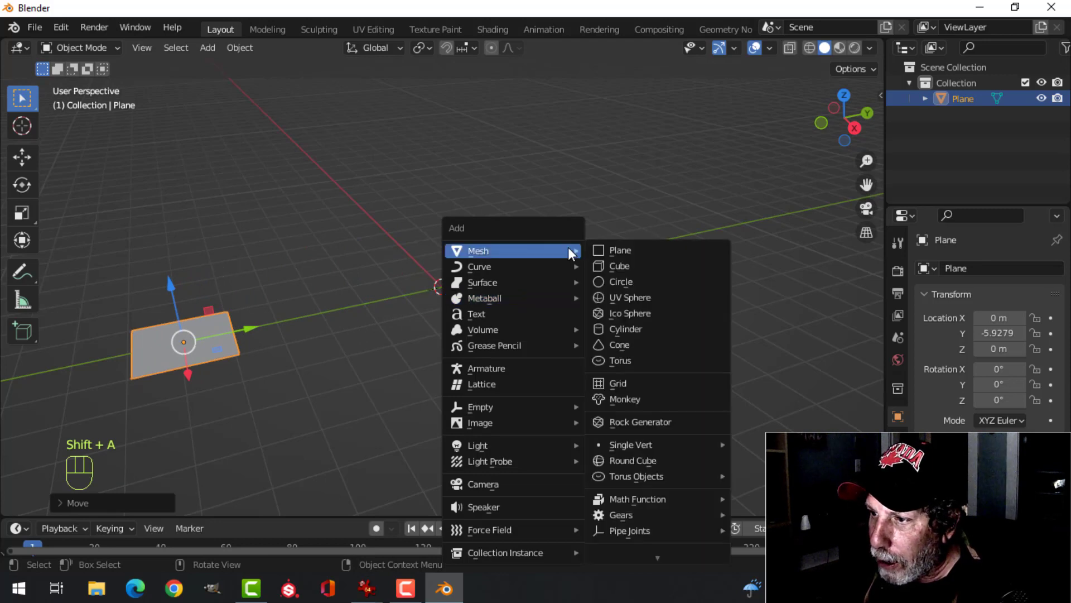
{"action": "left_click", "coordinate": [601, 264]}
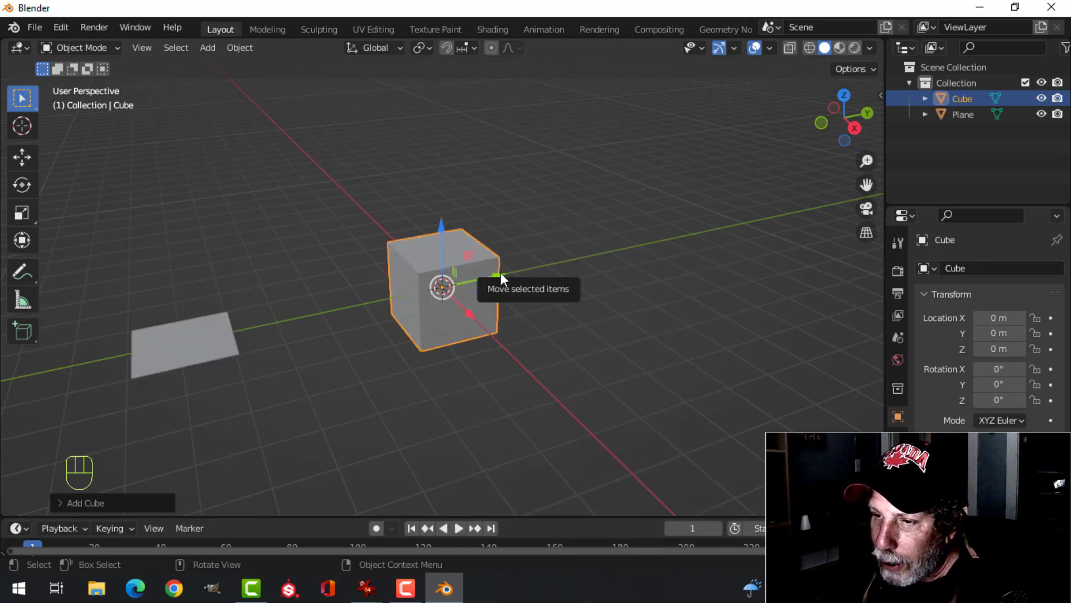
{"action": "left_click_drag", "start_coordinate": [500, 274], "coordinate": [366, 304]}
Add a circle mesh and move it back along the X axis to about -7.97 m
{"action": "key", "text": "shift+a"}
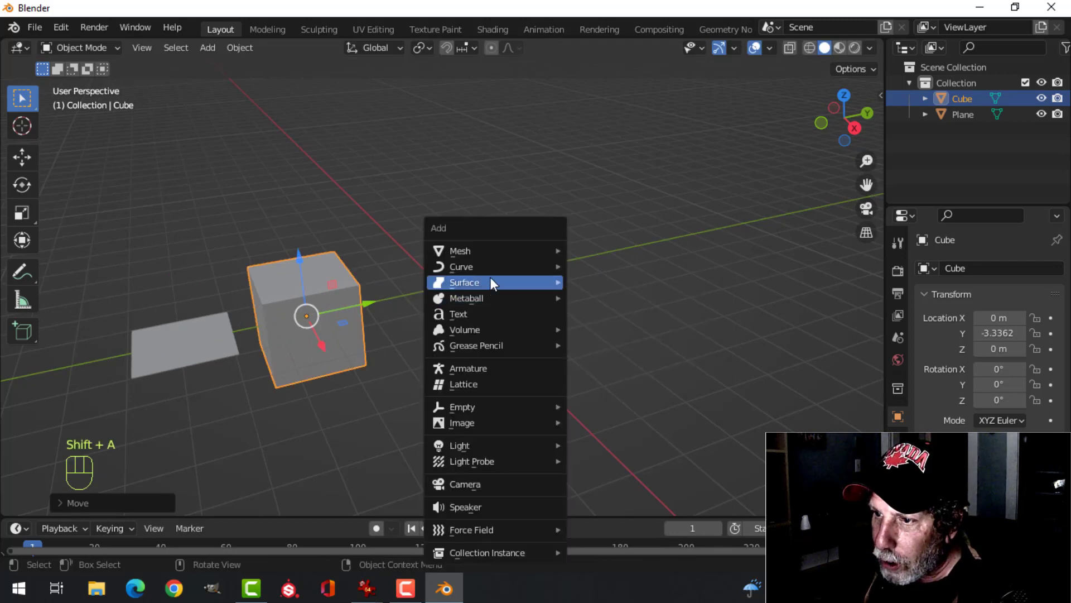
{"action": "mouse_move", "coordinate": [494, 250]}
{"action": "left_click", "coordinate": [595, 282]}
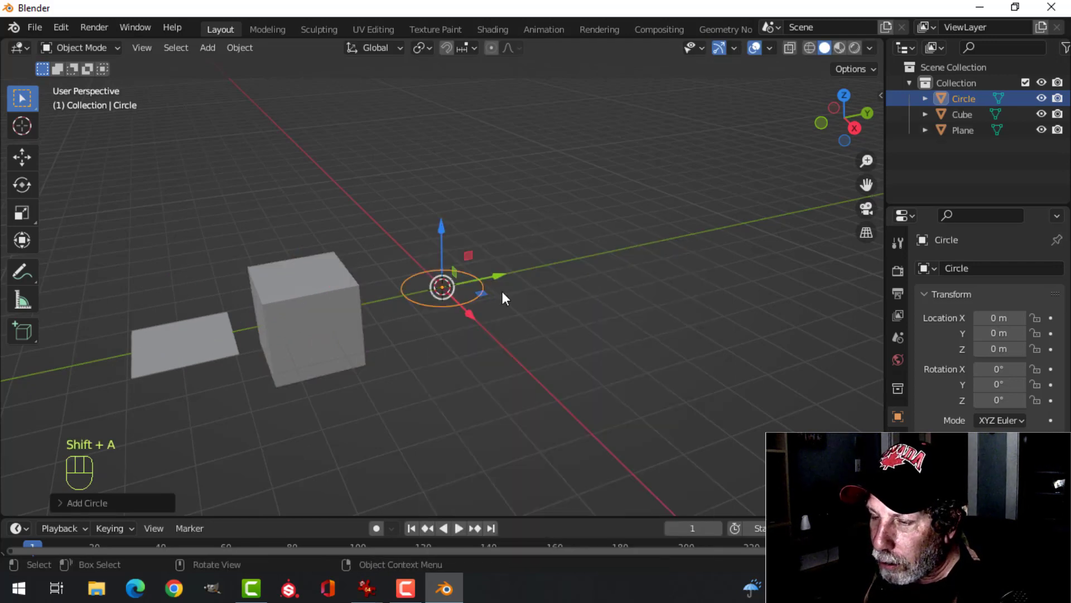
{"action": "left_click_drag", "start_coordinate": [470, 311], "coordinate": [377, 219]}
Add a UV sphere and move it along the Y axis to about 8.64 m
{"action": "key", "text": "shift+a"}
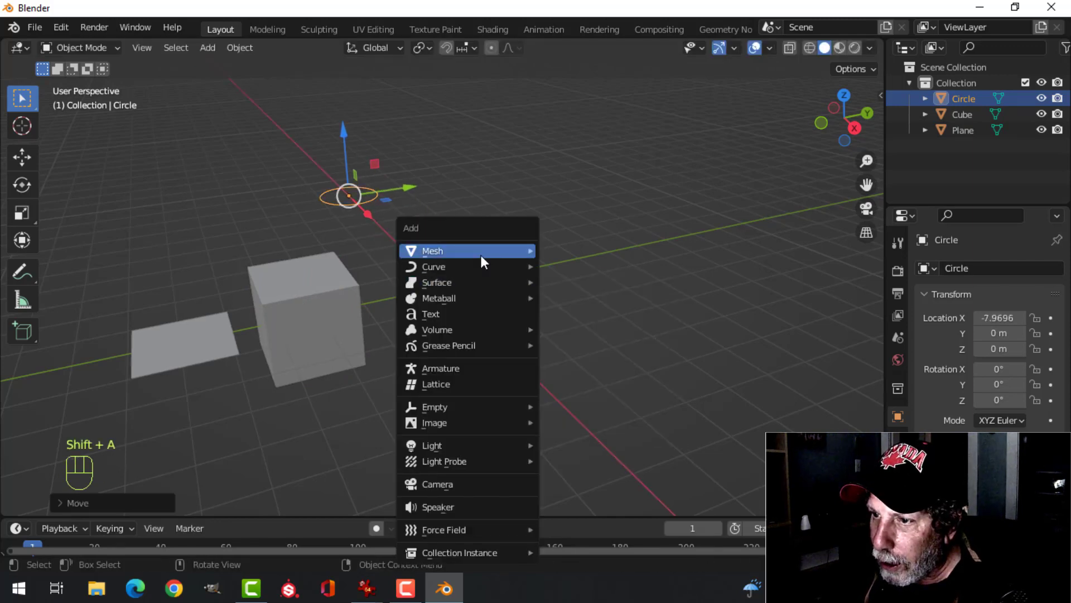
{"action": "mouse_move", "coordinate": [508, 251]}
{"action": "left_click", "coordinate": [578, 297]}
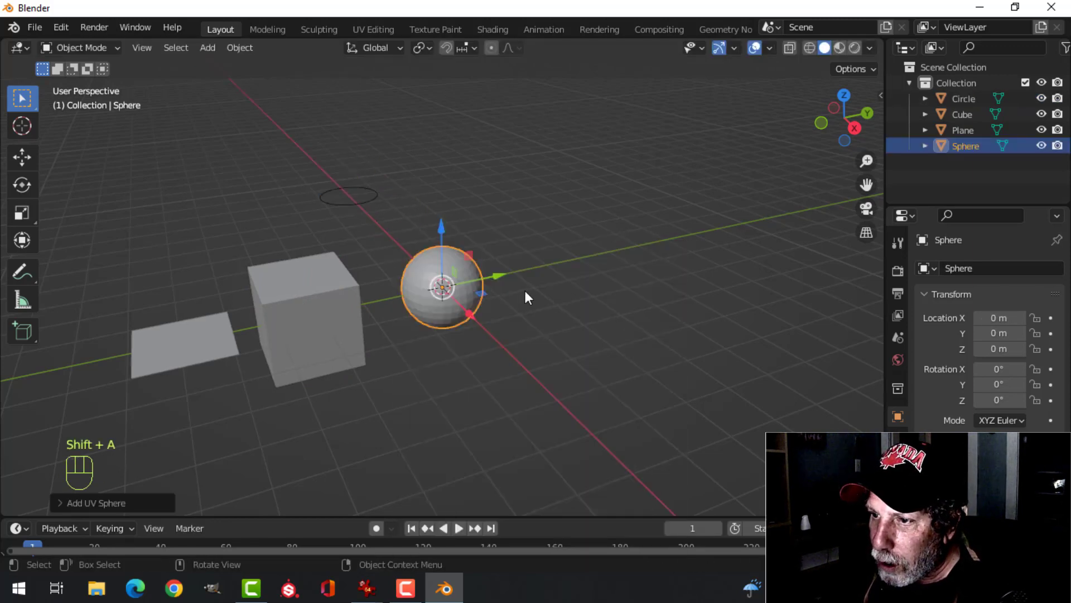
{"action": "left_click_drag", "start_coordinate": [496, 282], "coordinate": [761, 225]}
Add an ico sphere and move it forward along the X axis to about 4.68 m
{"action": "key", "text": "shift+a"}
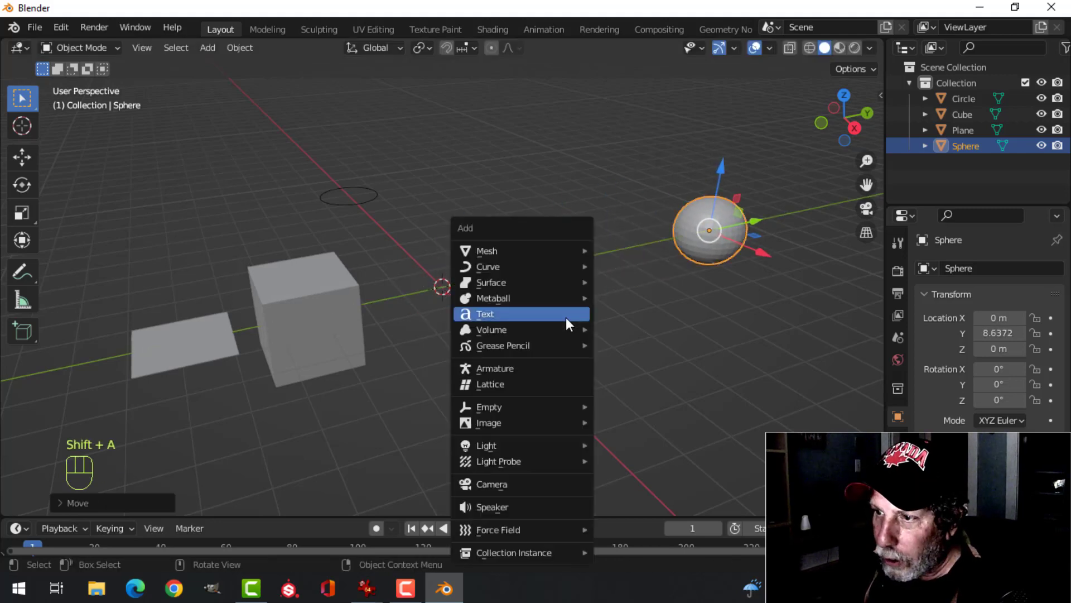
{"action": "mouse_move", "coordinate": [512, 252]}
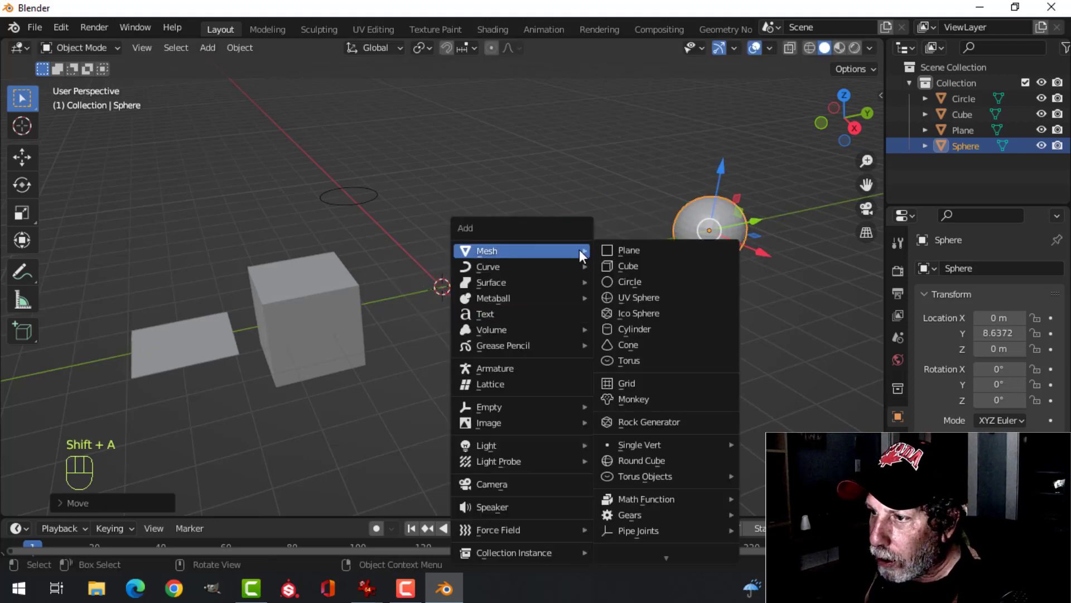
{"action": "left_click", "coordinate": [639, 310]}
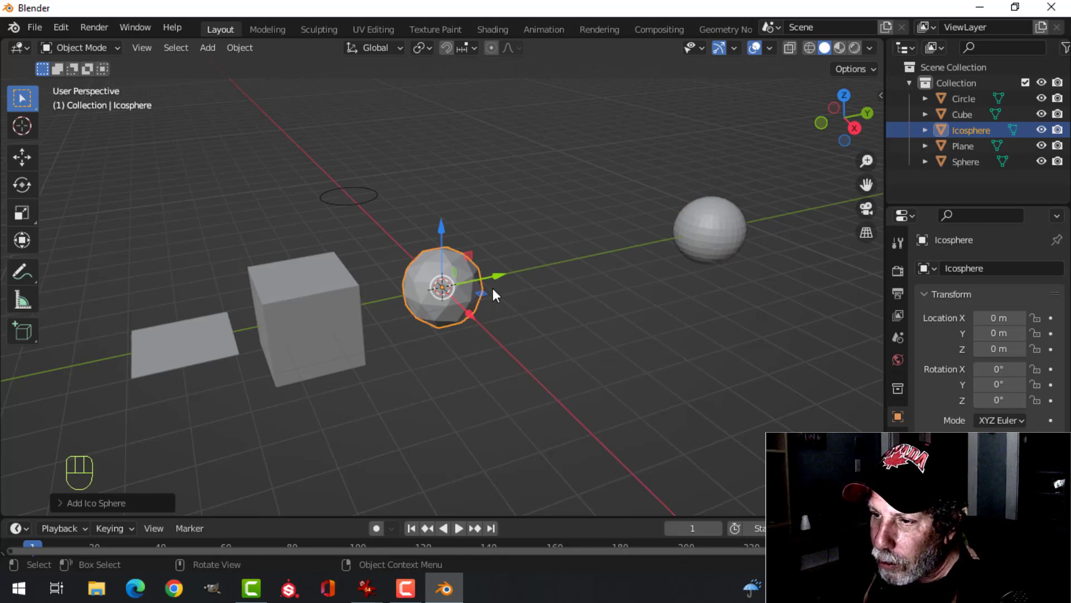
{"action": "left_click_drag", "start_coordinate": [471, 315], "coordinate": [572, 424]}
Add a cylinder mesh and shift it slightly along the Y axis to about 0.12 m
{"action": "key", "text": "shift+a"}
{"action": "mouse_move", "coordinate": [509, 252]}
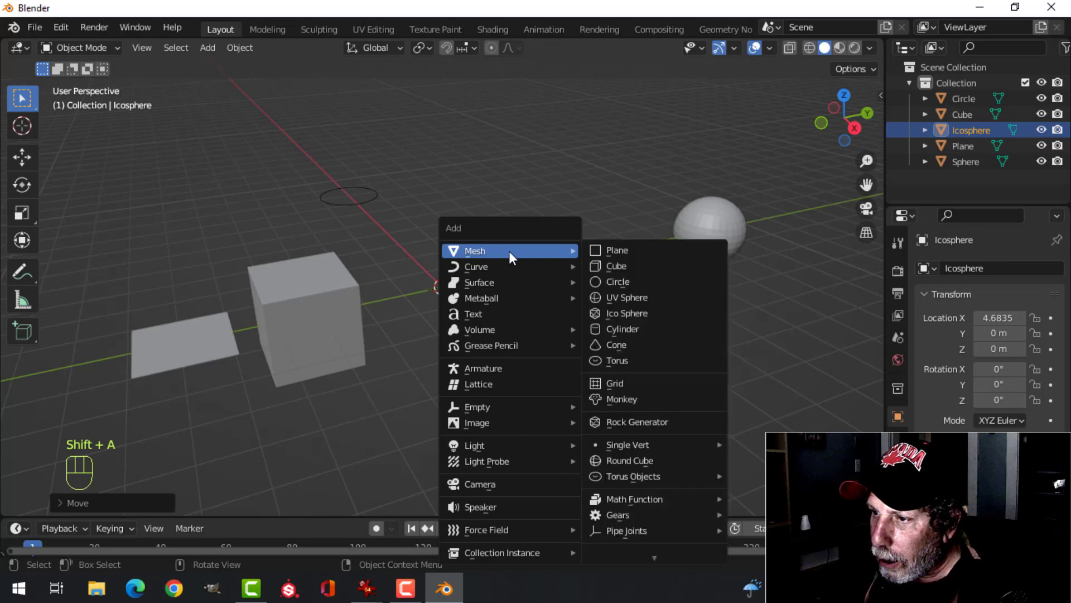
{"action": "left_click", "coordinate": [624, 327]}
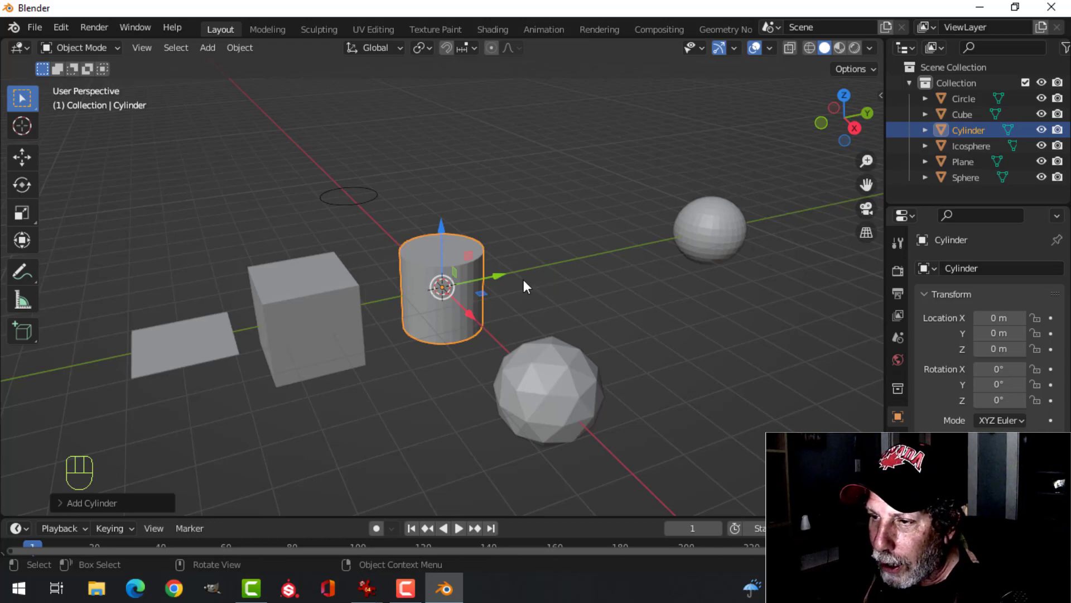
{"action": "mouse_move", "coordinate": [496, 276]}
{"action": "left_mouse_down"}
{"action": "mouse_move", "coordinate": [514, 270]}
{"action": "mouse_move", "coordinate": [504, 274]}
{"action": "left_mouse_up"}
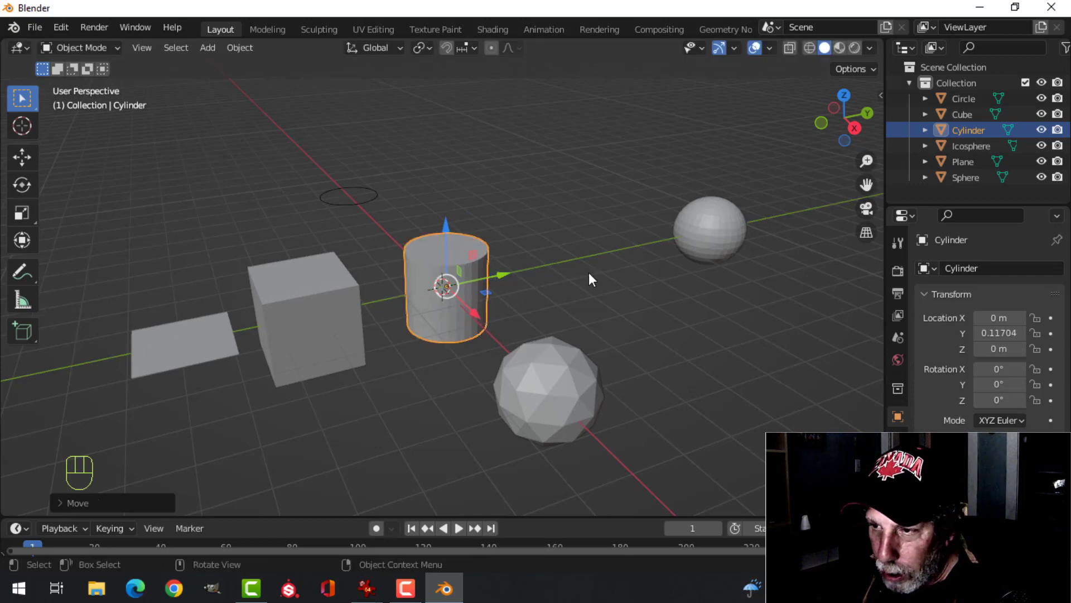
Display the cylinder's location, rotation, scale and dimensions in the 3D viewport
{"action": "middle_click_drag", "start_coordinate": [588, 277], "coordinate": [615, 285]}
{"action": "scroll", "coordinate": [573, 291], "scroll_direction": "up", "scroll_amount": 2}
{"action": "middle_click_drag", "start_coordinate": [615, 286], "coordinate": [593, 283]}
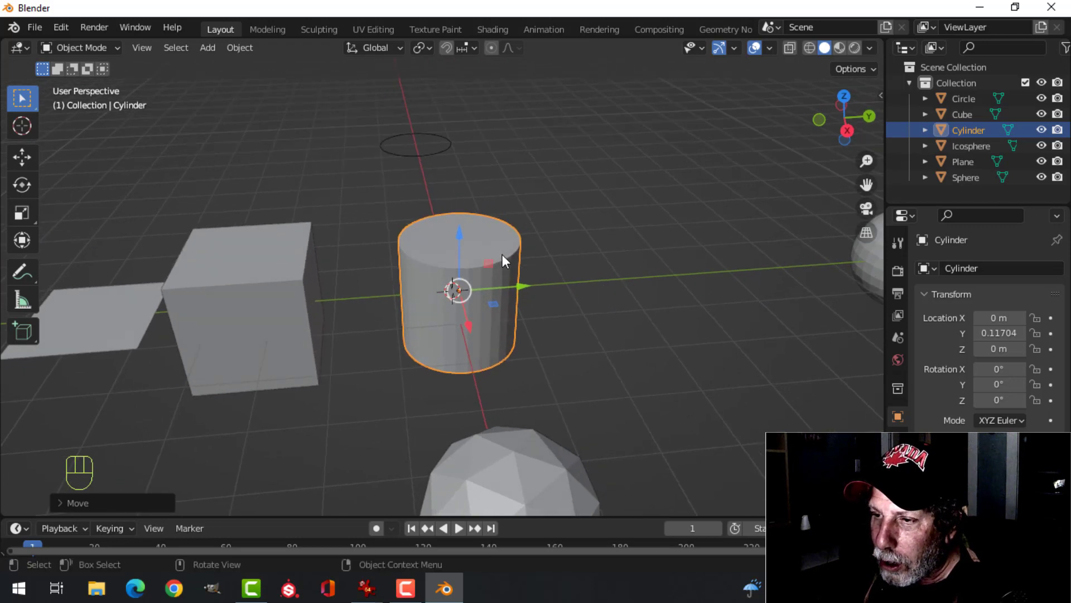
{"action": "middle_click_drag", "start_coordinate": [504, 257], "coordinate": [561, 286]}
{"action": "key", "text": "n"}
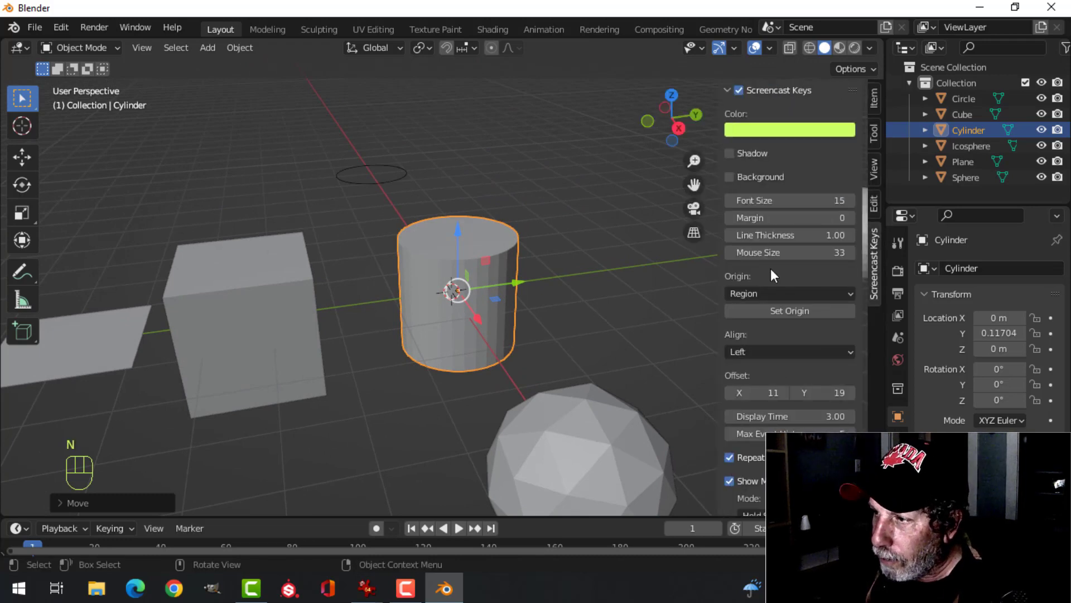
{"action": "left_click", "coordinate": [874, 95]}
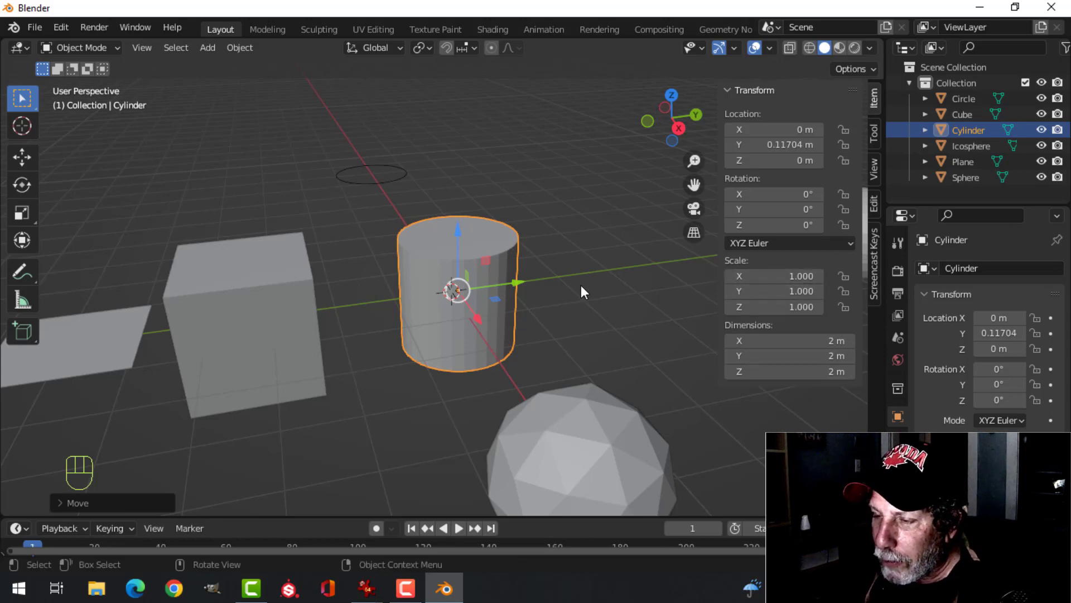
In Edit Mode, scale the whole cylinder mesh along global Z to a height of about 3.92 m, and return to Object Mode
{"action": "key", "text": "Tab"}
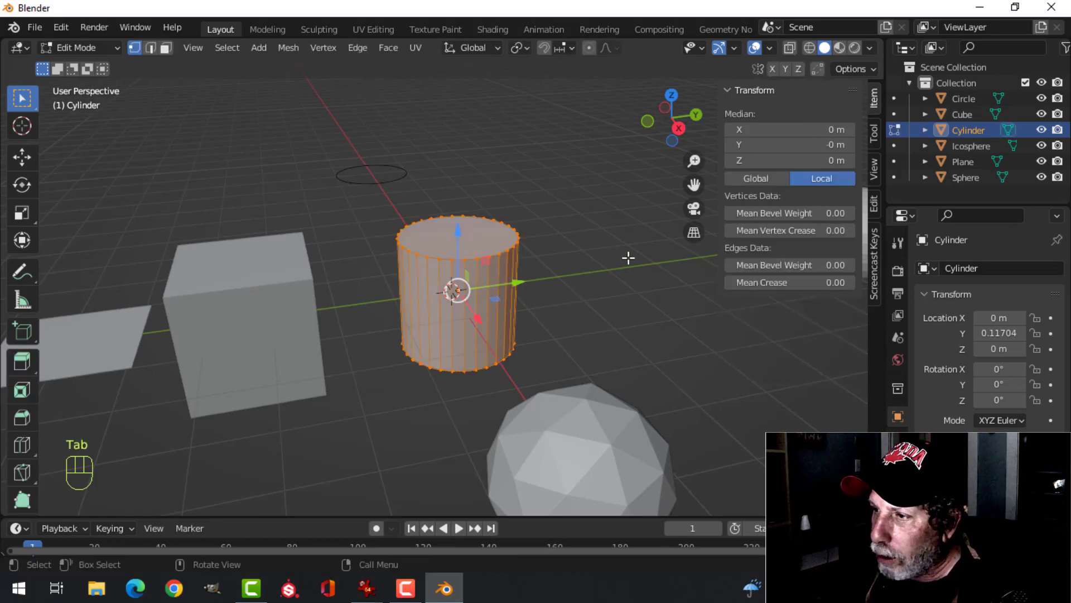
{"action": "key", "text": "s"}
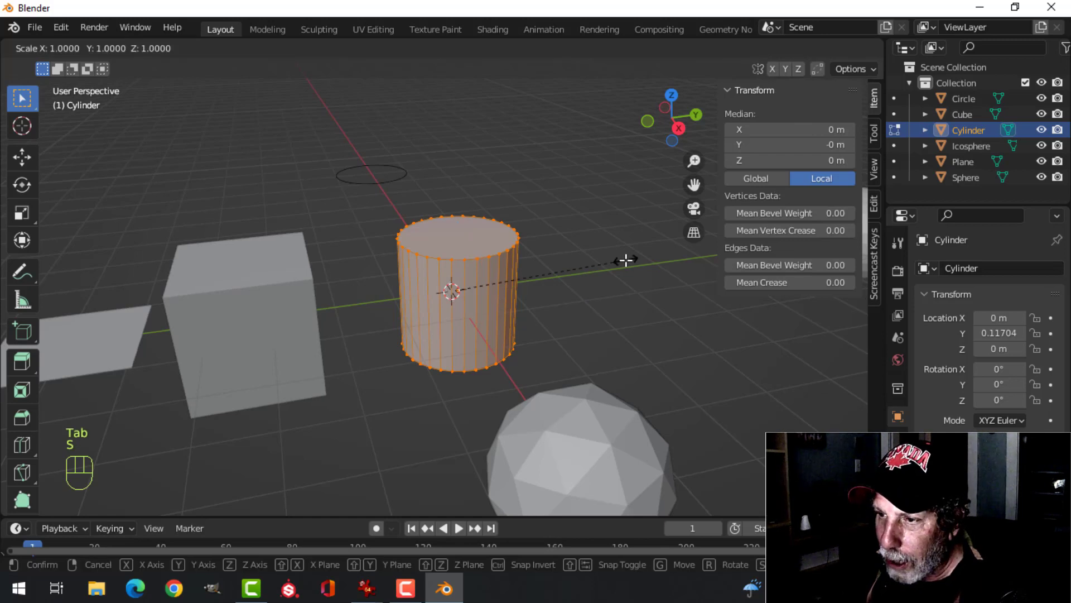
{"action": "key", "text": "z"}
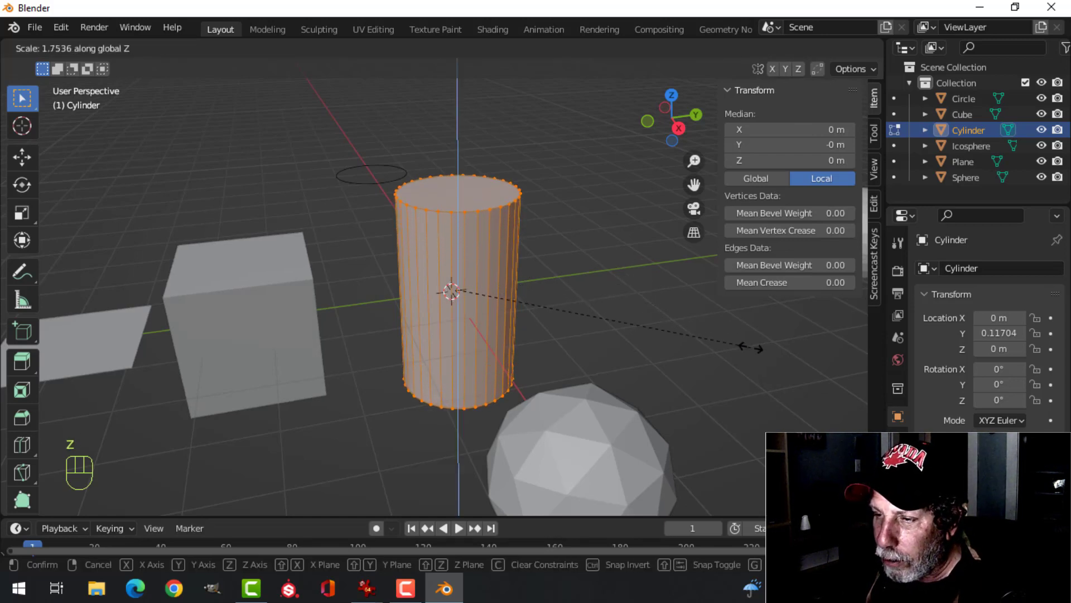
{"action": "left_click", "coordinate": [781, 368]}
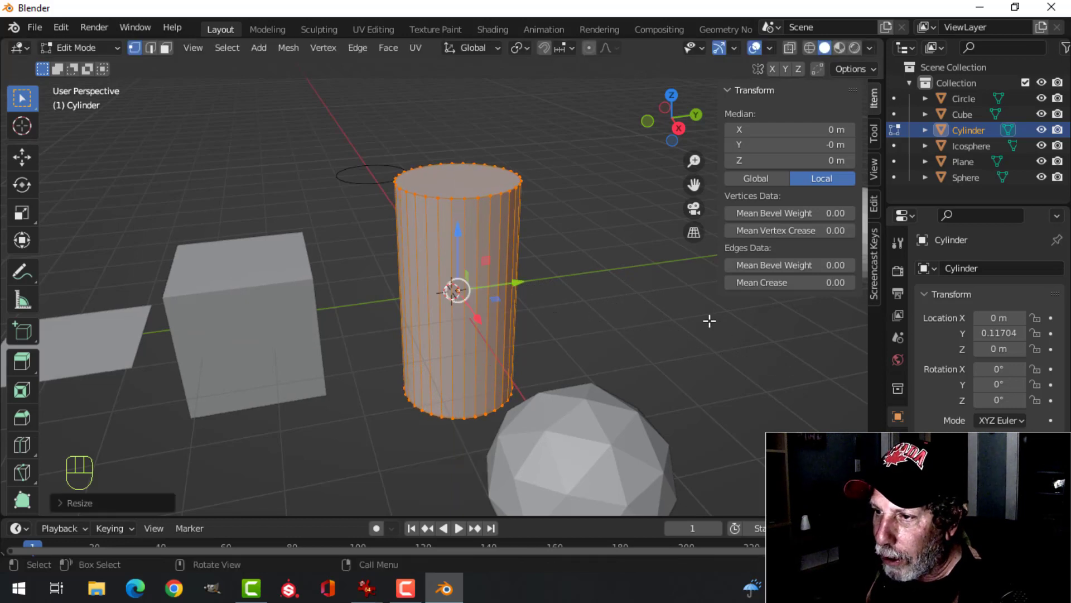
{"action": "key", "text": "Tab"}
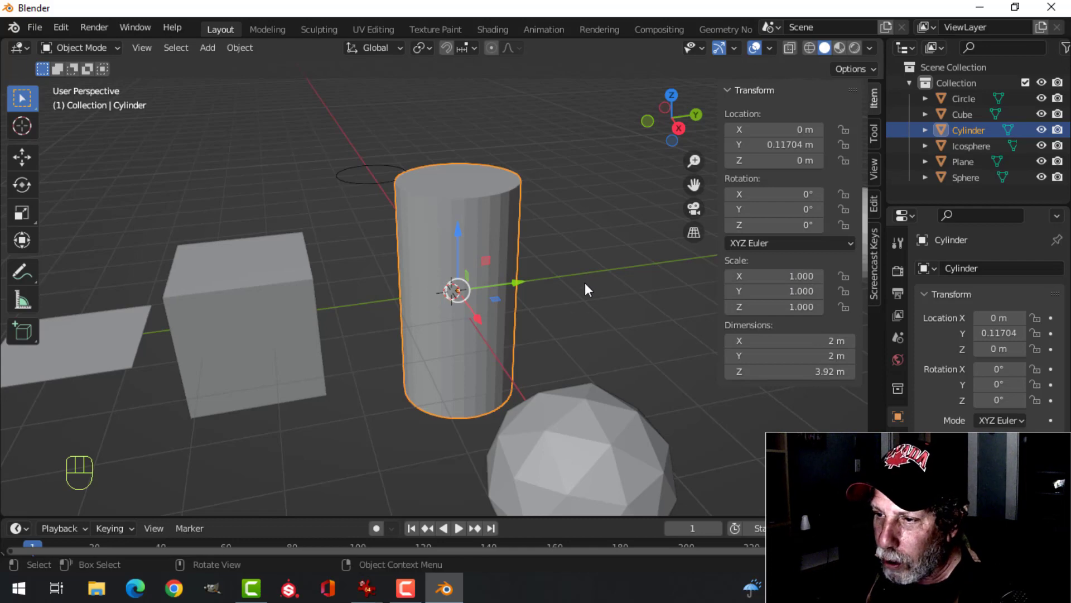
In Edit Mode, select the cylinder's top face and lower it along Z to about 1.63 m local height
{"action": "mouse_move", "coordinate": [584, 282]}
{"action": "middle_mouse_down"}
{"action": "mouse_move", "coordinate": [500, 283]}
{"action": "mouse_move", "coordinate": [464, 256]}
{"action": "mouse_move", "coordinate": [607, 264]}
{"action": "mouse_move", "coordinate": [555, 268]}
{"action": "mouse_move", "coordinate": [581, 273]}
{"action": "middle_mouse_up"}
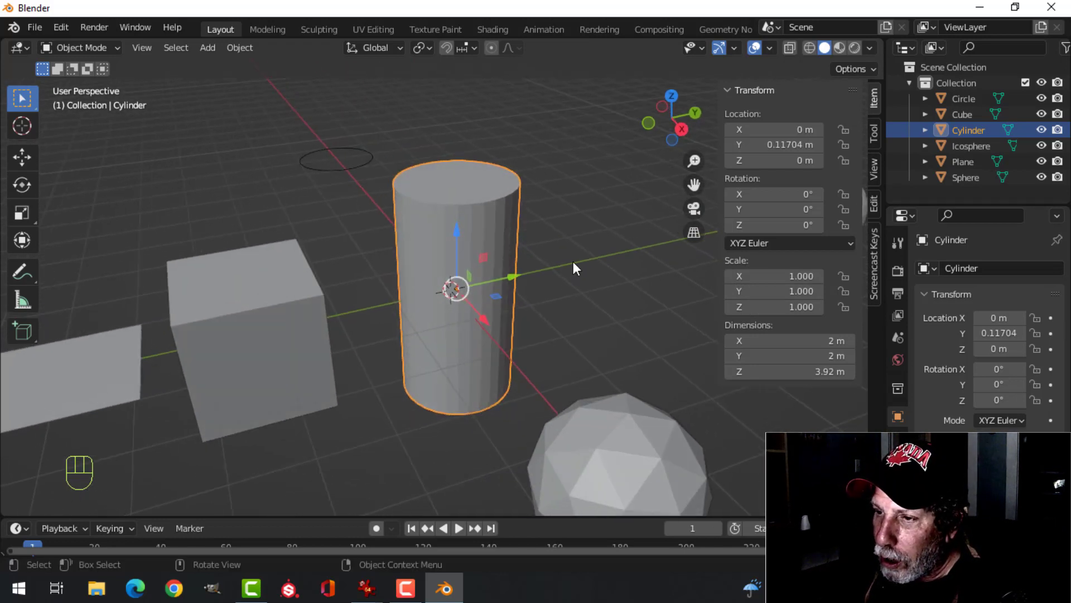
{"action": "middle_click_drag", "start_coordinate": [574, 261], "coordinate": [545, 256]}
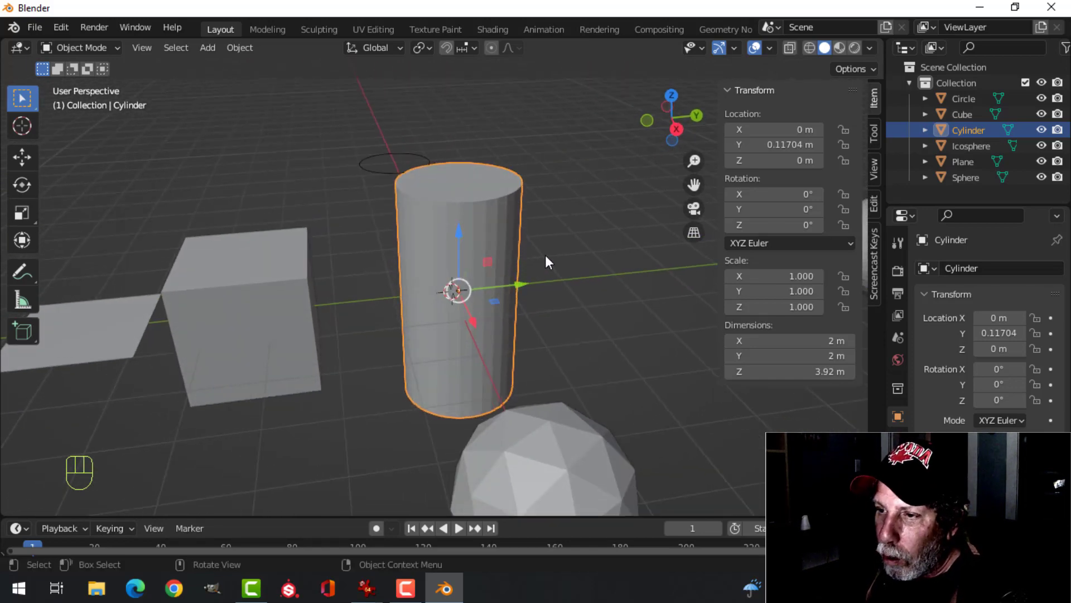
{"action": "key", "text": "Tab"}
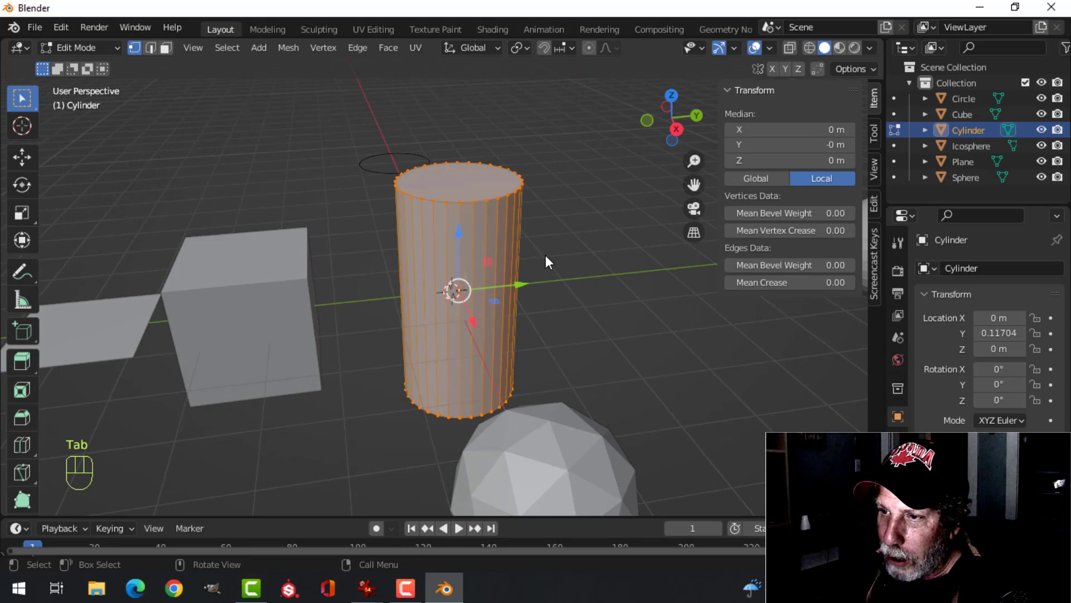
{"action": "key", "text": "3"}
{"action": "left_click", "coordinate": [442, 179]}
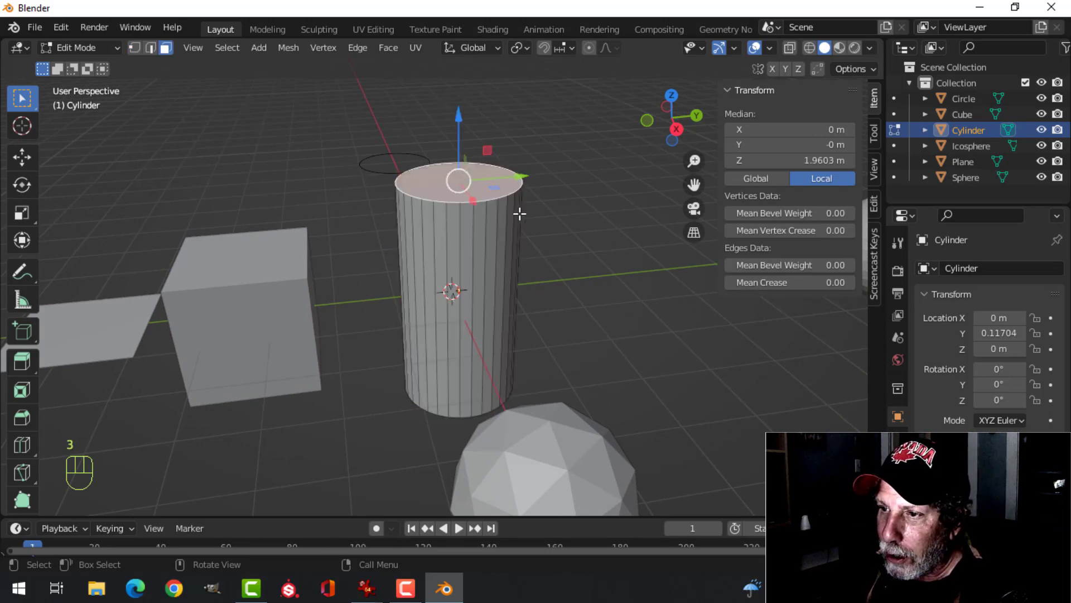
{"action": "mouse_move", "coordinate": [460, 131]}
{"action": "left_mouse_down"}
{"action": "mouse_move", "coordinate": [464, 72]}
{"action": "mouse_move", "coordinate": [468, 147]}
{"action": "left_mouse_up"}
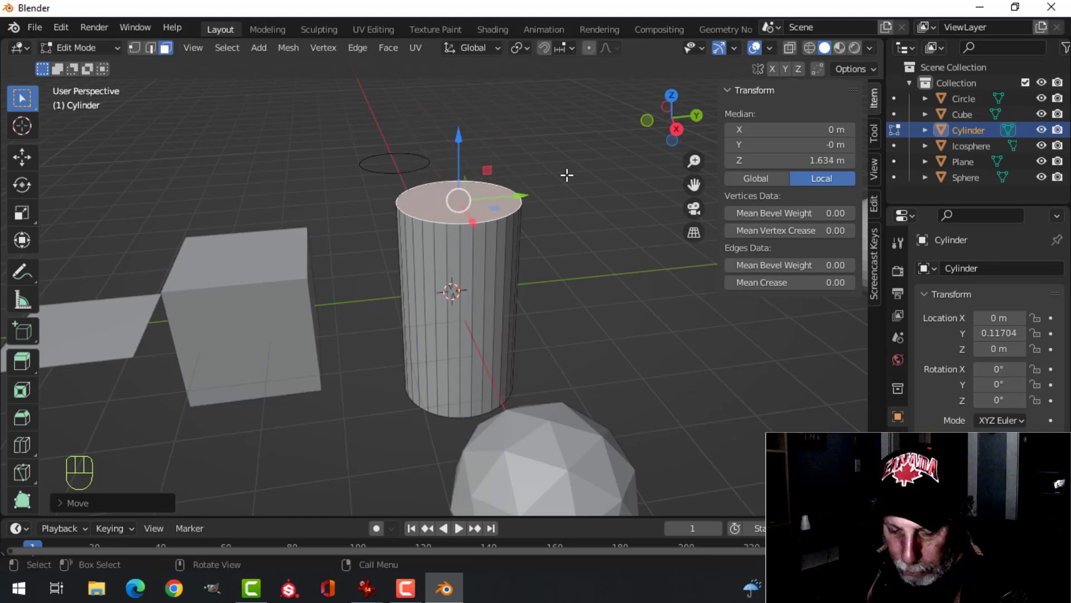
Raise the cylinder's top face along global Z to about 3.24 m local height and return to Object Mode
{"action": "key", "text": "g"}
{"action": "key", "text": "z"}
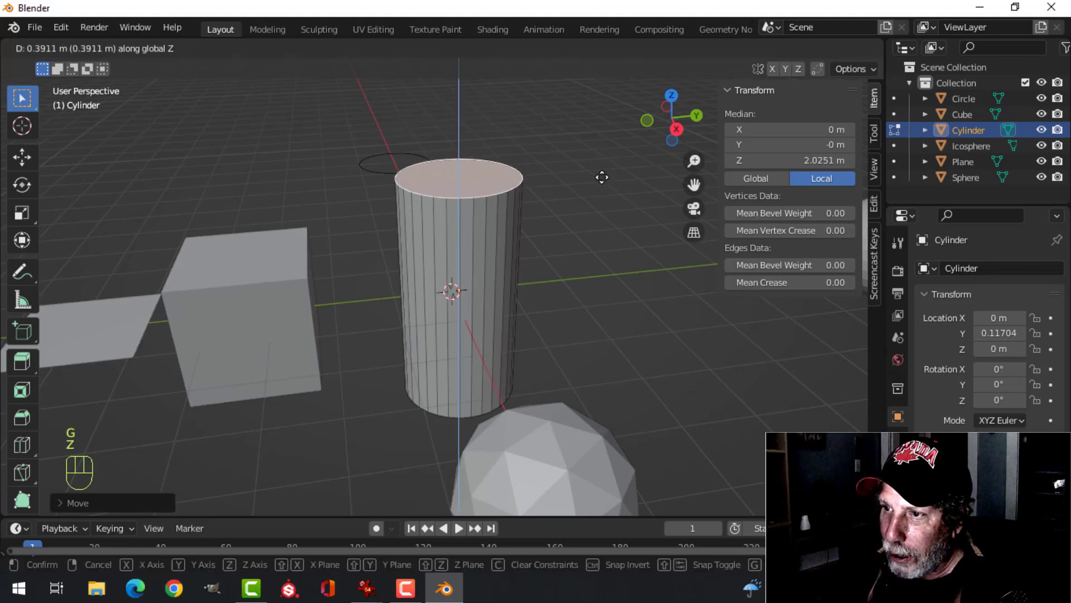
{"action": "left_click", "coordinate": [590, 100]}
{"action": "scroll", "coordinate": [557, 191], "scroll_direction": "down", "scroll_amount": 1}
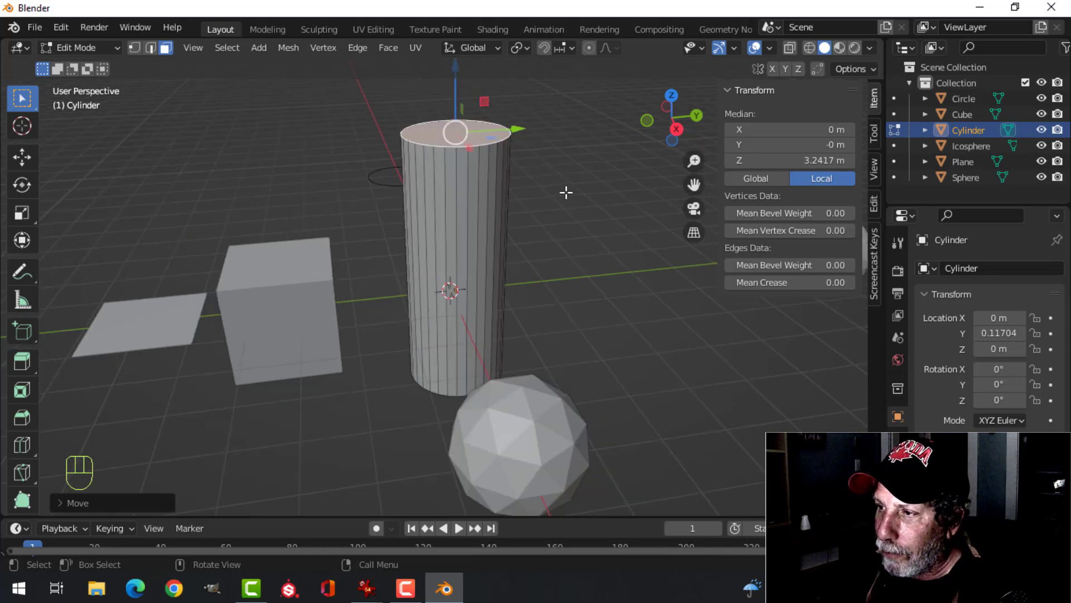
{"action": "key", "text": "Tab"}
{"action": "scroll", "coordinate": [524, 234], "scroll_direction": "down", "scroll_amount": 1}
{"action": "middle_click_drag", "start_coordinate": [540, 225], "coordinate": [498, 239]}
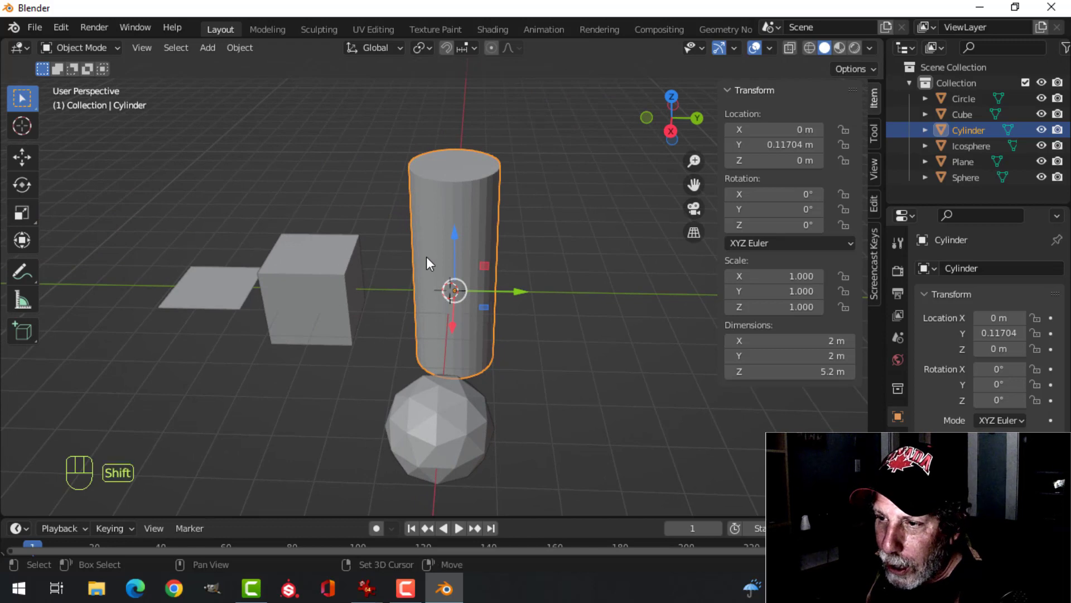
Delete all the mesh objects from the scene and hide the transform sidebar
{"action": "middle_click_drag", "start_coordinate": [426, 256], "coordinate": [481, 250]}
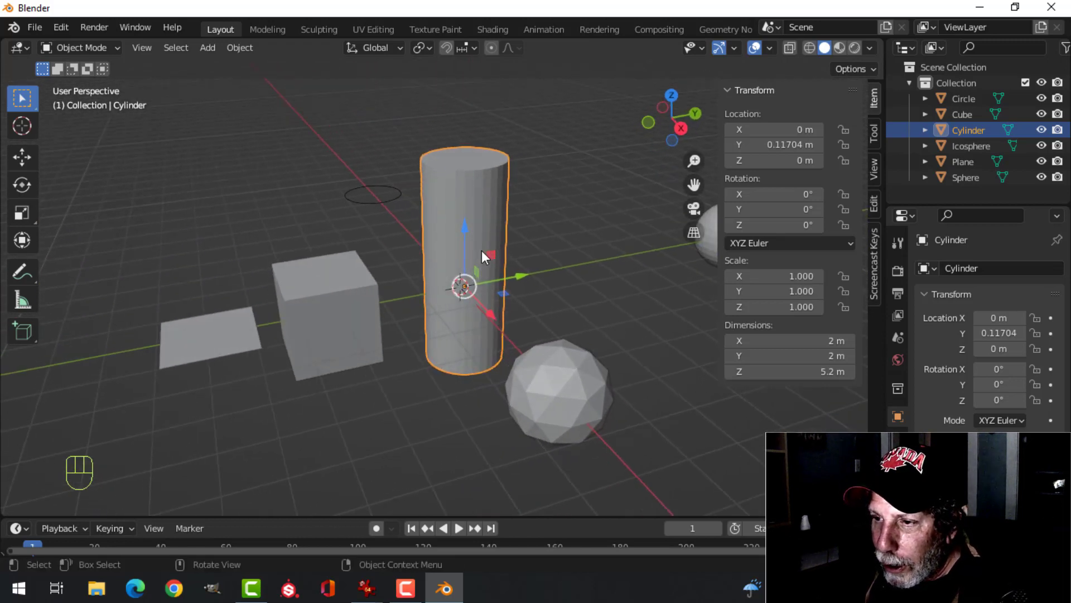
{"action": "scroll", "coordinate": [520, 240], "scroll_direction": "down", "scroll_amount": 2}
{"action": "key", "text": "a"}
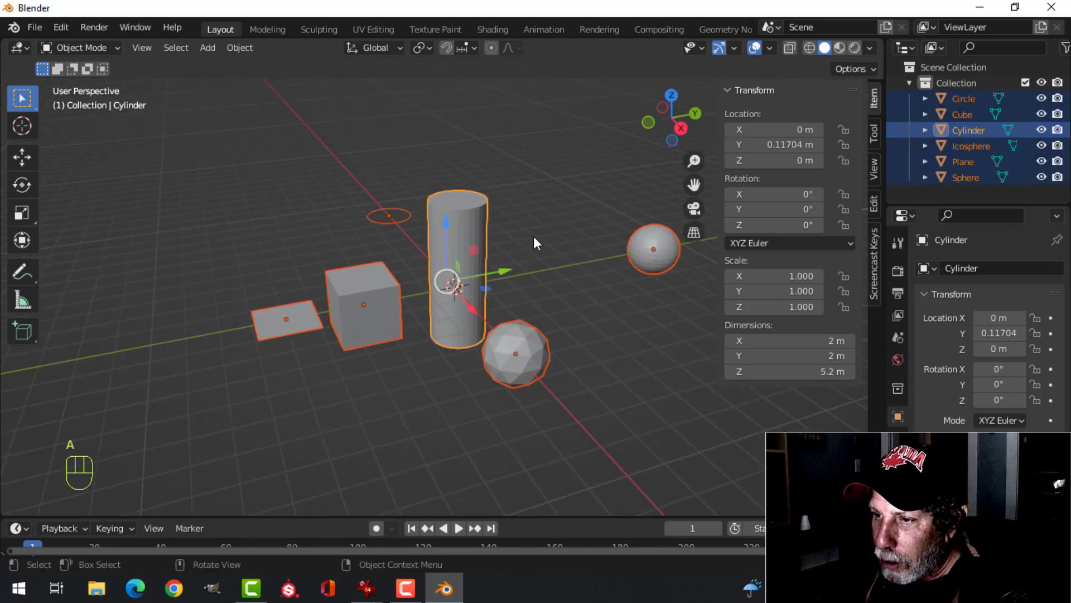
{"action": "key", "text": "x"}
{"action": "key", "text": "n"}
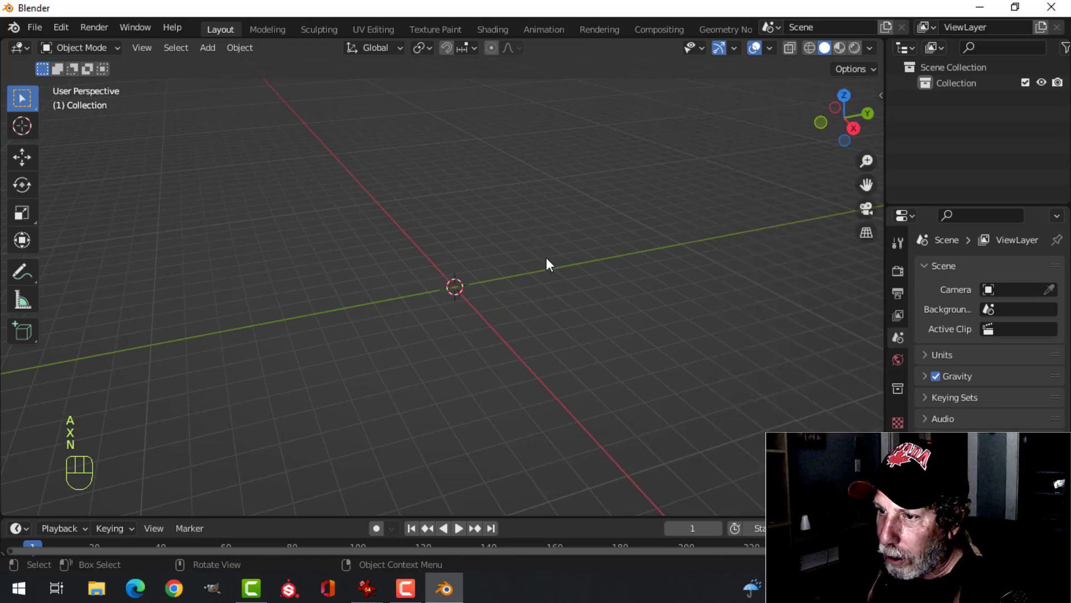
Switch to IrfanView to study the fuel tank reference image, and return to Blender
{"action": "mouse_move", "coordinate": [367, 590]}
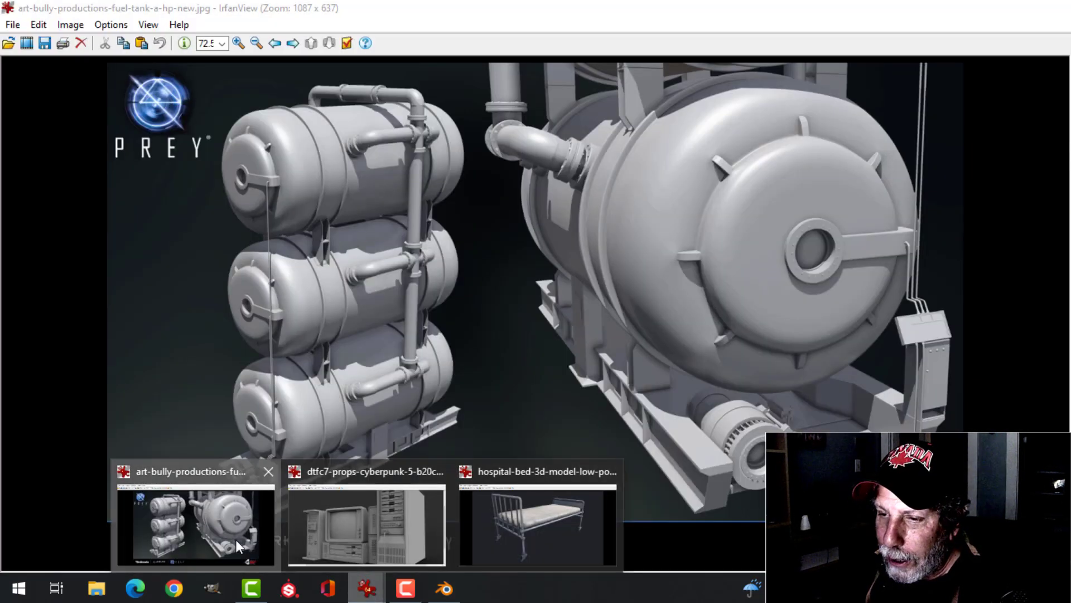
{"action": "left_click", "coordinate": [235, 539]}
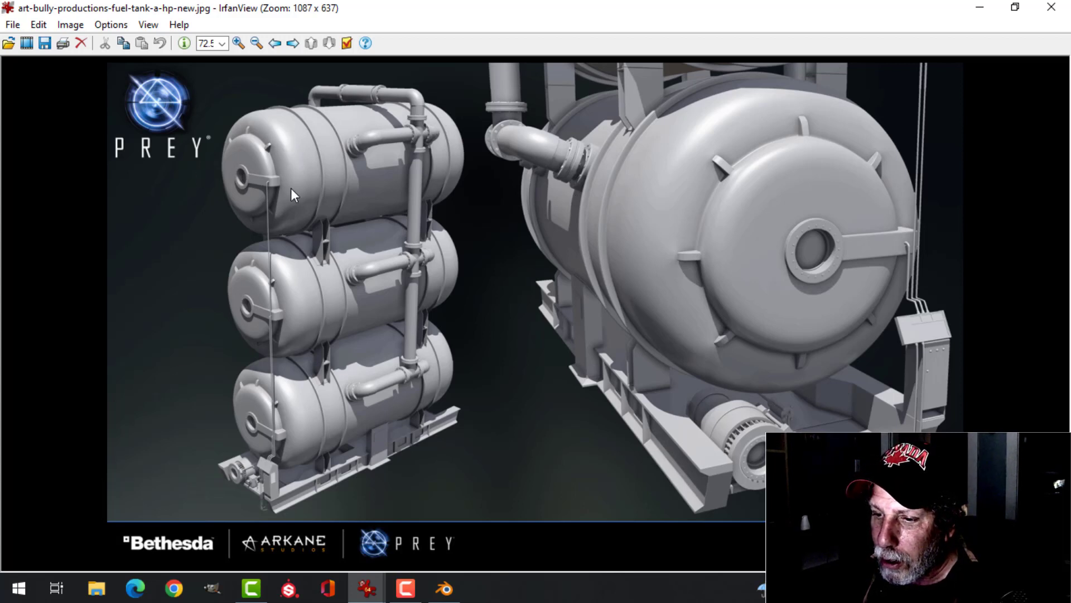
{"action": "left_click", "coordinate": [444, 588]}
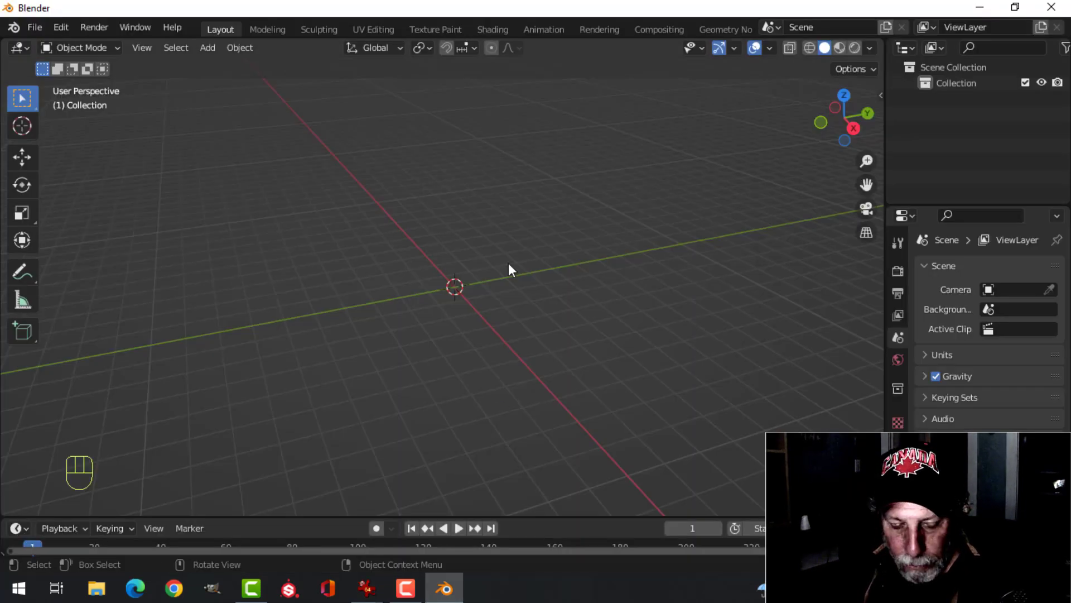
Add a cylinder mesh at the world origin and set its vertex count to 22
{"action": "key", "text": "shift+a"}
{"action": "mouse_move", "coordinate": [493, 251]}
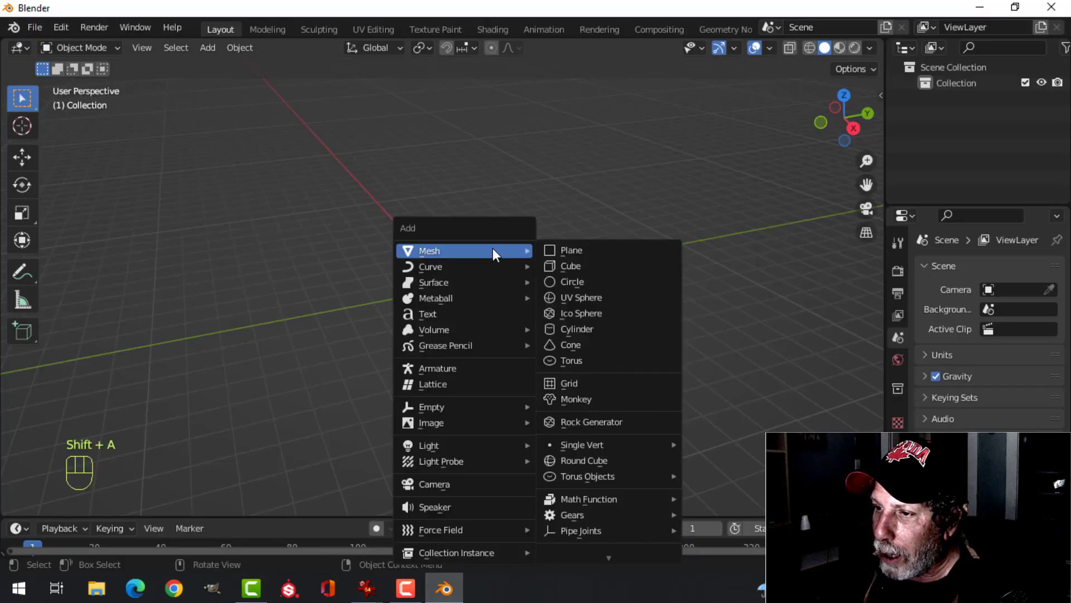
{"action": "left_click", "coordinate": [595, 328]}
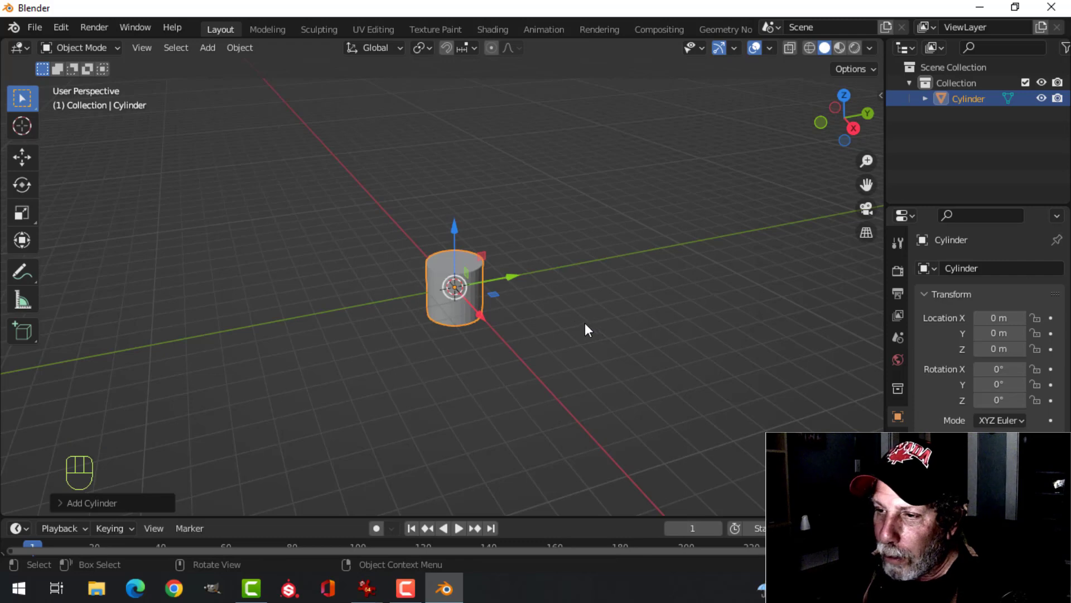
{"action": "left_click", "coordinate": [100, 502]}
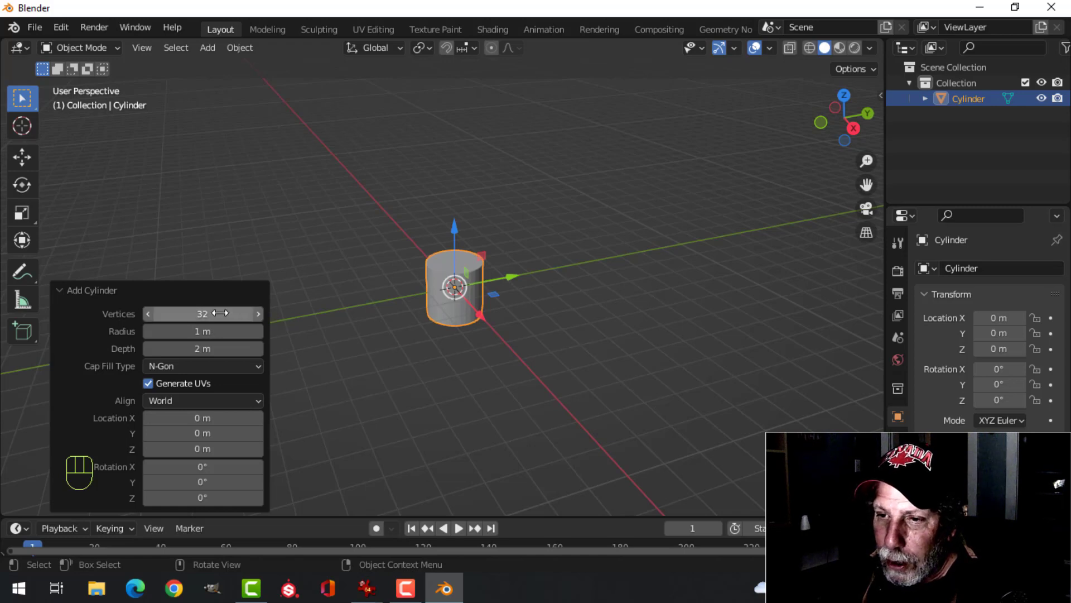
{"action": "scroll", "coordinate": [434, 309], "scroll_direction": "up", "scroll_amount": 5}
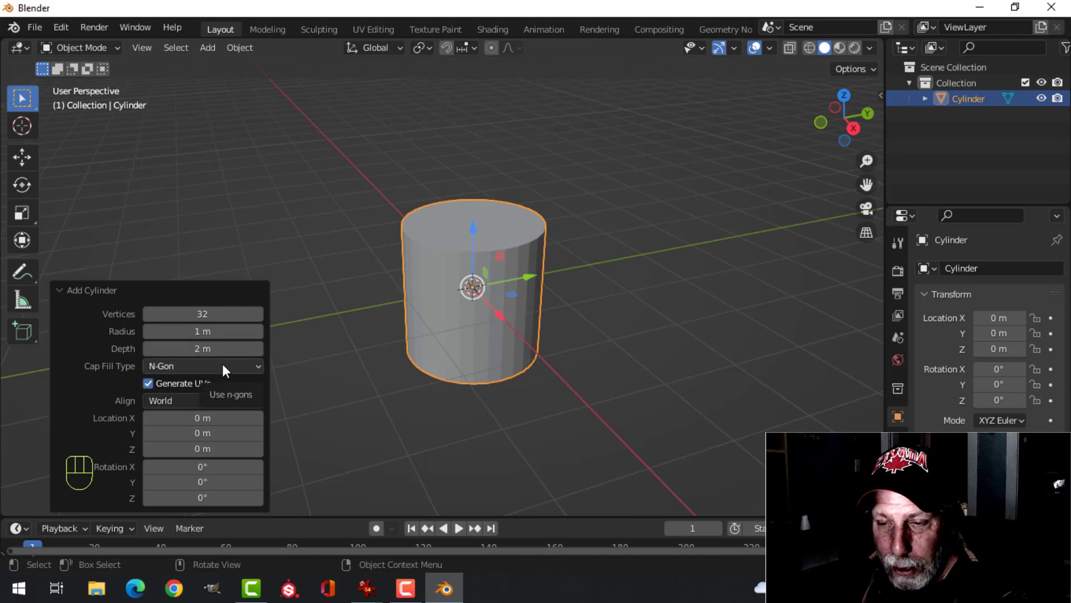
{"action": "left_click", "coordinate": [204, 314]}
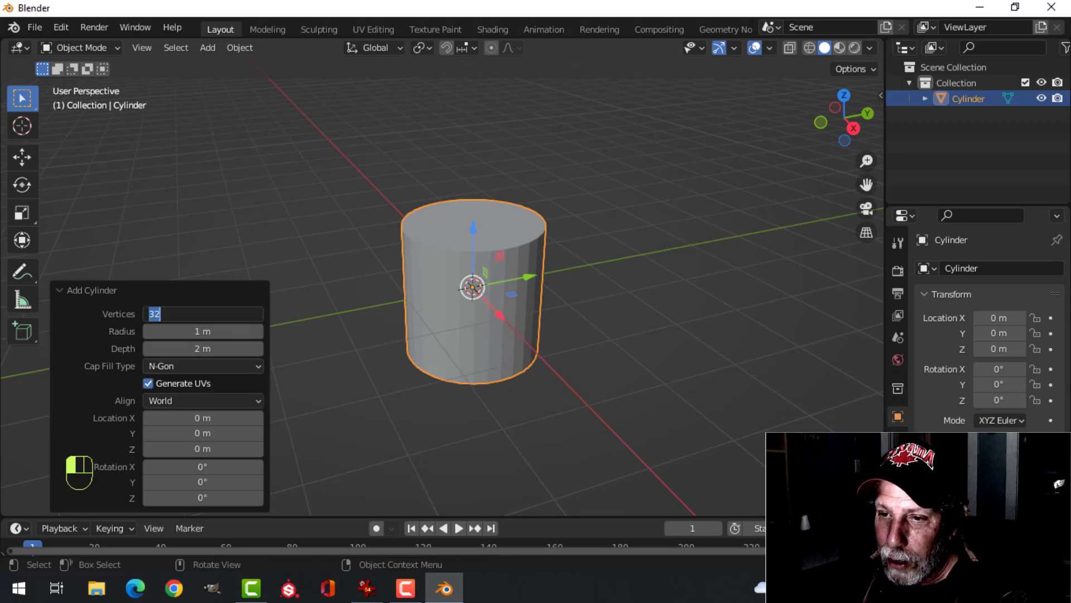
{"action": "type", "text": "2"}
{"action": "left_click", "coordinate": [350, 312]}
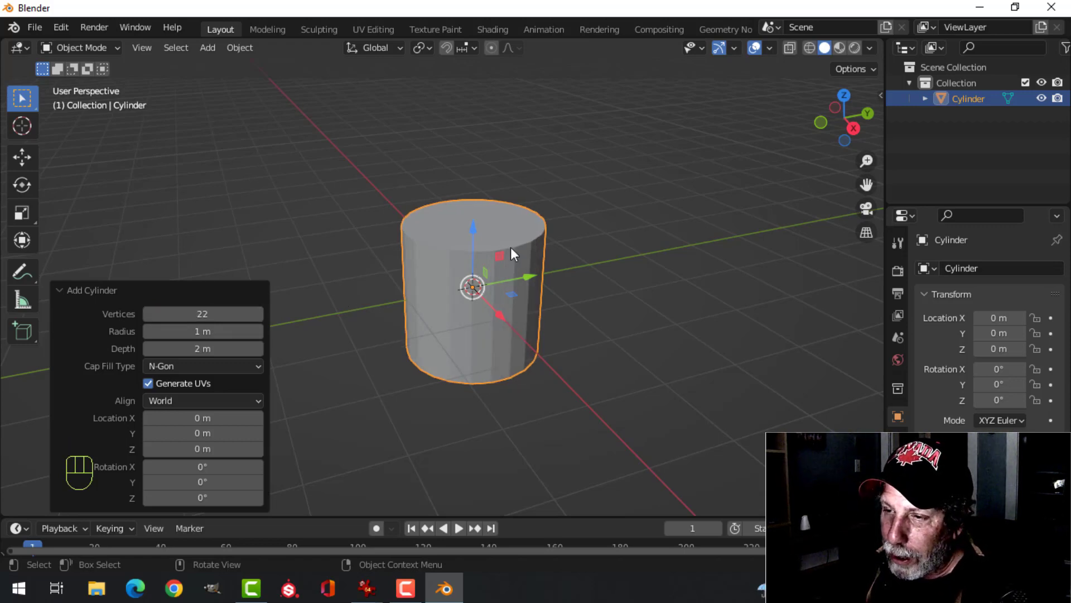
Enter Edit Mode in vertex selection with nothing selected, and inspect the vertices around both ends of the cylinder
{"action": "key", "text": "Tab"}
{"action": "scroll", "coordinate": [507, 263], "scroll_direction": "up", "scroll_amount": 2}
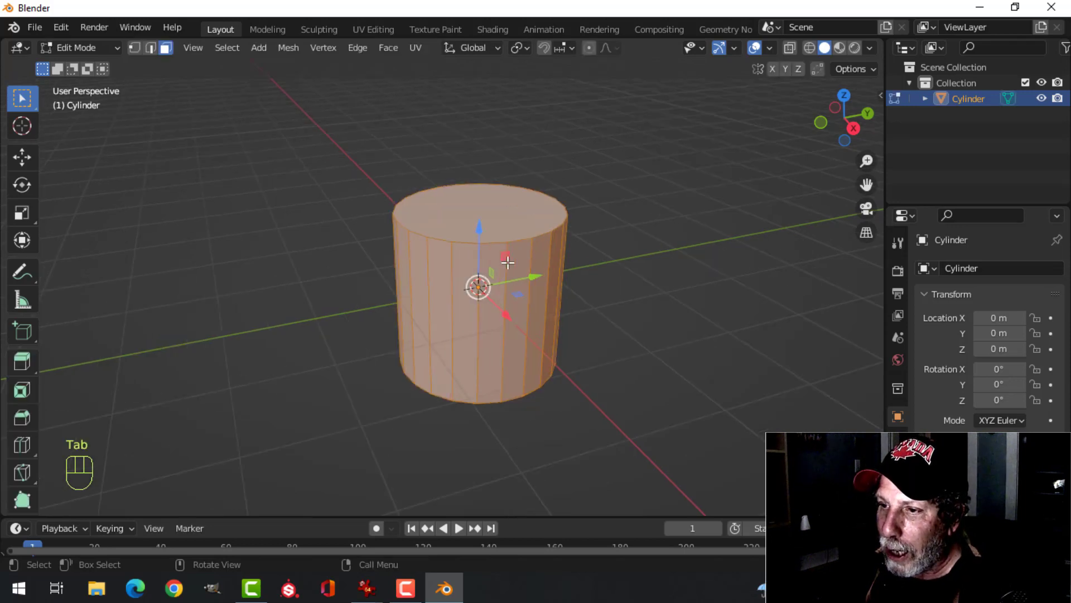
{"action": "key", "text": "1"}
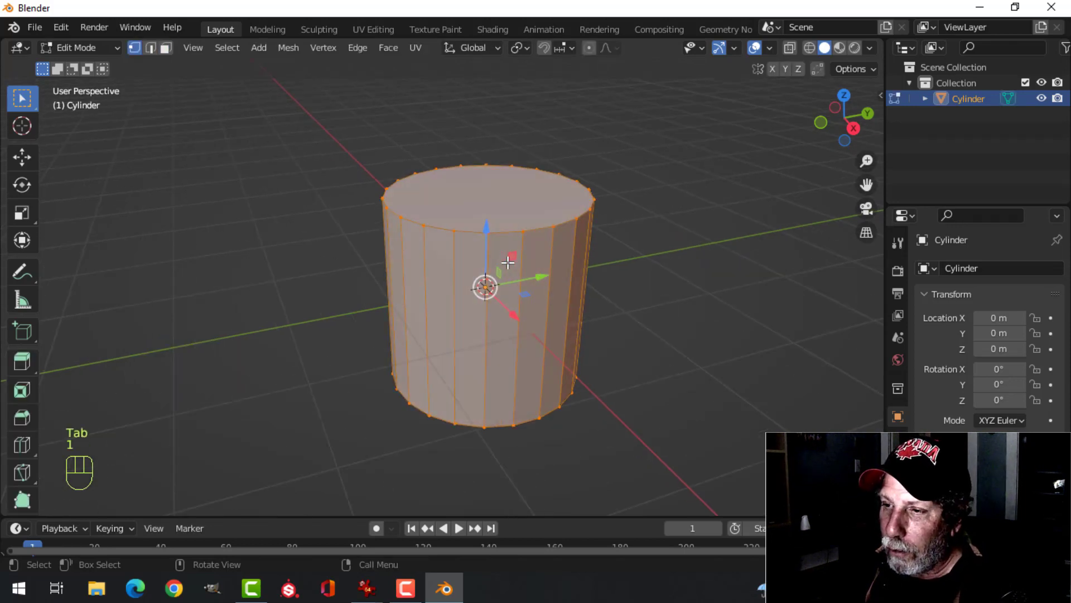
{"action": "key", "text": "alt+a"}
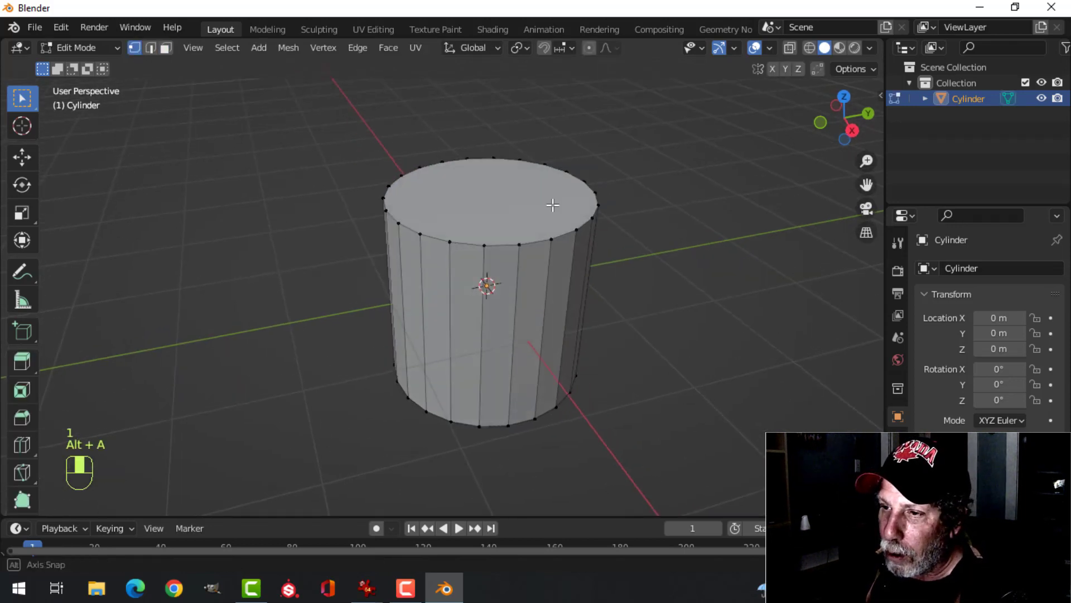
{"action": "middle_click_drag", "start_coordinate": [550, 203], "coordinate": [540, 236]}
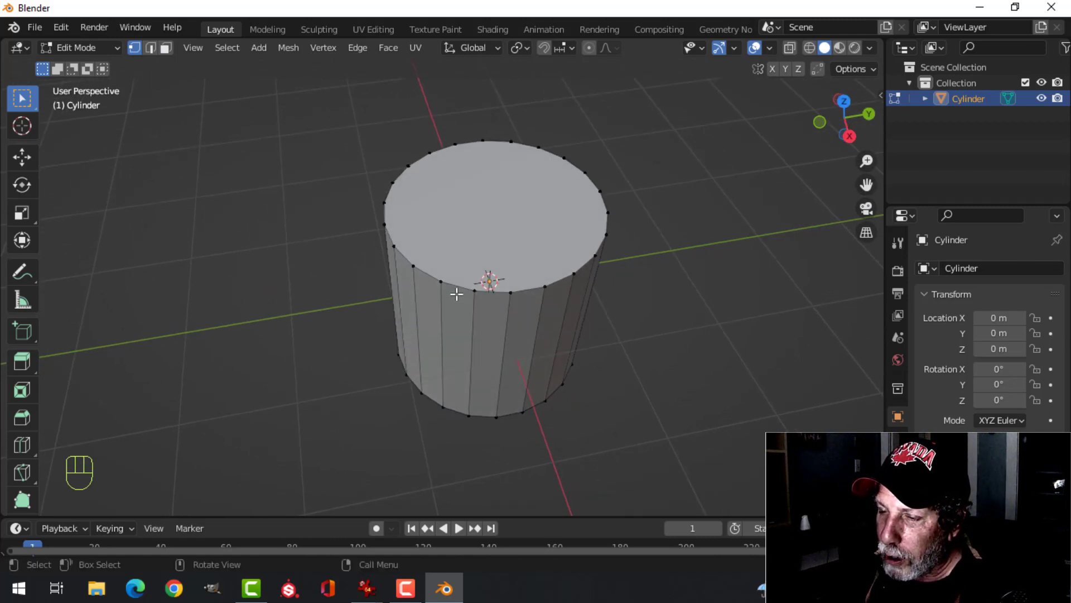
{"action": "middle_click_drag", "start_coordinate": [454, 258], "coordinate": [474, 381]}
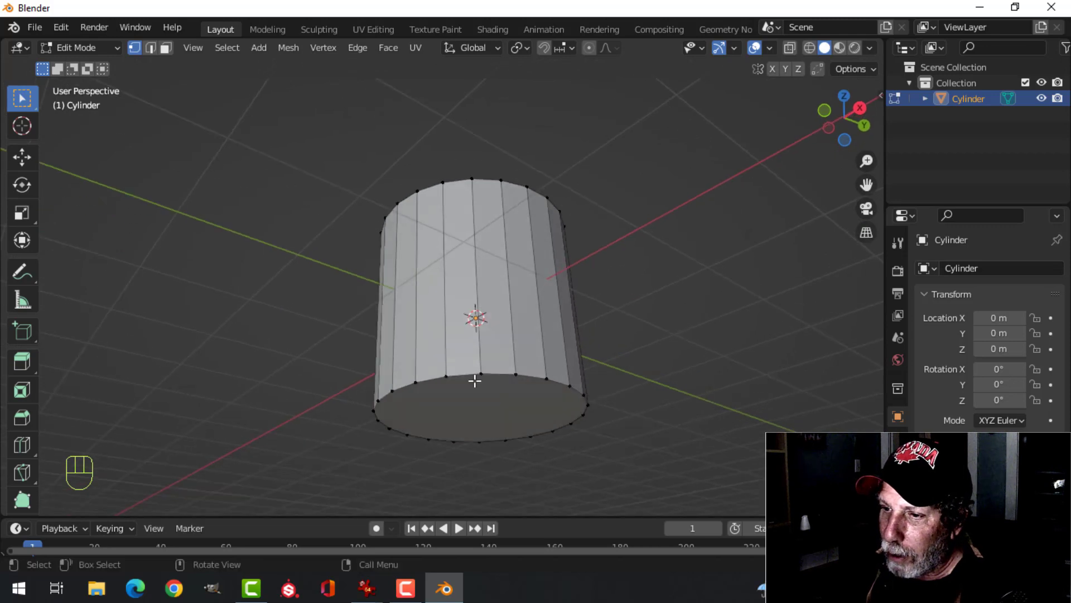
{"action": "middle_click_drag", "start_coordinate": [568, 317], "coordinate": [535, 364]}
In face selection, select the cylinder's top face and a side face, and check the side face's corner vertices
{"action": "key", "text": "3"}
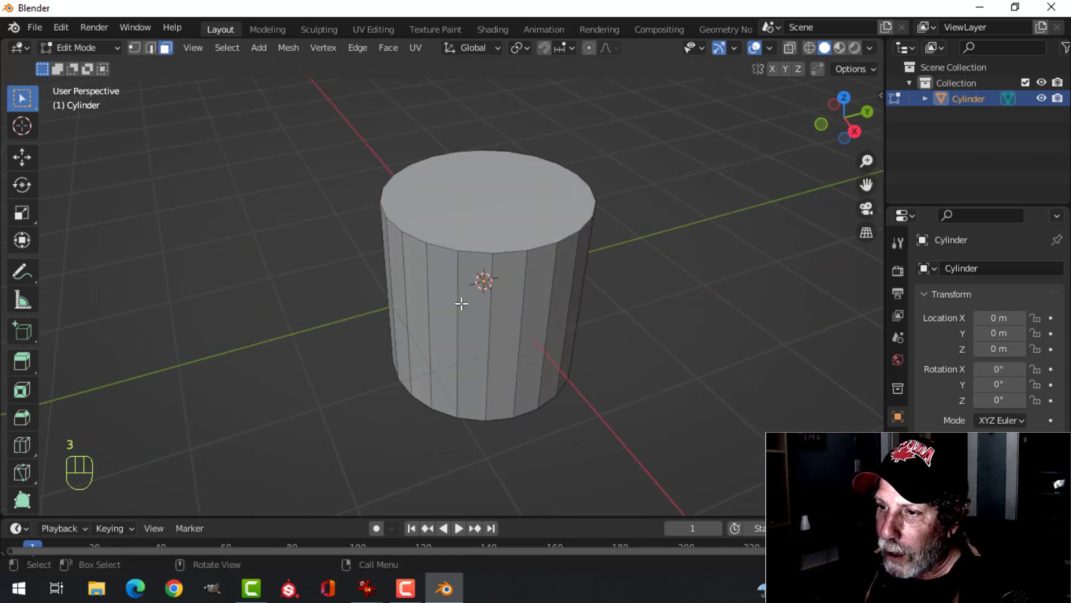
{"action": "left_click", "coordinate": [459, 215]}
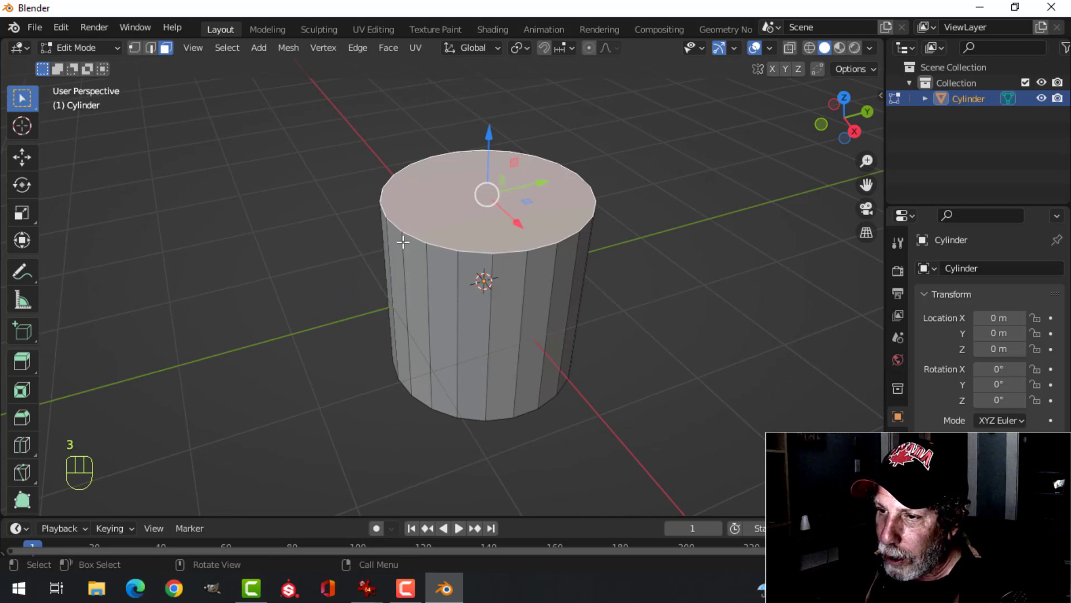
{"action": "scroll", "coordinate": [502, 215], "scroll_direction": "down", "scroll_amount": 1}
{"action": "mouse_move", "coordinate": [502, 215]}
{"action": "middle_mouse_down"}
{"action": "mouse_move", "coordinate": [521, 200]}
{"action": "mouse_move", "coordinate": [521, 220]}
{"action": "mouse_move", "coordinate": [510, 227]}
{"action": "mouse_move", "coordinate": [511, 195]}
{"action": "mouse_move", "coordinate": [517, 215]}
{"action": "middle_mouse_up"}
{"action": "scroll", "coordinate": [510, 227], "scroll_direction": "up", "scroll_amount": 2}
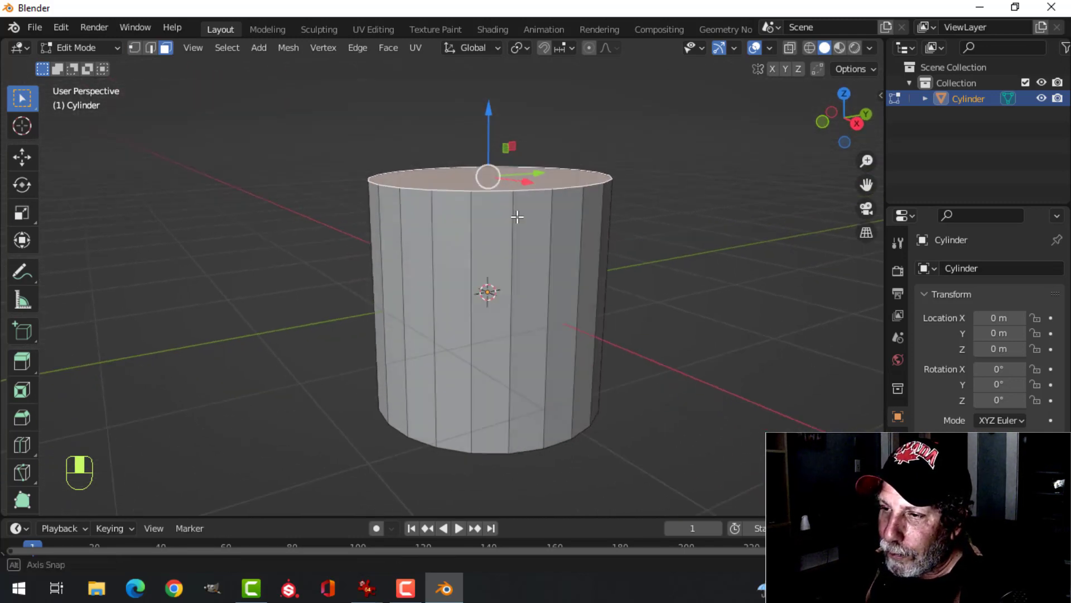
{"action": "left_click", "coordinate": [493, 218]}
{"action": "mouse_move", "coordinate": [546, 249]}
{"action": "middle_mouse_down", "text": "shift"}
{"action": "mouse_move", "coordinate": [522, 227]}
{"action": "mouse_move", "coordinate": [545, 236]}
{"action": "middle_mouse_up", "text": "shift"}
{"action": "key", "text": "1"}
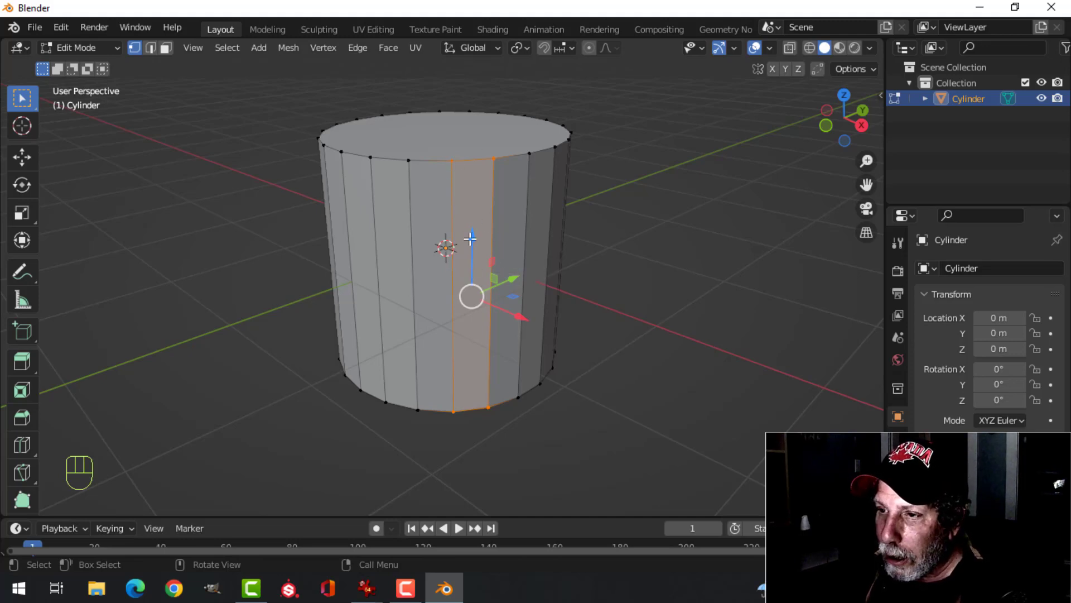
{"action": "key", "text": "3"}
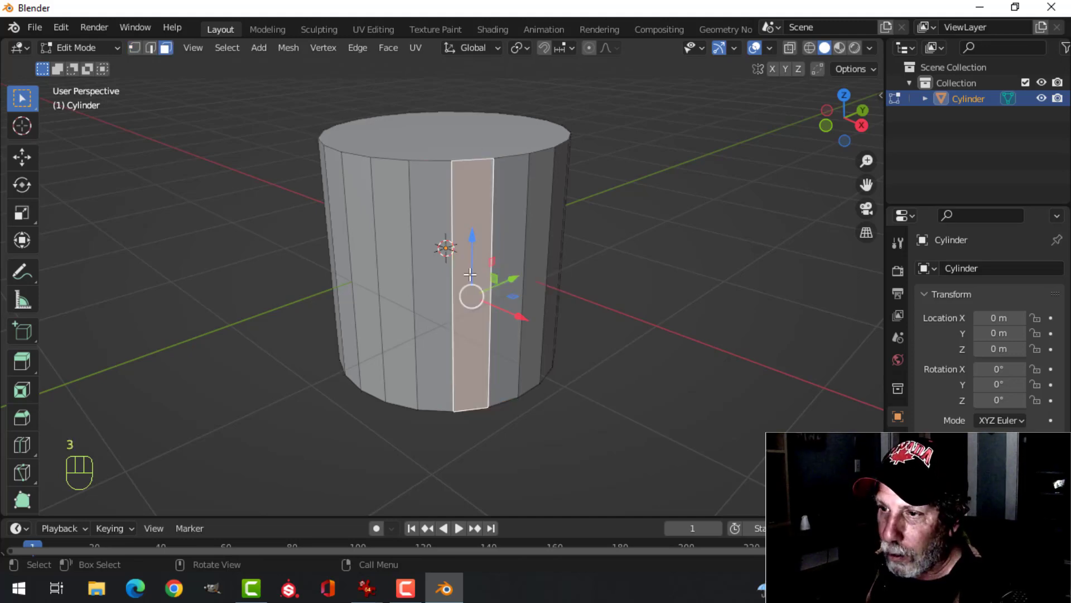
Select several side faces of the cylinder one at a time, finishing with the top face
{"action": "left_click", "coordinate": [440, 216]}
{"action": "left_click", "coordinate": [472, 218]}
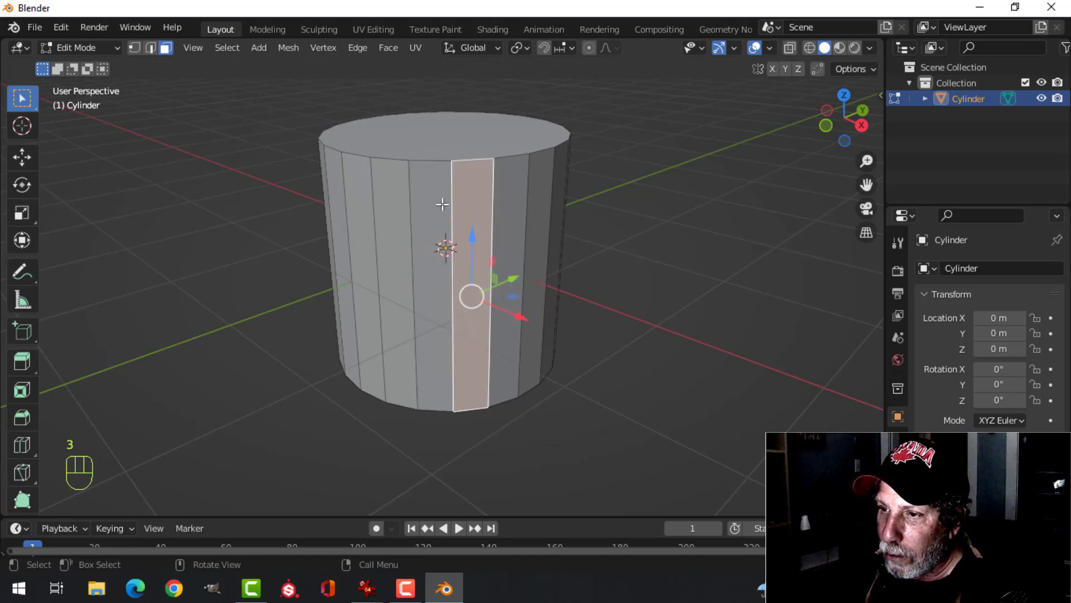
{"action": "left_click", "coordinate": [411, 236]}
{"action": "left_click", "coordinate": [389, 187]}
{"action": "left_click", "coordinate": [363, 188]}
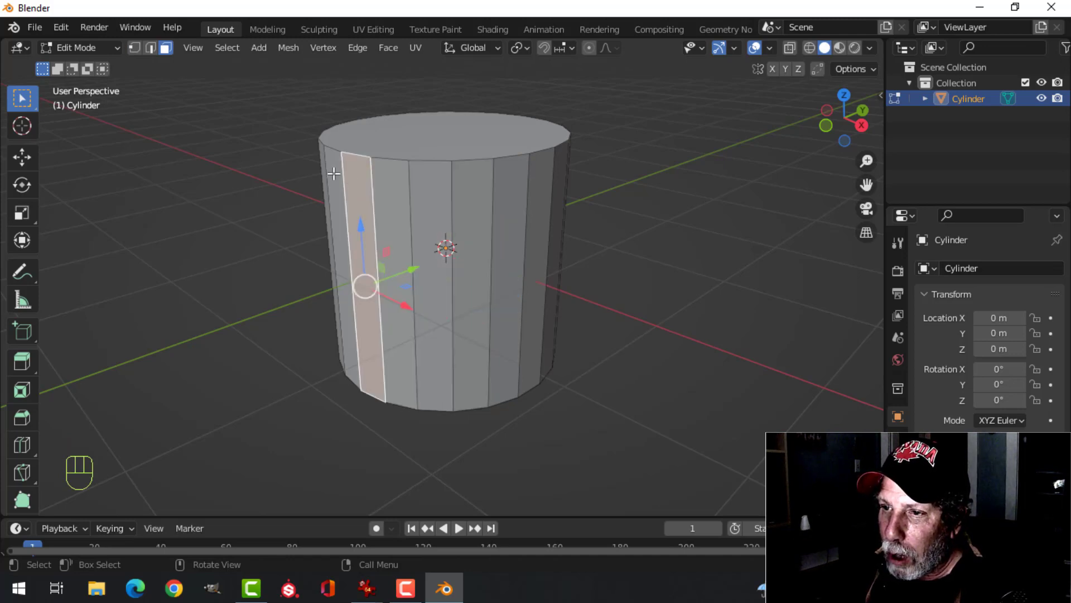
{"action": "left_click", "coordinate": [338, 175]}
{"action": "left_click", "coordinate": [455, 200]}
{"action": "left_click", "coordinate": [454, 143]}
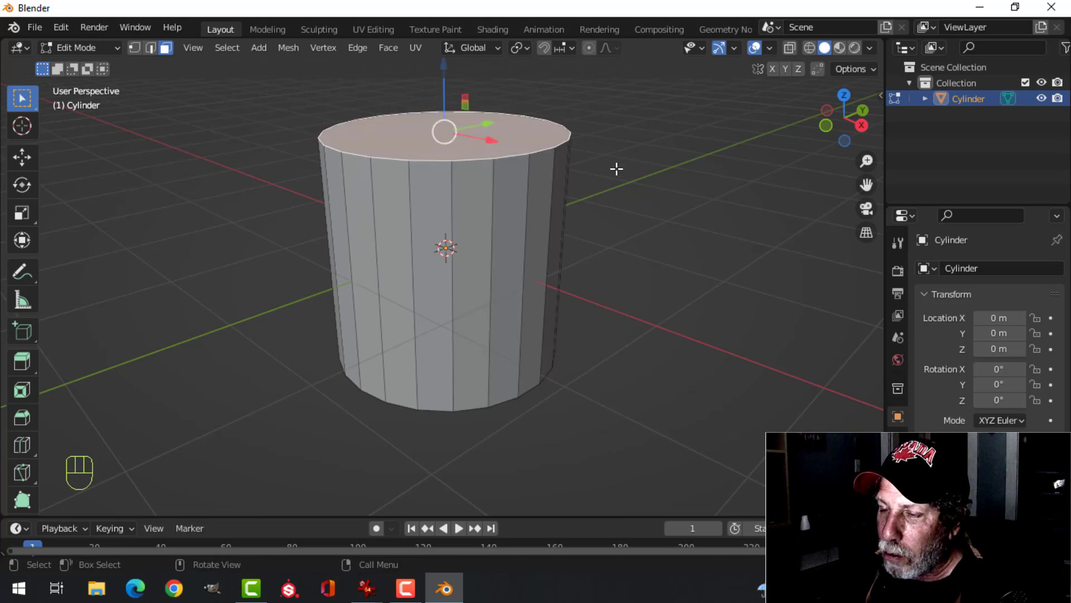
In vertex selection, pick individual vertices along the top rim one after another, and clear the selection
{"action": "middle_click_drag", "start_coordinate": [617, 167], "coordinate": [548, 239]}
{"action": "key", "text": "1"}
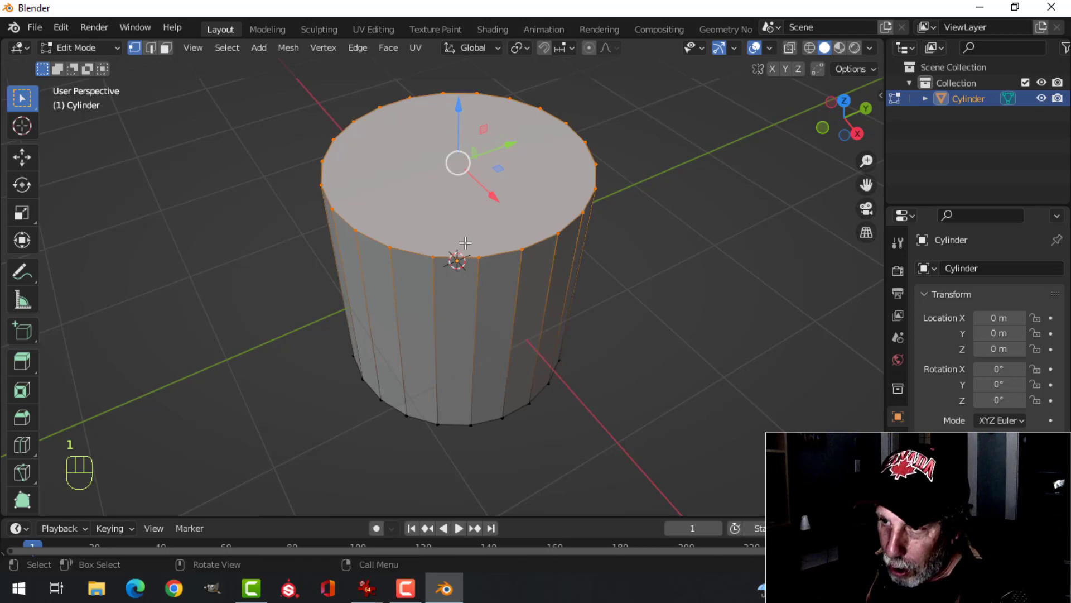
{"action": "key", "text": "alt+a"}
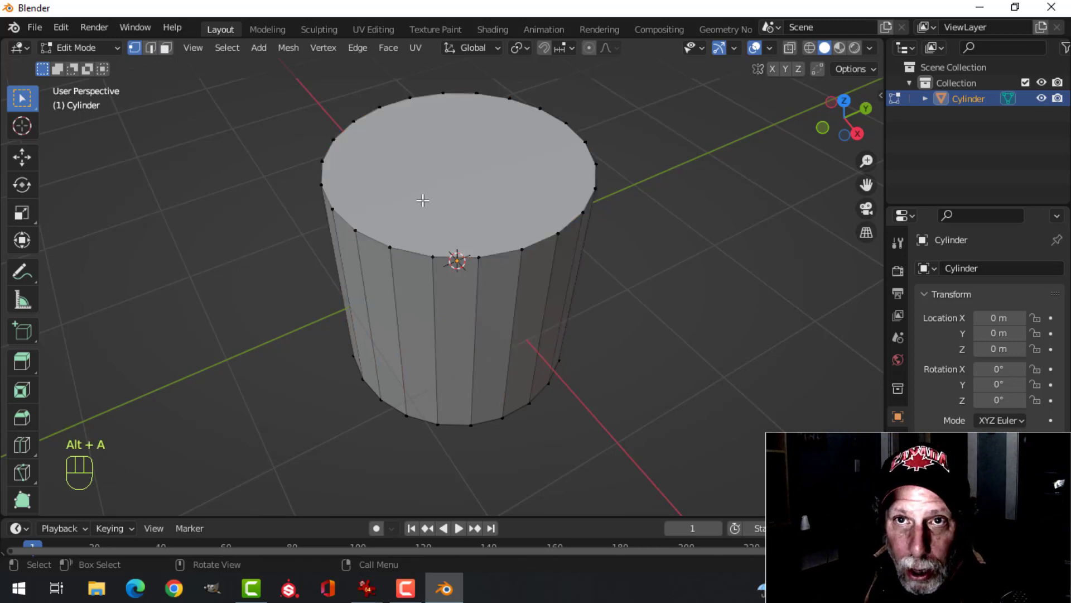
{"action": "left_click", "coordinate": [355, 229]}
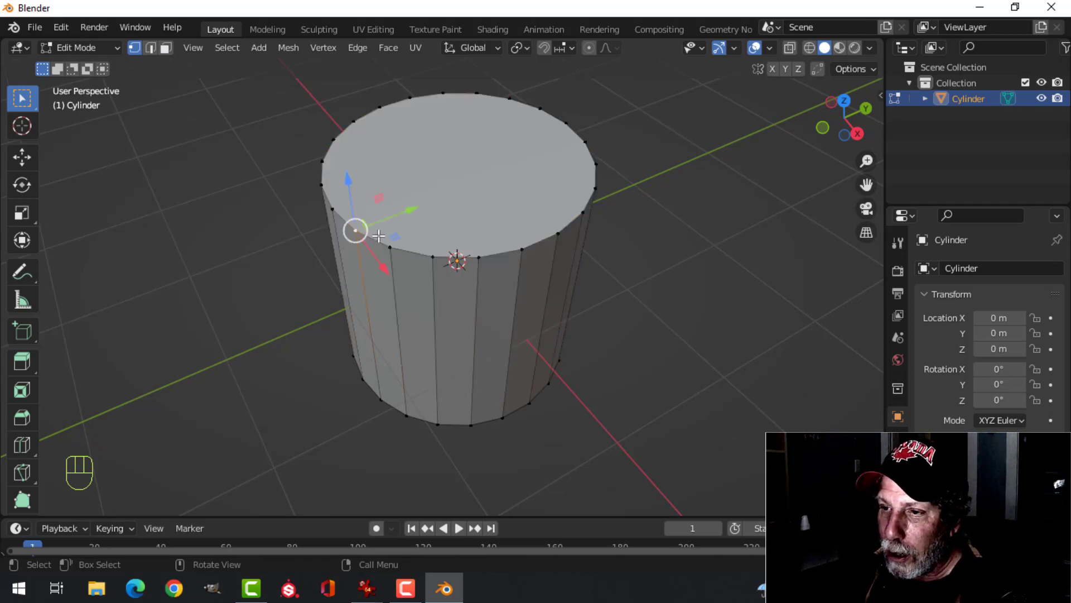
{"action": "left_click", "coordinate": [389, 247]}
{"action": "left_click", "coordinate": [432, 257]}
{"action": "left_click", "coordinate": [478, 256]}
{"action": "left_click", "coordinate": [522, 249]}
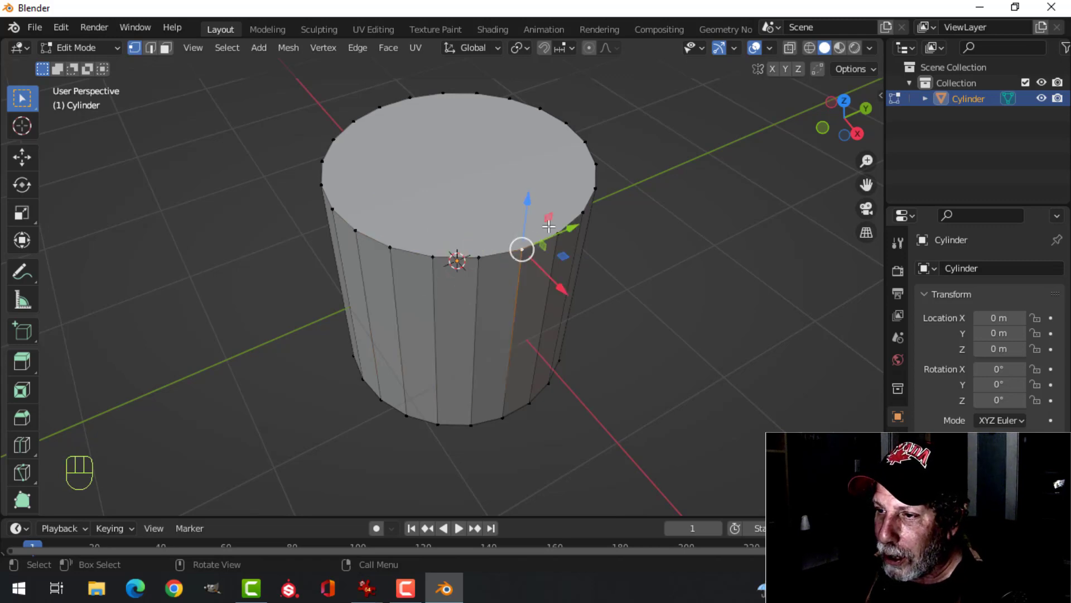
{"action": "left_click", "coordinate": [558, 233]}
{"action": "key", "text": "alt+a"}
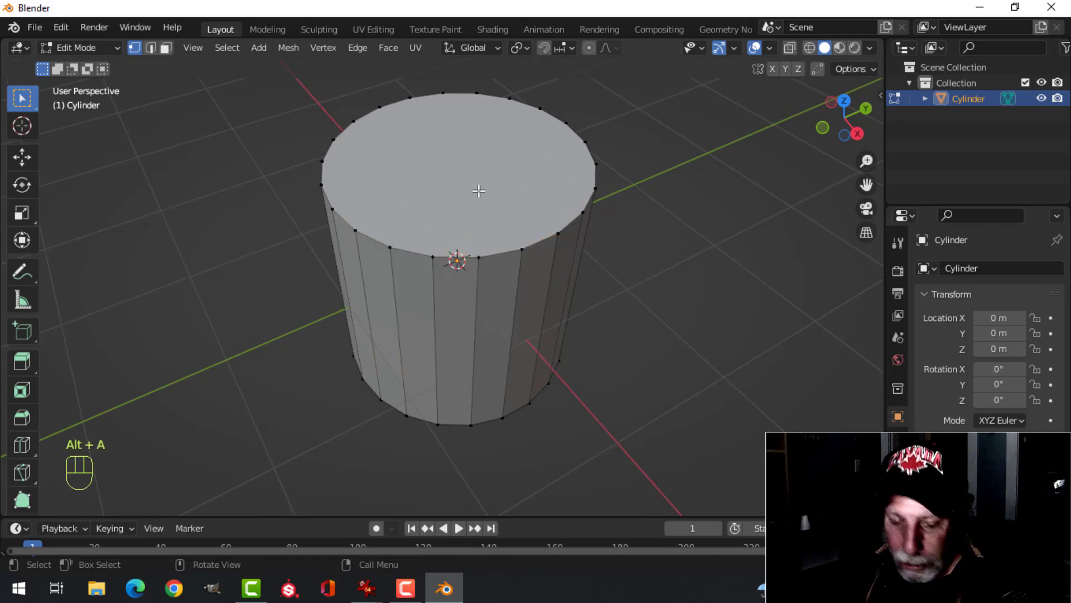
In face selection, select the cylinder's top face and raise it about 1.17 m along global Z
{"action": "key", "text": "3"}
{"action": "left_click", "coordinate": [569, 192]}
{"action": "middle_click_drag", "start_coordinate": [569, 191], "coordinate": [516, 182]}
{"action": "scroll", "coordinate": [553, 201], "scroll_direction": "up", "scroll_amount": 1}
{"action": "scroll", "coordinate": [571, 186], "scroll_direction": "down", "scroll_amount": 1}
{"action": "middle_click_drag", "start_coordinate": [511, 183], "coordinate": [458, 152]}
{"action": "left_click_drag", "start_coordinate": [433, 121], "coordinate": [430, 90]}
{"action": "middle_click_drag", "start_coordinate": [470, 122], "coordinate": [502, 156]}
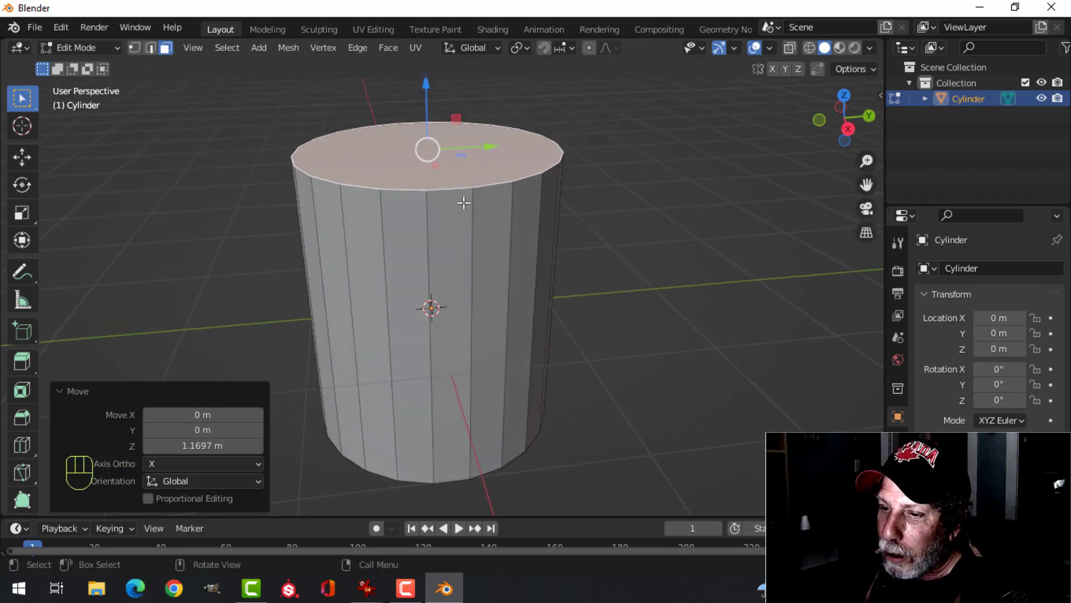
Switch to IrfanView to compare the cylinder with the fuel tank reference, and return to Blender
{"action": "mouse_move", "coordinate": [371, 594]}
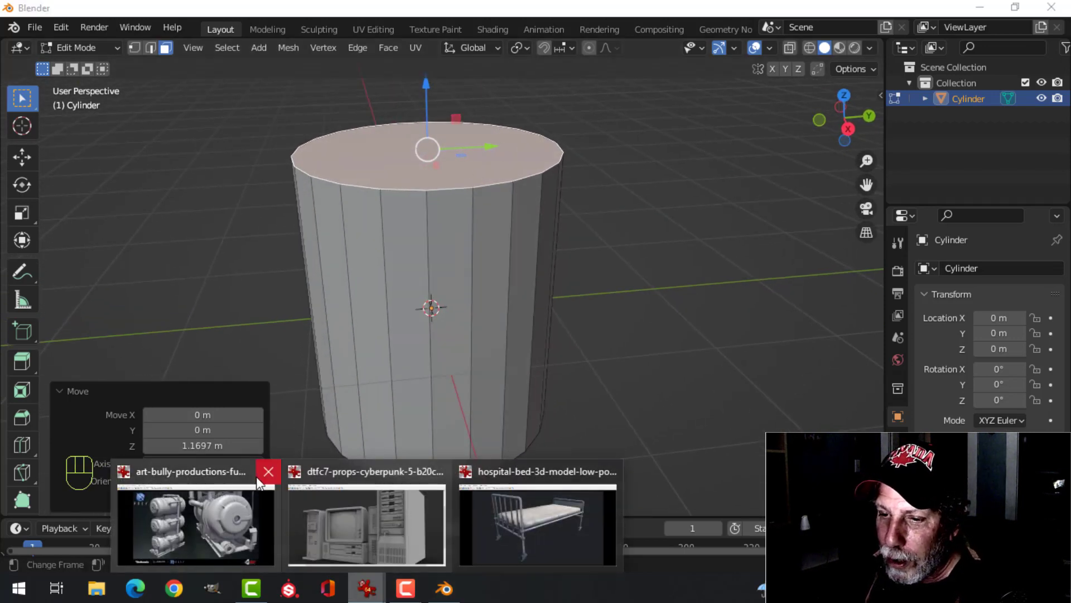
{"action": "left_click", "coordinate": [248, 511]}
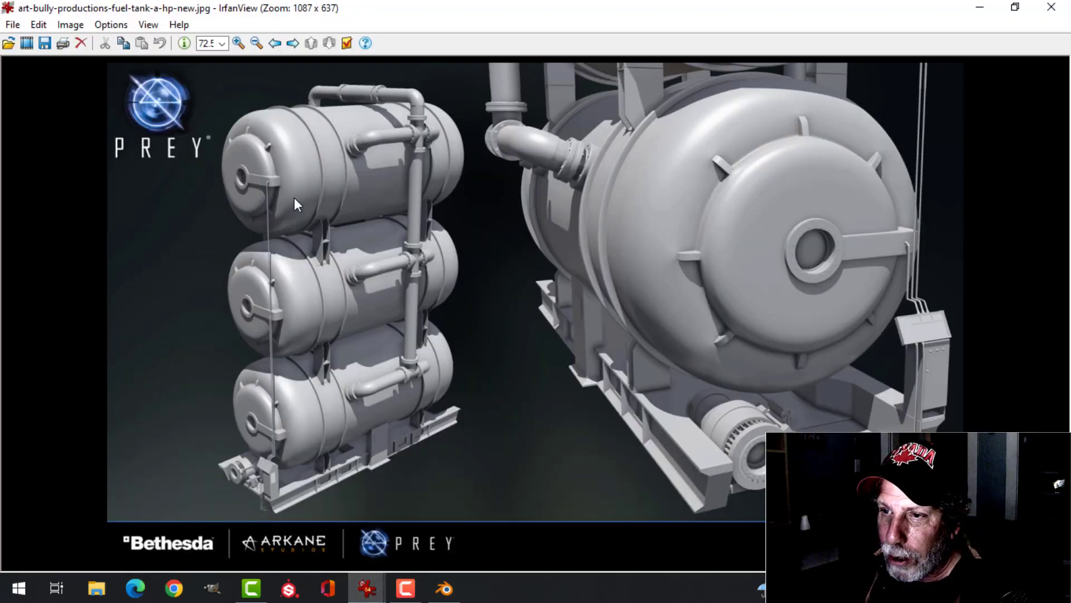
{"action": "left_click", "coordinate": [444, 588]}
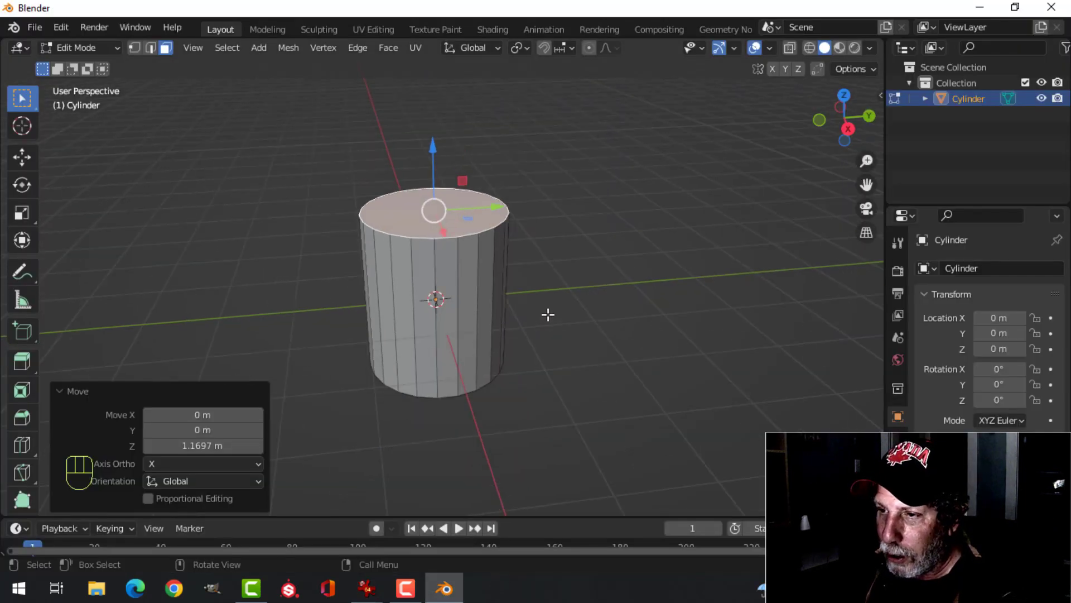
Return the lengthened cylinder to Object Mode
{"action": "key", "text": "Tab"}
{"action": "middle_click_drag", "start_coordinate": [547, 316], "coordinate": [516, 266]}
{"action": "scroll", "coordinate": [557, 292], "scroll_direction": "down", "scroll_amount": 2}
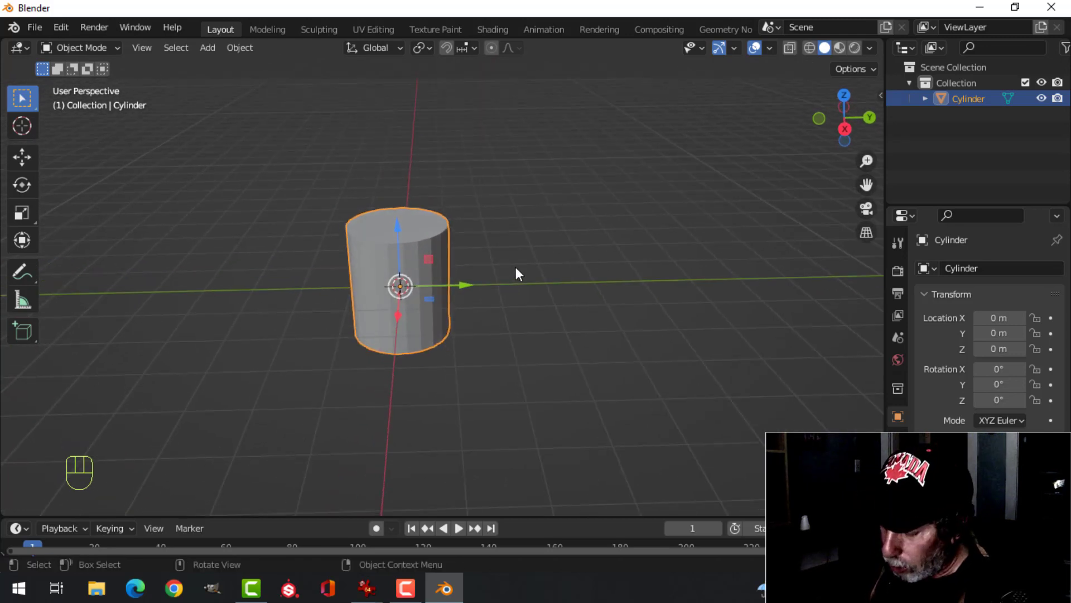
In front view, add the fuel tank JPG from the Desktop folder as a reference image
{"action": "key", "text": "KP_1"}
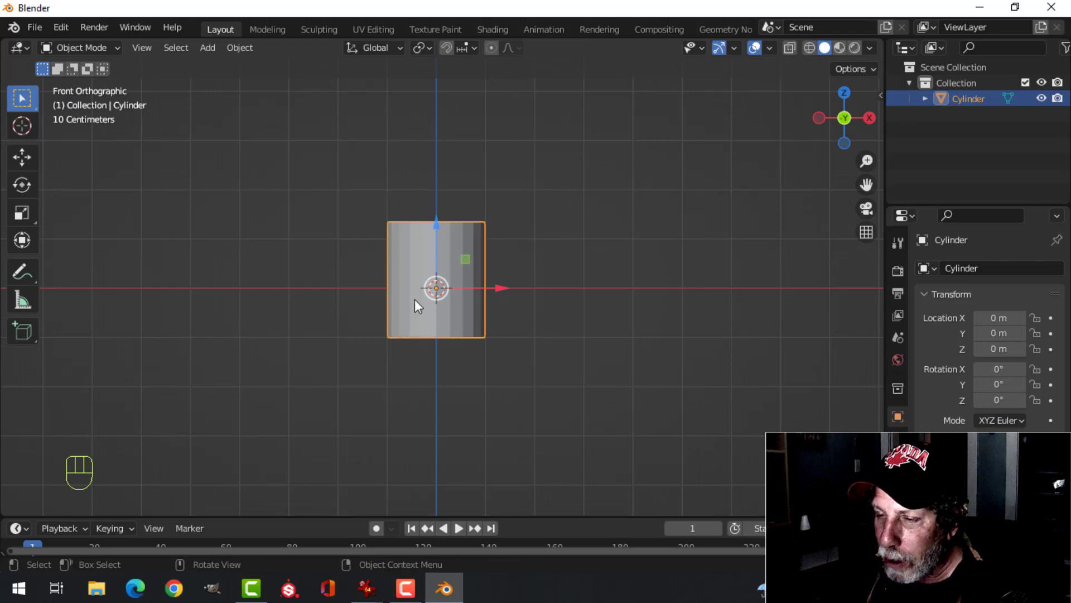
{"action": "mouse_move", "coordinate": [474, 233]}
{"action": "middle_mouse_down"}
{"action": "mouse_move", "coordinate": [520, 236]}
{"action": "mouse_move", "coordinate": [438, 282]}
{"action": "mouse_move", "coordinate": [484, 232]}
{"action": "mouse_move", "coordinate": [470, 246]}
{"action": "middle_mouse_up"}
{"action": "key", "text": "KP_1"}
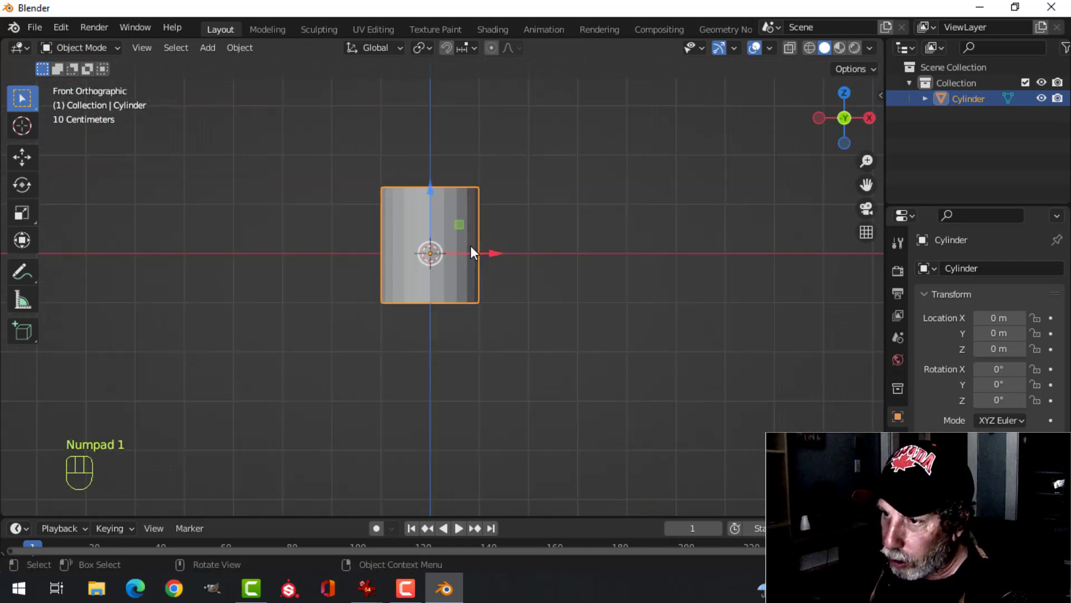
{"action": "scroll", "coordinate": [542, 273], "scroll_direction": "up", "scroll_amount": 2}
{"action": "scroll", "coordinate": [542, 265], "scroll_direction": "down", "scroll_amount": 2}
{"action": "middle_click_drag", "start_coordinate": [546, 255], "coordinate": [487, 285], "text": "shift"}
{"action": "key", "text": "shift+a"}
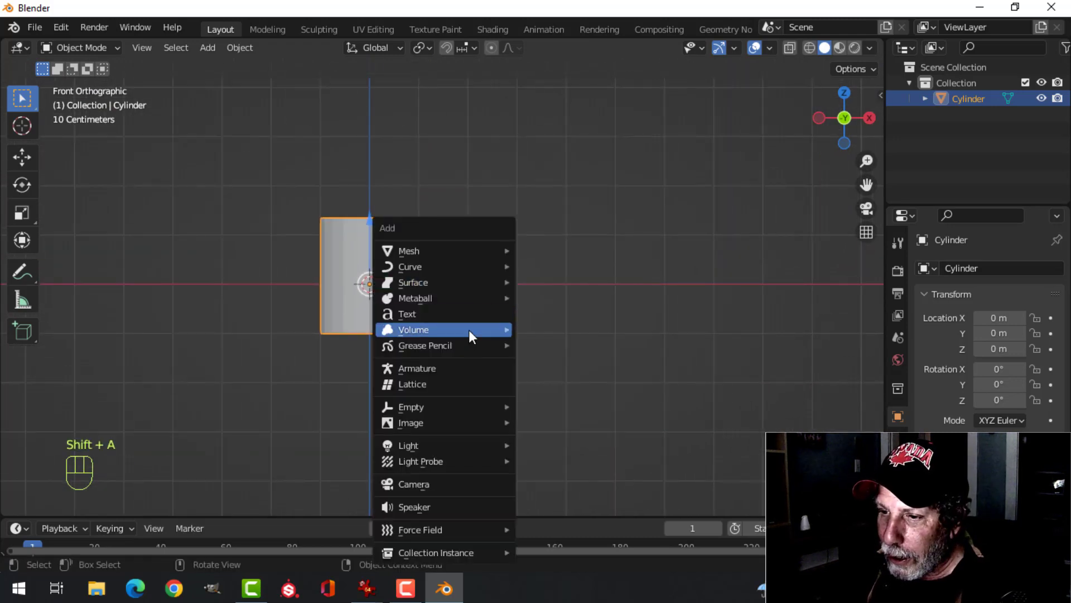
{"action": "mouse_move", "coordinate": [453, 425]}
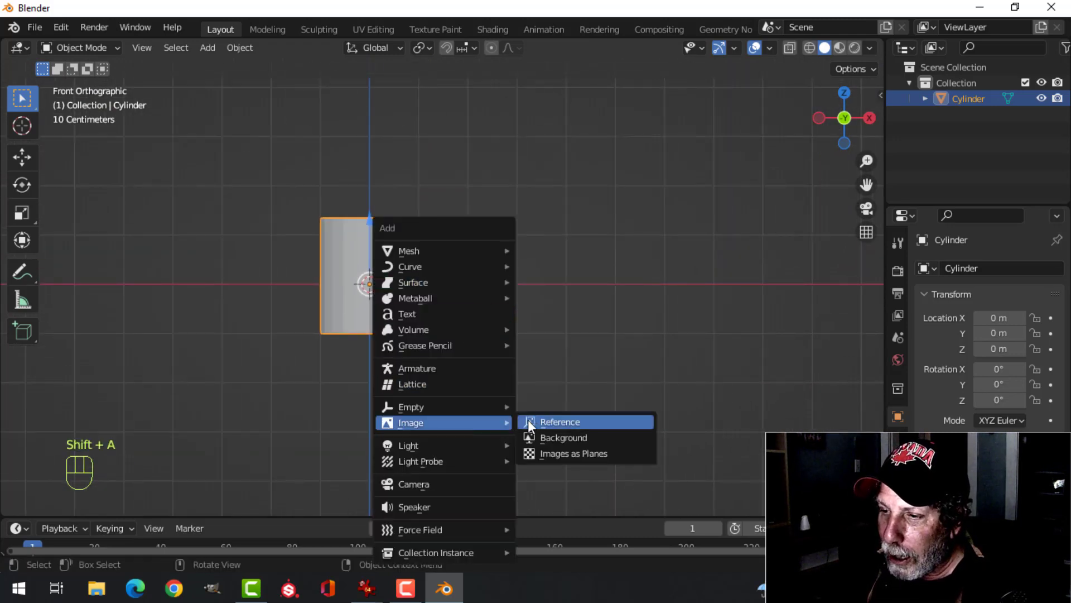
{"action": "left_click", "coordinate": [543, 418]}
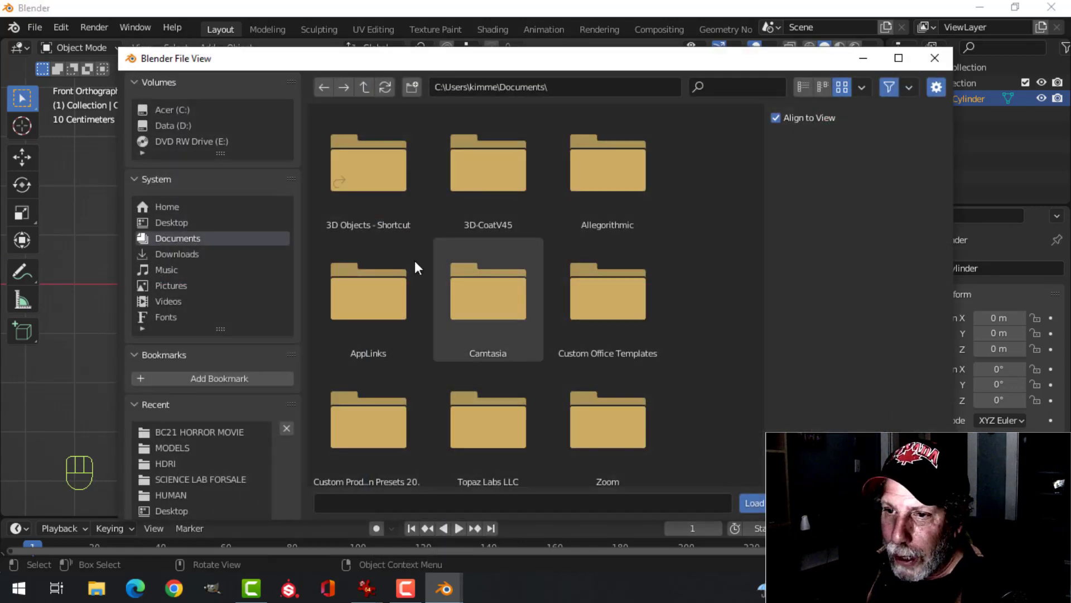
{"action": "left_click", "coordinate": [178, 222]}
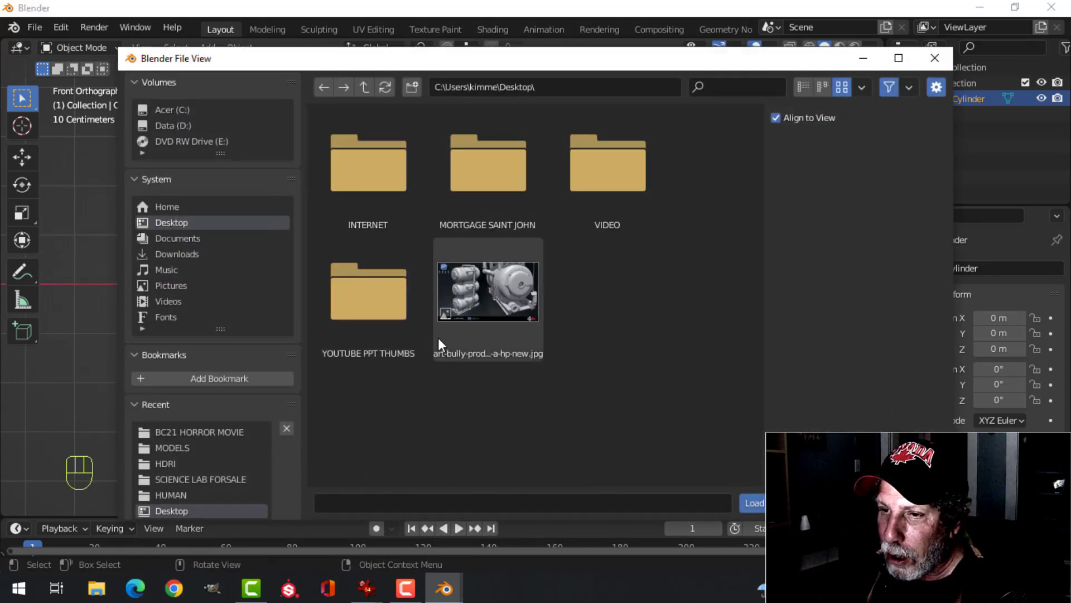
{"action": "left_click", "coordinate": [475, 299]}
{"action": "left_click", "coordinate": [754, 503]}
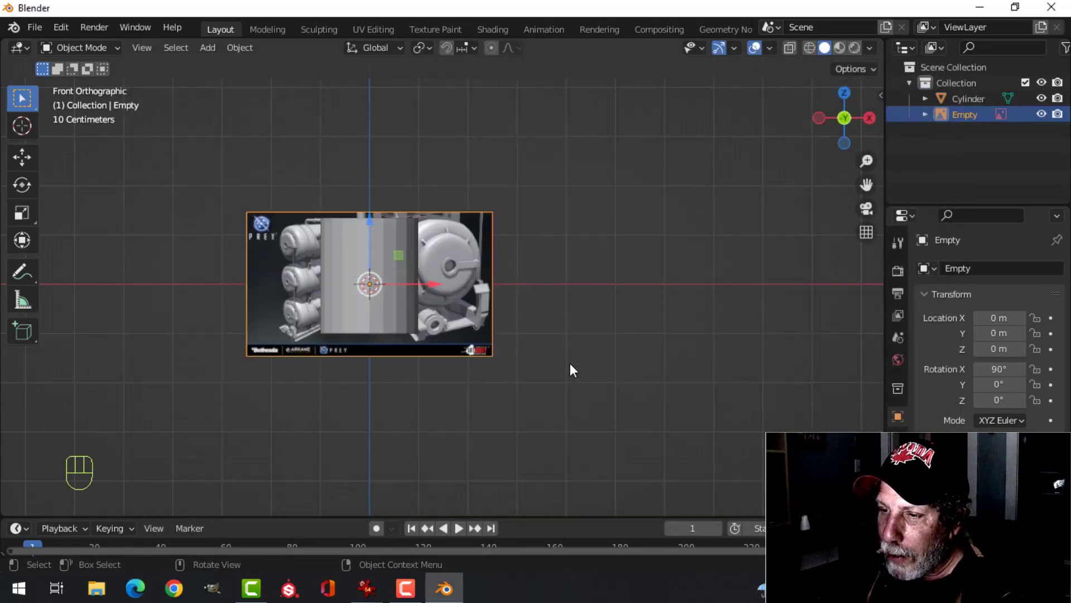
Move the reference image clear of the cylinder, about 5.94 m along X and 2.52 m along Z
{"action": "scroll", "coordinate": [607, 371], "scroll_direction": "down", "scroll_amount": 1}
{"action": "key", "text": "g"}
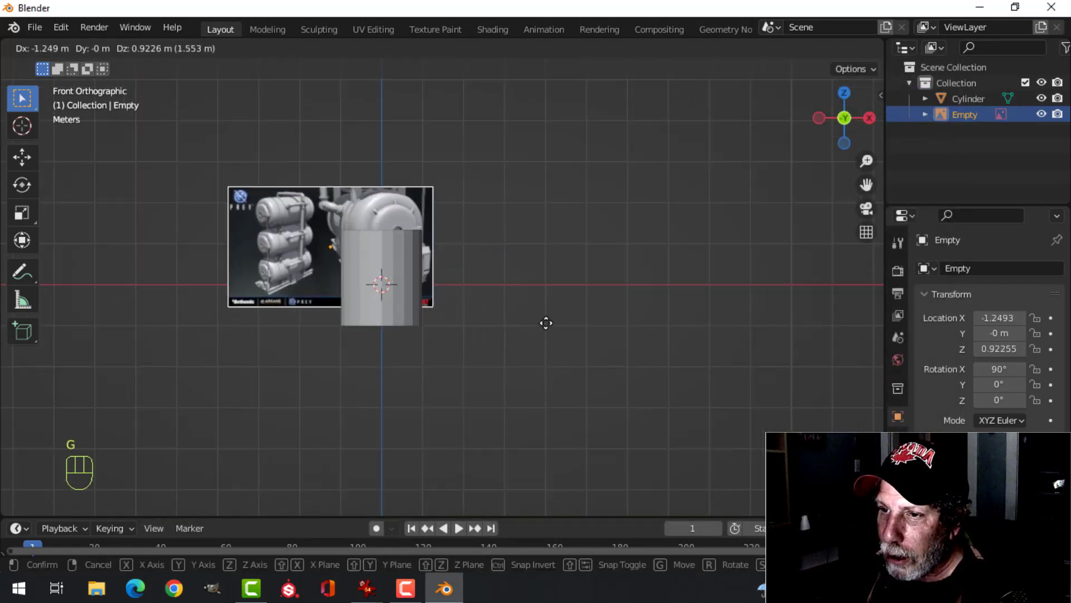
{"action": "left_click", "coordinate": [851, 268]}
{"action": "scroll", "coordinate": [691, 275], "scroll_direction": "up", "scroll_amount": 3}
{"action": "middle_click_drag", "start_coordinate": [689, 286], "coordinate": [564, 405], "text": "shift"}
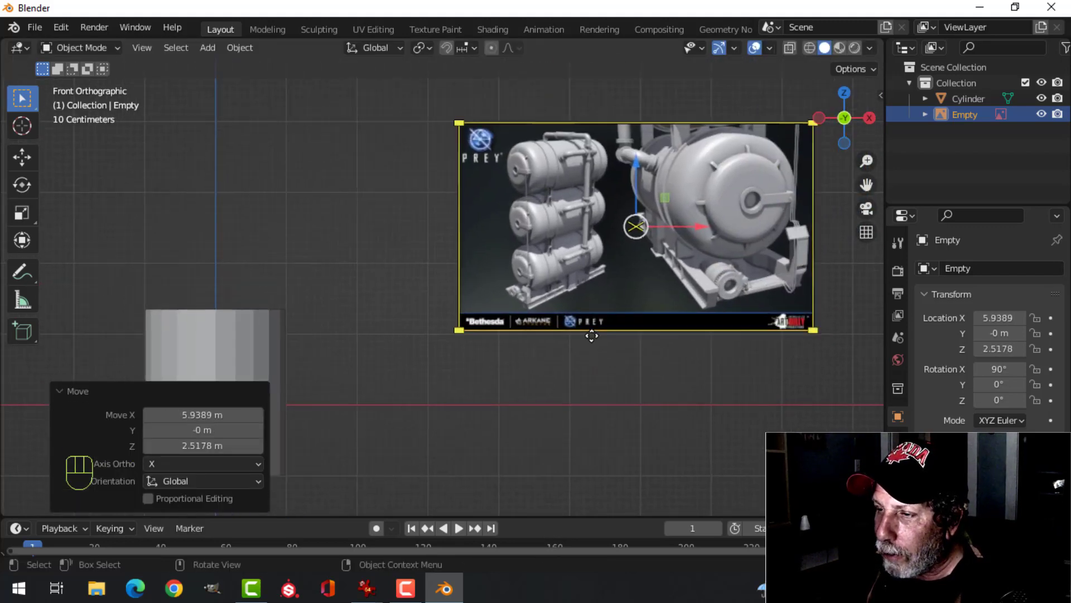
Enlarge the reference image to about 1.7 times its size and shift it about 0.58 m along X and 0.1 m along Z
{"action": "scroll", "coordinate": [590, 335], "scroll_direction": "down", "scroll_amount": 2}
{"action": "key", "text": "s"}
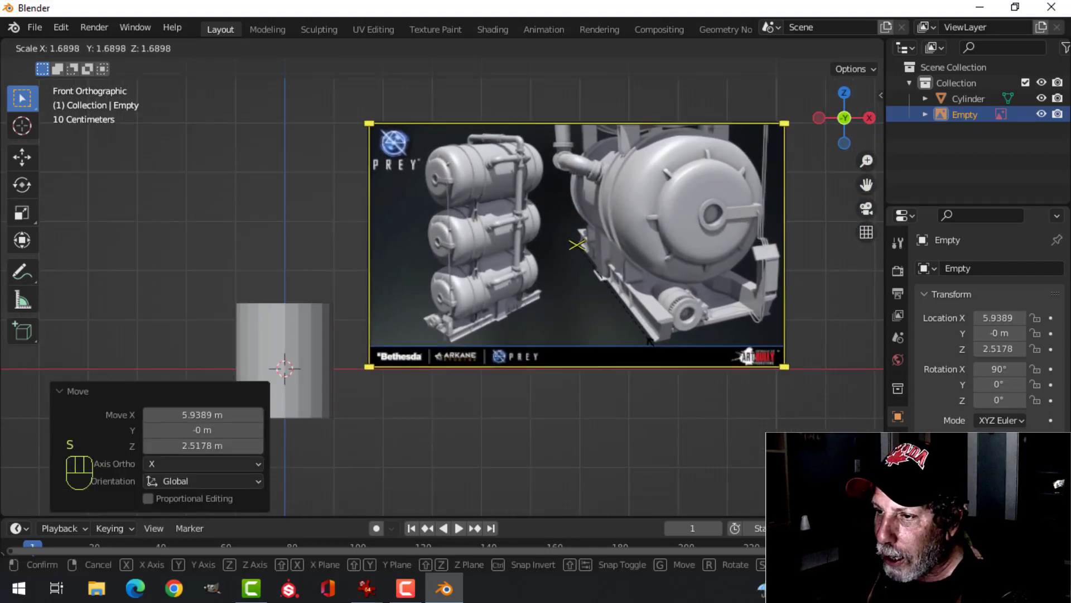
{"action": "left_click", "coordinate": [657, 356]}
{"action": "key", "text": "g"}
{"action": "left_click", "coordinate": [685, 351]}
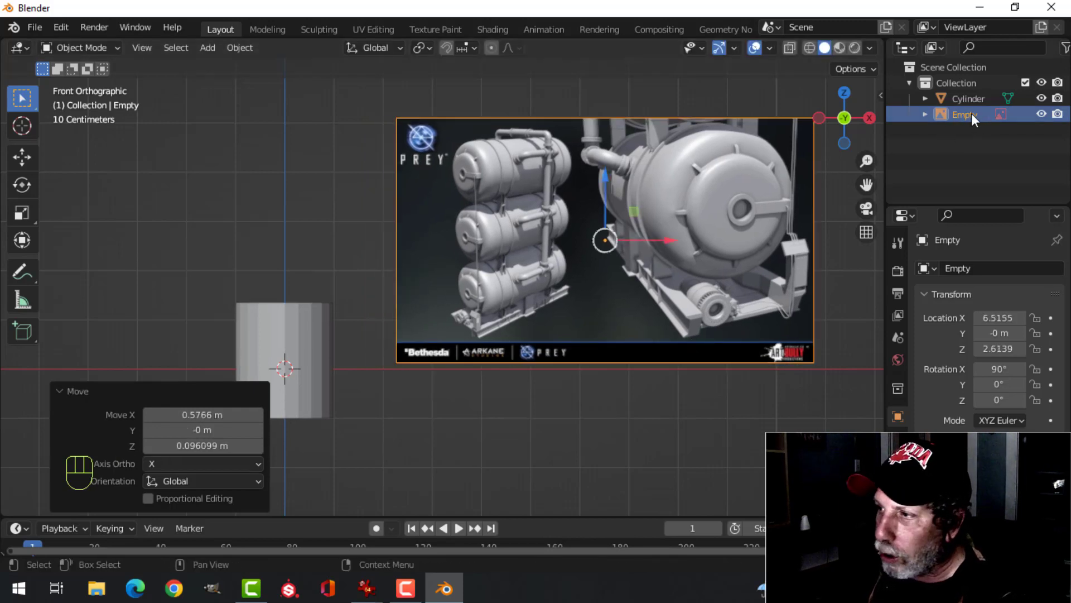
Hide the reference image and show it again, and examine the stack of three tanks up close
{"action": "left_click", "coordinate": [1041, 115]}
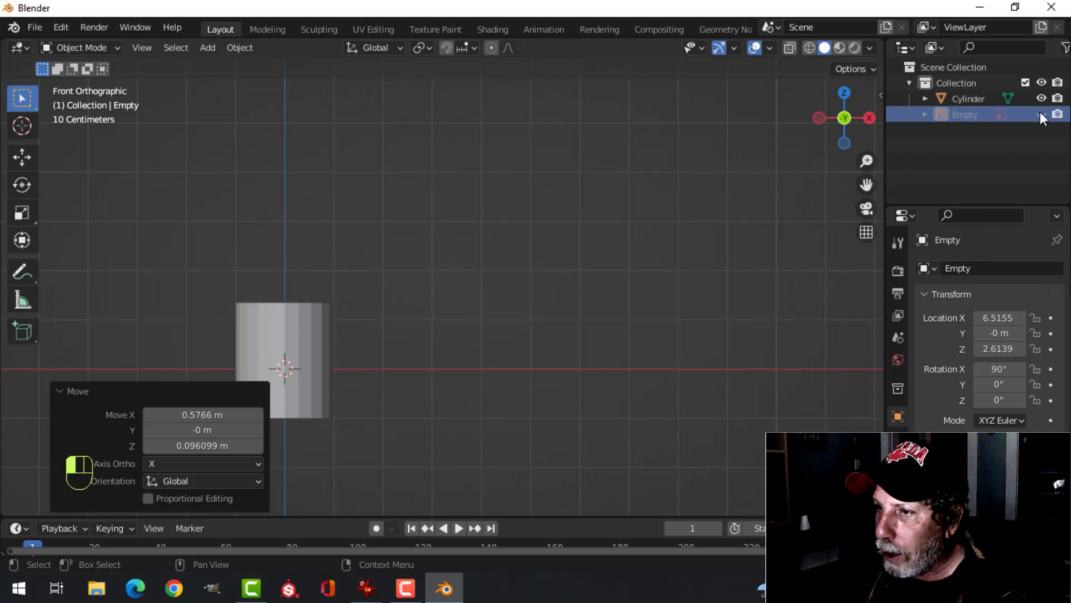
{"action": "left_click", "coordinate": [1040, 115]}
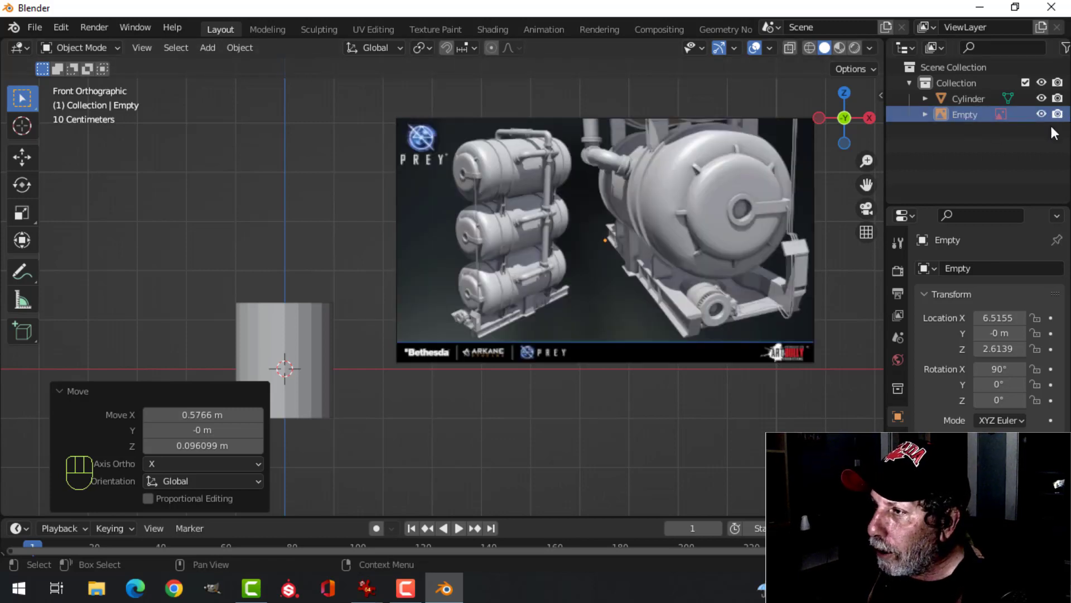
{"action": "scroll", "coordinate": [628, 228], "scroll_direction": "down", "scroll_amount": 1}
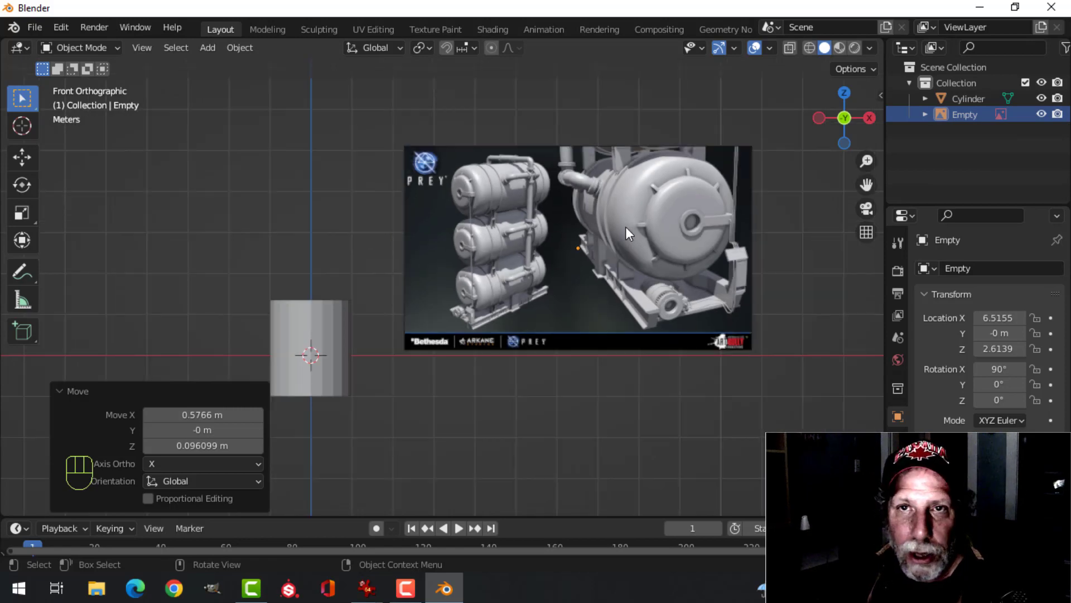
{"action": "scroll", "coordinate": [625, 226], "scroll_direction": "up", "scroll_amount": 2}
{"action": "scroll", "coordinate": [597, 229], "scroll_direction": "down", "scroll_amount": 1}
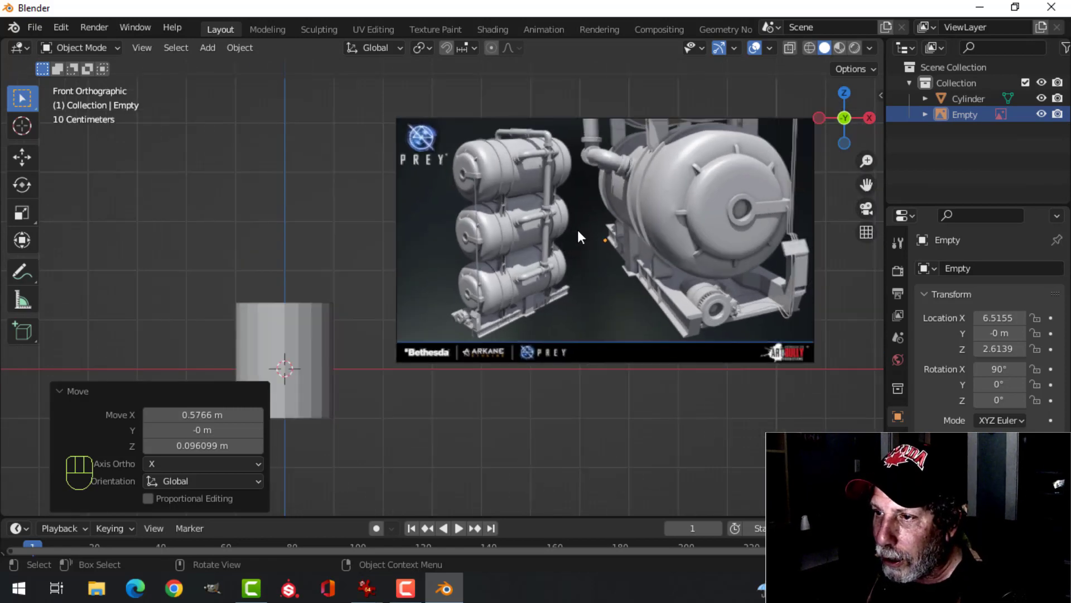
{"action": "scroll", "coordinate": [588, 244], "scroll_direction": "up", "scroll_amount": 2}
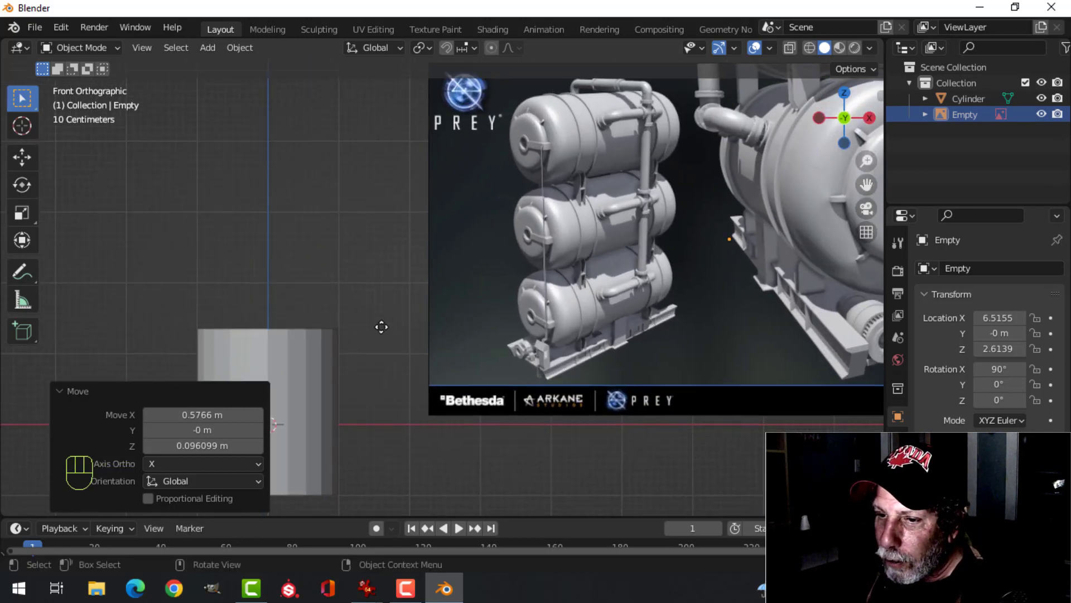
{"action": "left_click", "coordinate": [136, 393]}
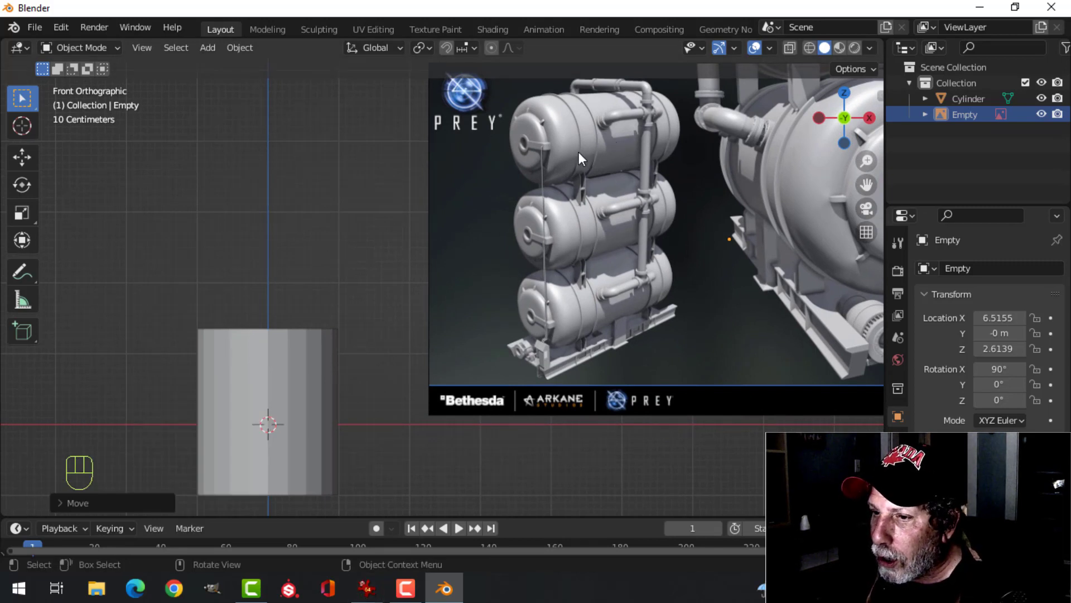
In Edit Mode, rotate the cylinder's entire mesh 90° about global Y so it lies on its side
{"action": "left_click", "coordinate": [291, 394], "text": "shift"}
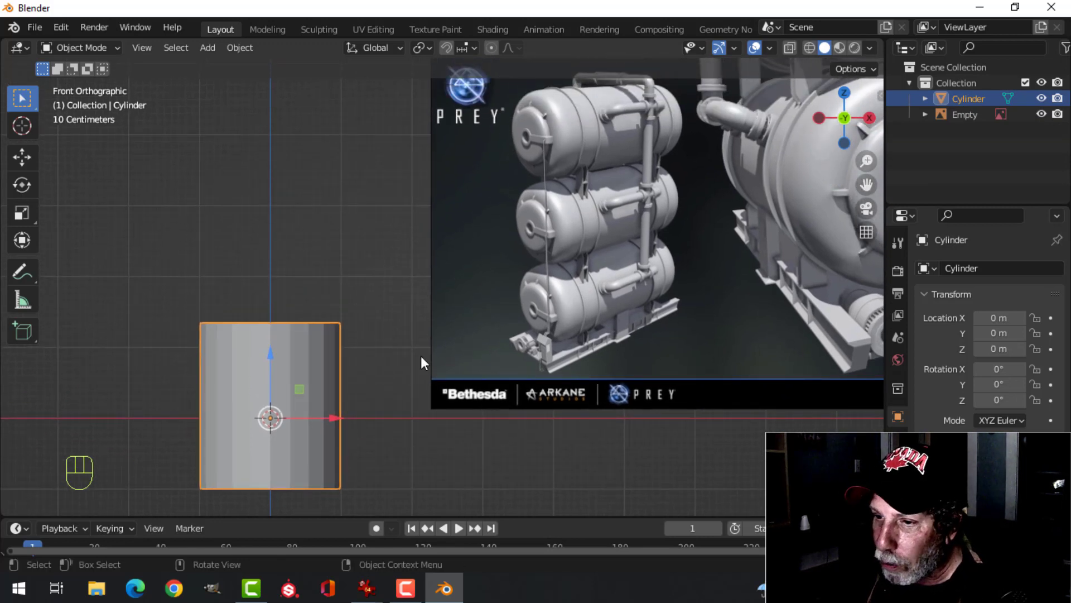
{"action": "key", "text": "Tab"}
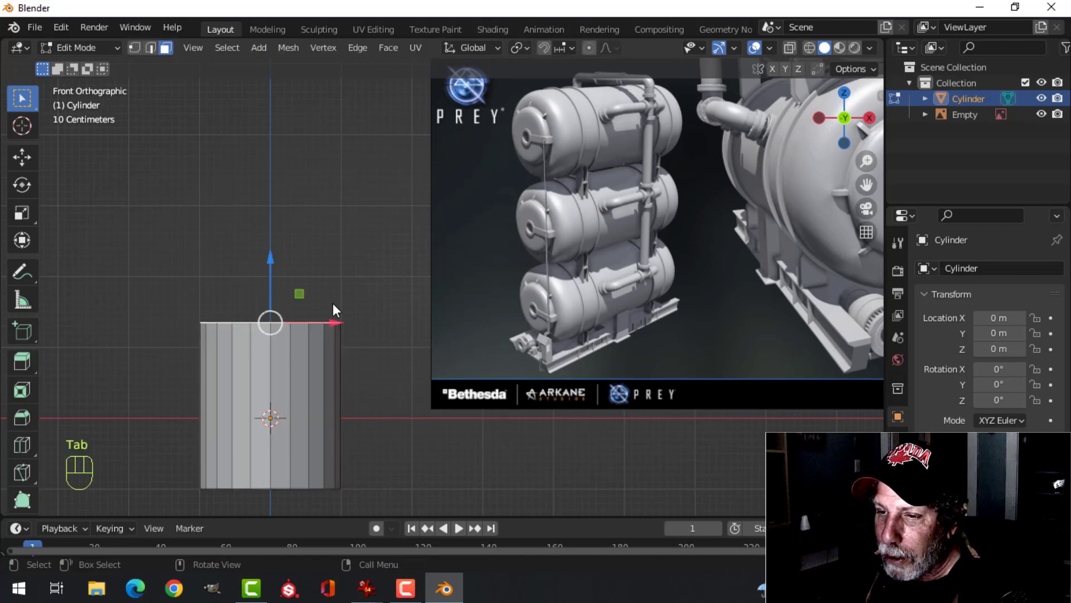
{"action": "key", "text": "a"}
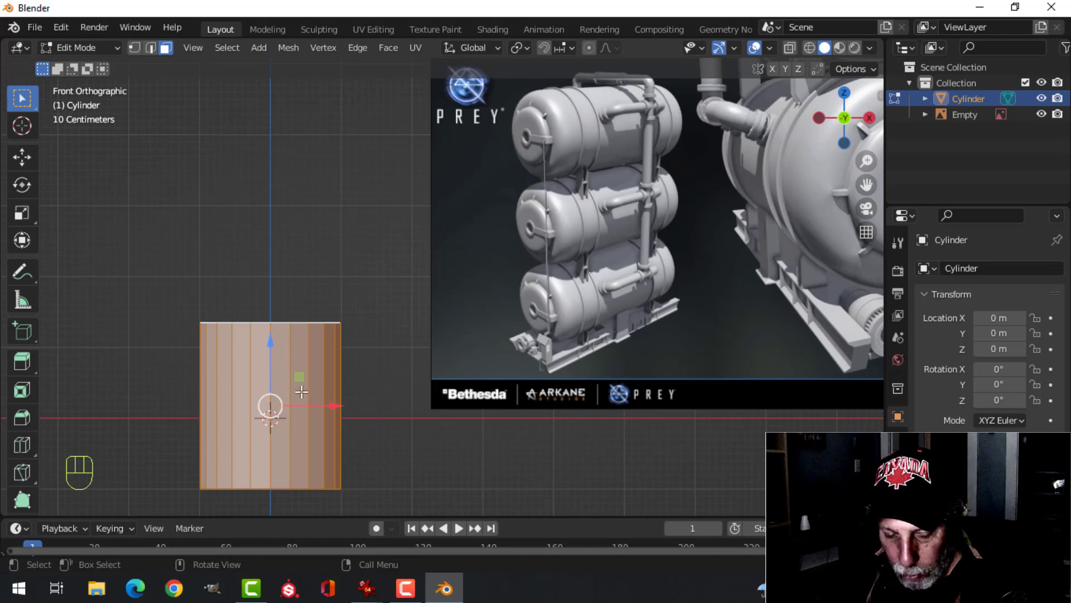
{"action": "type", "text": "ry90"}
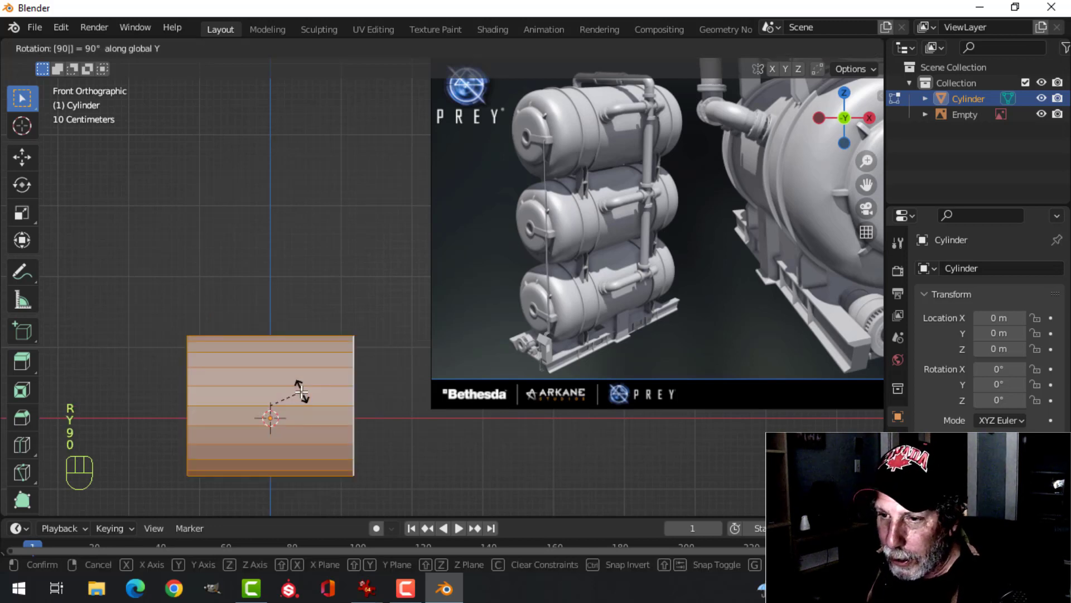
{"action": "left_click", "coordinate": [304, 391]}
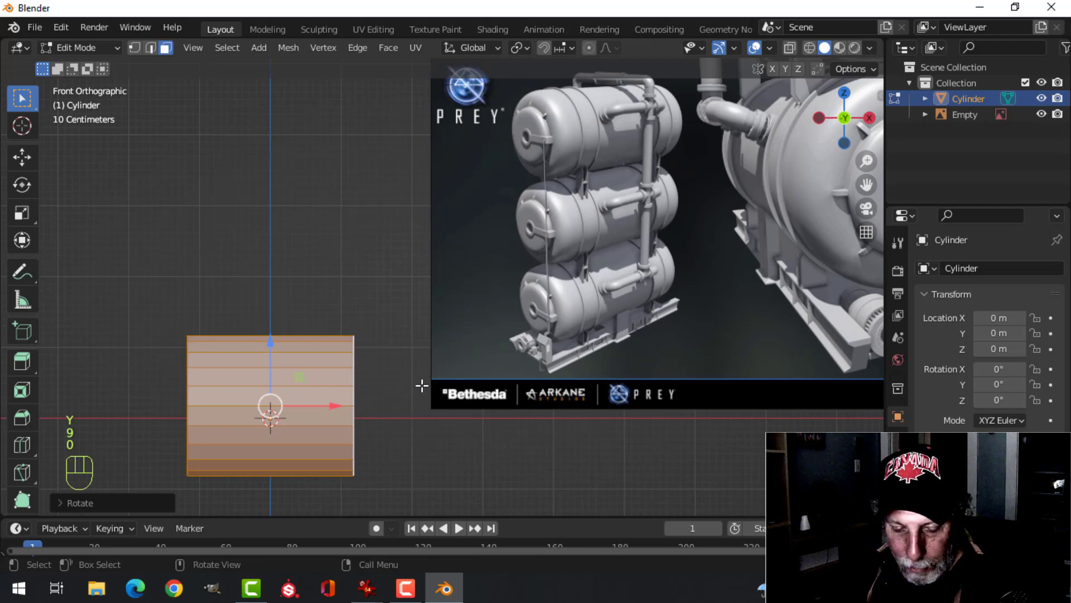
Scale the cylinder's mesh down to about 0.585, and stretch it by about 1.57 along global X
{"action": "key", "text": "s"}
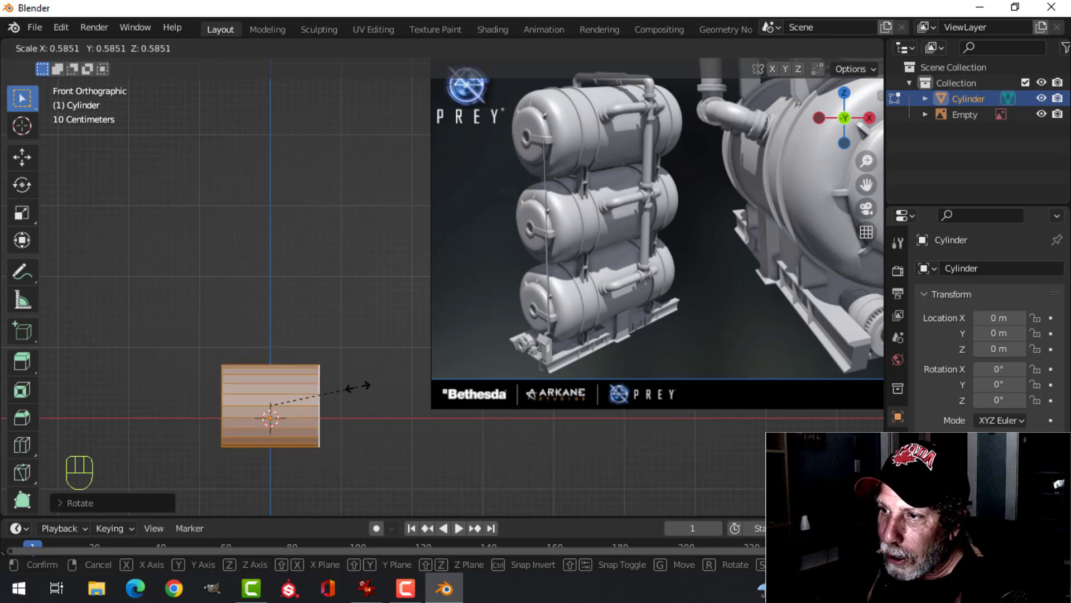
{"action": "left_click", "coordinate": [358, 386]}
{"action": "middle_click_drag", "start_coordinate": [404, 378], "coordinate": [443, 334], "text": "shift"}
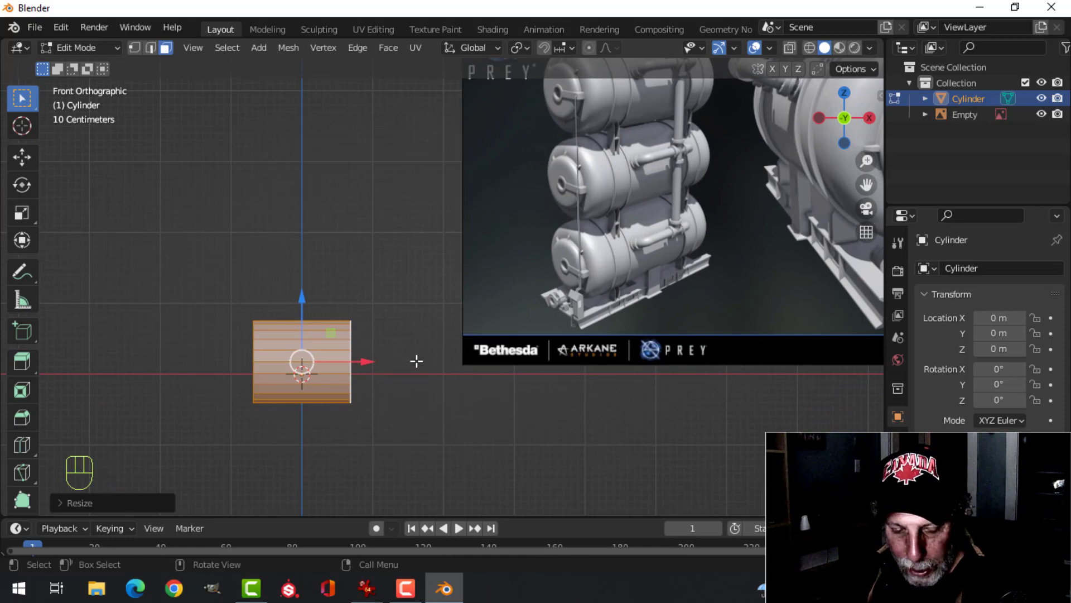
{"action": "key", "text": "s"}
{"action": "key", "text": "x"}
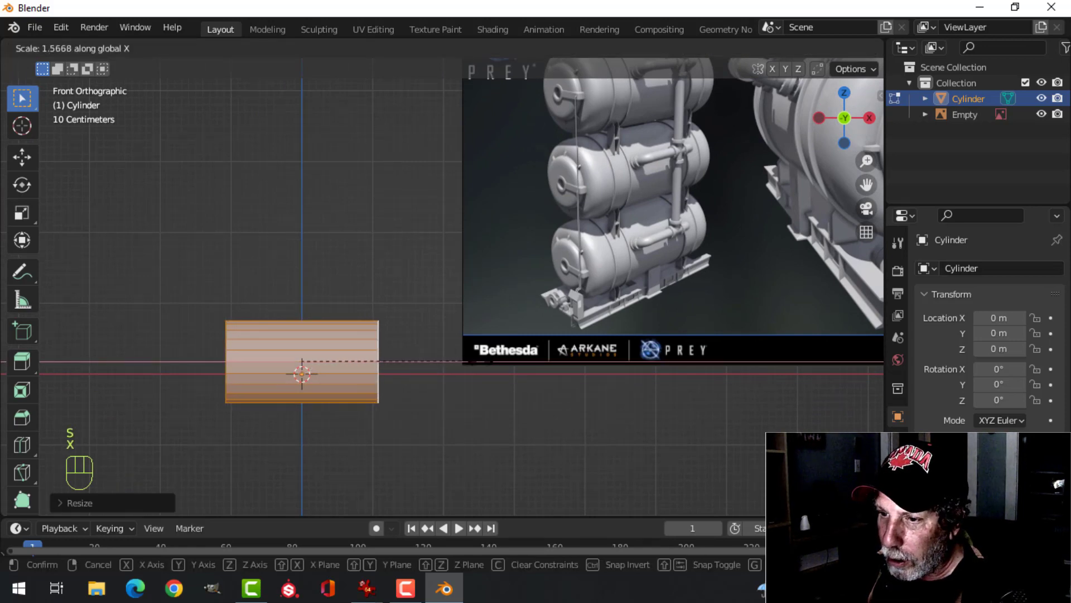
{"action": "left_click", "coordinate": [463, 361]}
Examine the rounded ends and overall shape of the stacked tanks in the reference image
{"action": "middle_click_drag", "start_coordinate": [569, 210], "coordinate": [505, 283], "text": "shift"}
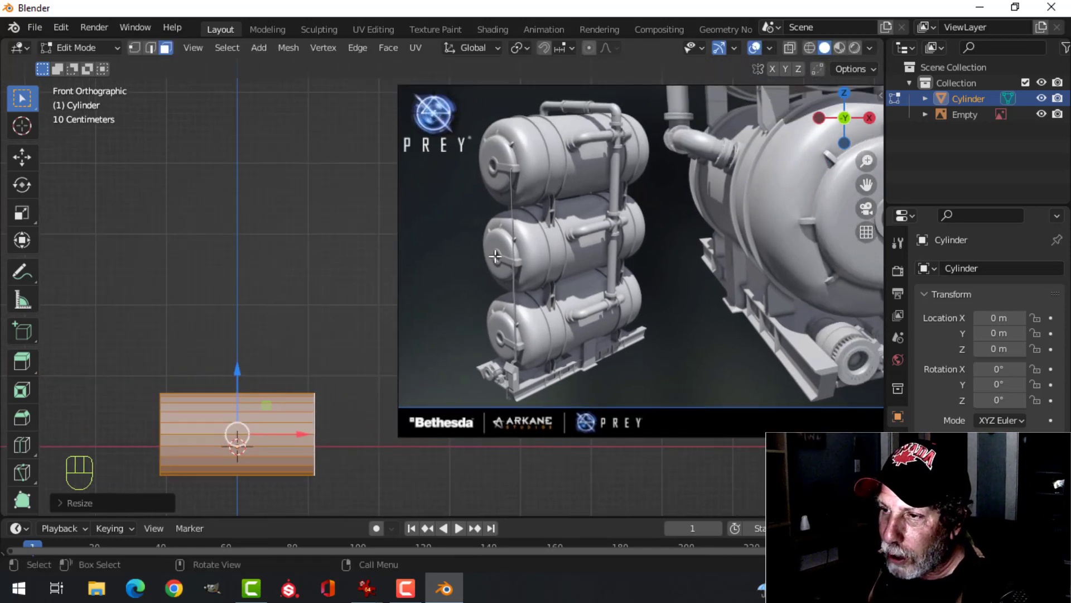
{"action": "scroll", "coordinate": [543, 163], "scroll_direction": "up", "scroll_amount": 2}
{"action": "middle_click_drag", "start_coordinate": [543, 162], "coordinate": [509, 287], "text": "shift"}
{"action": "scroll", "coordinate": [498, 300], "scroll_direction": "up", "scroll_amount": 3}
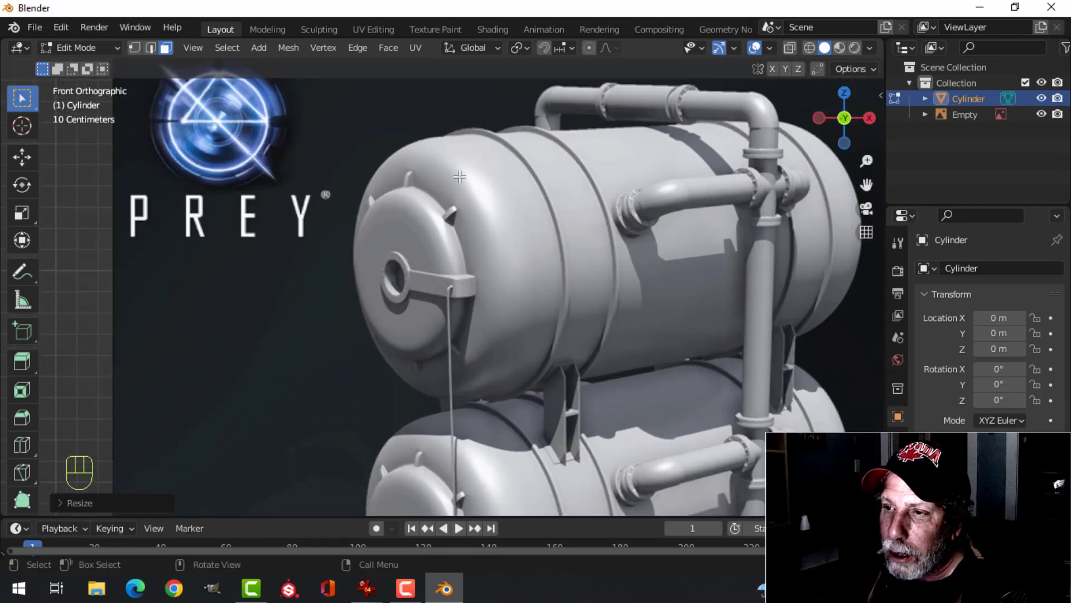
{"action": "scroll", "coordinate": [360, 341], "scroll_direction": "down", "scroll_amount": 2}
{"action": "middle_click_drag", "start_coordinate": [344, 366], "coordinate": [419, 249], "text": "shift"}
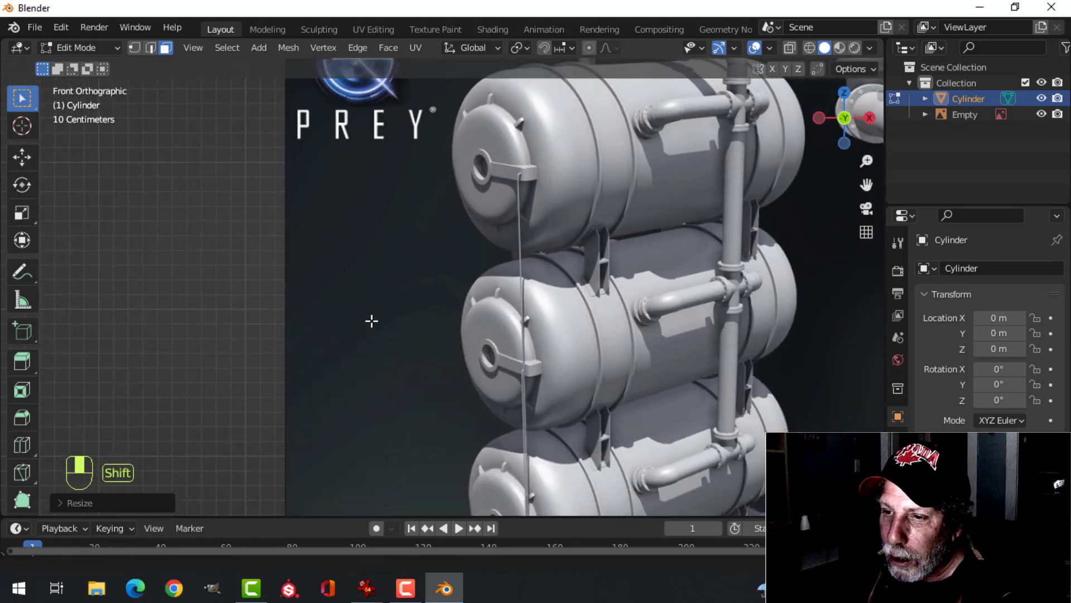
{"action": "middle_click_drag", "start_coordinate": [370, 321], "coordinate": [445, 155], "text": "shift"}
{"action": "scroll", "coordinate": [352, 309], "scroll_direction": "down", "scroll_amount": 1}
{"action": "middle_click_drag", "start_coordinate": [313, 319], "coordinate": [521, 187], "text": "shift"}
Select the two flat end-cap faces of the cylinder together in face select mode
{"action": "middle_click_drag", "start_coordinate": [323, 288], "coordinate": [392, 338], "text": "shift"}
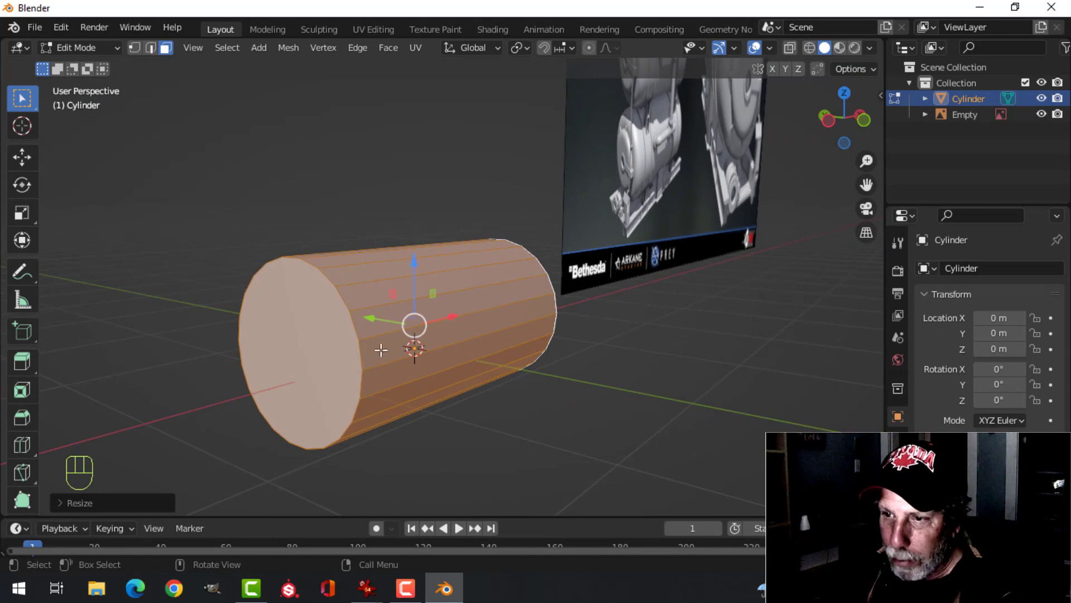
{"action": "left_click", "coordinate": [306, 352]}
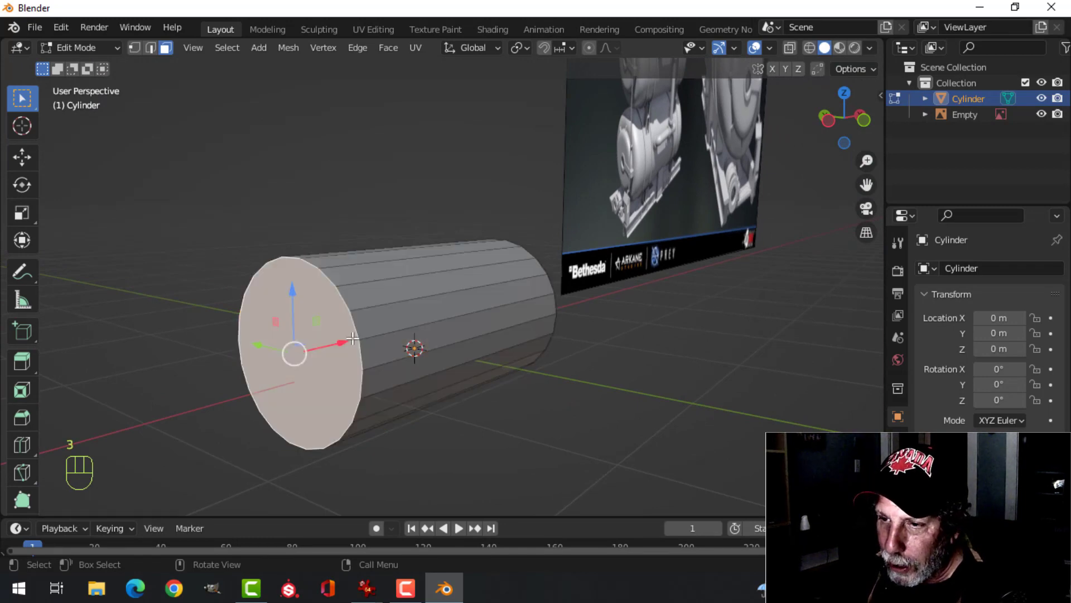
{"action": "middle_click_drag", "start_coordinate": [522, 326], "coordinate": [307, 349]}
{"action": "scroll", "coordinate": [503, 321], "scroll_direction": "down", "scroll_amount": 2}
{"action": "middle_click_drag", "start_coordinate": [523, 279], "coordinate": [484, 290]}
{"action": "middle_click_drag", "start_coordinate": [581, 138], "coordinate": [516, 217], "text": "shift"}
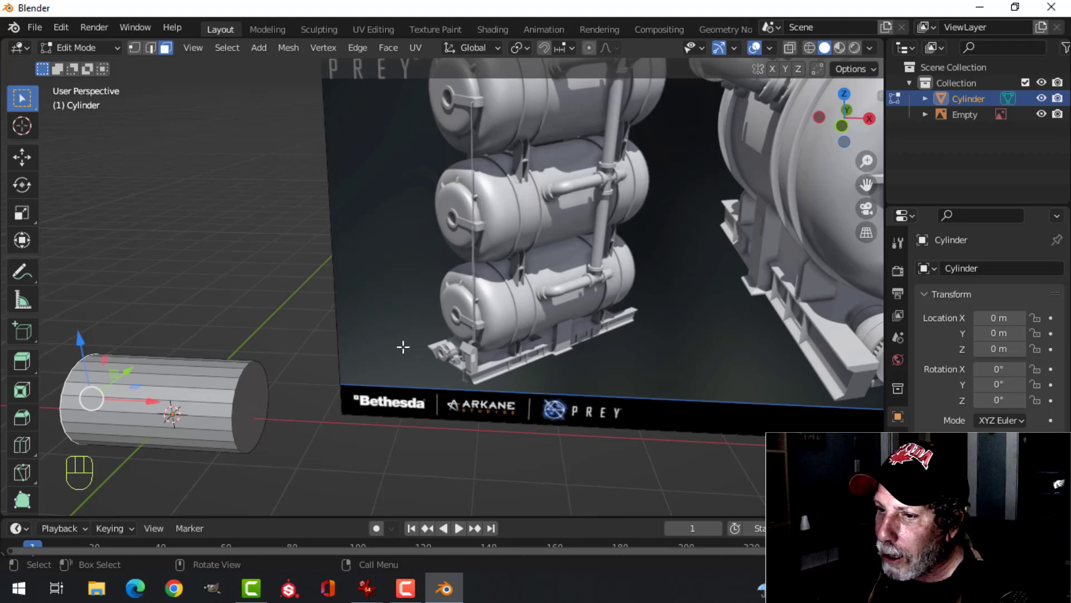
{"action": "left_click", "coordinate": [256, 397], "text": "shift"}
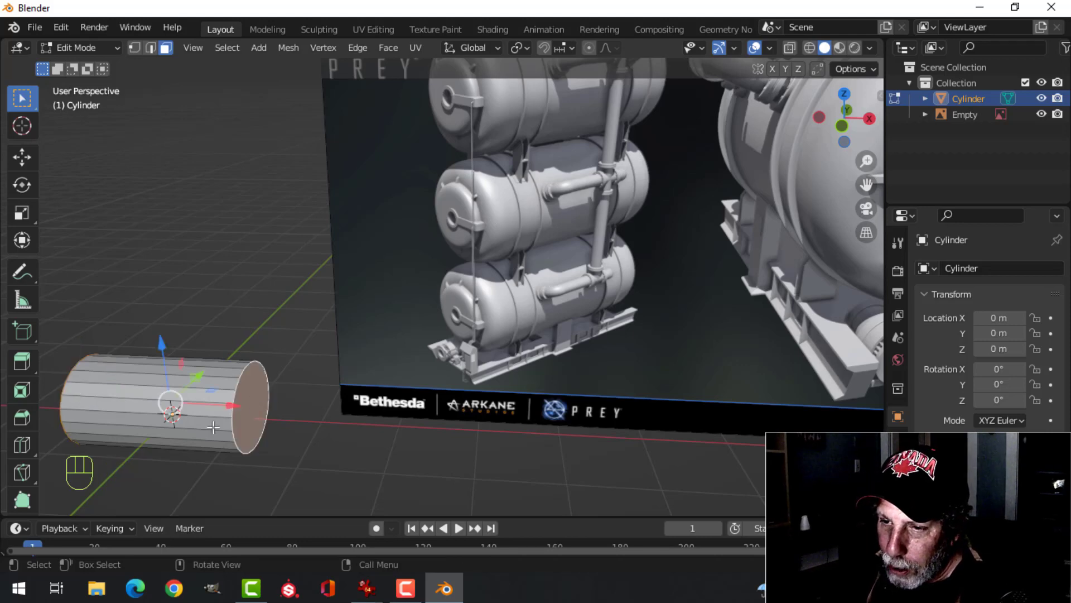
{"action": "middle_click_drag", "start_coordinate": [215, 425], "coordinate": [393, 269]}
{"action": "mouse_move", "coordinate": [330, 337]}
{"action": "middle_mouse_down", "text": "shift"}
{"action": "mouse_move", "coordinate": [359, 337]}
{"action": "mouse_move", "coordinate": [327, 347]}
{"action": "middle_mouse_up", "text": "shift"}
{"action": "middle_click_drag", "start_coordinate": [286, 341], "coordinate": [346, 337], "text": "shift"}
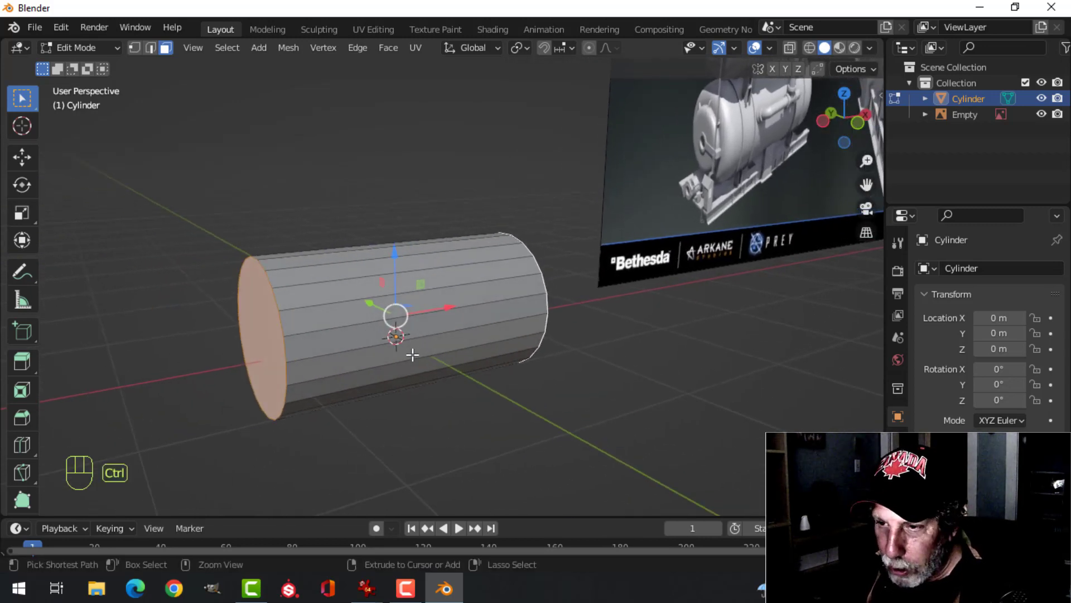
Bevel the rims of both end caps by about 0.26 m with 4 segments to round the cylinder's ends
{"action": "key", "text": "ctrl+b"}
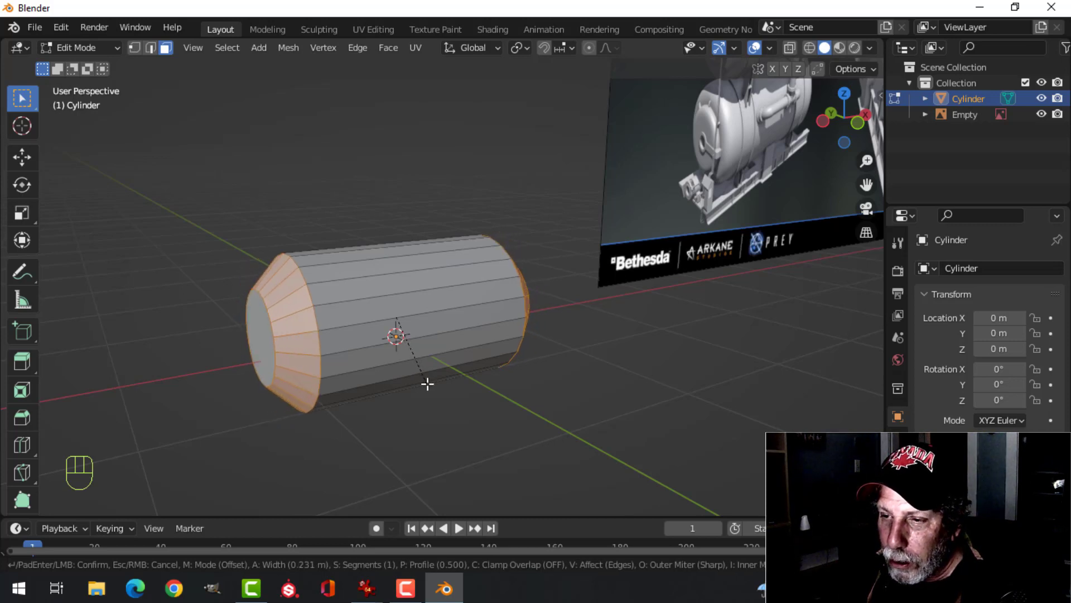
{"action": "scroll", "coordinate": [427, 384], "scroll_direction": "up", "scroll_amount": 2}
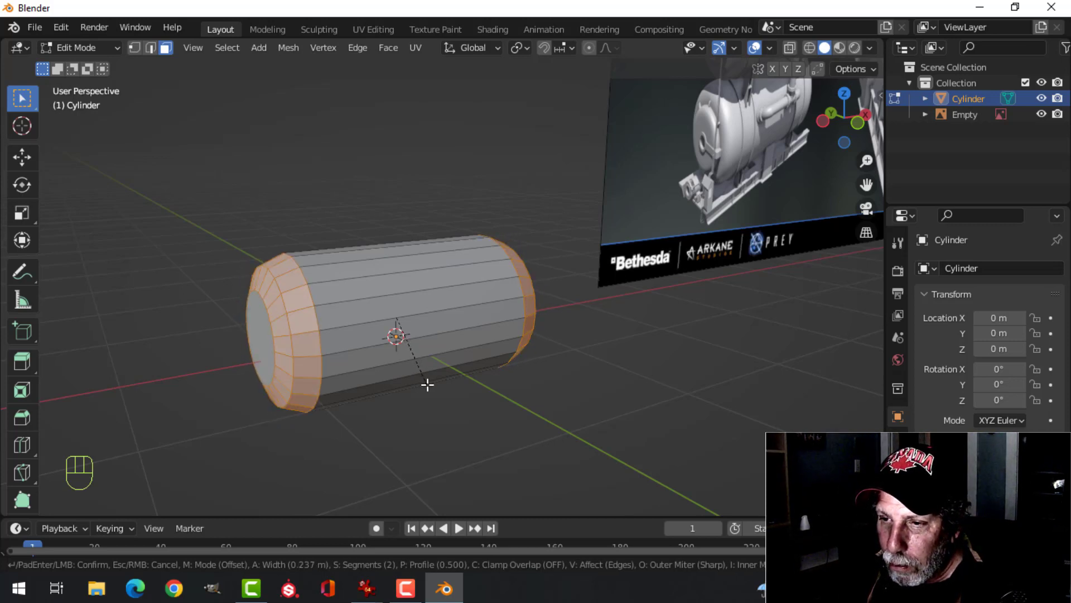
{"action": "scroll", "coordinate": [427, 384], "scroll_direction": "up", "scroll_amount": 1}
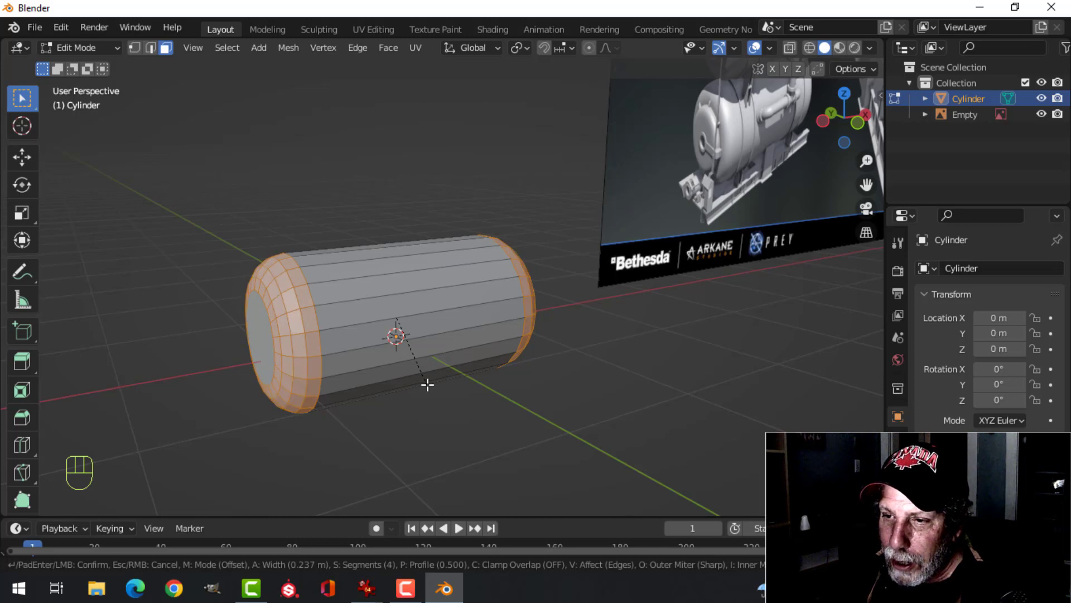
{"action": "scroll", "coordinate": [427, 384], "scroll_direction": "down", "scroll_amount": 3}
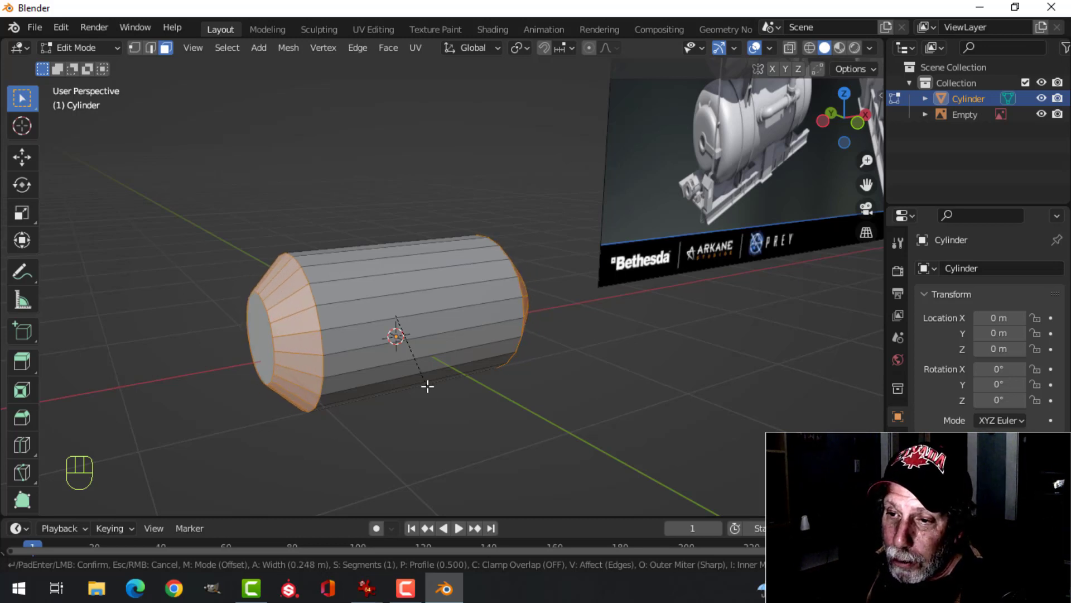
{"action": "scroll", "coordinate": [427, 386], "scroll_direction": "up", "scroll_amount": 1}
{"action": "scroll", "coordinate": [428, 385], "scroll_direction": "up", "scroll_amount": 2}
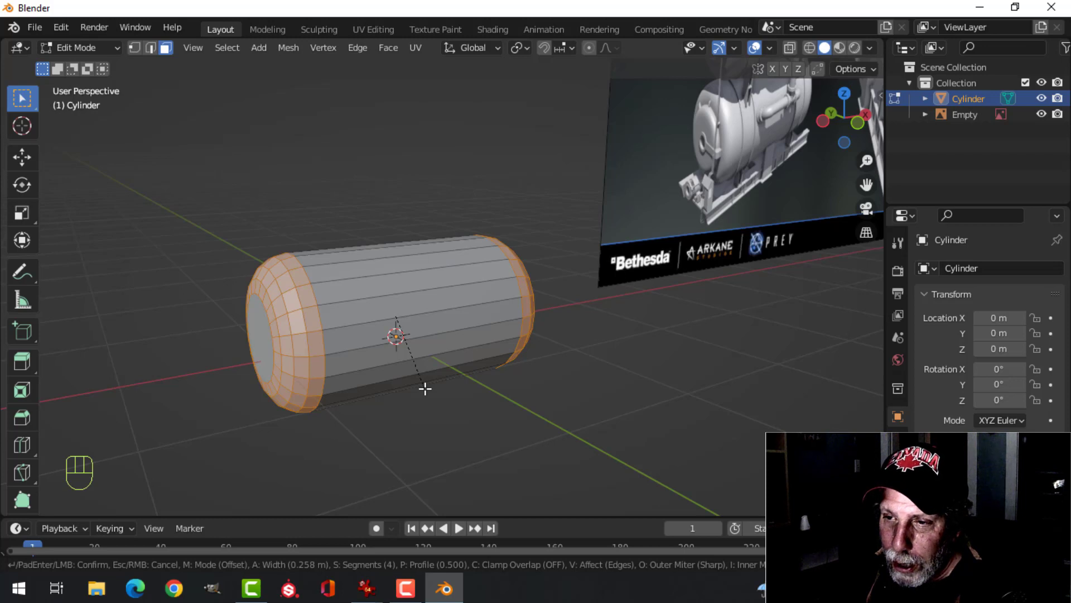
{"action": "left_click", "coordinate": [425, 389]}
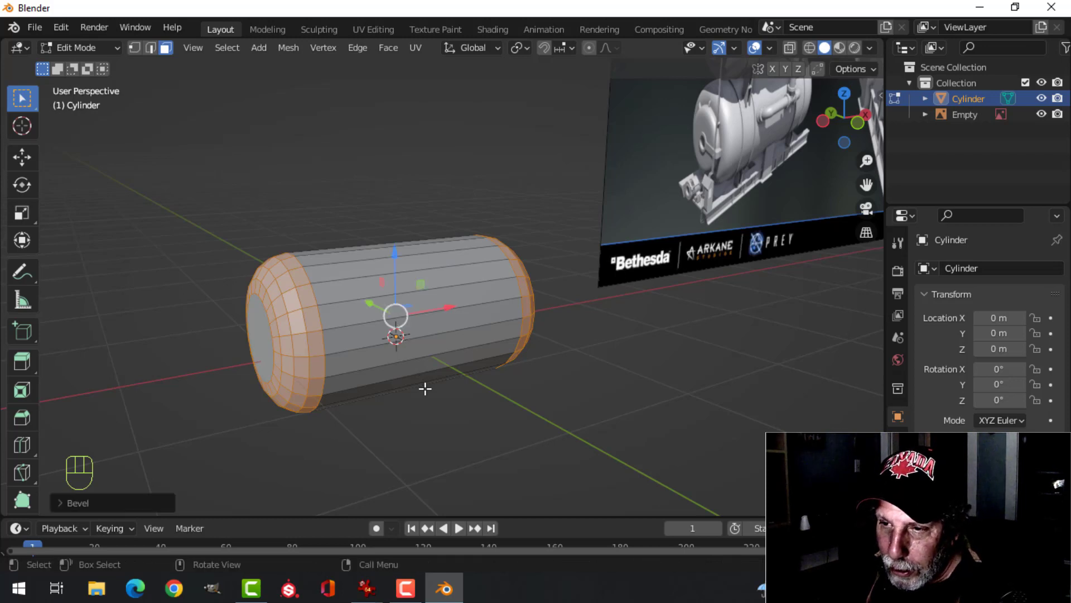
{"action": "scroll", "coordinate": [346, 400], "scroll_direction": "up", "scroll_amount": 3}
{"action": "middle_click_drag", "start_coordinate": [349, 385], "coordinate": [438, 361], "text": "shift"}
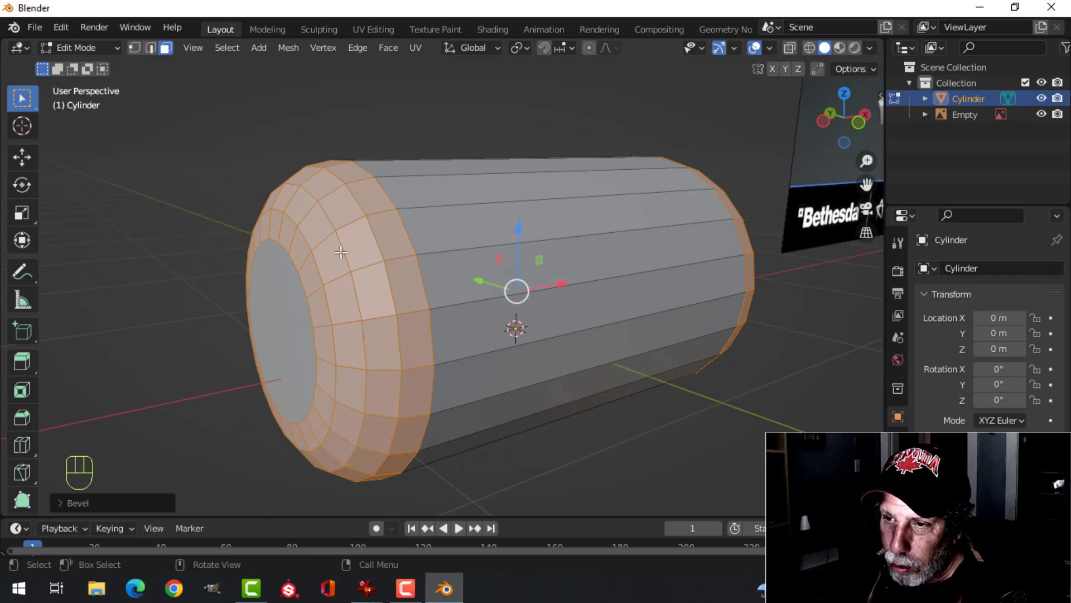
{"action": "scroll", "coordinate": [451, 277], "scroll_direction": "down", "scroll_amount": 4}
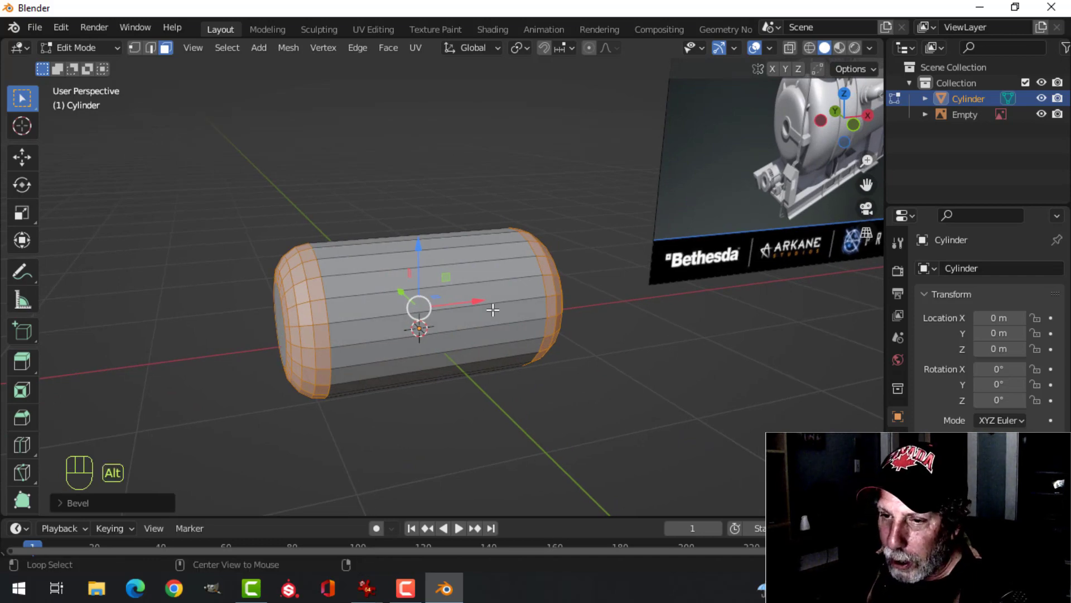
Clear the mesh selection, return to Object Mode and shade the cylinder smooth
{"action": "key", "text": "alt+a"}
{"action": "key", "text": "Tab"}
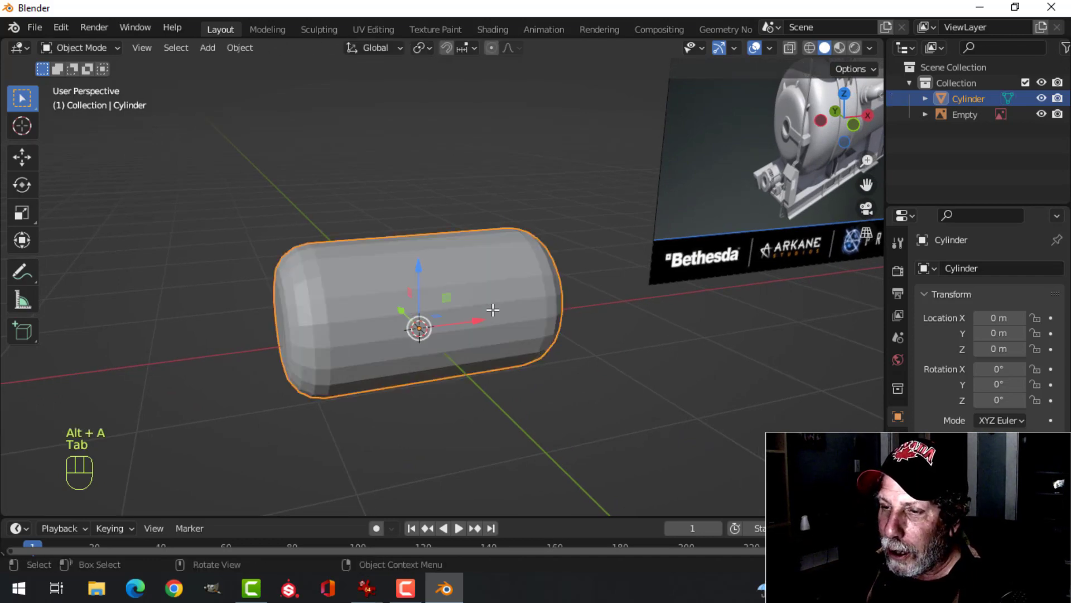
{"action": "scroll", "coordinate": [501, 309], "scroll_direction": "down", "scroll_amount": 6}
{"action": "middle_click_drag", "start_coordinate": [558, 273], "coordinate": [520, 278]}
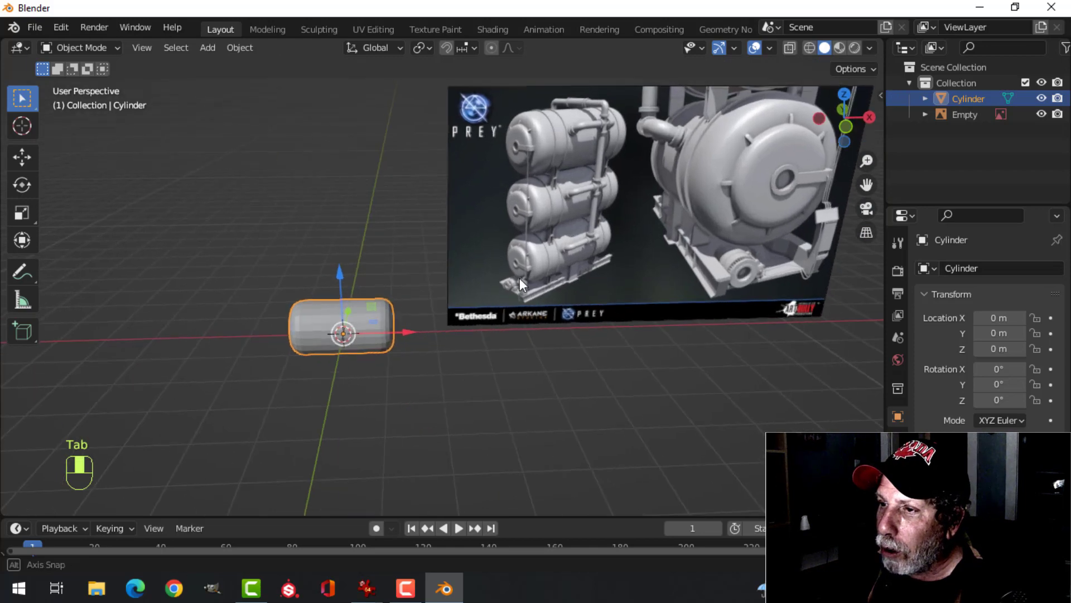
{"action": "scroll", "coordinate": [434, 303], "scroll_direction": "up", "scroll_amount": 2}
{"action": "middle_click_drag", "start_coordinate": [390, 327], "coordinate": [409, 279], "text": "shift"}
{"action": "middle_click_drag", "start_coordinate": [333, 312], "coordinate": [374, 306]}
{"action": "scroll", "coordinate": [377, 308], "scroll_direction": "up", "scroll_amount": 2}
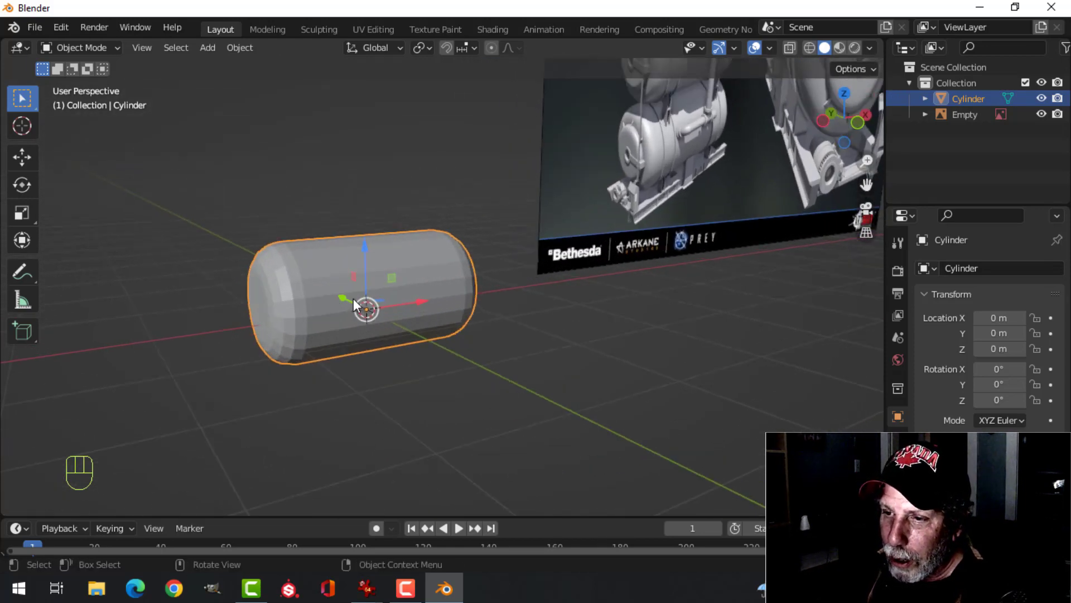
{"action": "right_click", "coordinate": [328, 265]}
{"action": "left_click", "coordinate": [330, 268]}
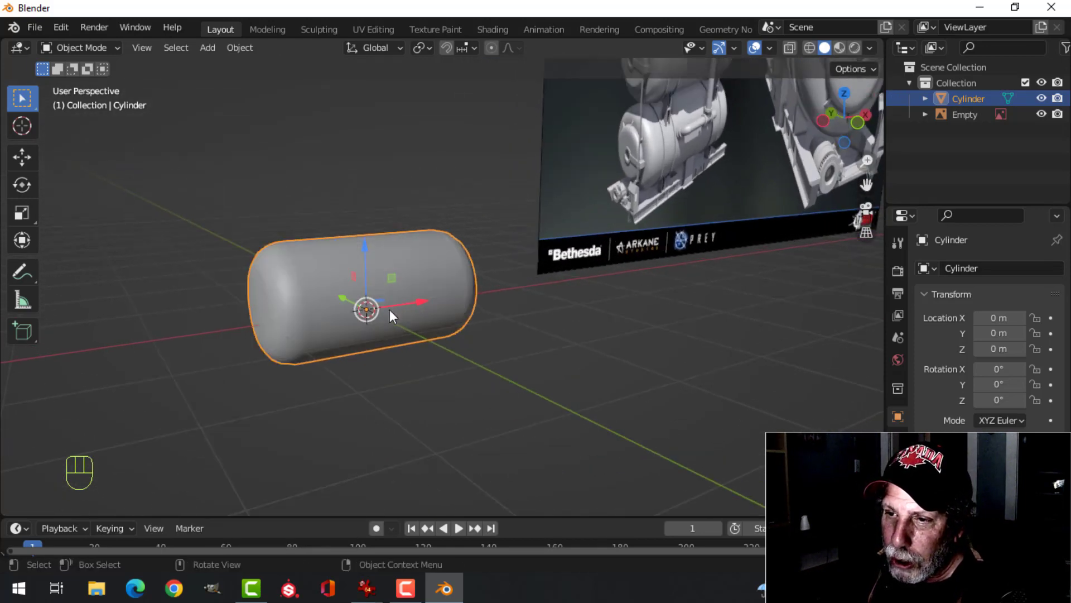
Compare the smoothed cylinder with the reference tanks, examining the end cap and rounded edge of the upper tank up close
{"action": "scroll", "coordinate": [389, 312], "scroll_direction": "up", "scroll_amount": 2}
{"action": "scroll", "coordinate": [388, 314], "scroll_direction": "down", "scroll_amount": 3}
{"action": "middle_click_drag", "start_coordinate": [621, 150], "coordinate": [485, 232], "text": "shift"}
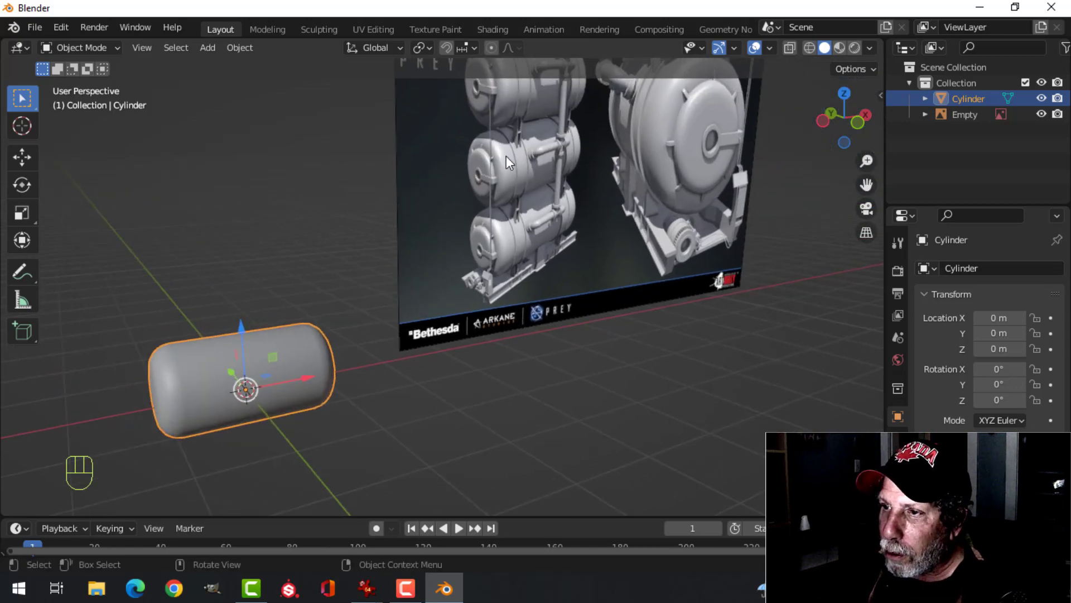
{"action": "middle_click_drag", "start_coordinate": [267, 337], "coordinate": [336, 328]}
{"action": "key", "text": "alt+a"}
{"action": "scroll", "coordinate": [281, 343], "scroll_direction": "up", "scroll_amount": 3}
{"action": "scroll", "coordinate": [334, 311], "scroll_direction": "down", "scroll_amount": 1}
{"action": "middle_click_drag", "start_coordinate": [651, 125], "coordinate": [515, 272], "text": "shift"}
{"action": "scroll", "coordinate": [516, 273], "scroll_direction": "up", "scroll_amount": 4}
{"action": "middle_click_drag", "start_coordinate": [497, 223], "coordinate": [497, 424], "text": "shift"}
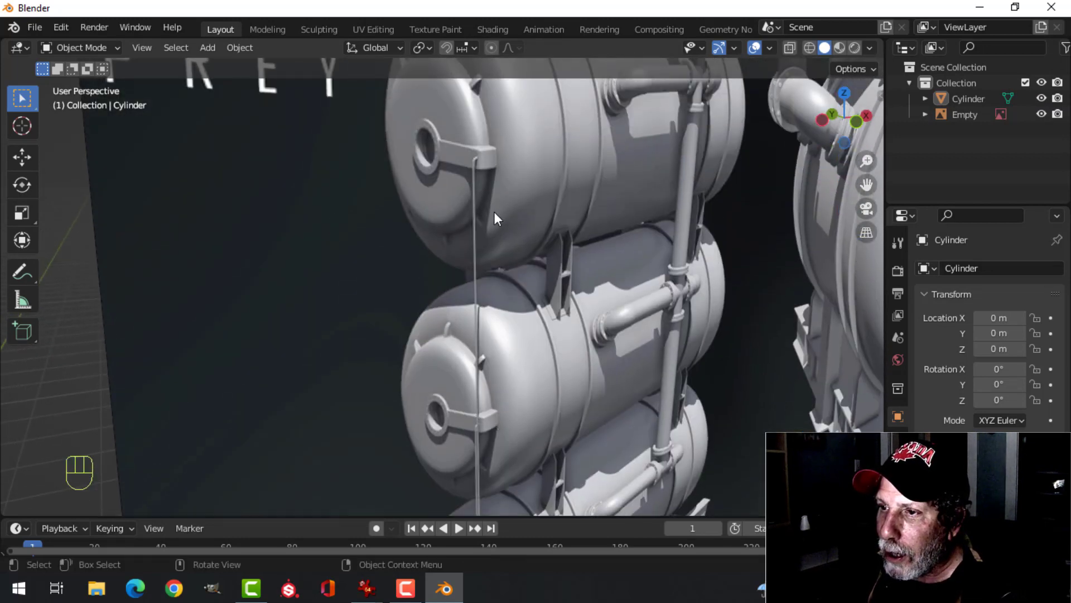
{"action": "middle_click_drag", "start_coordinate": [502, 129], "coordinate": [498, 289], "text": "shift"}
{"action": "scroll", "coordinate": [497, 289], "scroll_direction": "up", "scroll_amount": 2}
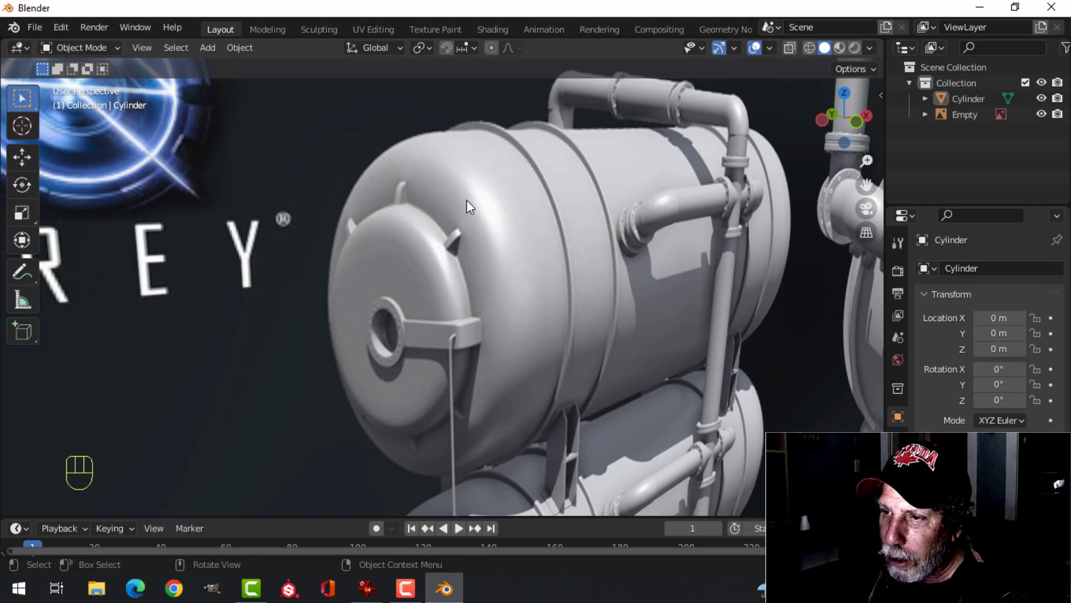
{"action": "scroll", "coordinate": [377, 371], "scroll_direction": "down", "scroll_amount": 4}
{"action": "middle_click_drag", "start_coordinate": [376, 371], "coordinate": [497, 283], "text": "shift"}
{"action": "middle_click_drag", "start_coordinate": [396, 245], "coordinate": [489, 228], "text": "shift"}
{"action": "scroll", "coordinate": [332, 307], "scroll_direction": "down", "scroll_amount": 2}
{"action": "scroll", "coordinate": [333, 306], "scroll_direction": "down", "scroll_amount": 2}
{"action": "middle_click_drag", "start_coordinate": [341, 304], "coordinate": [415, 261], "text": "shift"}
{"action": "scroll", "coordinate": [394, 297], "scroll_direction": "up", "scroll_amount": 2}
{"action": "middle_click_drag", "start_coordinate": [415, 260], "coordinate": [419, 264]}
Enter Edit Mode on the cylinder and select the flat face at its negative X end
{"action": "left_click", "coordinate": [380, 311]}
{"action": "middle_click_drag", "start_coordinate": [411, 324], "coordinate": [413, 291], "text": "shift"}
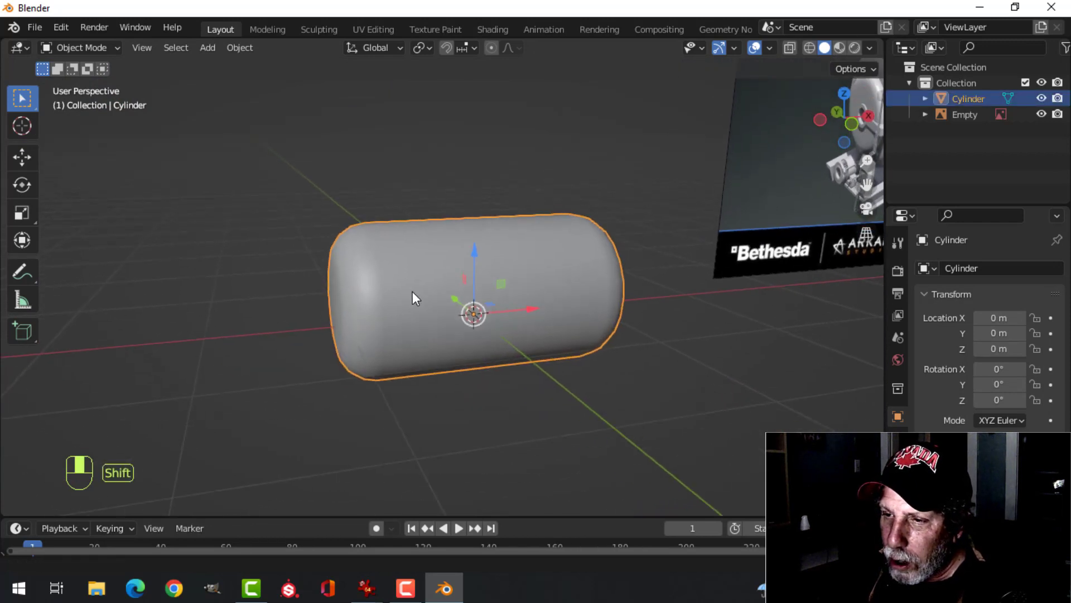
{"action": "key", "text": "Tab"}
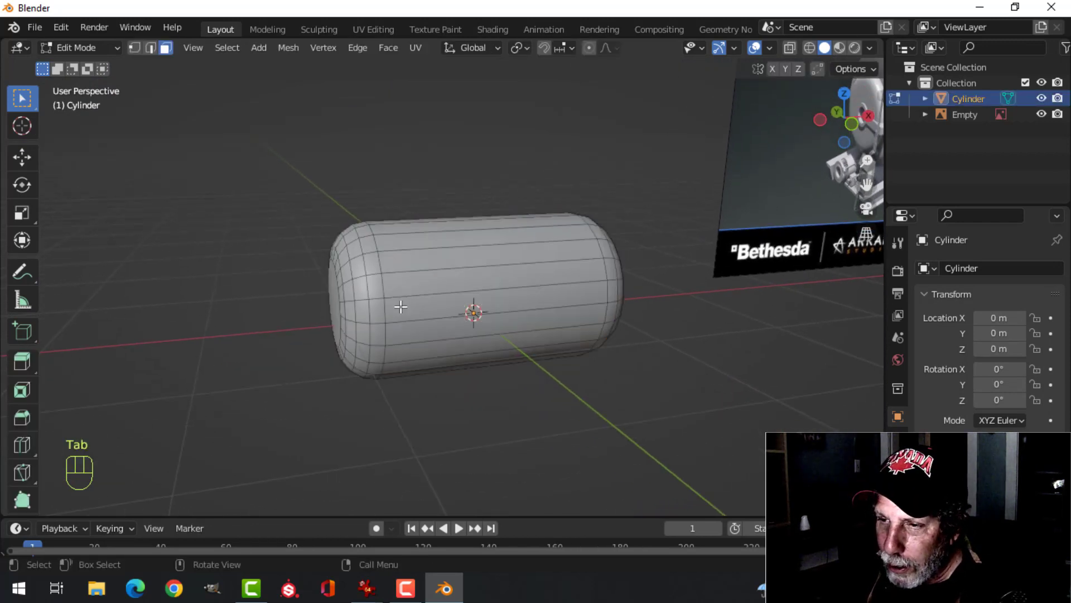
{"action": "scroll", "coordinate": [400, 306], "scroll_direction": "up", "scroll_amount": 2}
{"action": "middle_click_drag", "start_coordinate": [340, 325], "coordinate": [367, 259]}
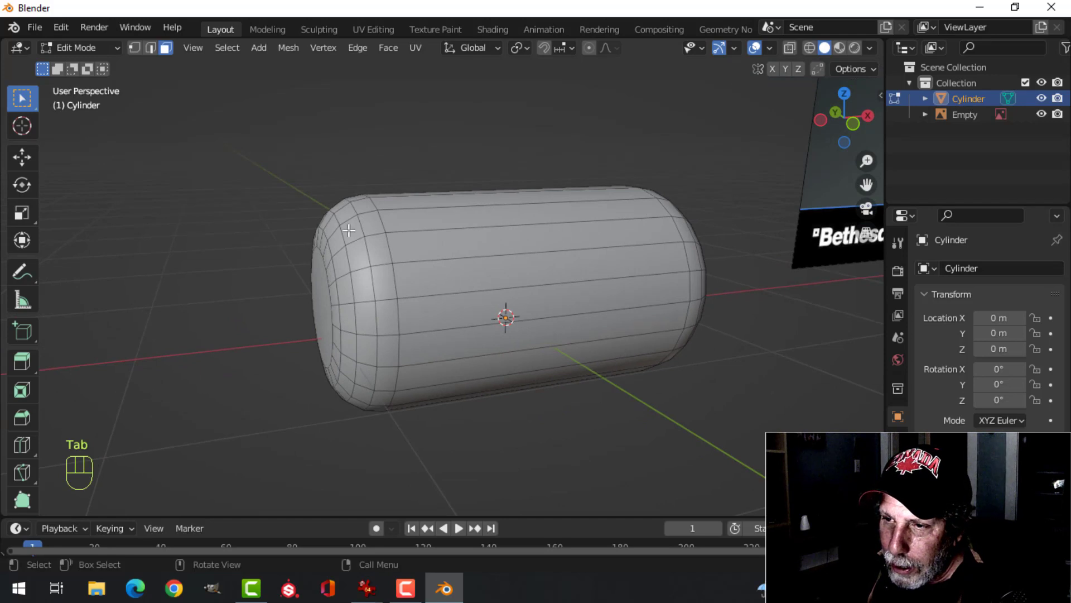
{"action": "middle_click_drag", "start_coordinate": [375, 305], "coordinate": [391, 302]}
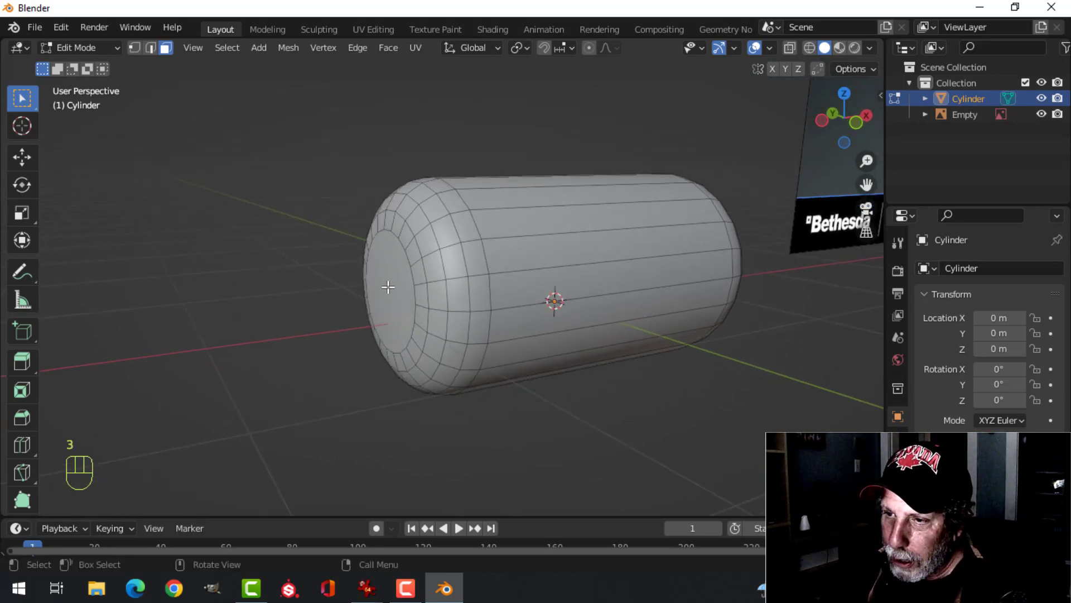
{"action": "left_click", "coordinate": [390, 287]}
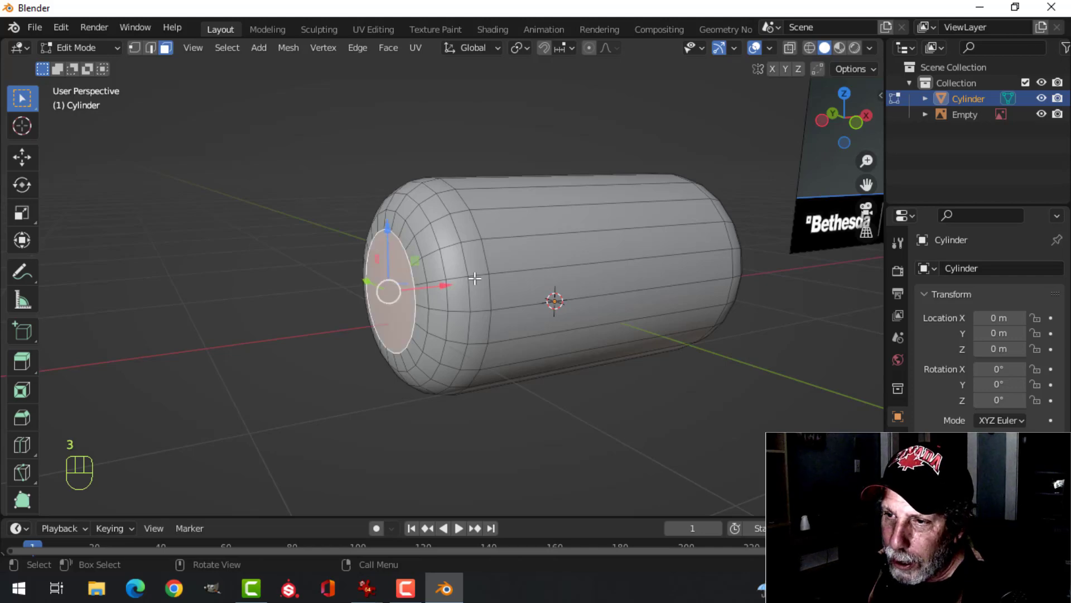
Examine the raised end cap of the lowest reference tank and compare it with the cylinder's selected end face
{"action": "middle_click_drag", "start_coordinate": [476, 279], "coordinate": [454, 283]}
{"action": "scroll", "coordinate": [449, 280], "scroll_direction": "down", "scroll_amount": 2}
{"action": "middle_click_drag", "start_coordinate": [642, 229], "coordinate": [420, 308], "text": "shift"}
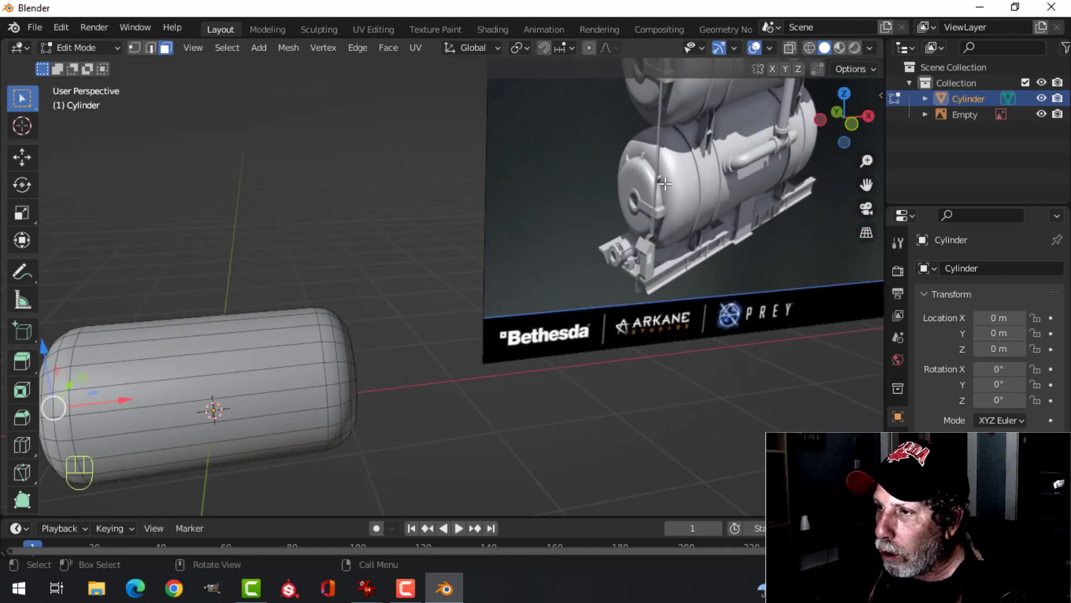
{"action": "scroll", "coordinate": [663, 187], "scroll_direction": "up", "scroll_amount": 3}
{"action": "scroll", "coordinate": [778, 110], "scroll_direction": "down", "scroll_amount": 2}
{"action": "scroll", "coordinate": [815, 118], "scroll_direction": "up", "scroll_amount": 1}
{"action": "middle_click_drag", "start_coordinate": [817, 120], "coordinate": [630, 237], "text": "shift"}
{"action": "scroll", "coordinate": [580, 263], "scroll_direction": "up", "scroll_amount": 4}
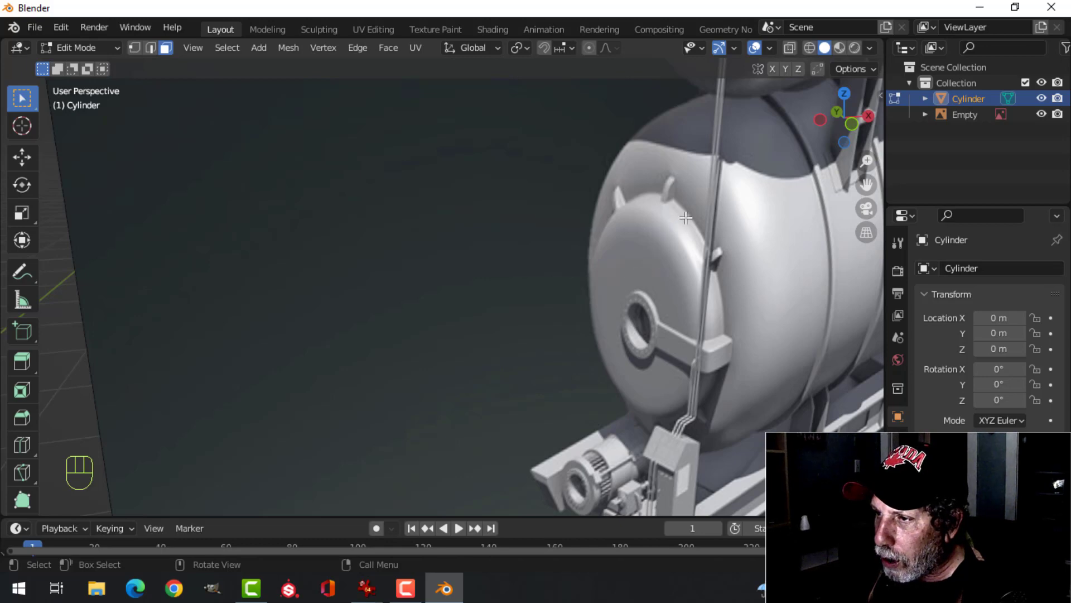
{"action": "scroll", "coordinate": [485, 323], "scroll_direction": "down", "scroll_amount": 5}
{"action": "middle_click_drag", "start_coordinate": [407, 320], "coordinate": [468, 235], "text": "shift"}
{"action": "scroll", "coordinate": [567, 274], "scroll_direction": "up", "scroll_amount": 3}
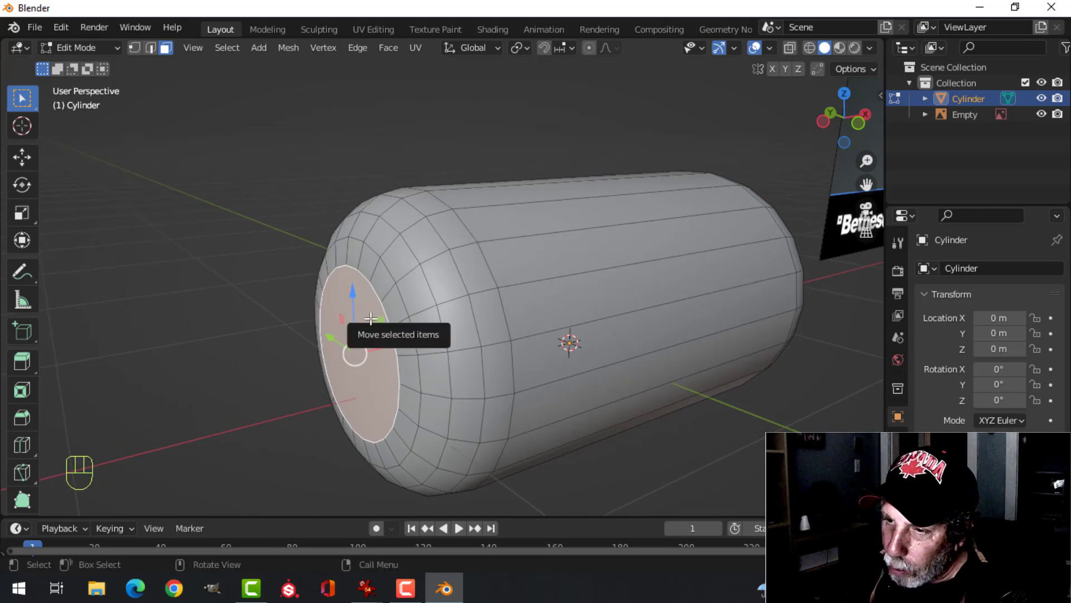
Grow the selection from the flat end face to include the three surrounding rings of bevel faces
{"action": "key", "text": "ctrl+KP_Add"}
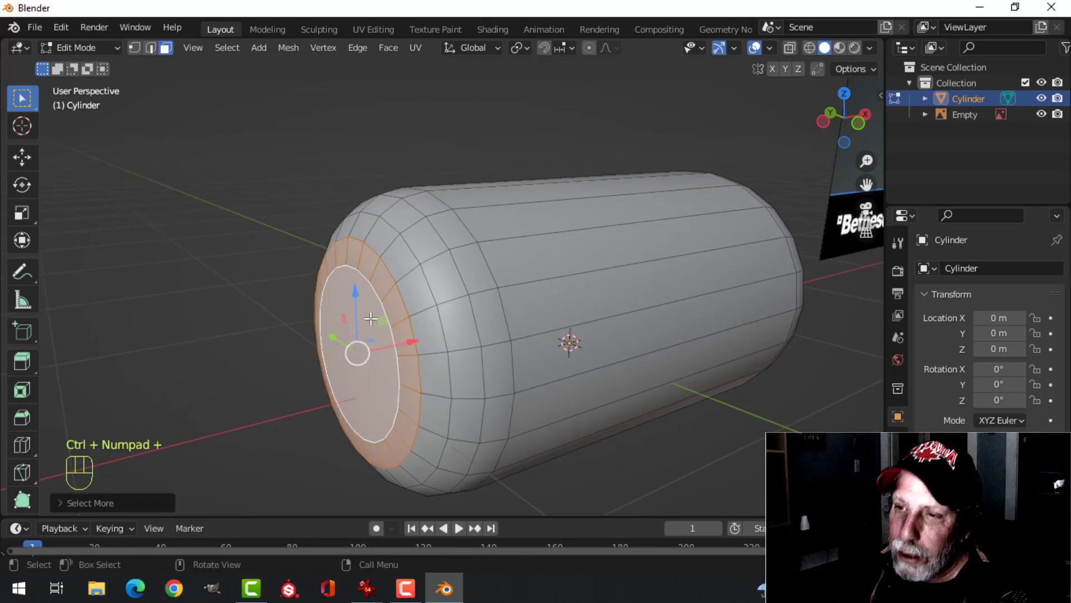
{"action": "key", "text": "ctrl+KP_Subtract"}
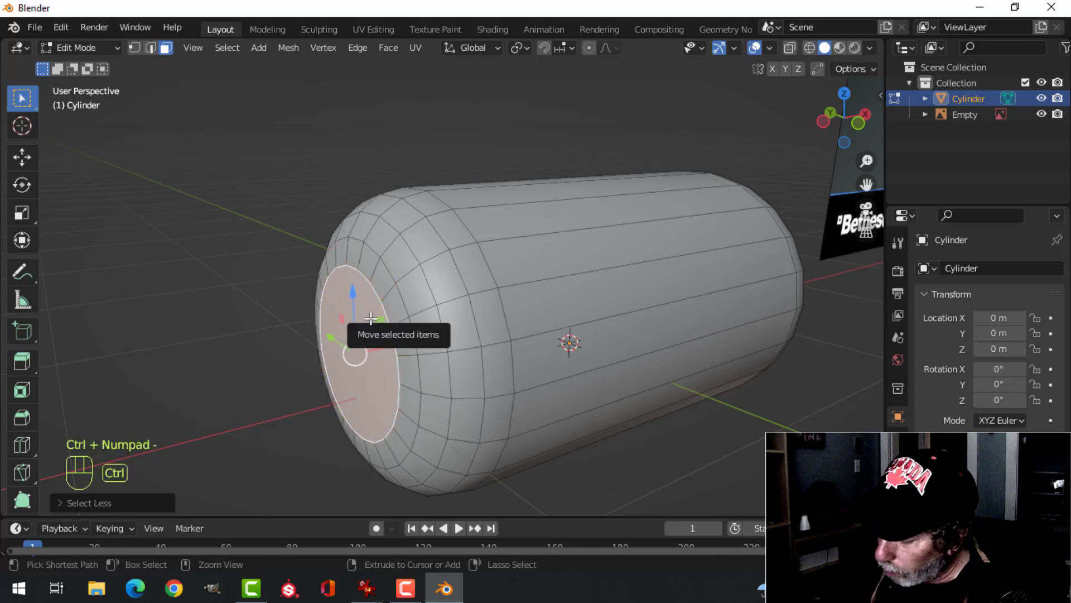
{"action": "key", "text": "ctrl+KP_Add"}
{"action": "key", "text": "ctrl+KP_Add"}
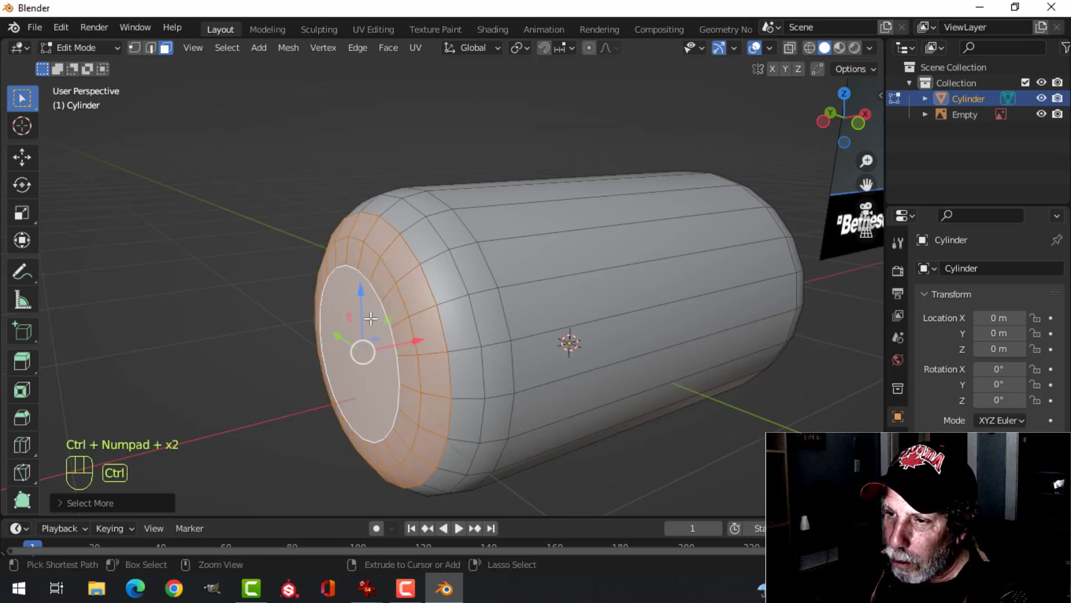
{"action": "key", "text": "ctrl+KP_Add"}
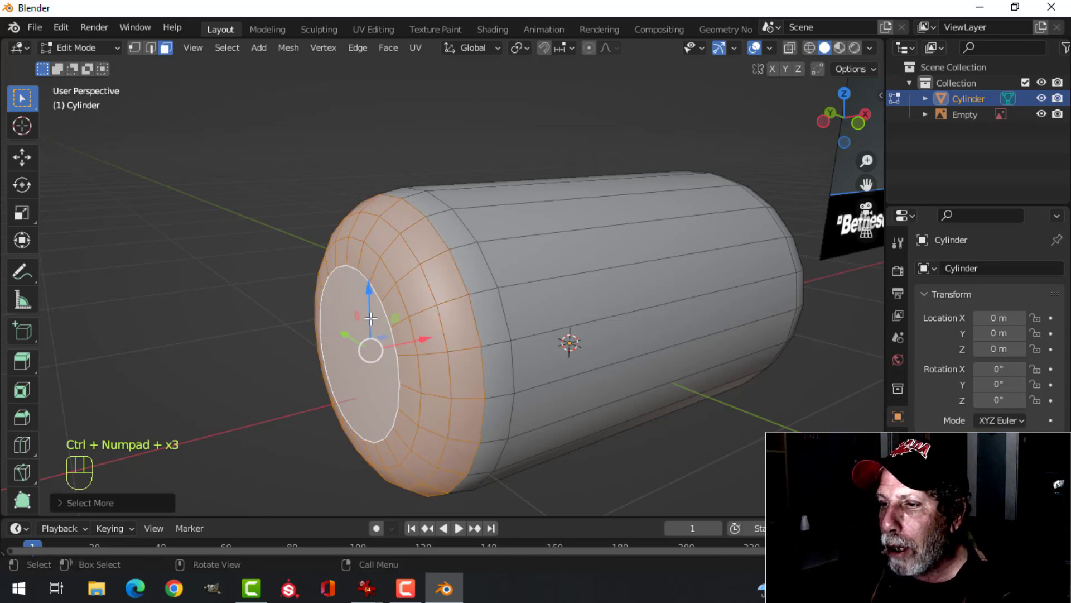
Examine how far the raised end caps extend across the rounded ends of the stacked reference tanks
{"action": "scroll", "coordinate": [488, 280], "scroll_direction": "down", "scroll_amount": 4}
{"action": "middle_click_drag", "start_coordinate": [694, 217], "coordinate": [550, 306], "text": "shift"}
{"action": "scroll", "coordinate": [564, 259], "scroll_direction": "up", "scroll_amount": 3}
{"action": "scroll", "coordinate": [564, 259], "scroll_direction": "up", "scroll_amount": 2}
{"action": "middle_click_drag", "start_coordinate": [564, 259], "coordinate": [428, 376], "text": "shift"}
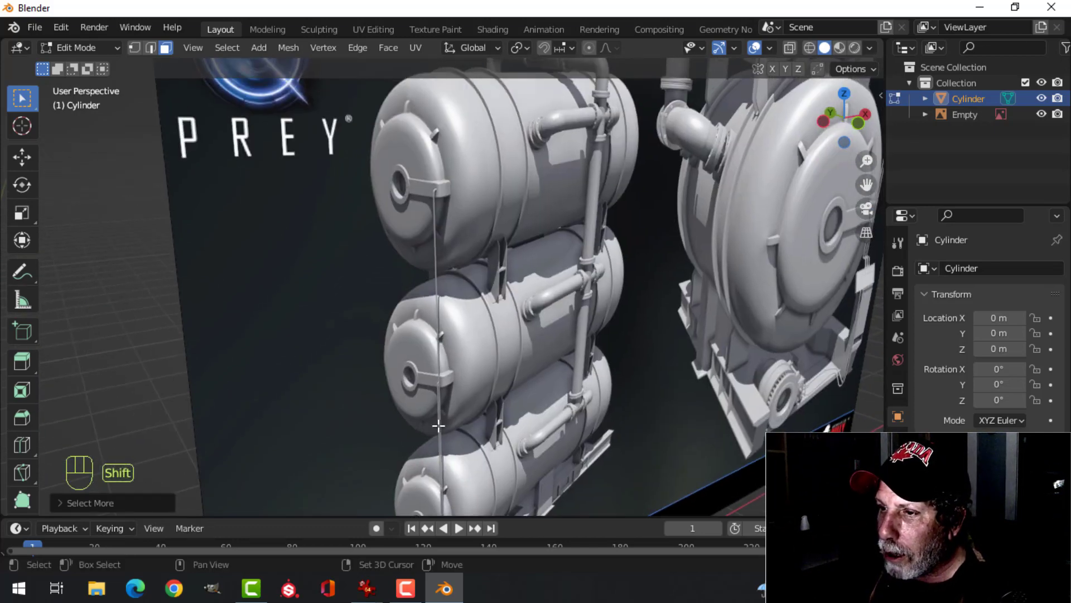
{"action": "scroll", "coordinate": [428, 377], "scroll_direction": "up", "scroll_amount": 3}
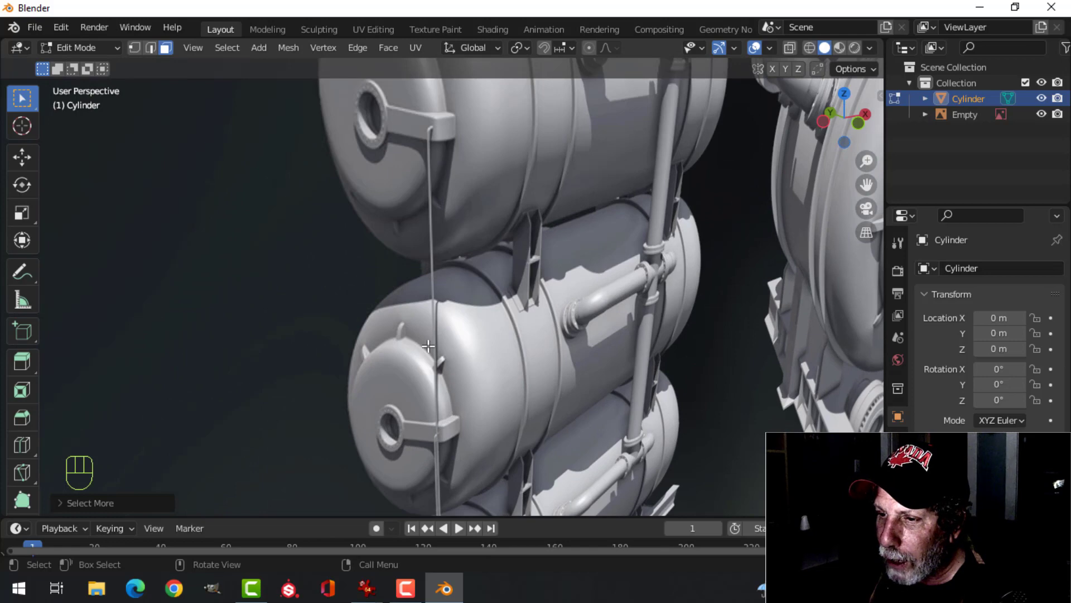
{"action": "scroll", "coordinate": [417, 358], "scroll_direction": "down", "scroll_amount": 4}
{"action": "middle_click_drag", "start_coordinate": [366, 389], "coordinate": [547, 242], "text": "shift"}
{"action": "middle_click_drag", "start_coordinate": [359, 345], "coordinate": [513, 82], "text": "shift"}
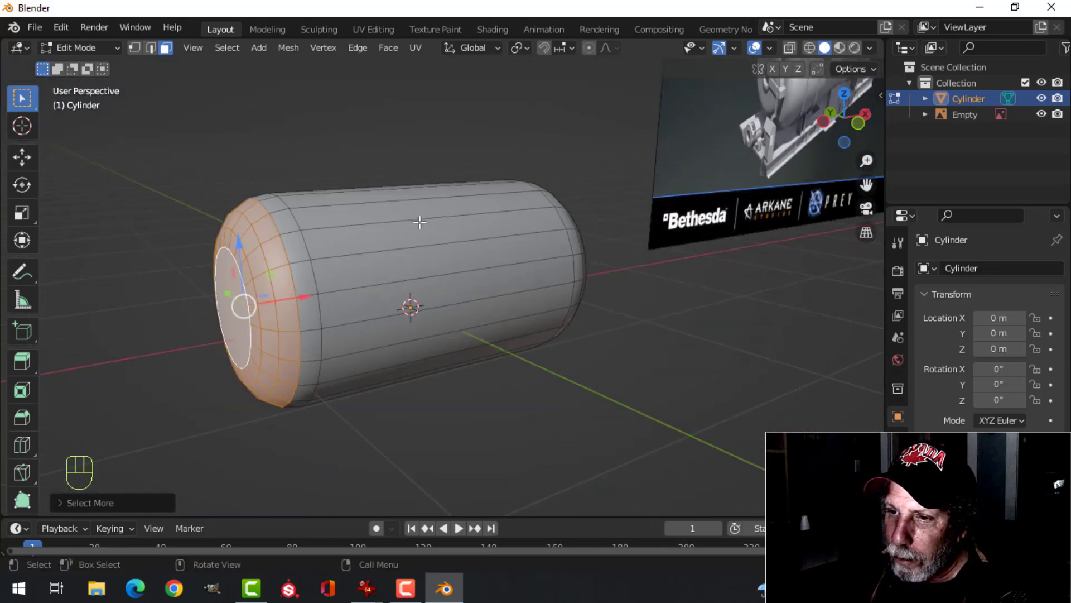
Grow the selection on the cylinder's rounded end by one more ring of faces
{"action": "middle_click_drag", "start_coordinate": [419, 222], "coordinate": [474, 237], "text": "shift"}
{"action": "key", "text": "ctrl+KP_Add"}
{"action": "scroll", "coordinate": [437, 247], "scroll_direction": "down", "scroll_amount": 3}
{"action": "scroll", "coordinate": [467, 244], "scroll_direction": "up", "scroll_amount": 3}
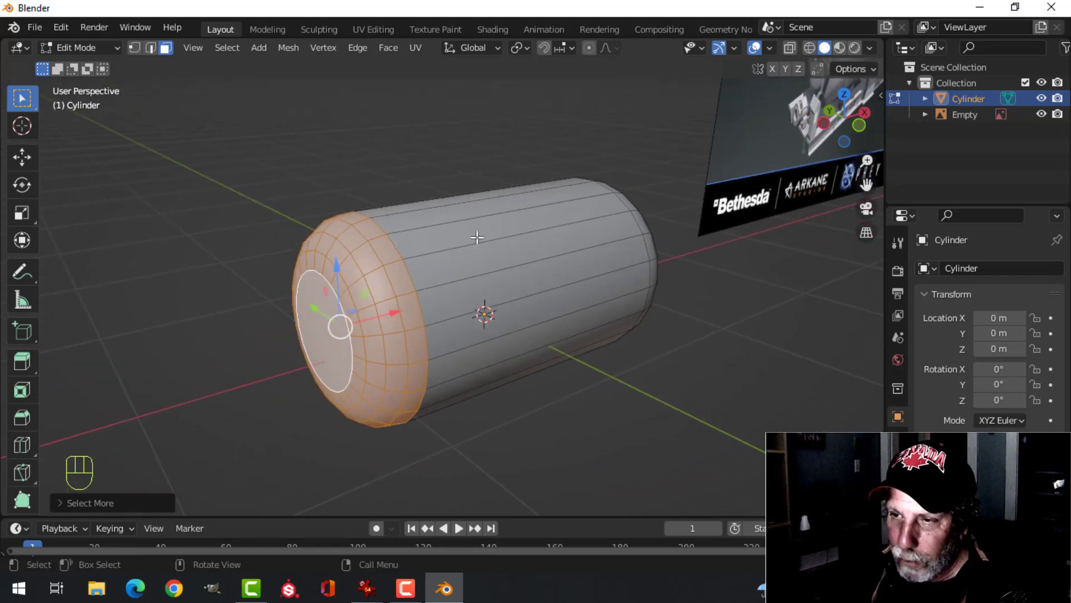
Duplicate the selected end faces in place and move the copy outward along negative X, clear of the tank
{"action": "key", "text": "shift+d"}
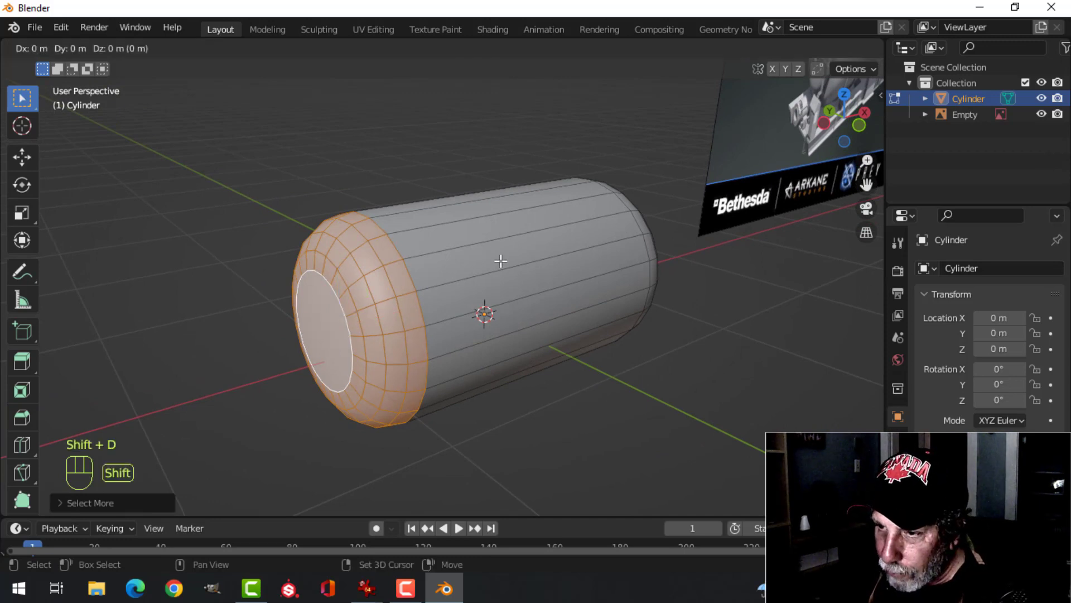
{"action": "middle_click_drag", "start_coordinate": [470, 301], "coordinate": [334, 298]}
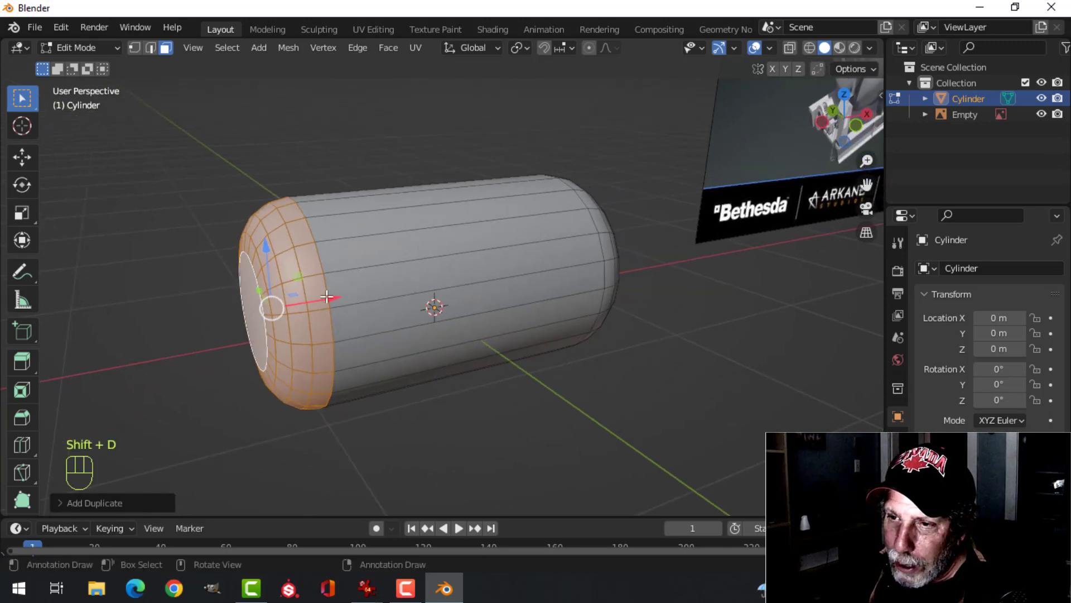
{"action": "left_click_drag", "start_coordinate": [332, 298], "coordinate": [240, 304]}
{"action": "middle_click_drag", "start_coordinate": [260, 304], "coordinate": [347, 287]}
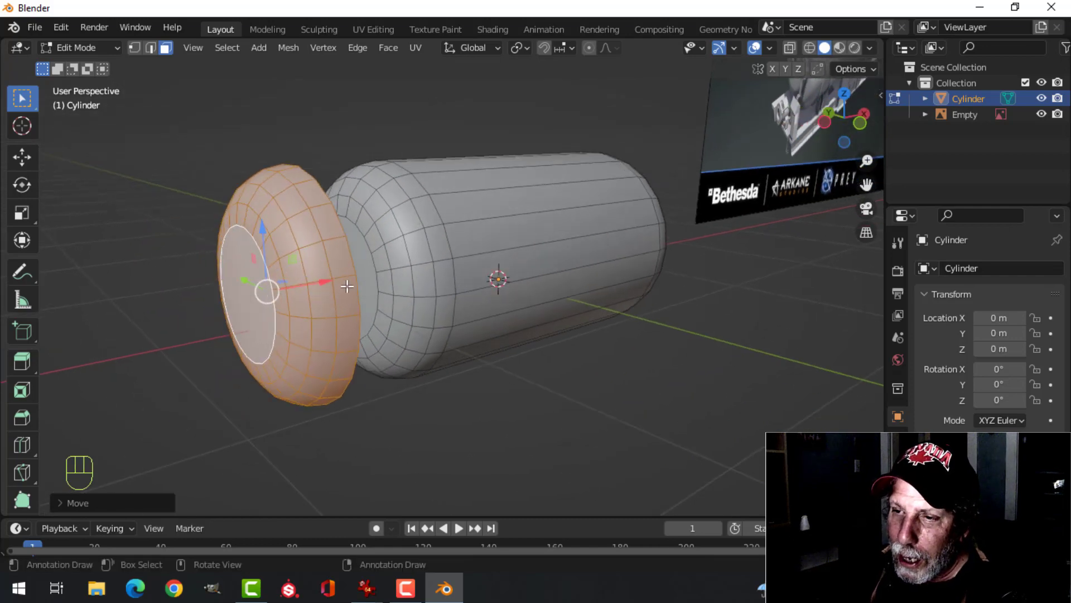
{"action": "scroll", "coordinate": [357, 274], "scroll_direction": "down", "scroll_amount": 2}
{"action": "middle_click_drag", "start_coordinate": [363, 264], "coordinate": [298, 285]}
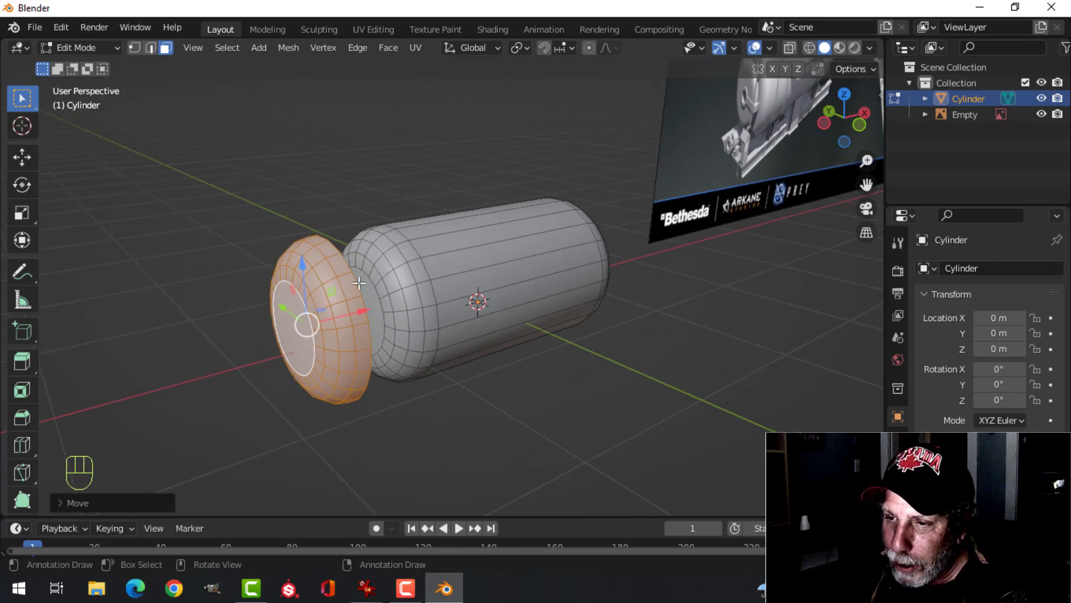
Separate the duplicated end faces into their own object, return to Object Mode and select the new cap
{"action": "key", "text": "p"}
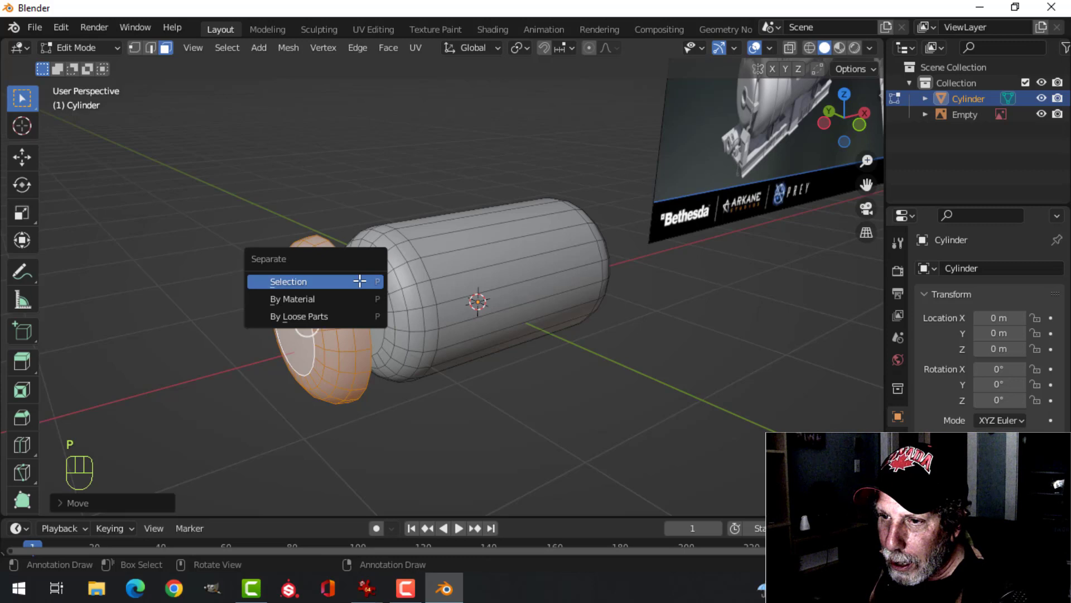
{"action": "left_click", "coordinate": [308, 282]}
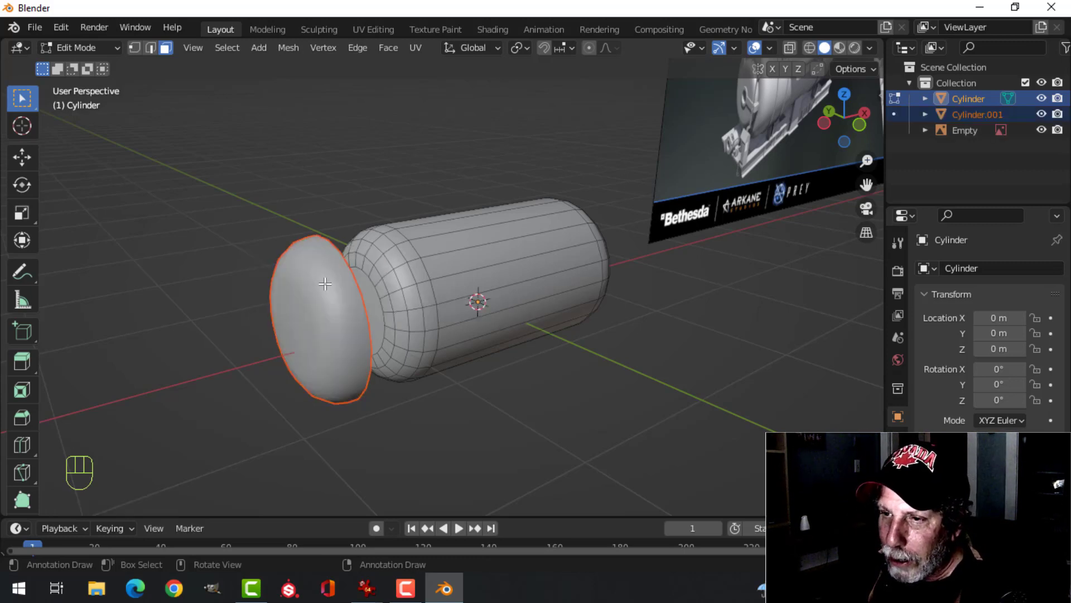
{"action": "key", "text": "Tab"}
{"action": "left_click", "coordinate": [360, 325]}
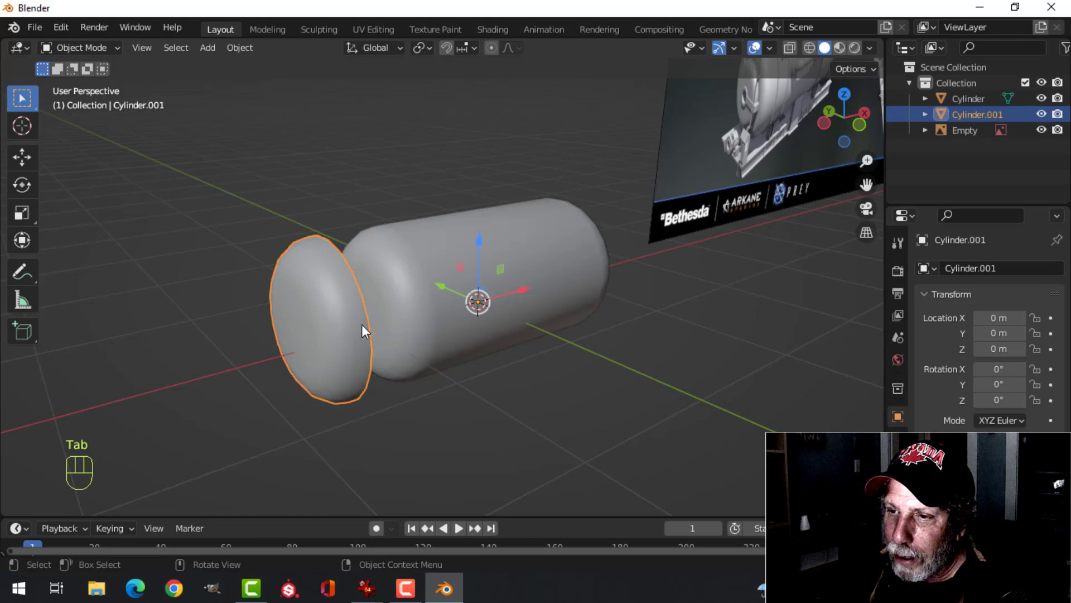
{"action": "left_click", "coordinate": [404, 277]}
{"action": "left_click", "coordinate": [313, 311]}
Scale the whole cap mesh down uniformly in Edit Mode so it is clearly smaller than the tank's end
{"action": "middle_click_drag", "start_coordinate": [454, 299], "coordinate": [591, 251]}
{"action": "middle_click_drag", "start_coordinate": [281, 304], "coordinate": [327, 325], "text": "shift"}
{"action": "middle_click_drag", "start_coordinate": [363, 321], "coordinate": [324, 326], "text": "shift"}
{"action": "middle_click_drag", "start_coordinate": [661, 156], "coordinate": [623, 213], "text": "shift"}
{"action": "middle_click_drag", "start_coordinate": [218, 369], "coordinate": [307, 292], "text": "shift"}
{"action": "scroll", "coordinate": [313, 318], "scroll_direction": "up", "scroll_amount": 2}
{"action": "middle_click_drag", "start_coordinate": [313, 359], "coordinate": [347, 322]}
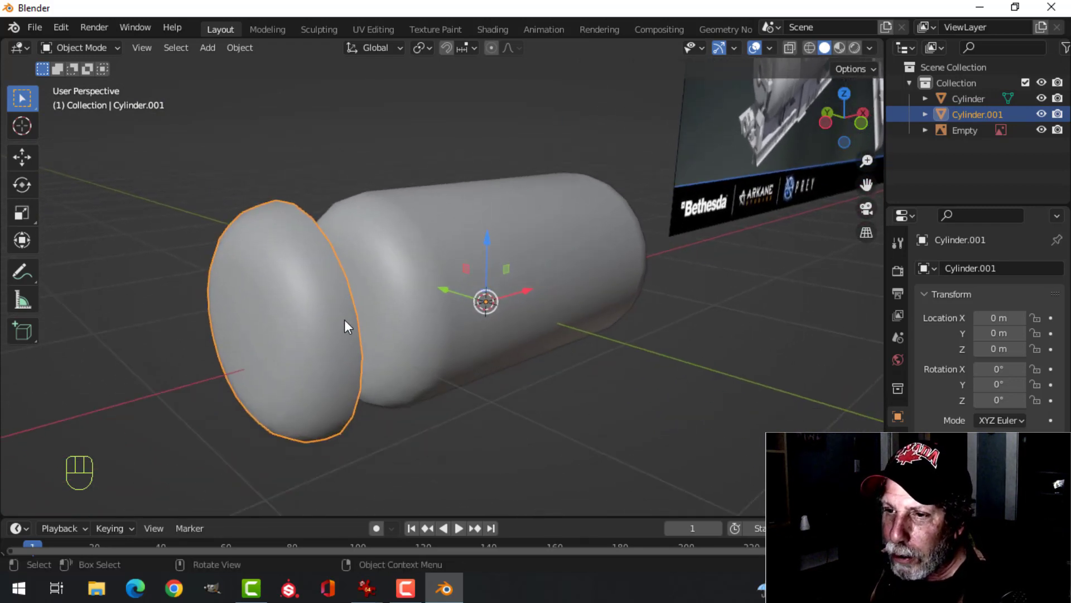
{"action": "key", "text": "Tab"}
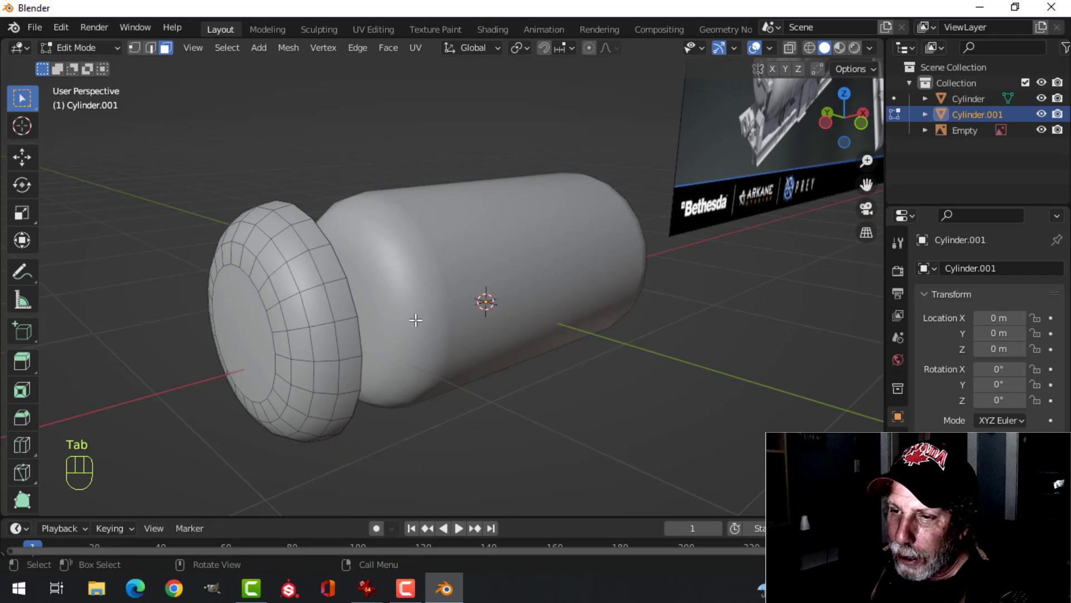
{"action": "key", "text": "a"}
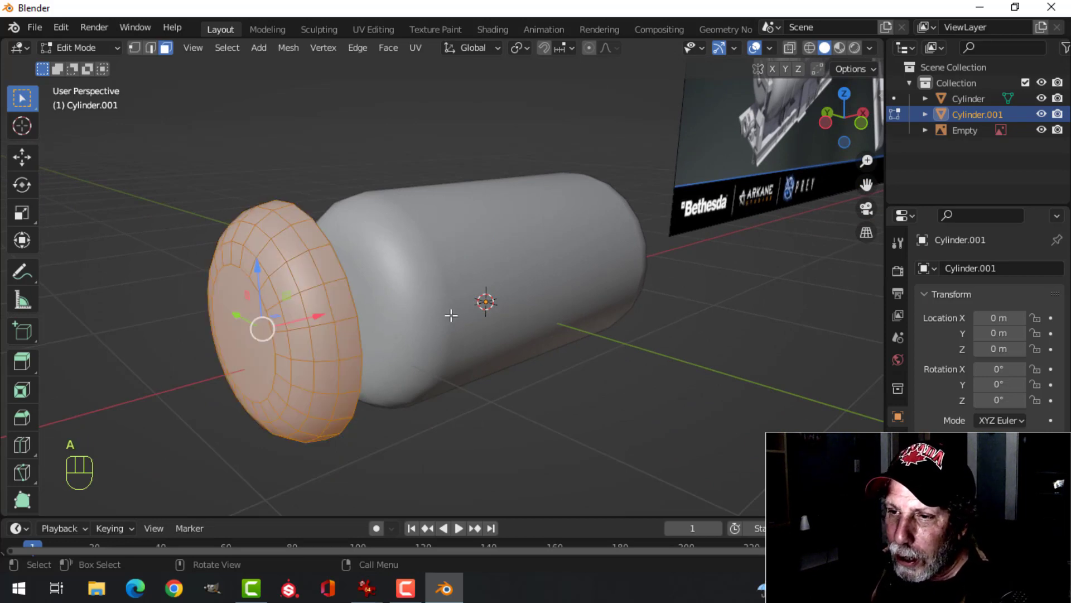
{"action": "key", "text": "s"}
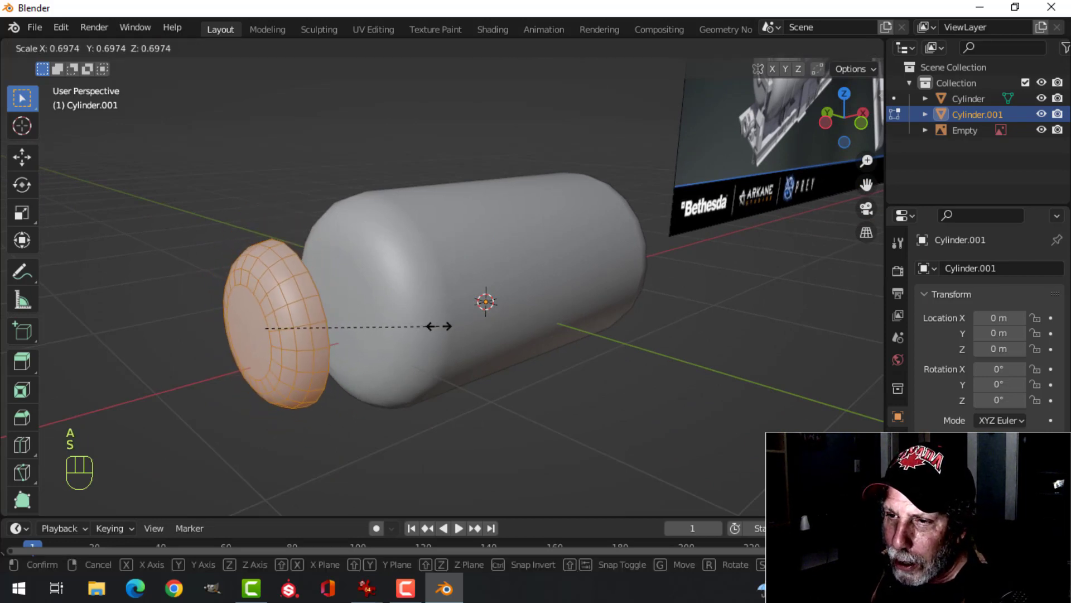
{"action": "left_click", "coordinate": [417, 327]}
Move the reduced cap along X until it sits into the tank's rounded end, and compare it with the reference
{"action": "middle_click_drag", "start_coordinate": [440, 313], "coordinate": [310, 318]}
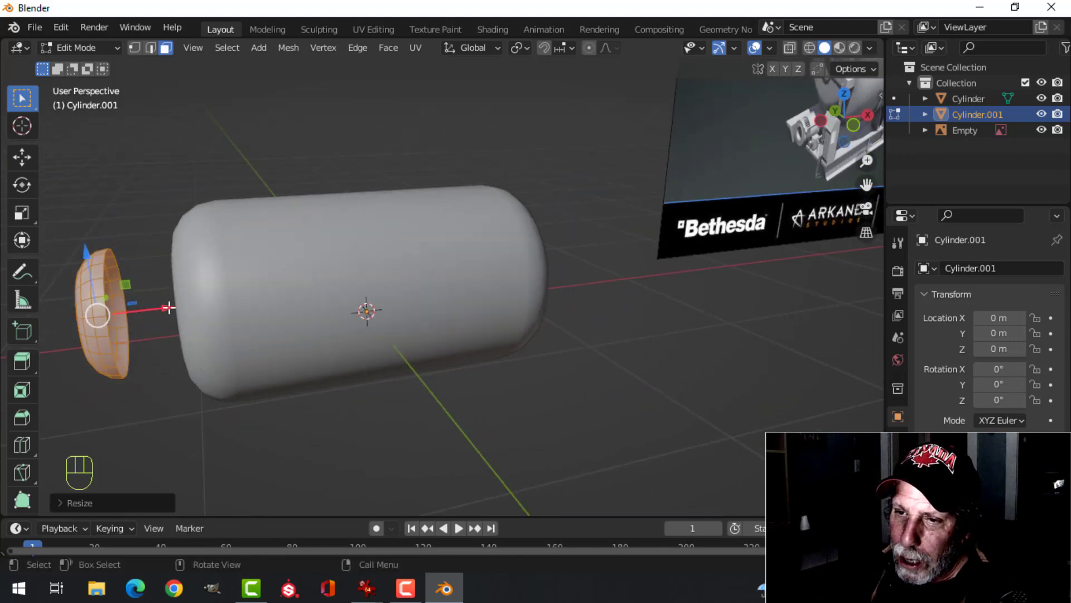
{"action": "left_click_drag", "start_coordinate": [169, 308], "coordinate": [235, 296]}
{"action": "middle_click_drag", "start_coordinate": [444, 267], "coordinate": [504, 256]}
{"action": "middle_click_drag", "start_coordinate": [792, 117], "coordinate": [610, 173], "text": "shift"}
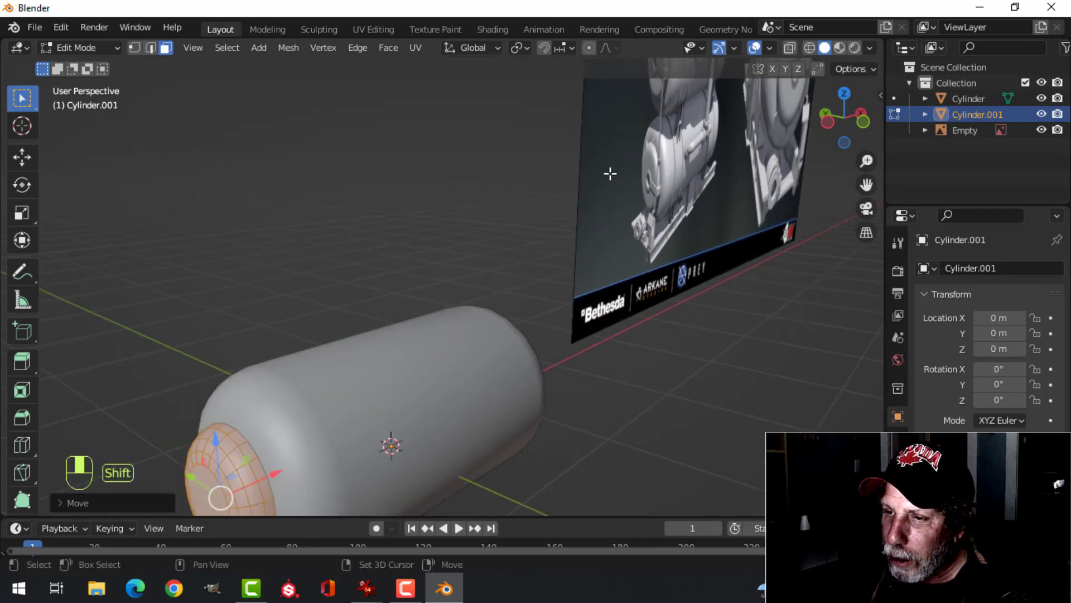
{"action": "middle_click_drag", "start_coordinate": [344, 370], "coordinate": [373, 208], "text": "shift"}
{"action": "middle_click_drag", "start_coordinate": [372, 251], "coordinate": [334, 257]}
{"action": "middle_click_drag", "start_coordinate": [196, 282], "coordinate": [477, 288], "text": "shift"}
{"action": "scroll", "coordinate": [388, 289], "scroll_direction": "up", "scroll_amount": 3}
{"action": "scroll", "coordinate": [414, 271], "scroll_direction": "down", "scroll_amount": 2}
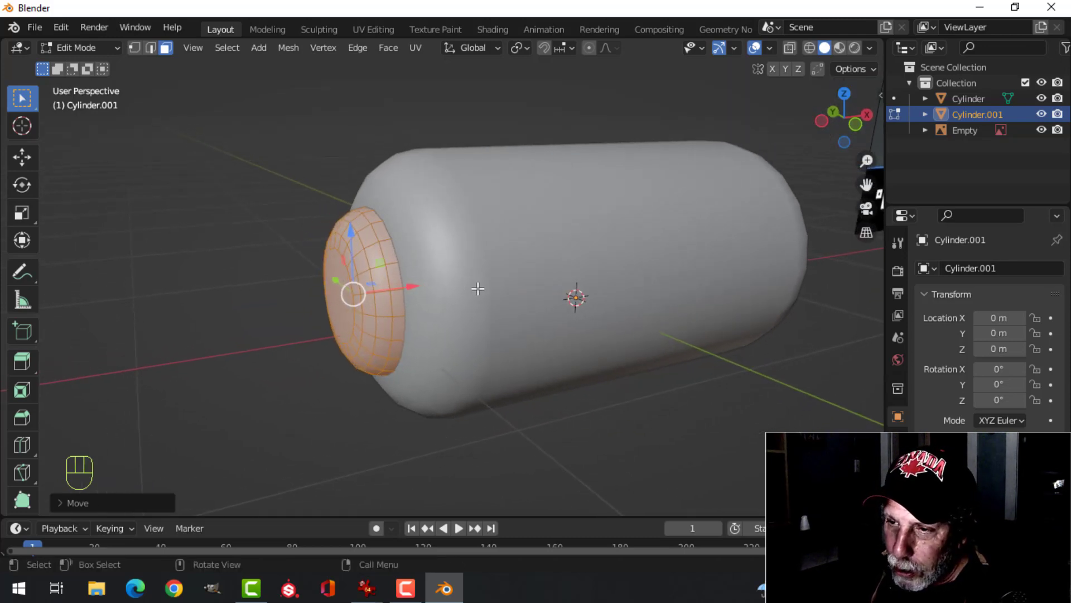
Flatten the cap by scaling it along X and push it farther into the tank's end, finishing in Object Mode with nothing selected
{"action": "scroll", "coordinate": [477, 289], "scroll_direction": "up", "scroll_amount": 2}
{"action": "key", "text": "s"}
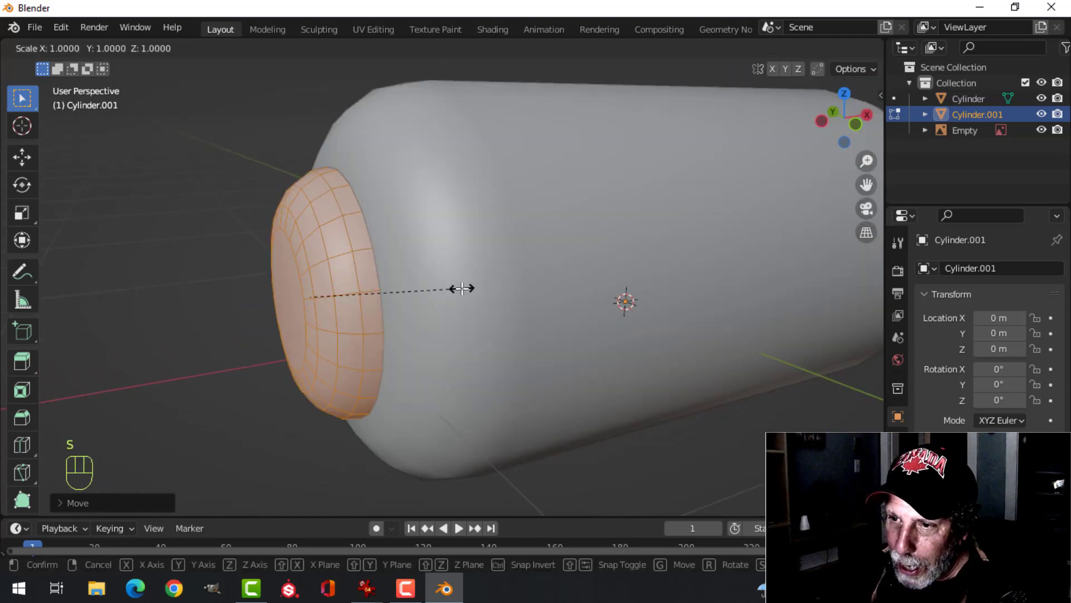
{"action": "key", "text": "x"}
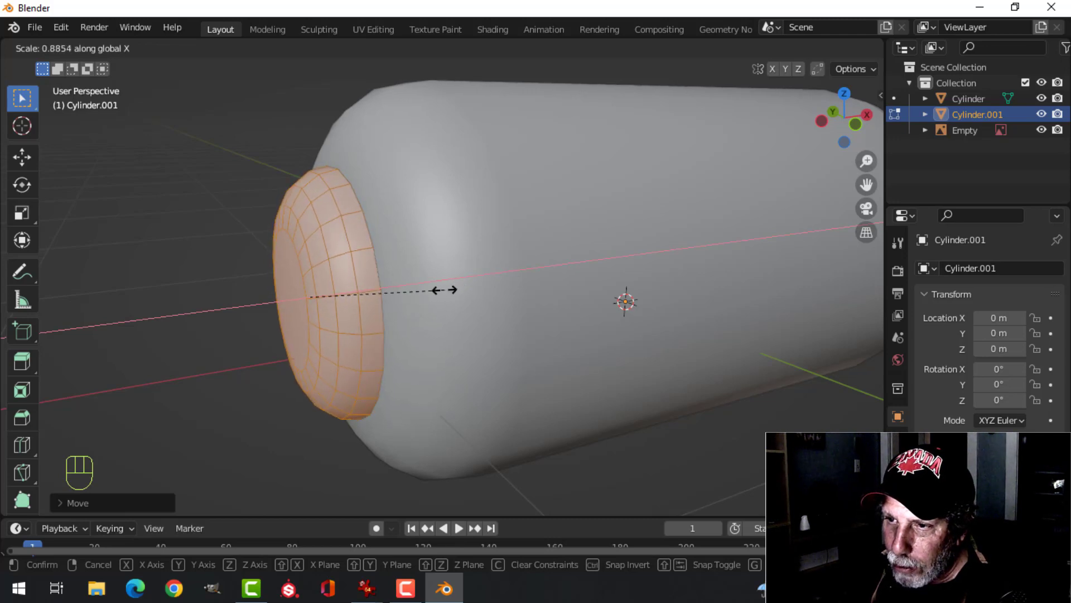
{"action": "left_click", "coordinate": [377, 295]}
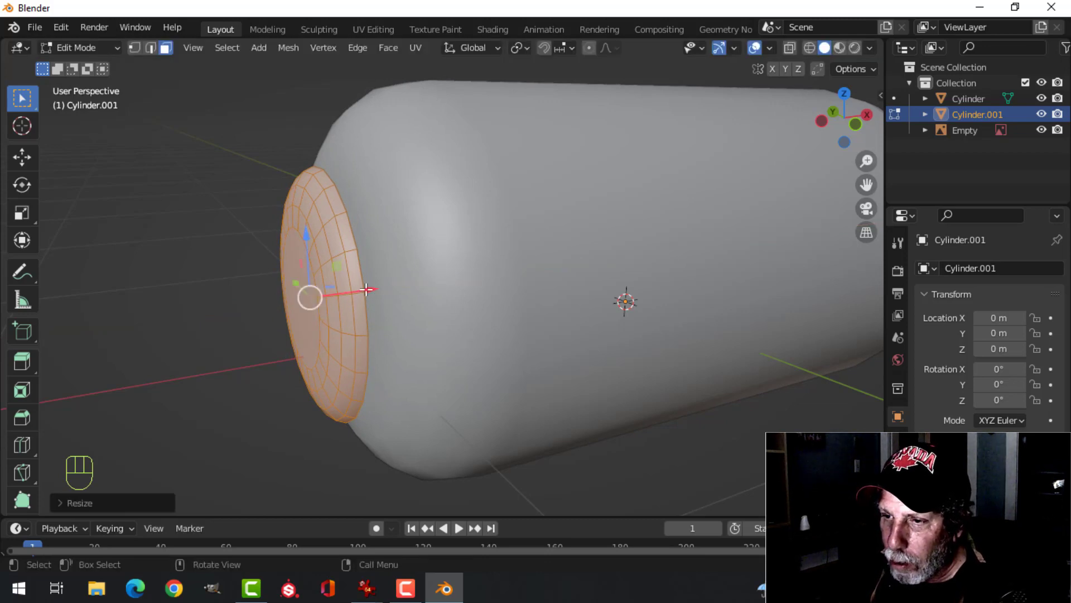
{"action": "left_click_drag", "start_coordinate": [367, 289], "coordinate": [399, 279]}
{"action": "key", "text": "Tab"}
{"action": "scroll", "coordinate": [419, 290], "scroll_direction": "down", "scroll_amount": 5}
{"action": "key", "text": "alt+a"}
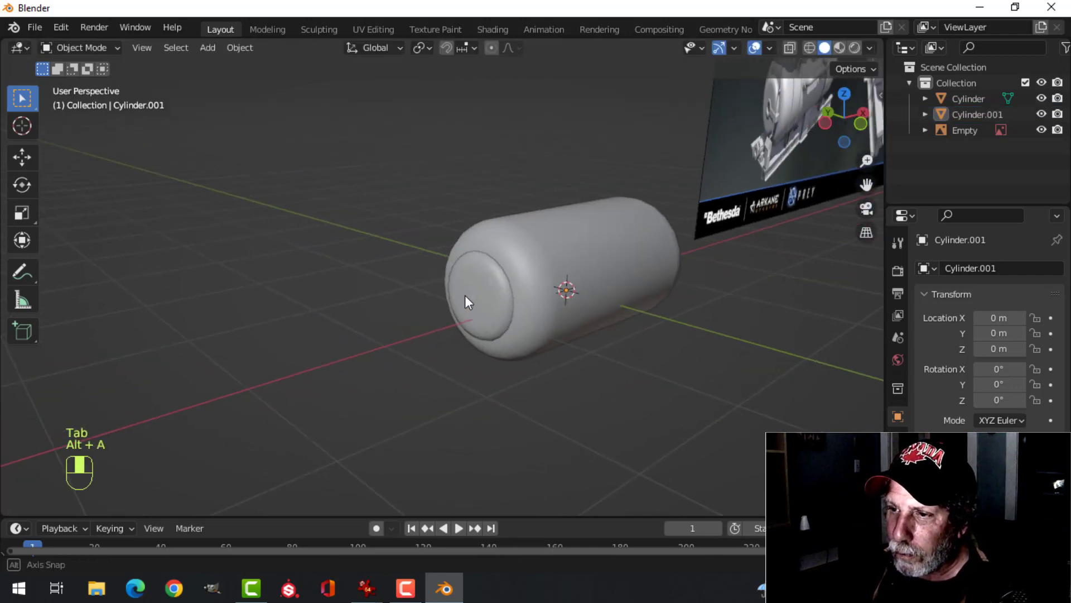
Compare the flattened cap with the raised end caps on the reference tanks
{"action": "middle_click_drag", "start_coordinate": [464, 296], "coordinate": [480, 296]}
{"action": "scroll", "coordinate": [574, 280], "scroll_direction": "up", "scroll_amount": 3}
{"action": "middle_click_drag", "start_coordinate": [619, 276], "coordinate": [458, 304], "text": "shift"}
{"action": "middle_click_drag", "start_coordinate": [556, 282], "coordinate": [535, 279]}
{"action": "middle_click_drag", "start_coordinate": [725, 209], "coordinate": [443, 313], "text": "shift"}
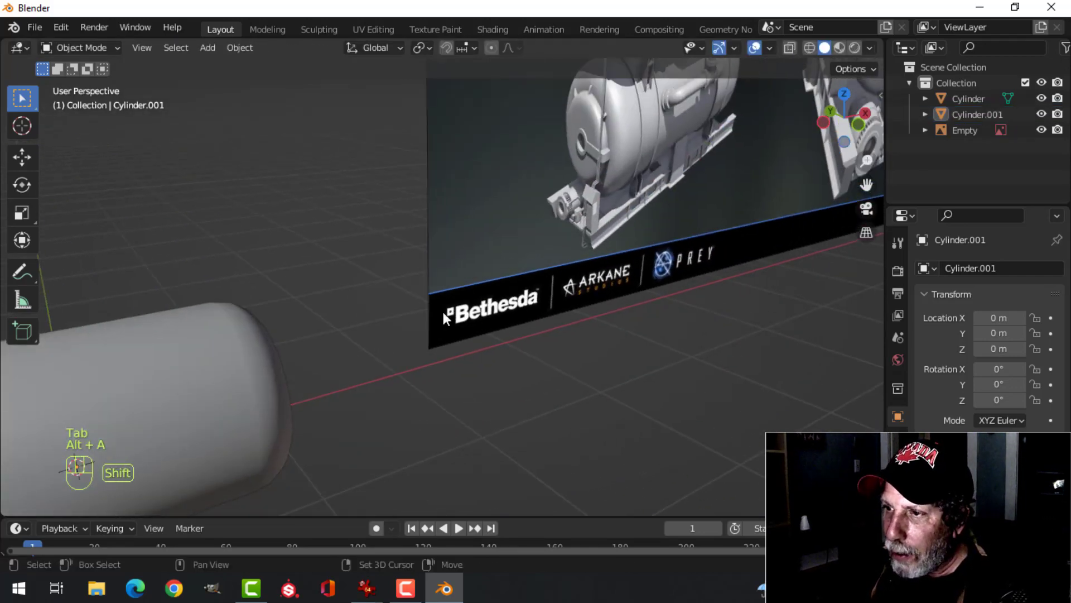
{"action": "middle_click_drag", "start_coordinate": [608, 190], "coordinate": [497, 325], "text": "shift"}
{"action": "scroll", "coordinate": [493, 297], "scroll_direction": "up", "scroll_amount": 3}
{"action": "scroll", "coordinate": [487, 280], "scroll_direction": "down", "scroll_amount": 4}
{"action": "middle_click_drag", "start_coordinate": [373, 286], "coordinate": [580, 153], "text": "shift"}
{"action": "middle_click_drag", "start_coordinate": [370, 267], "coordinate": [426, 242], "text": "shift"}
Pull the entire cap mesh slightly outward along X in Edit Mode, and clear the selection
{"action": "left_click", "coordinate": [359, 267]}
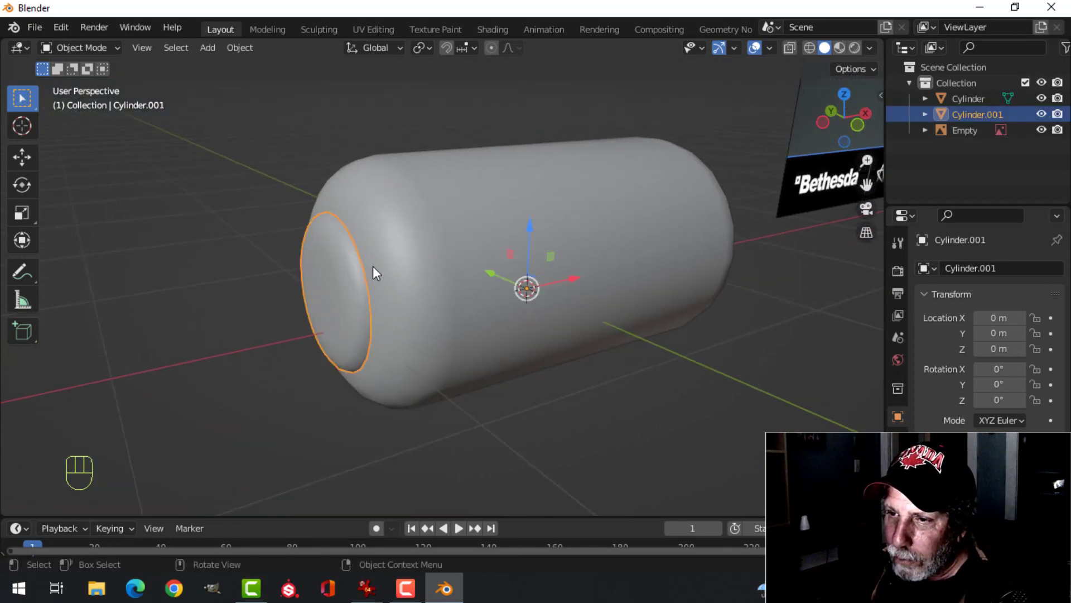
{"action": "key", "text": "Tab"}
{"action": "key", "text": "a"}
{"action": "left_click_drag", "start_coordinate": [384, 285], "coordinate": [365, 285]}
{"action": "scroll", "coordinate": [211, 255], "scroll_direction": "up", "scroll_amount": 5}
{"action": "key", "text": "alt+a"}
{"action": "scroll", "coordinate": [227, 243], "scroll_direction": "down", "scroll_amount": 4}
{"action": "middle_click_drag", "start_coordinate": [227, 243], "coordinate": [258, 254], "text": "shift"}
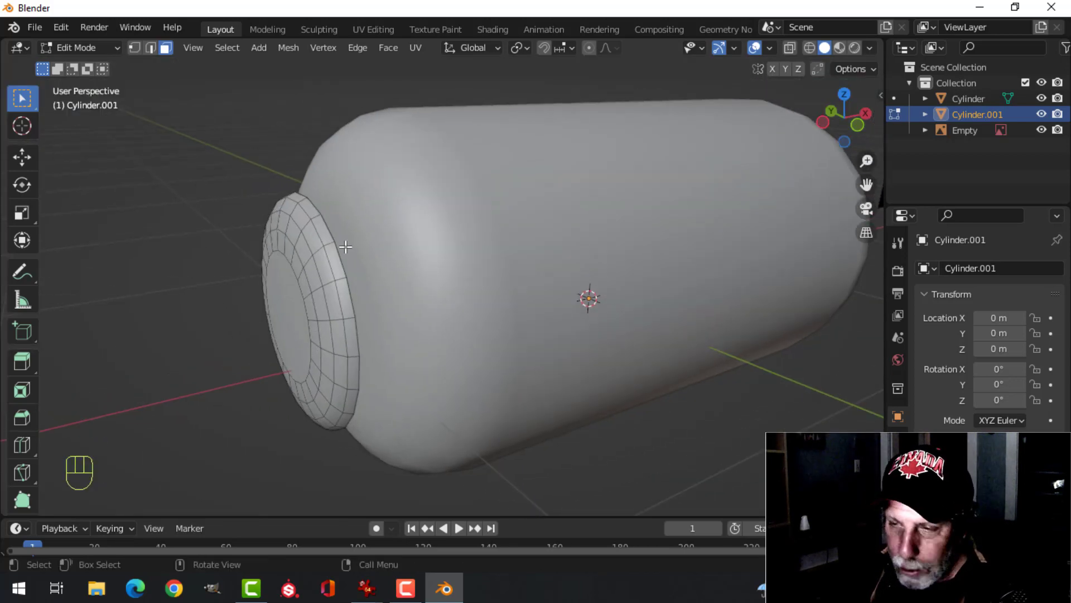
Switch to edge selection, pick individual edges on the cap's open rim, and clear the selection
{"action": "key", "text": "2"}
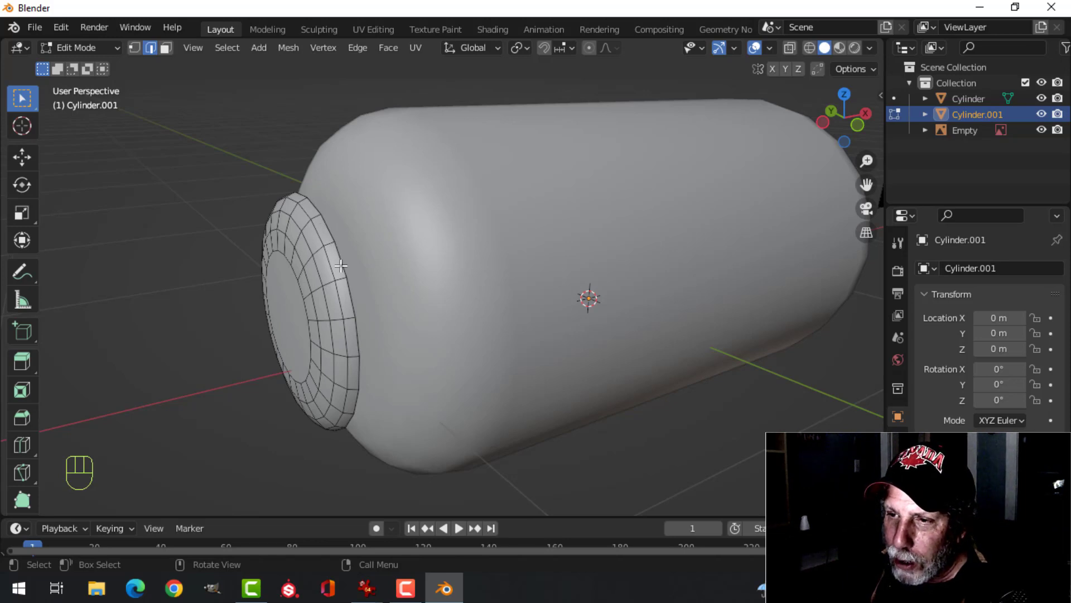
{"action": "left_click", "coordinate": [330, 233]}
{"action": "left_click", "coordinate": [342, 260]}
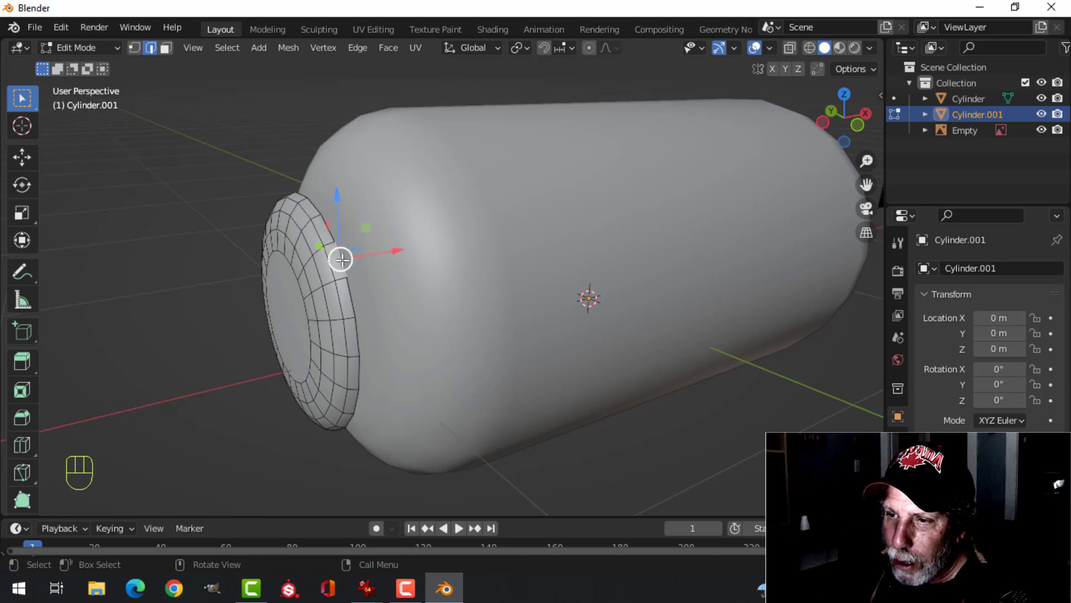
{"action": "left_click", "coordinate": [351, 298]}
{"action": "left_click", "coordinate": [327, 230]}
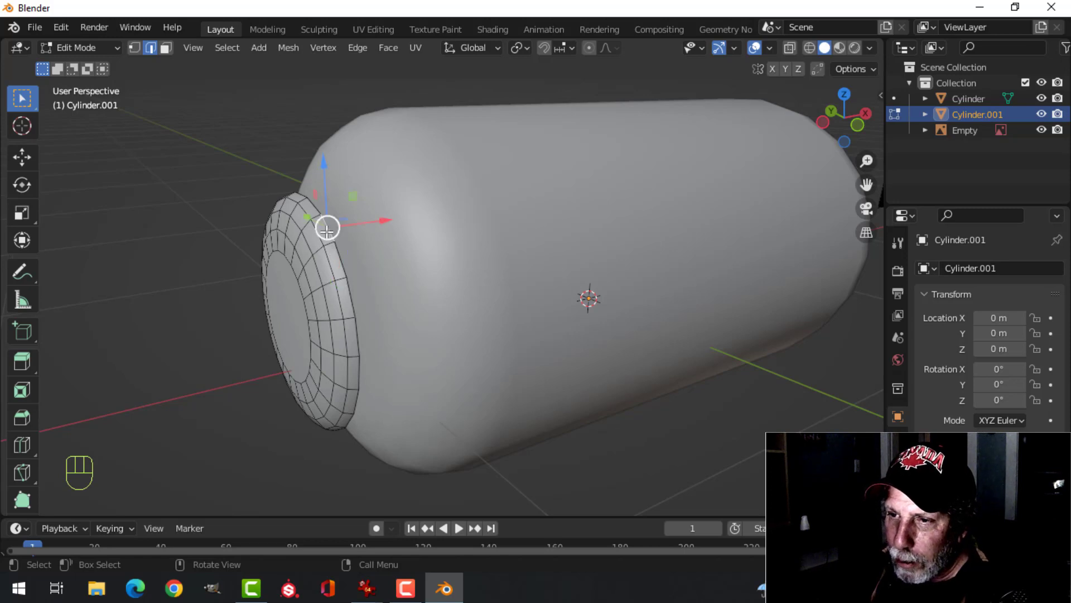
{"action": "left_click", "coordinate": [342, 270], "text": "shift"}
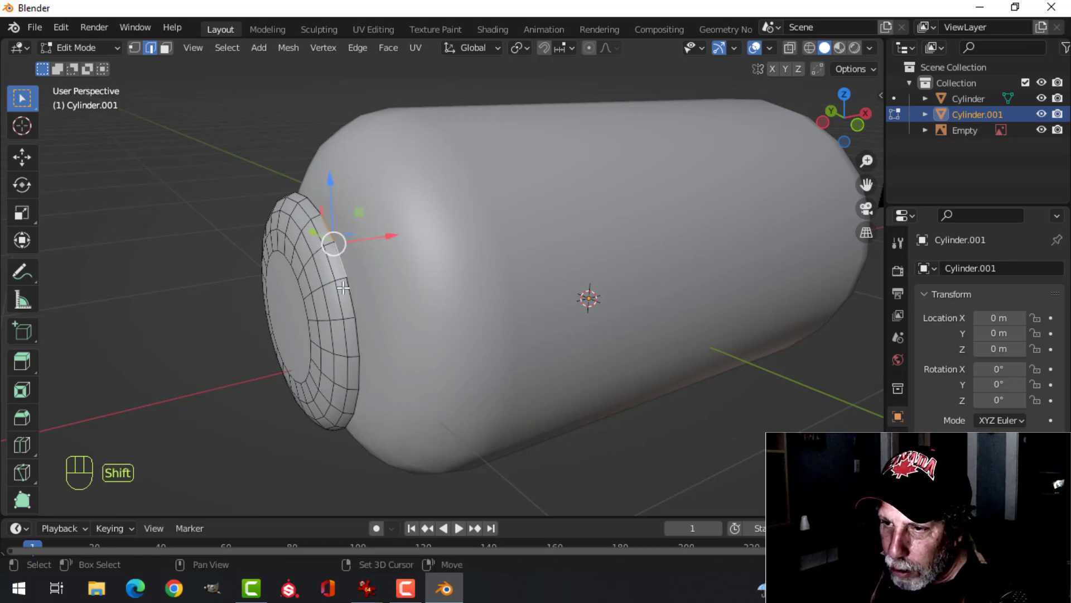
{"action": "left_click", "coordinate": [343, 287], "text": "shift"}
{"action": "key", "text": "alt+a"}
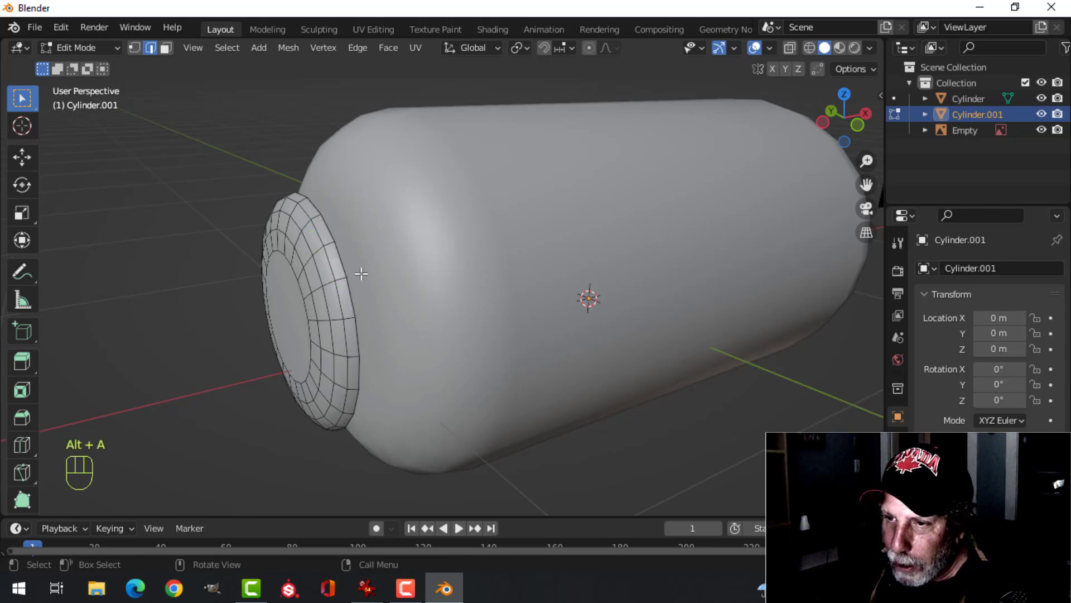
Select the cap's full open rim edge loop and extrude it a short distance along X toward the tank
{"action": "left_click", "coordinate": [331, 233], "text": "alt+shift"}
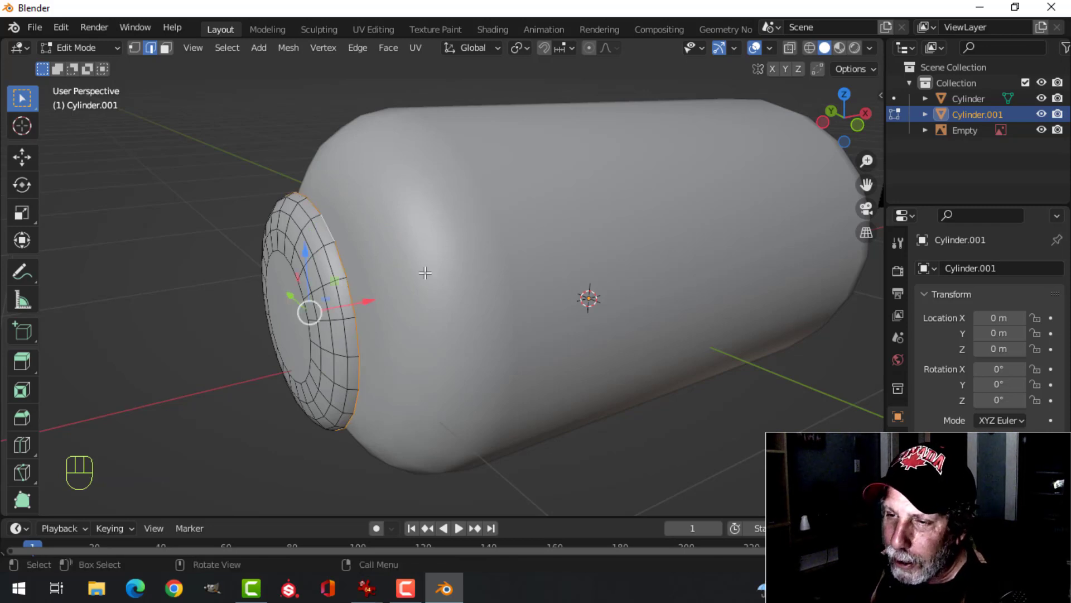
{"action": "middle_click_drag", "start_coordinate": [331, 233], "coordinate": [376, 260]}
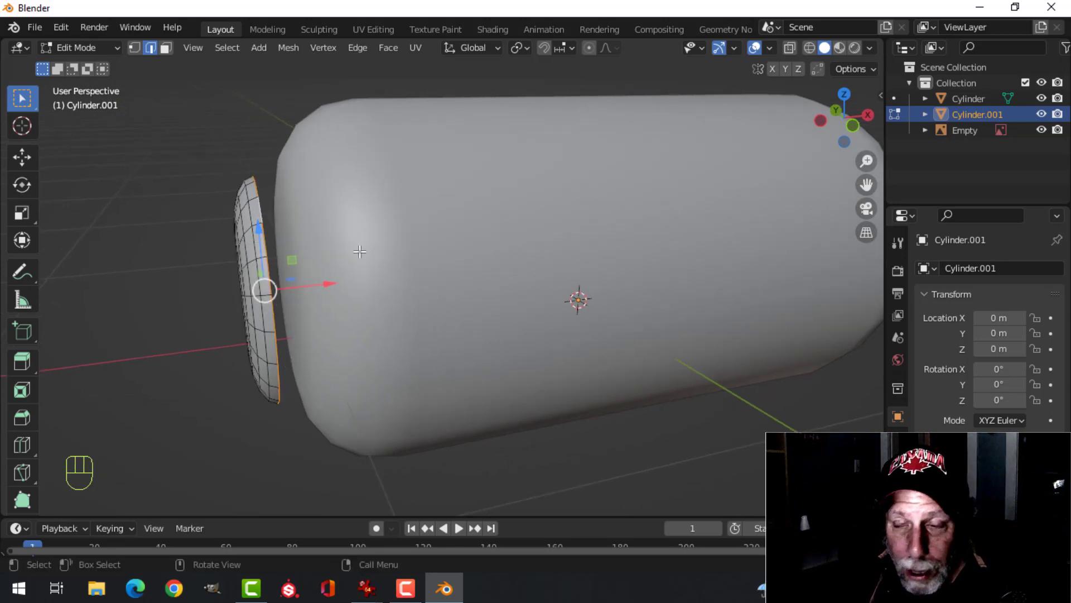
{"action": "key", "text": "e"}
{"action": "left_click", "coordinate": [382, 275]}
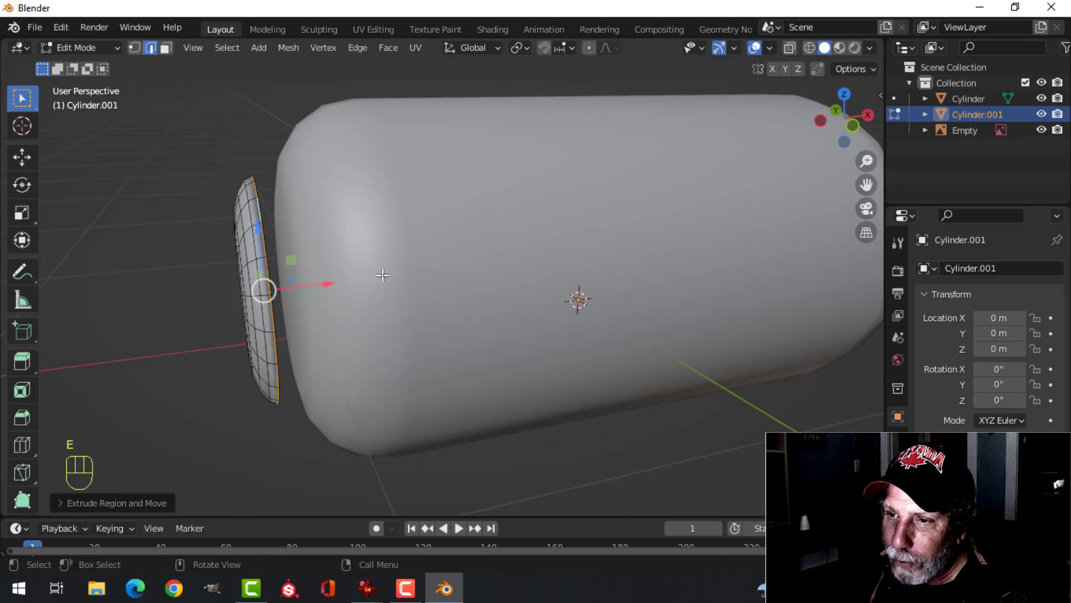
{"action": "left_click_drag", "start_coordinate": [328, 286], "coordinate": [344, 281]}
Move the whole extruded cap along X into the tank's end, then return to Object Mode with nothing selected
{"action": "key", "text": "a"}
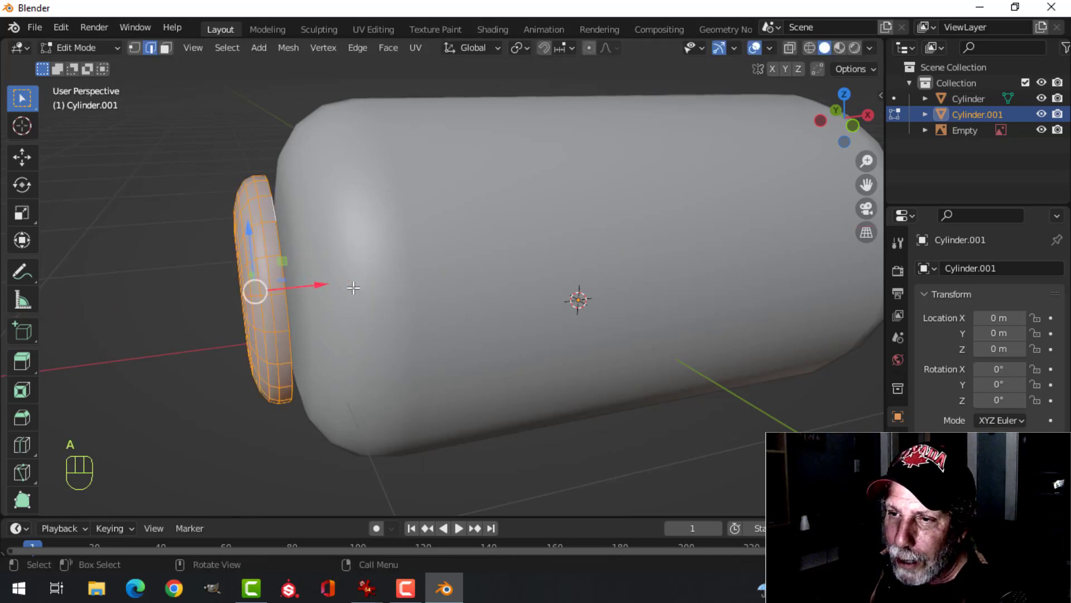
{"action": "left_click_drag", "start_coordinate": [317, 287], "coordinate": [335, 284]}
{"action": "key", "text": "Tab"}
{"action": "scroll", "coordinate": [366, 280], "scroll_direction": "down", "scroll_amount": 2}
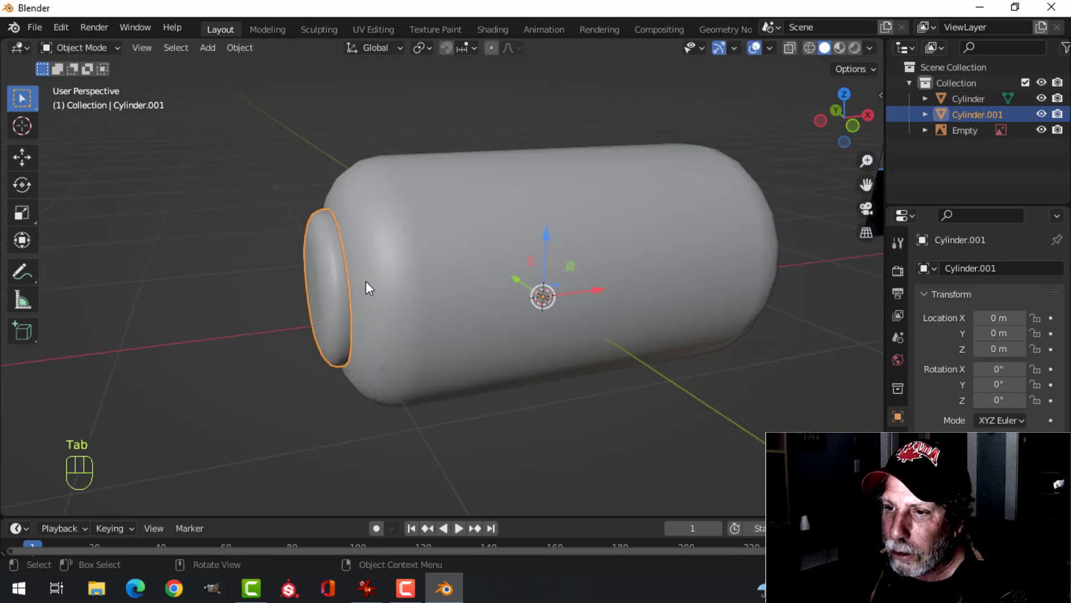
{"action": "key", "text": "alt+a"}
Examine the end caps, straps and pipes on the stacked reference tanks to identify the parts still missing
{"action": "scroll", "coordinate": [366, 280], "scroll_direction": "down", "scroll_amount": 3}
{"action": "middle_click_drag", "start_coordinate": [366, 280], "coordinate": [285, 293]}
{"action": "middle_click_drag", "start_coordinate": [600, 202], "coordinate": [463, 251]}
{"action": "middle_click_drag", "start_coordinate": [484, 145], "coordinate": [437, 346], "text": "shift"}
{"action": "scroll", "coordinate": [438, 346], "scroll_direction": "up", "scroll_amount": 3}
{"action": "scroll", "coordinate": [268, 309], "scroll_direction": "down", "scroll_amount": 2}
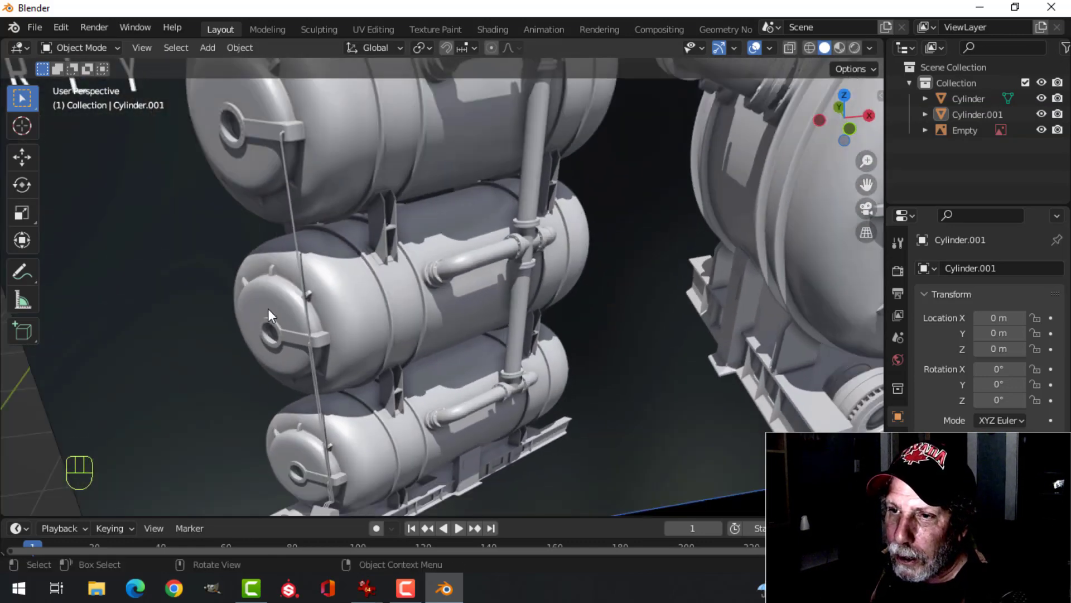
{"action": "middle_click_drag", "start_coordinate": [355, 236], "coordinate": [310, 304], "text": "shift"}
{"action": "middle_click_drag", "start_coordinate": [386, 278], "coordinate": [383, 278]}
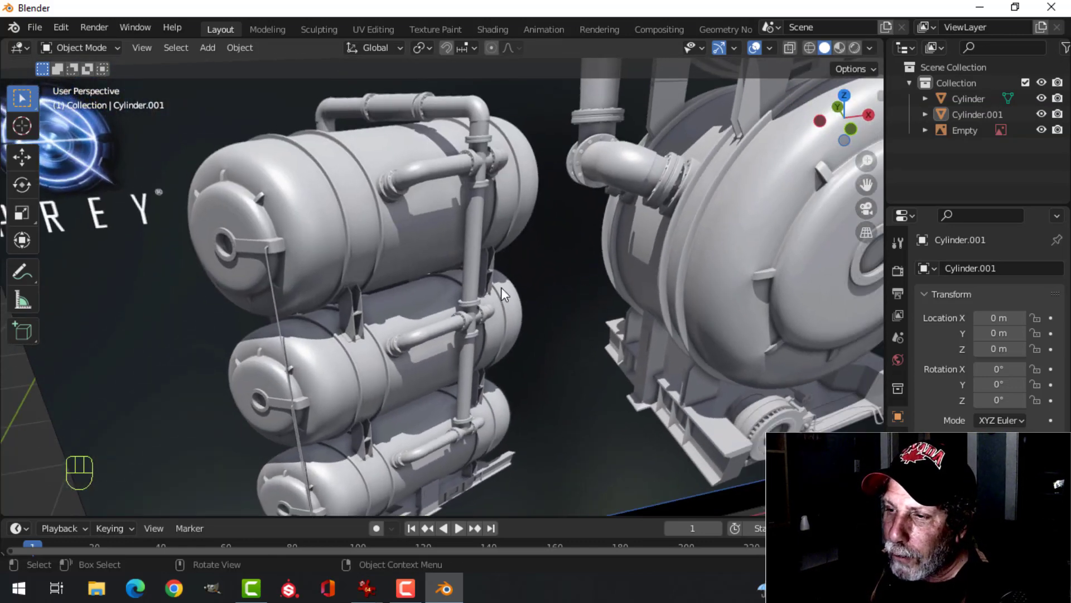
{"action": "scroll", "coordinate": [516, 170], "scroll_direction": "down", "scroll_amount": 4}
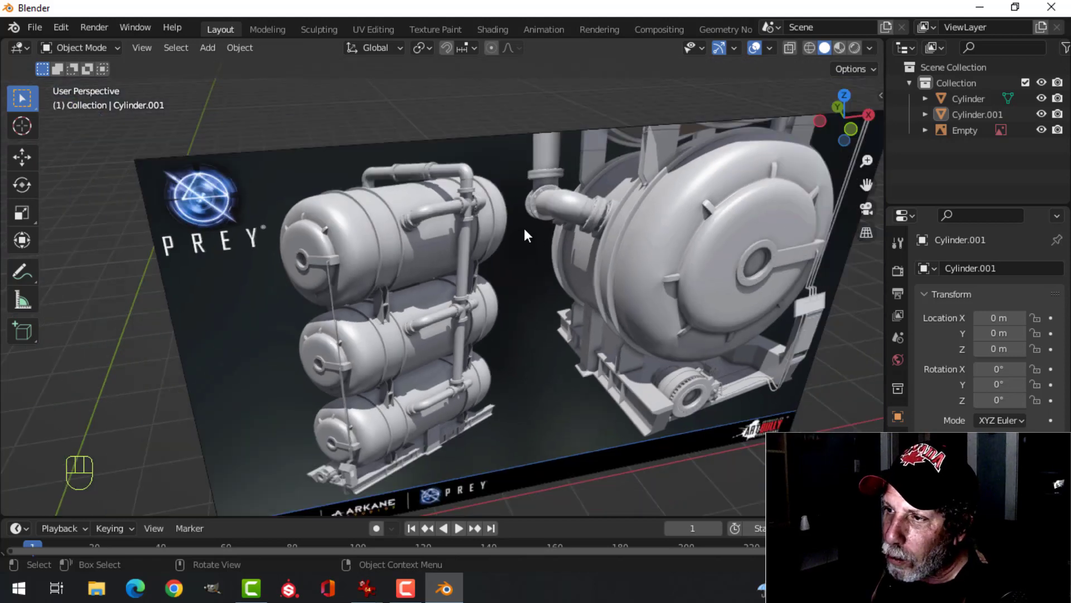
Add a Mirror modifier on the X axis to the end cap from front orthographic view, and clear the selection
{"action": "middle_click_drag", "start_coordinate": [420, 280], "coordinate": [437, 185], "text": "shift"}
{"action": "scroll", "coordinate": [423, 269], "scroll_direction": "down", "scroll_amount": 2}
{"action": "middle_click_drag", "start_coordinate": [429, 207], "coordinate": [504, 318]}
{"action": "scroll", "coordinate": [386, 260], "scroll_direction": "up", "scroll_amount": 3}
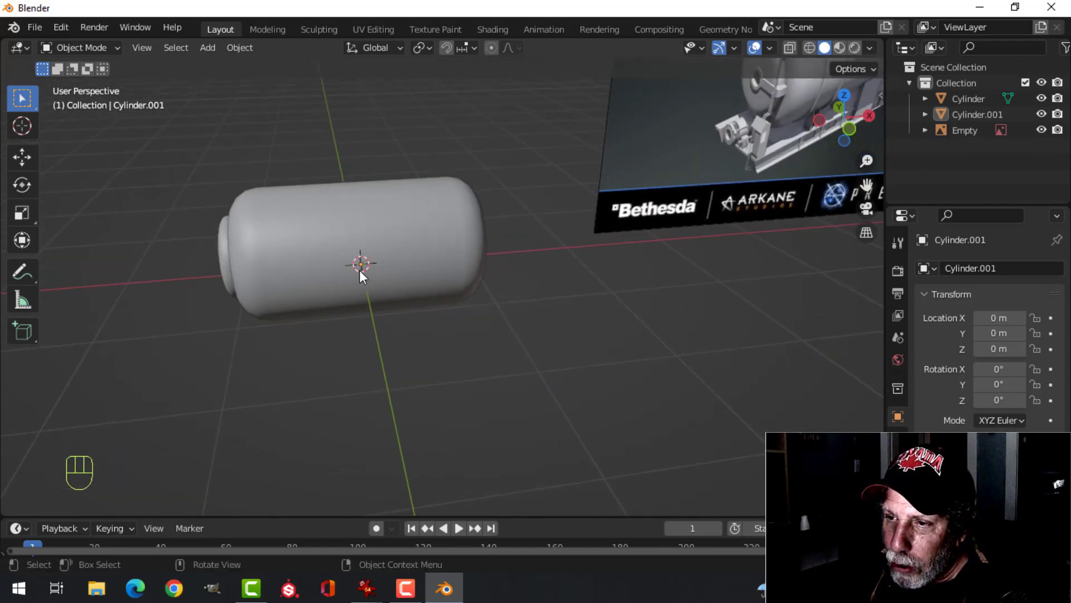
{"action": "left_click", "coordinate": [423, 205]}
{"action": "key", "text": "KP_1"}
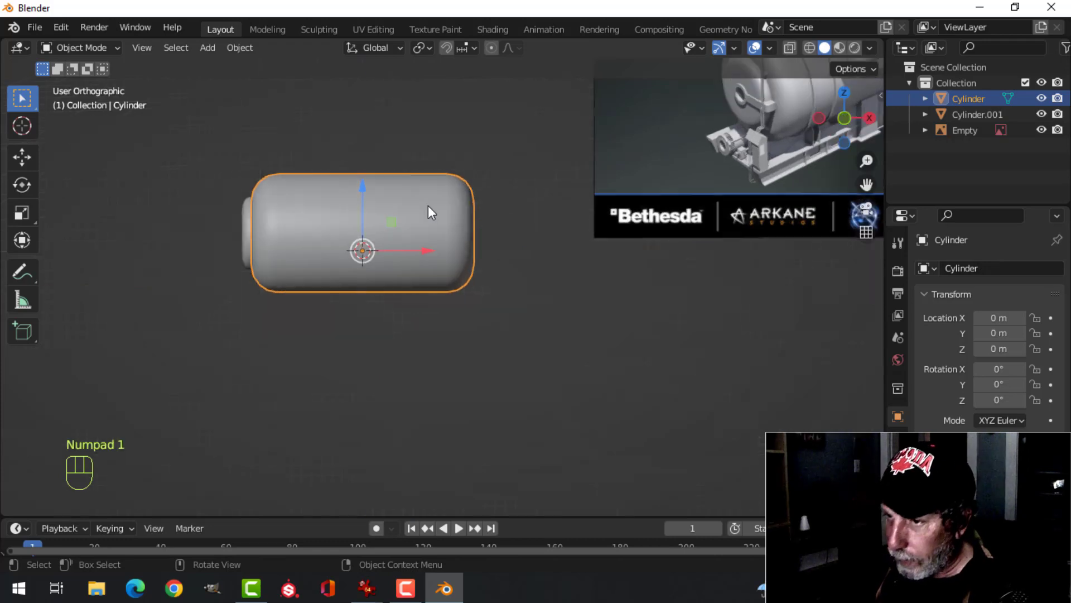
{"action": "scroll", "coordinate": [386, 229], "scroll_direction": "up", "scroll_amount": 3}
{"action": "middle_click_drag", "start_coordinate": [350, 200], "coordinate": [468, 235], "text": "shift"}
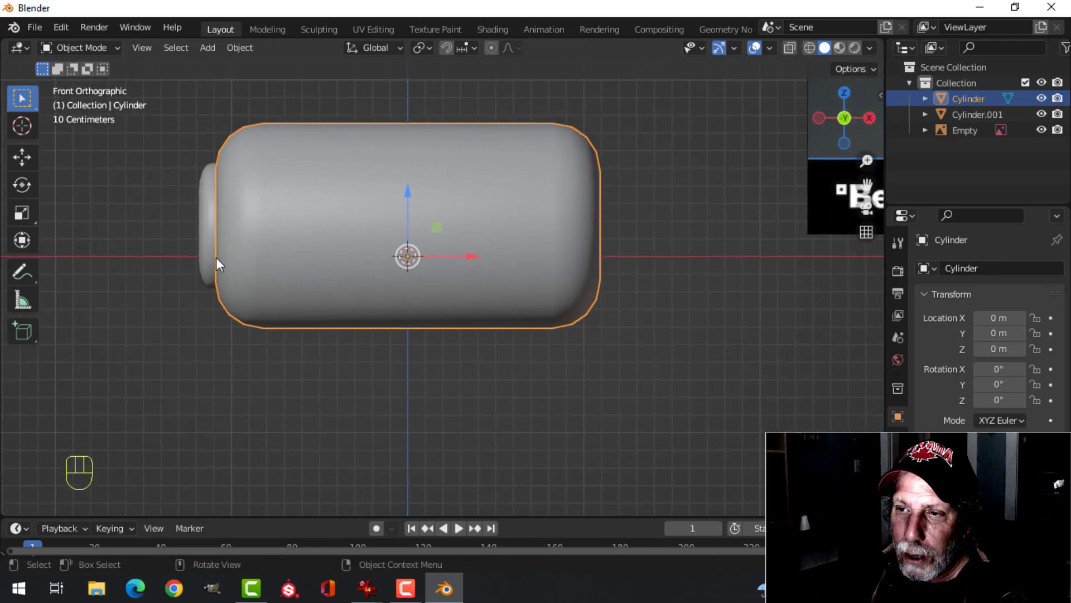
{"action": "left_click", "coordinate": [205, 212]}
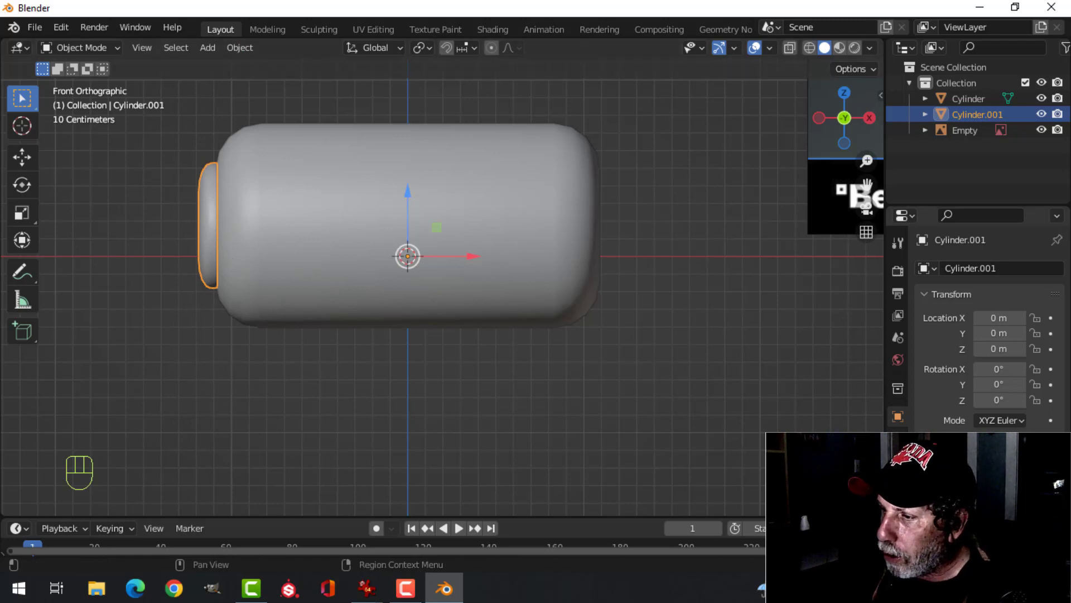
{"action": "left_click", "coordinate": [897, 243]}
{"action": "left_click", "coordinate": [971, 268]}
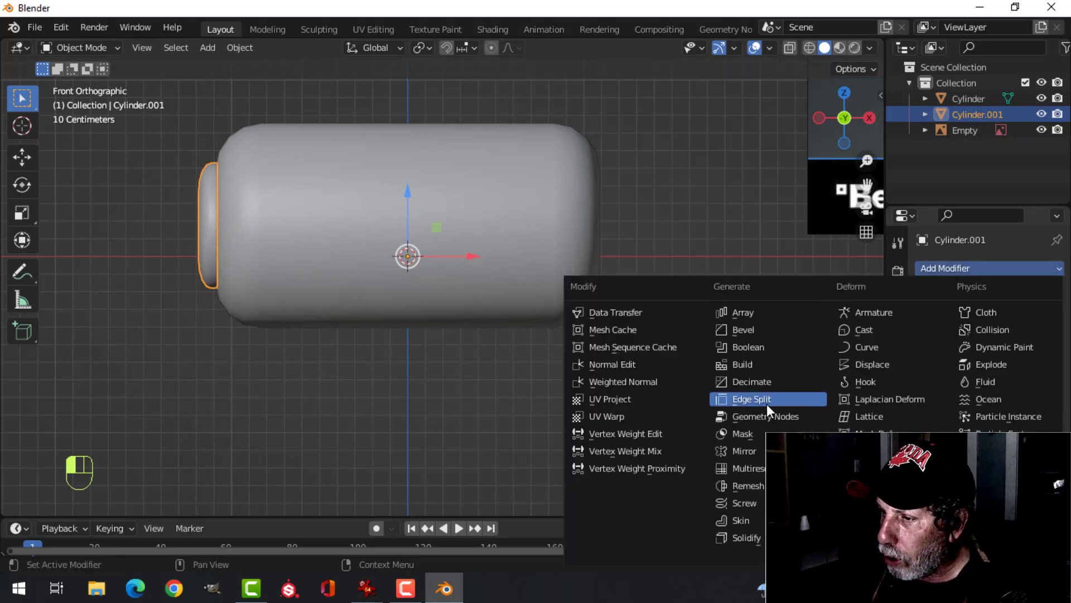
{"action": "left_click", "coordinate": [742, 450]}
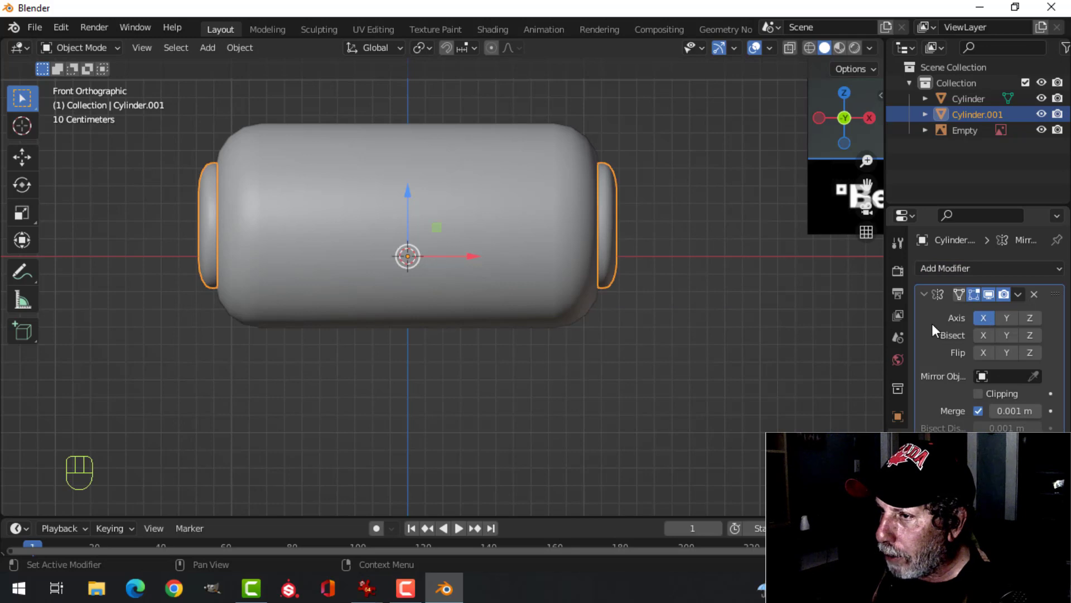
{"action": "middle_click_drag", "start_coordinate": [697, 270], "coordinate": [474, 297]}
{"action": "key", "text": "alt+a"}
{"action": "scroll", "coordinate": [497, 295], "scroll_direction": "down", "scroll_amount": 3}
{"action": "middle_click_drag", "start_coordinate": [614, 279], "coordinate": [596, 269]}
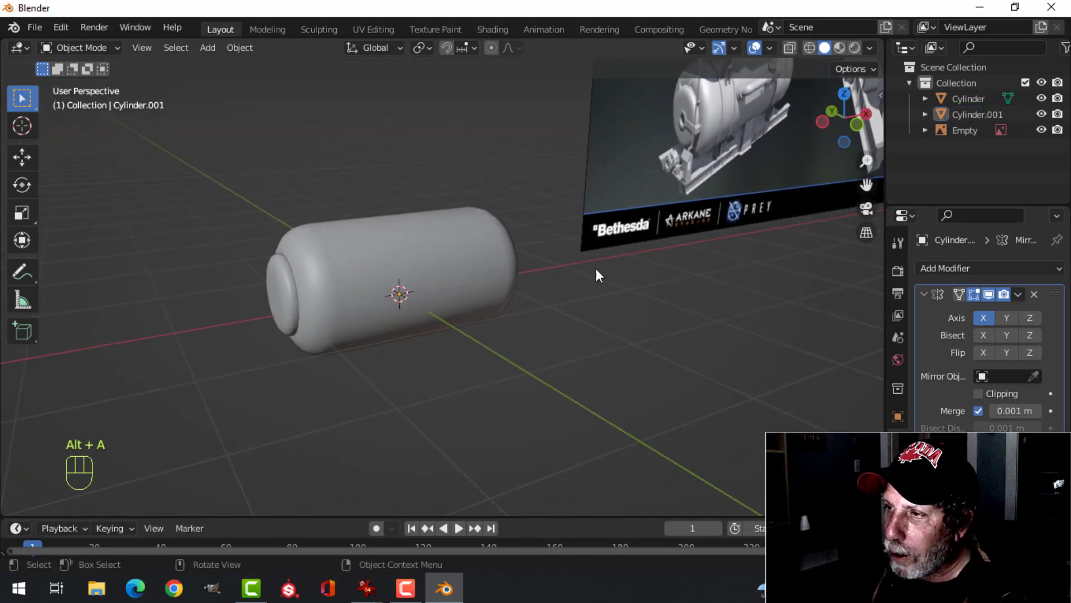
Turn on Cavity in the viewport shading options
{"action": "left_click", "coordinate": [869, 48]}
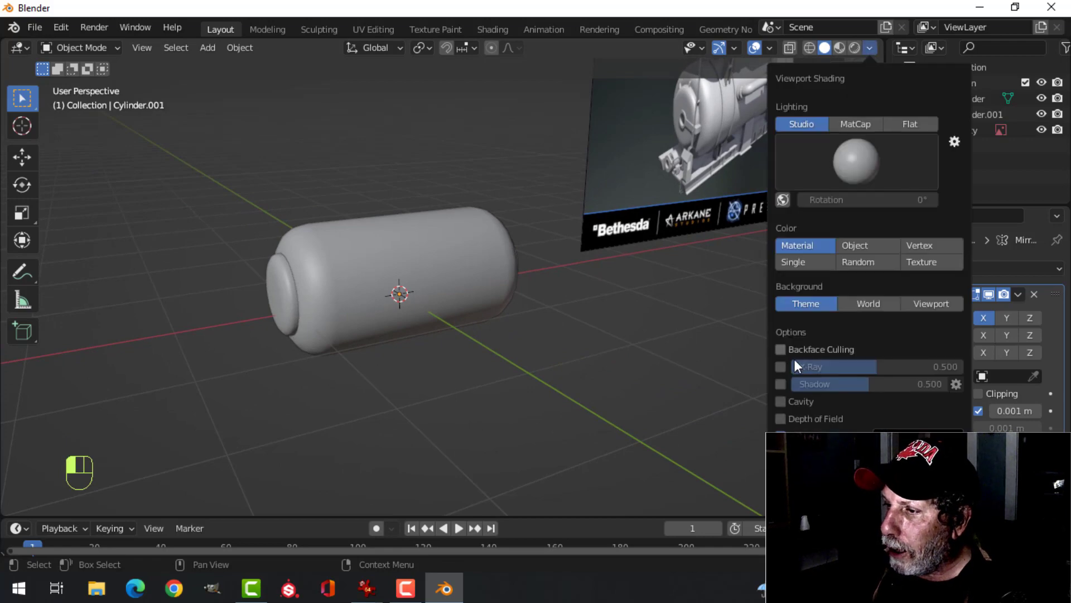
{"action": "left_click", "coordinate": [782, 401]}
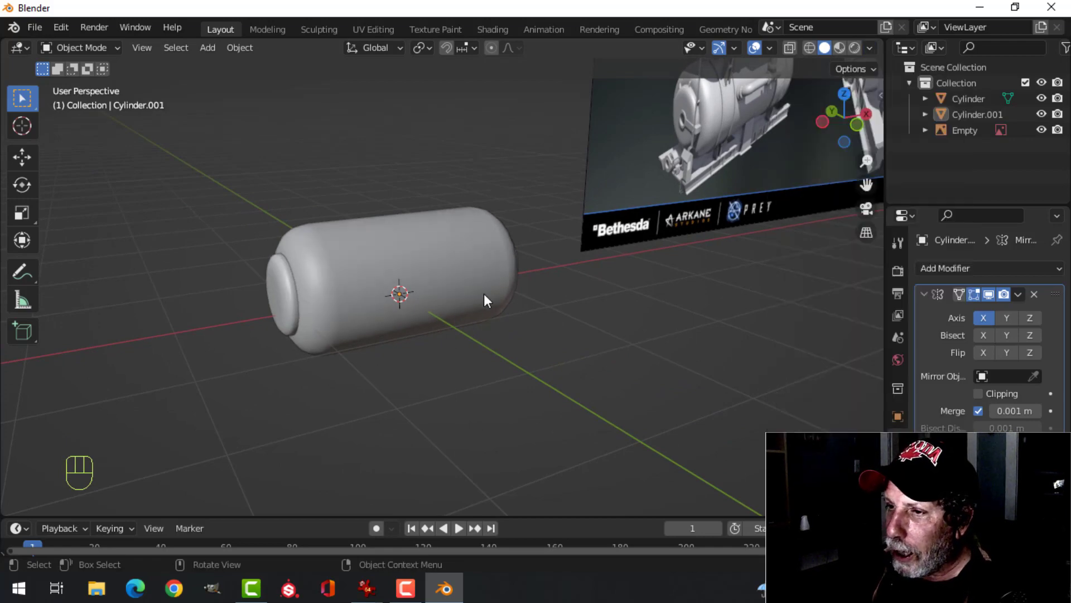
{"action": "middle_click_drag", "start_coordinate": [484, 294], "coordinate": [434, 315]}
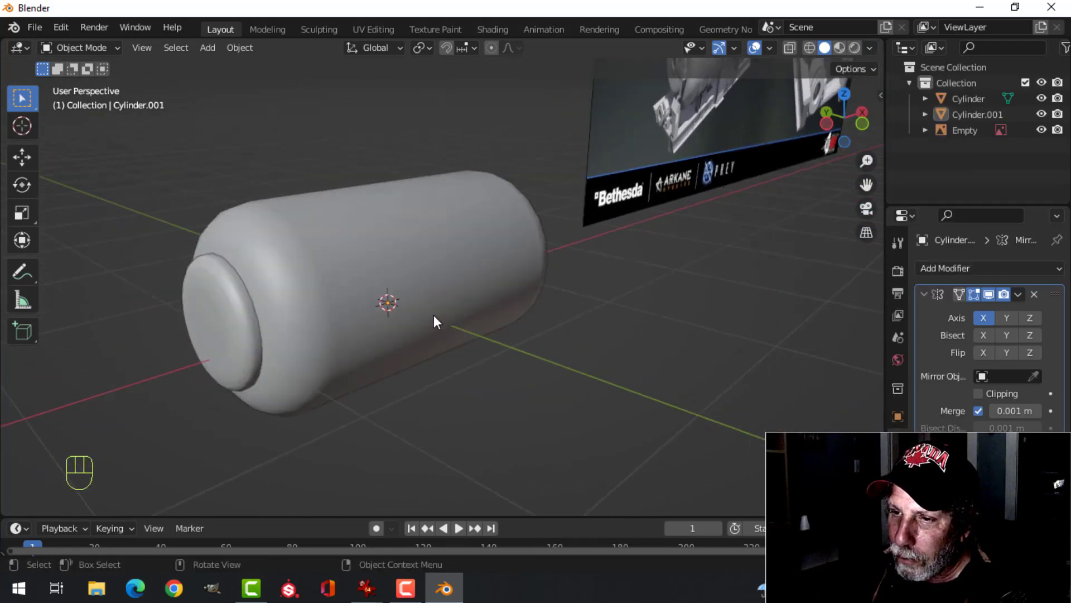
Examine the hubs, brackets and rim details on the end caps of the stacked reference tanks
{"action": "scroll", "coordinate": [434, 314], "scroll_direction": "up", "scroll_amount": 1}
{"action": "scroll", "coordinate": [433, 314], "scroll_direction": "down", "scroll_amount": 3}
{"action": "middle_click_drag", "start_coordinate": [476, 285], "coordinate": [497, 263]}
{"action": "middle_click_drag", "start_coordinate": [565, 231], "coordinate": [372, 350], "text": "shift"}
{"action": "scroll", "coordinate": [490, 203], "scroll_direction": "up", "scroll_amount": 3}
{"action": "middle_click_drag", "start_coordinate": [490, 203], "coordinate": [489, 405], "text": "shift"}
{"action": "scroll", "coordinate": [463, 211], "scroll_direction": "up", "scroll_amount": 5}
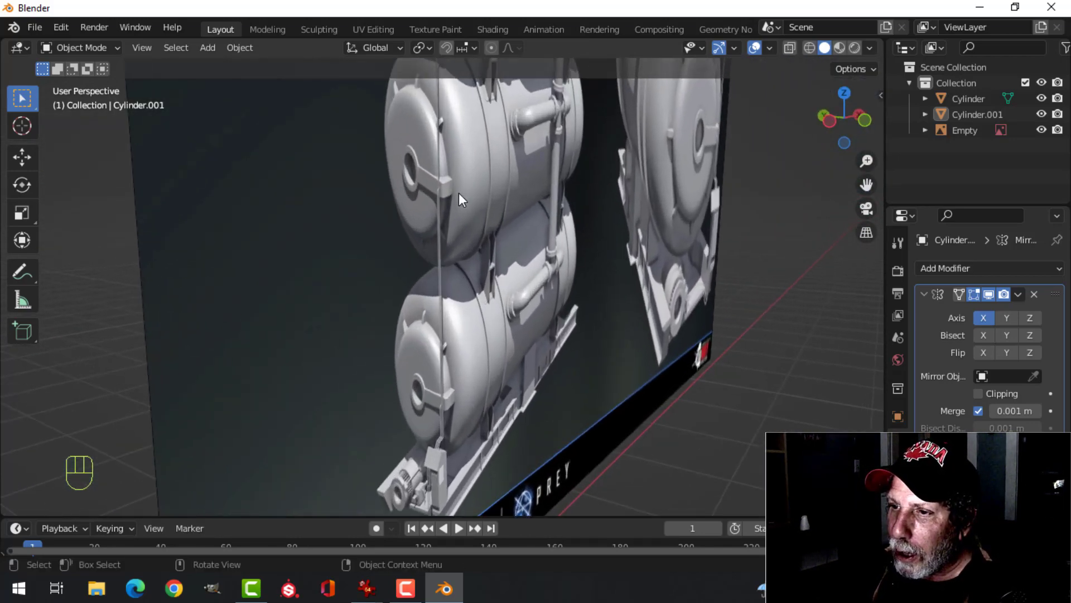
{"action": "middle_click_drag", "start_coordinate": [463, 185], "coordinate": [577, 144]}
{"action": "scroll", "coordinate": [598, 154], "scroll_direction": "down", "scroll_amount": 8}
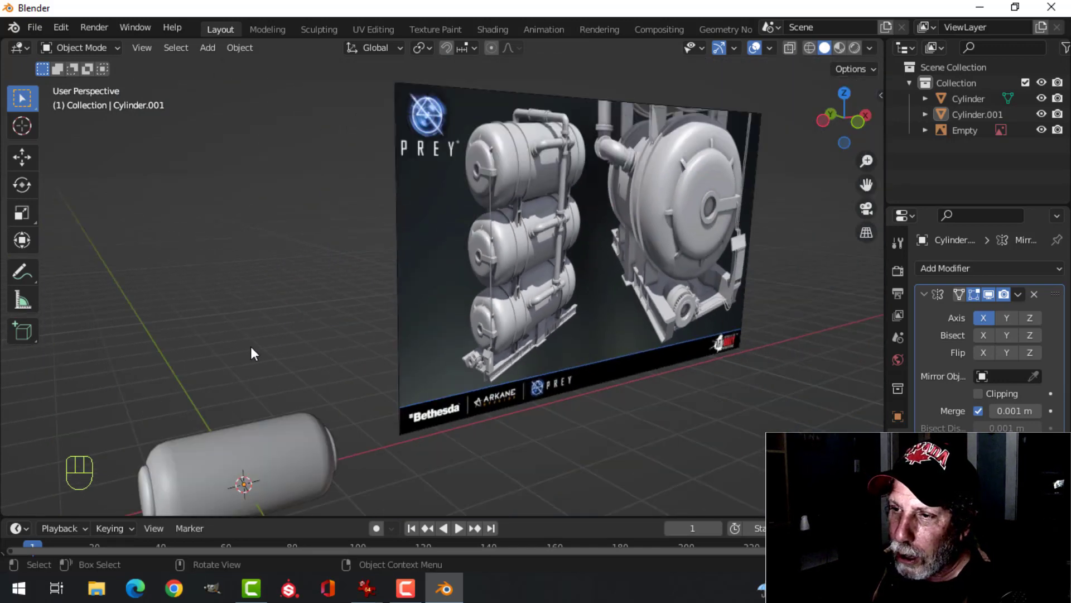
Open the end cap in Edit Mode with face selection and select only its large centre face
{"action": "middle_click_drag", "start_coordinate": [250, 346], "coordinate": [316, 300], "text": "shift"}
{"action": "scroll", "coordinate": [350, 293], "scroll_direction": "up", "scroll_amount": 3}
{"action": "middle_click_drag", "start_coordinate": [316, 299], "coordinate": [448, 284]}
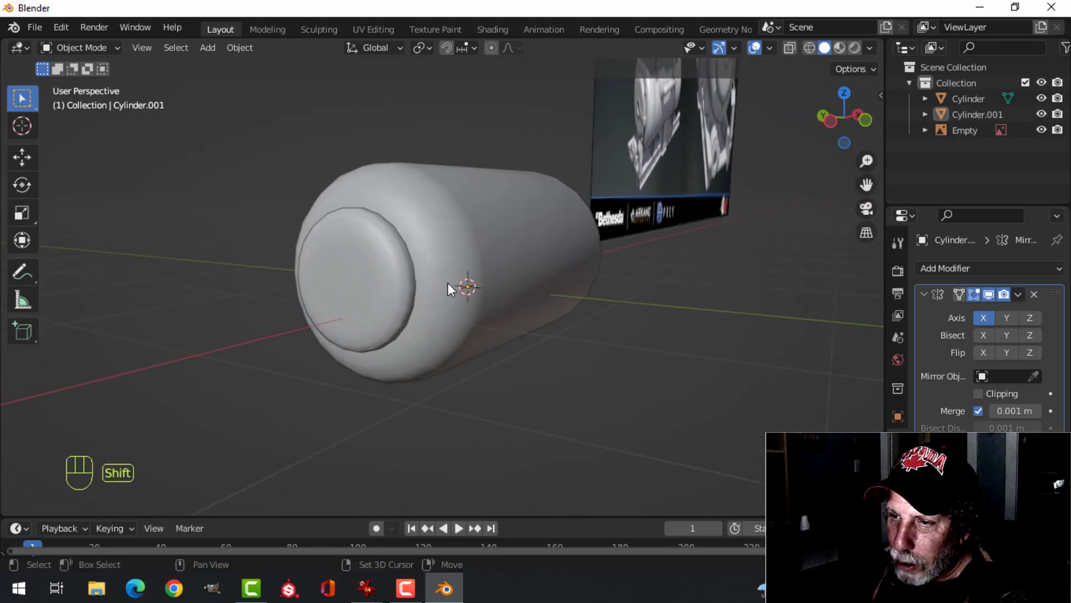
{"action": "left_click", "coordinate": [330, 270]}
{"action": "middle_click_drag", "start_coordinate": [370, 277], "coordinate": [403, 284]}
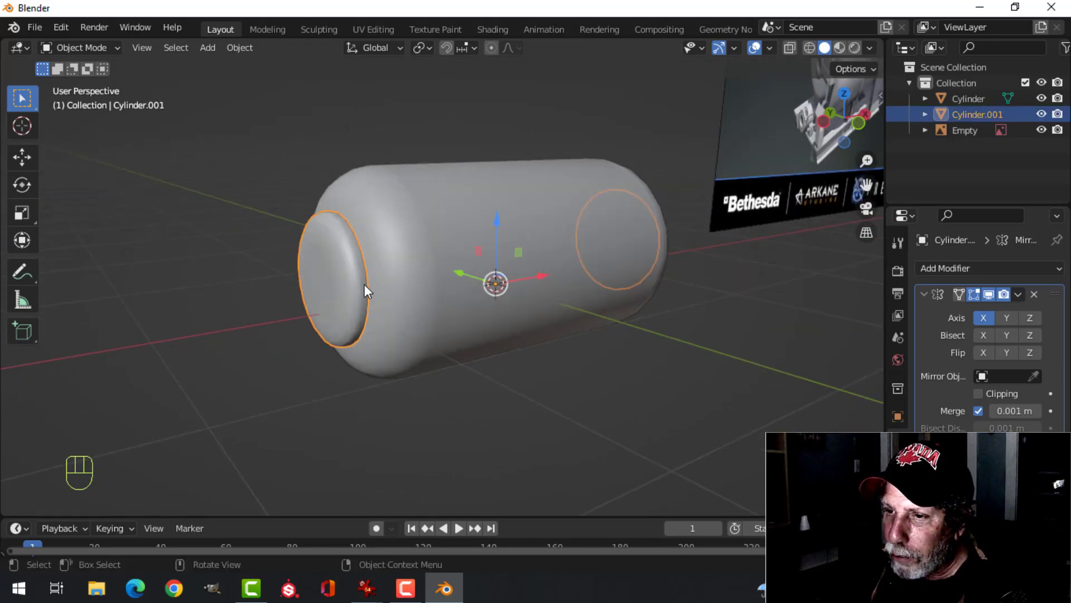
{"action": "key", "text": "Tab"}
{"action": "key", "text": "alt+a"}
{"action": "middle_click_drag", "start_coordinate": [339, 290], "coordinate": [377, 279]}
{"action": "scroll", "coordinate": [354, 285], "scroll_direction": "up", "scroll_amount": 3}
{"action": "key", "text": "3"}
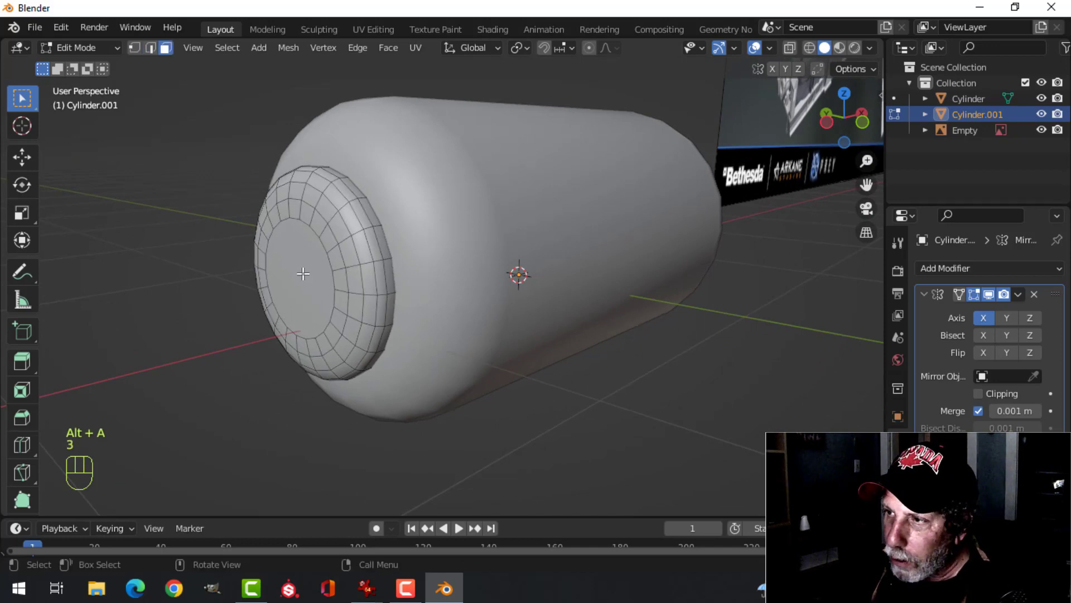
{"action": "left_click", "coordinate": [303, 273]}
Compare the cap's selected centre face with the round hub on the reference tank's end cap
{"action": "scroll", "coordinate": [474, 254], "scroll_direction": "down", "scroll_amount": 2}
{"action": "scroll", "coordinate": [677, 211], "scroll_direction": "down", "scroll_amount": 3}
{"action": "middle_click_drag", "start_coordinate": [704, 200], "coordinate": [575, 293], "text": "shift"}
{"action": "scroll", "coordinate": [658, 219], "scroll_direction": "up", "scroll_amount": 3}
{"action": "middle_click_drag", "start_coordinate": [684, 215], "coordinate": [662, 220]}
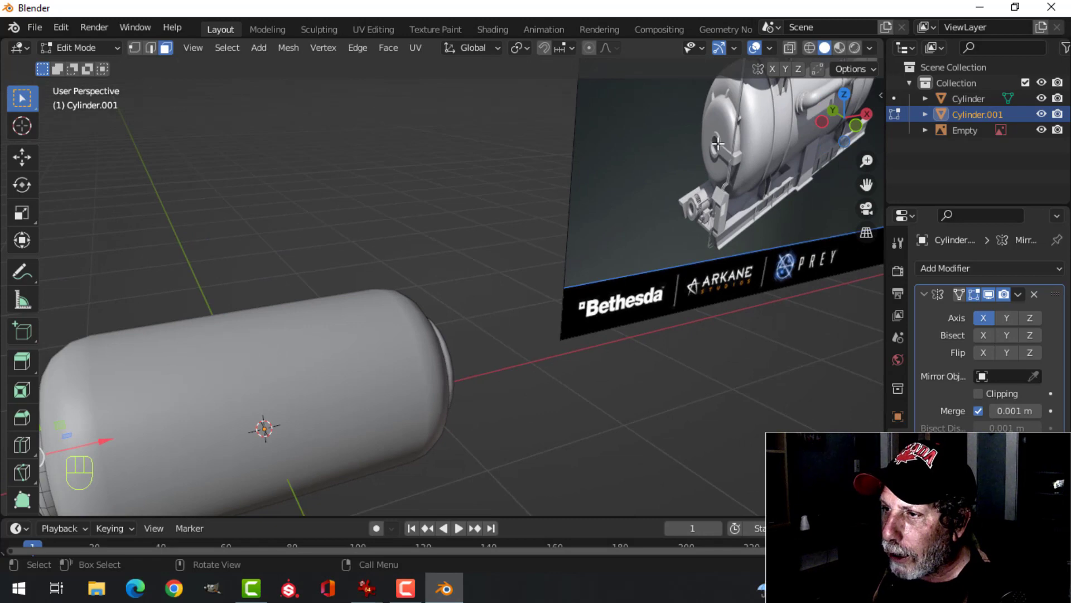
{"action": "scroll", "coordinate": [644, 199], "scroll_direction": "down", "scroll_amount": 3}
{"action": "middle_click_drag", "start_coordinate": [392, 302], "coordinate": [415, 305]}
{"action": "middle_click_drag", "start_coordinate": [299, 341], "coordinate": [398, 301], "text": "shift"}
{"action": "middle_click_drag", "start_coordinate": [398, 302], "coordinate": [544, 223]}
{"action": "scroll", "coordinate": [441, 309], "scroll_direction": "up", "scroll_amount": 3}
{"action": "middle_click_drag", "start_coordinate": [499, 282], "coordinate": [546, 283]}
{"action": "middle_click_drag", "start_coordinate": [546, 284], "coordinate": [536, 285]}
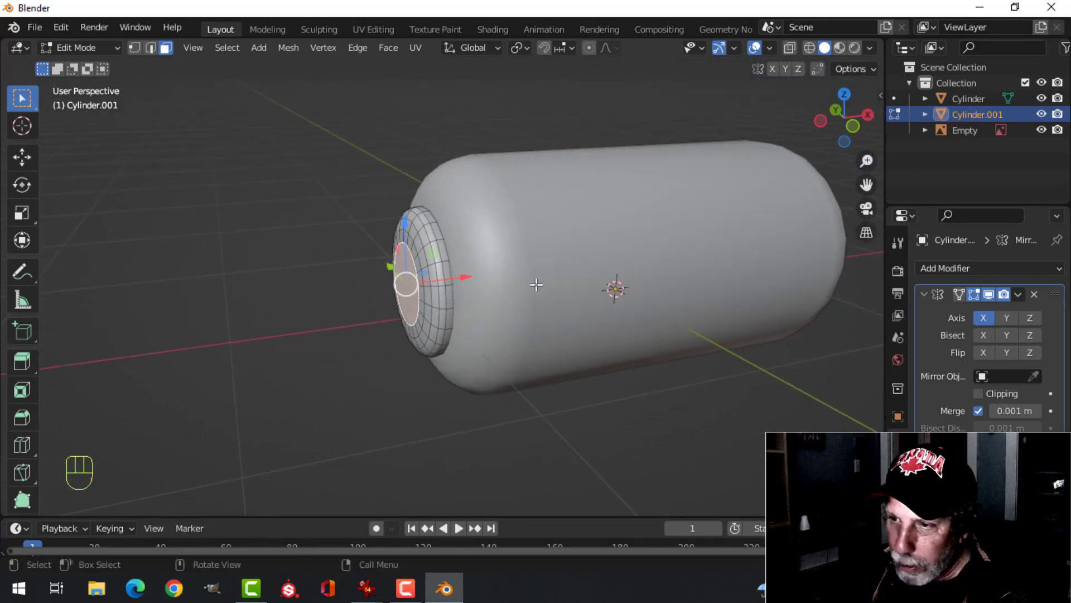
Duplicate the cap's centre face, move the copy outward along X, and separate it into its own object
{"action": "key", "text": "shift+d"}
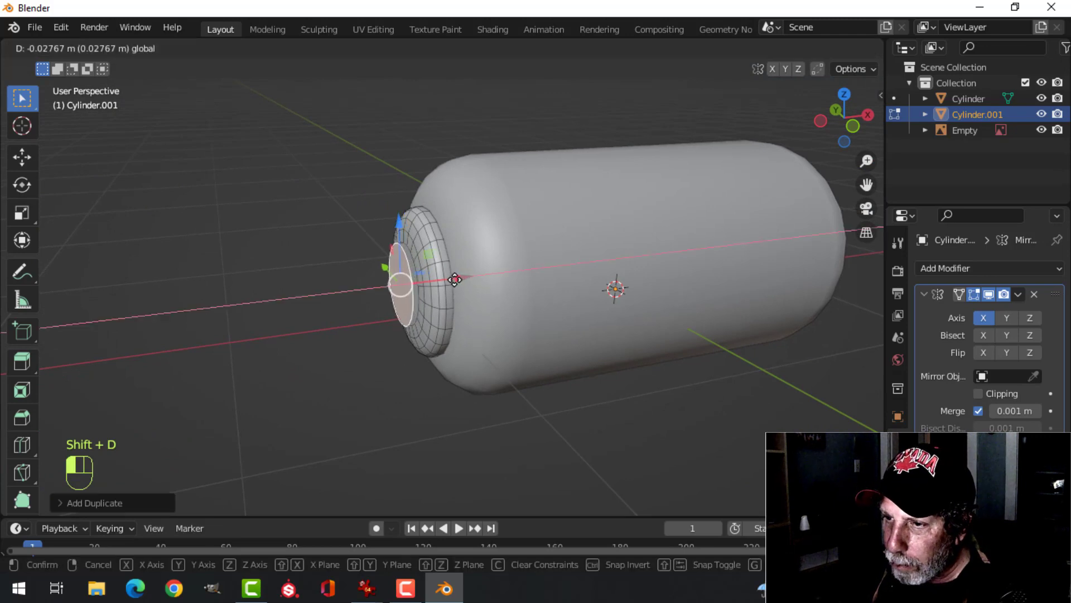
{"action": "left_click", "coordinate": [472, 283]}
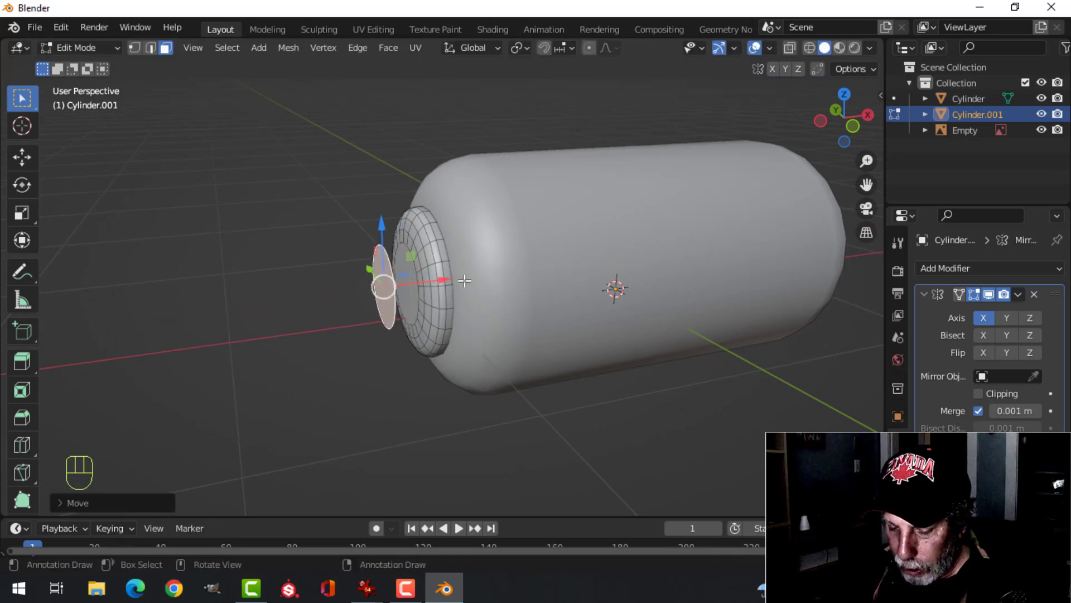
{"action": "key", "text": "p"}
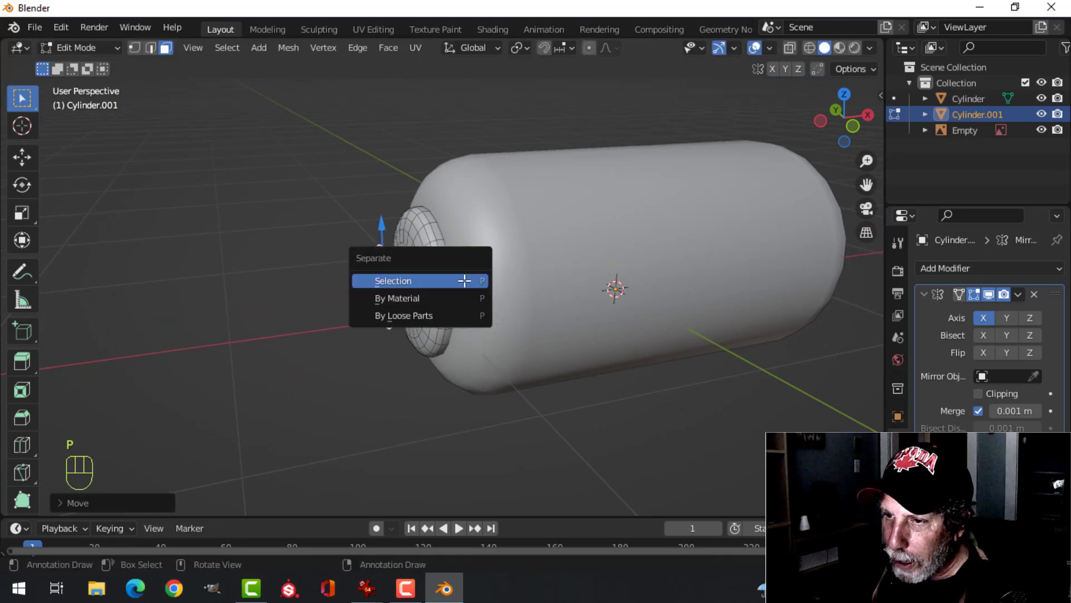
{"action": "left_click", "coordinate": [465, 281]}
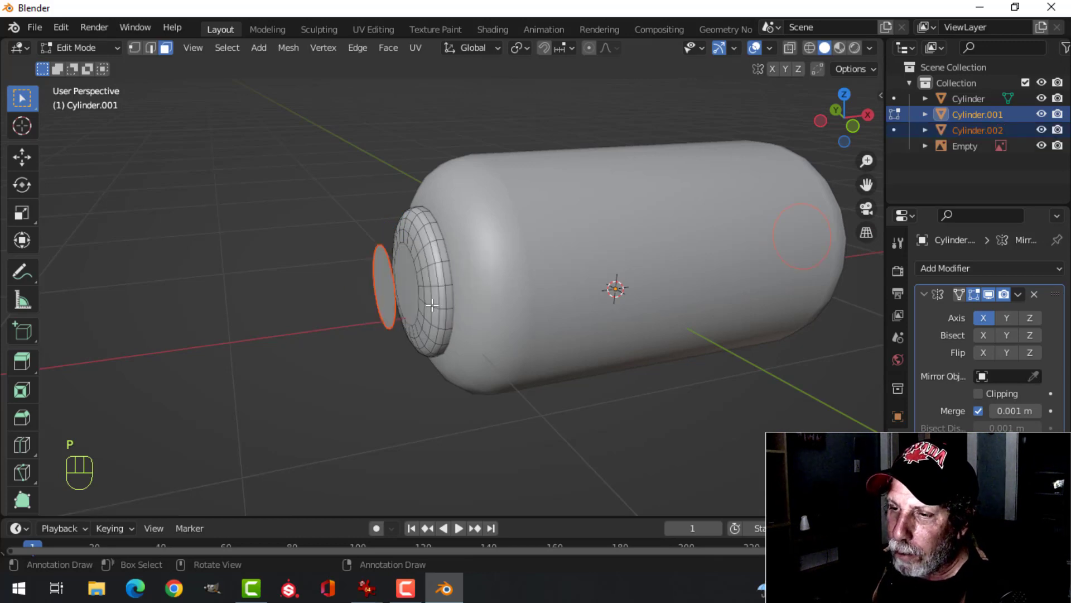
Make the separated disc the active object and open it in Edit Mode with its whole face selected
{"action": "key", "text": "Tab"}
{"action": "left_click", "coordinate": [388, 279]}
{"action": "middle_click_drag", "start_coordinate": [388, 279], "coordinate": [669, 167]}
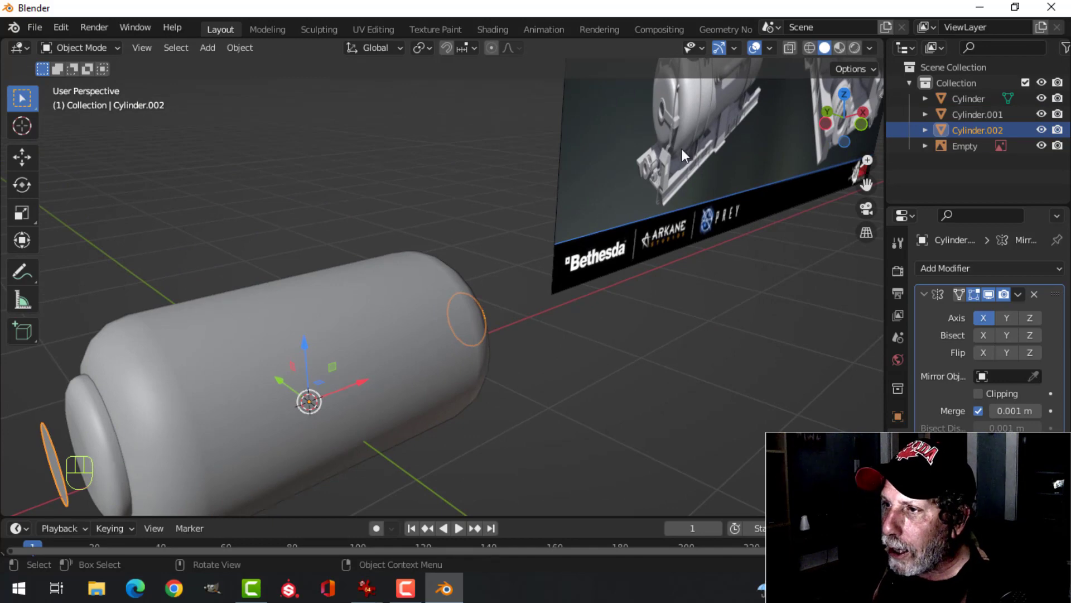
{"action": "middle_click_drag", "start_coordinate": [410, 332], "coordinate": [603, 216], "text": "shift"}
{"action": "middle_click_drag", "start_coordinate": [331, 368], "coordinate": [430, 340], "text": "shift"}
{"action": "key", "text": "Tab"}
{"action": "key", "text": "a"}
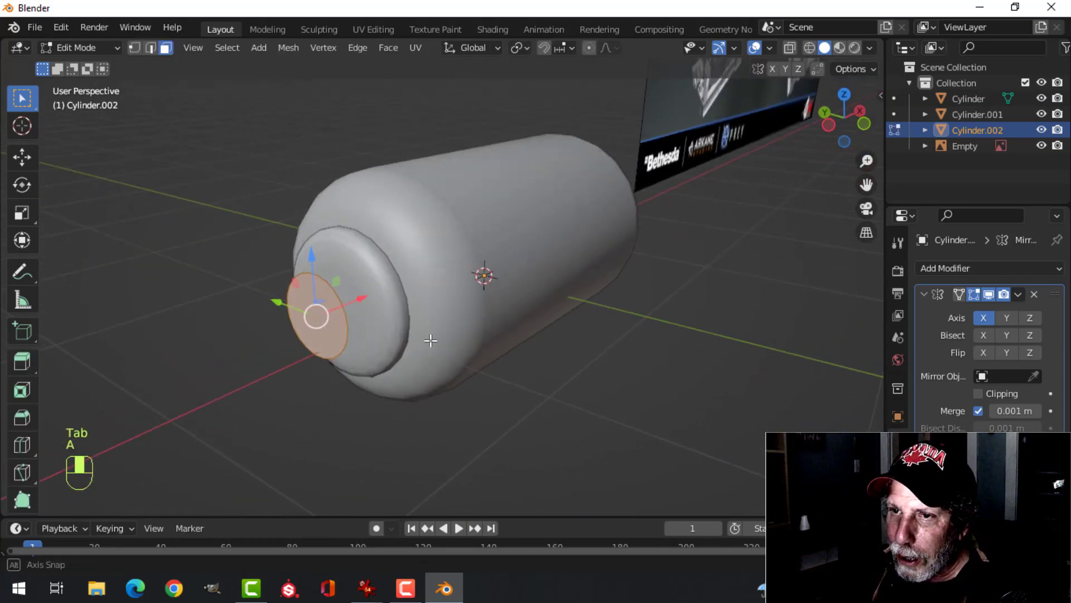
{"action": "left_click", "coordinate": [134, 47]}
{"action": "left_click", "coordinate": [166, 48]}
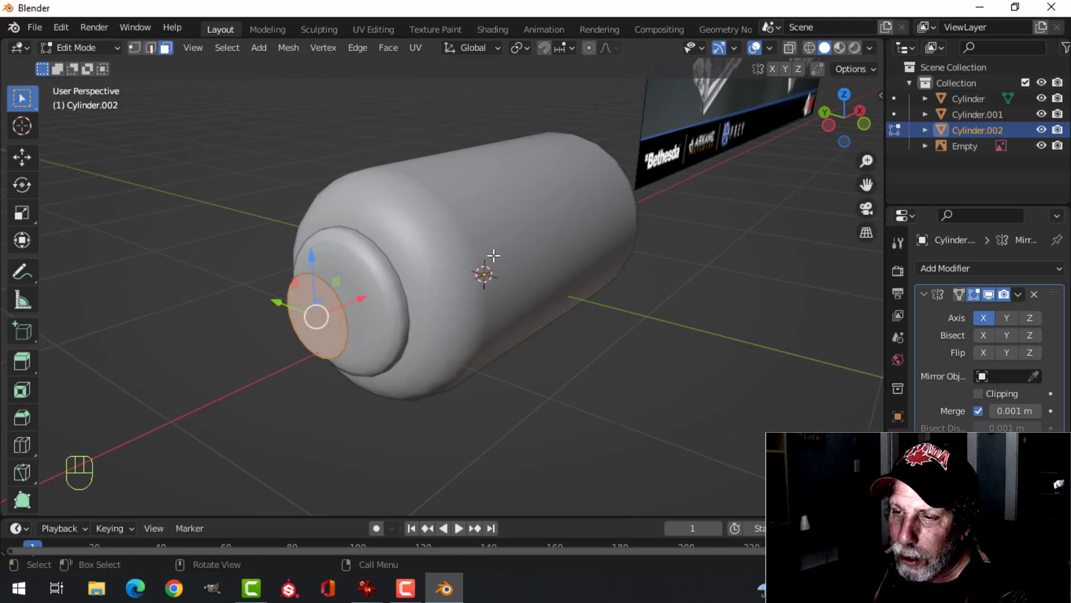
Scale the disc's face down uniformly to about 0.67 of its size
{"action": "middle_click_drag", "start_coordinate": [507, 280], "coordinate": [553, 267]}
{"action": "key", "text": "s"}
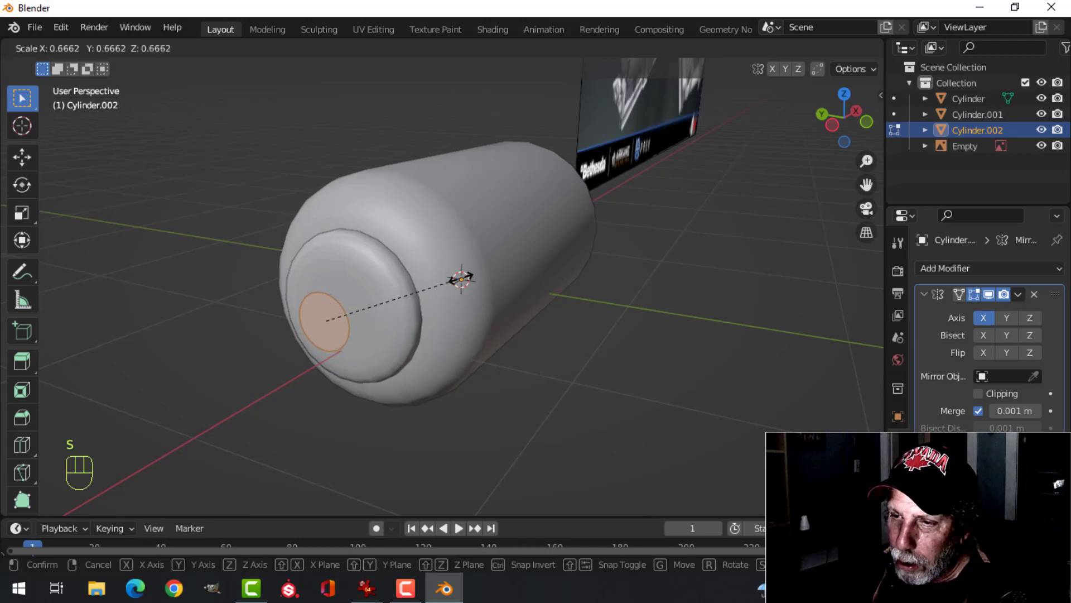
{"action": "left_click", "coordinate": [466, 276]}
Examine the shape, width and hollow centre of the hub ring on the reference tank's end cap
{"action": "middle_click_drag", "start_coordinate": [558, 270], "coordinate": [468, 262]}
{"action": "middle_click_drag", "start_coordinate": [725, 195], "coordinate": [329, 273], "text": "shift"}
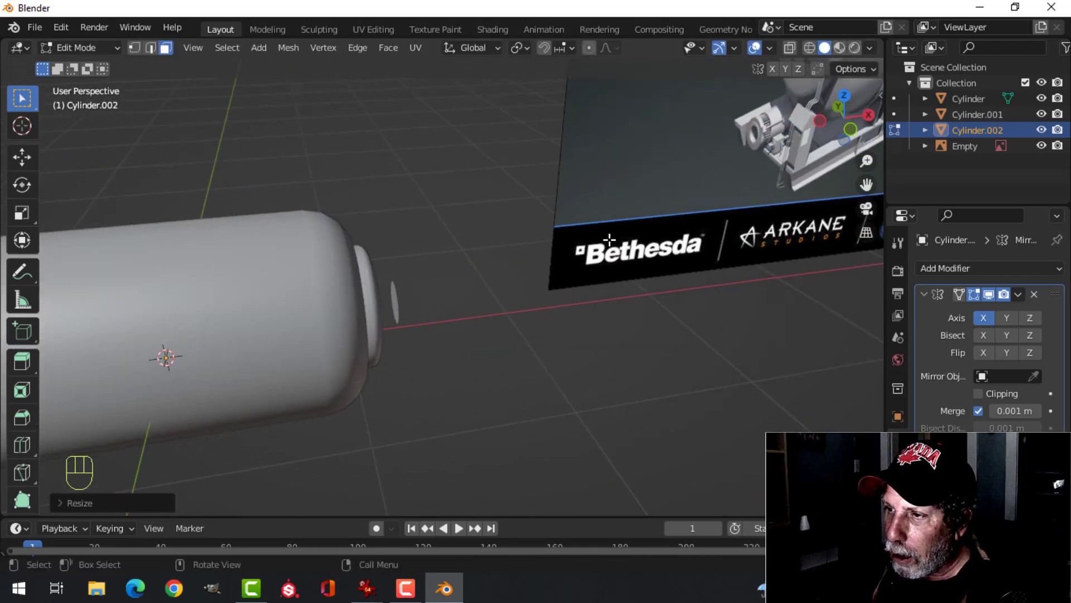
{"action": "scroll", "coordinate": [687, 206], "scroll_direction": "down", "scroll_amount": 2}
{"action": "middle_click_drag", "start_coordinate": [687, 206], "coordinate": [425, 307], "text": "shift"}
{"action": "scroll", "coordinate": [449, 201], "scroll_direction": "up", "scroll_amount": 6}
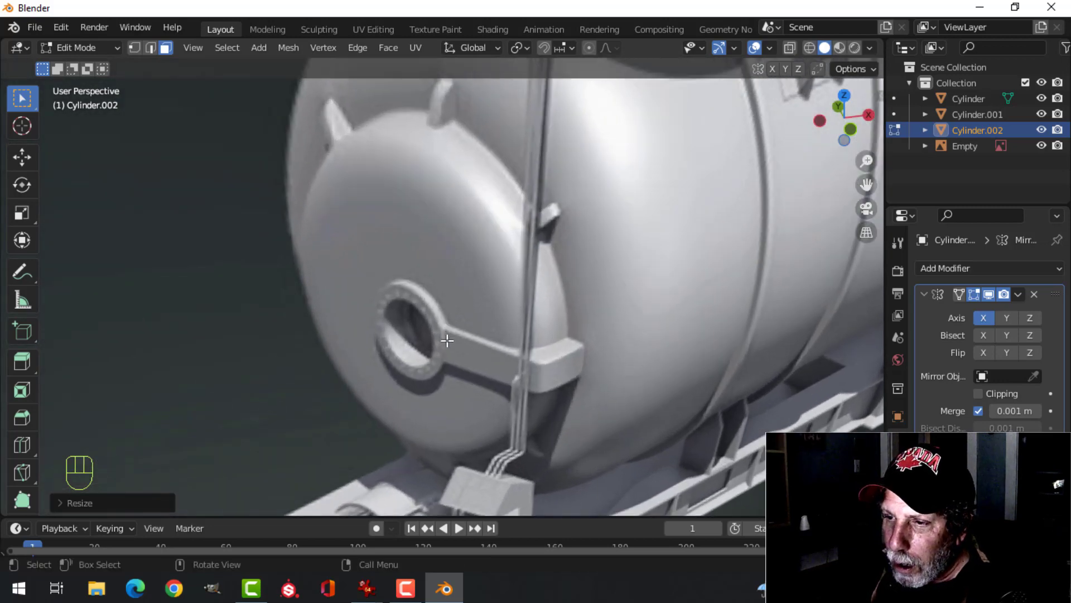
{"action": "middle_click_drag", "start_coordinate": [449, 340], "coordinate": [452, 301]}
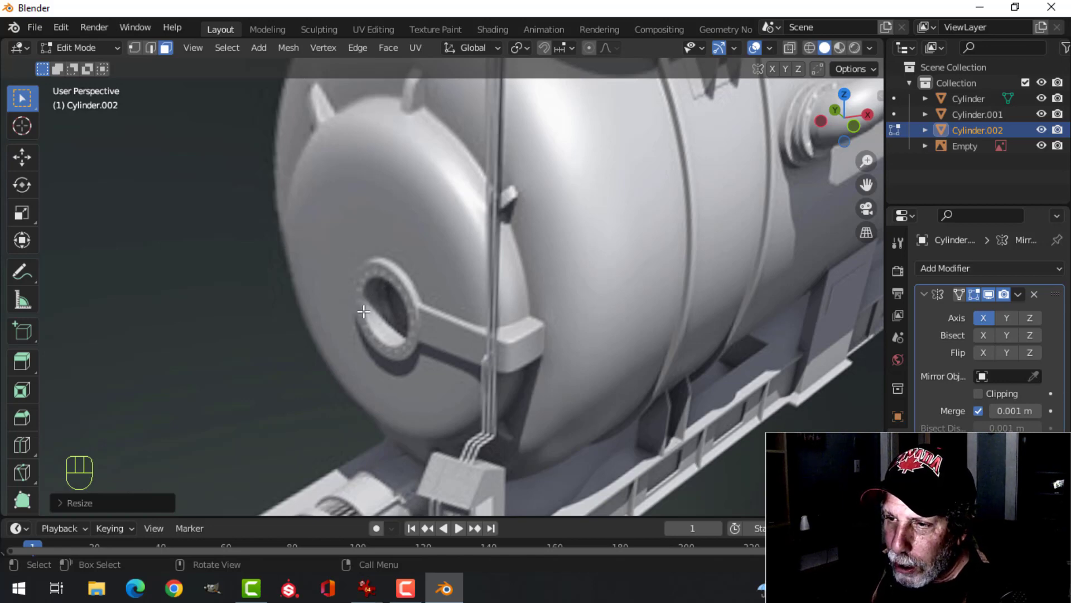
{"action": "scroll", "coordinate": [414, 290], "scroll_direction": "down", "scroll_amount": 10}
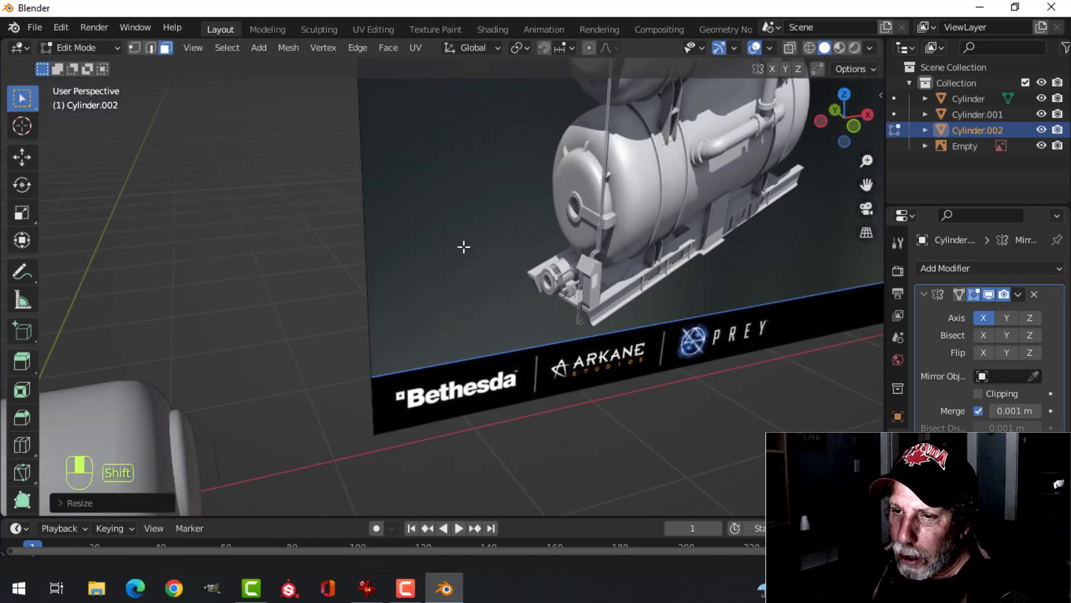
{"action": "middle_click_drag", "start_coordinate": [263, 338], "coordinate": [394, 279], "text": "shift"}
{"action": "scroll", "coordinate": [395, 280], "scroll_direction": "up", "scroll_amount": 5}
{"action": "middle_click_drag", "start_coordinate": [326, 306], "coordinate": [389, 252], "text": "shift"}
{"action": "middle_click_drag", "start_coordinate": [388, 252], "coordinate": [372, 288]}
{"action": "scroll", "coordinate": [374, 292], "scroll_direction": "up", "scroll_amount": 3}
{"action": "middle_click_drag", "start_coordinate": [372, 288], "coordinate": [416, 280]}
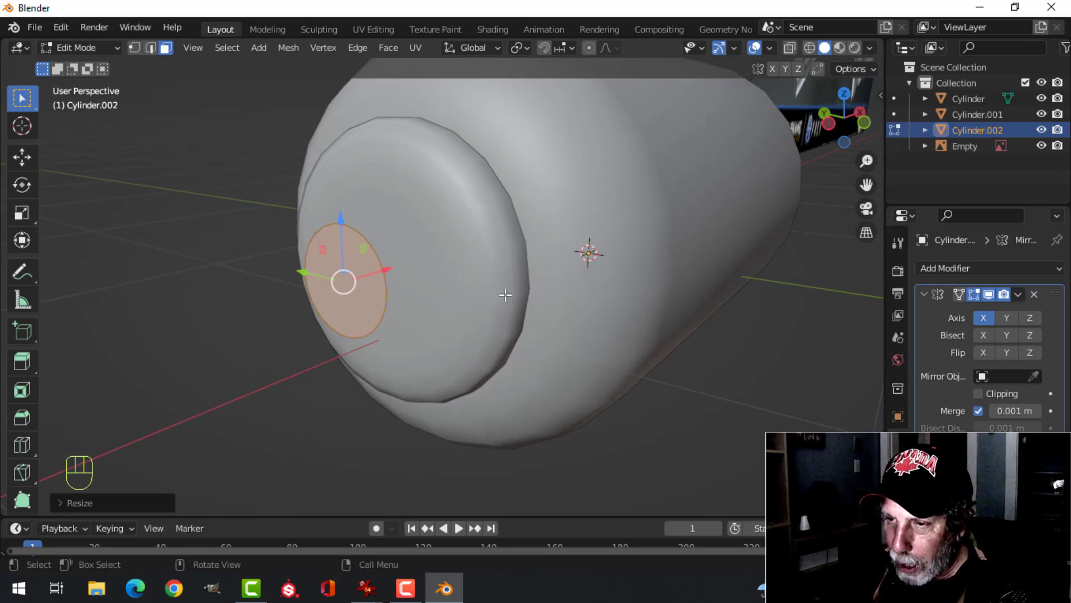
Inset the disc's face by about 0.028 m and scale the resulting inner face down to about 0.96
{"action": "key", "text": "i"}
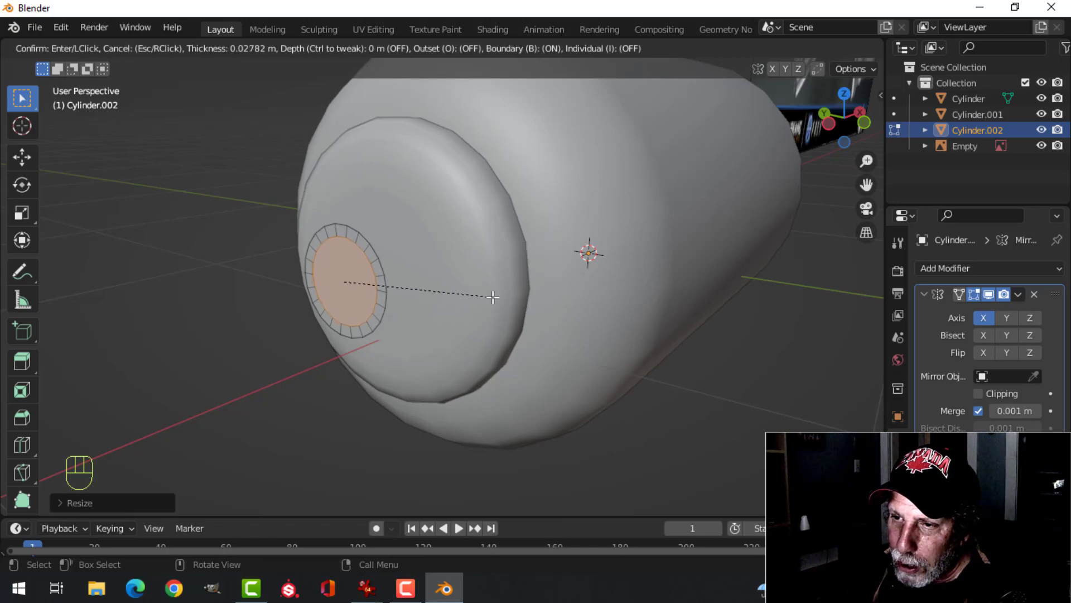
{"action": "left_click", "coordinate": [492, 296]}
{"action": "scroll", "coordinate": [619, 238], "scroll_direction": "down", "scroll_amount": 4}
{"action": "middle_click_drag", "start_coordinate": [620, 238], "coordinate": [524, 288], "text": "shift"}
{"action": "scroll", "coordinate": [775, 182], "scroll_direction": "up", "scroll_amount": 4}
{"action": "middle_click_drag", "start_coordinate": [775, 182], "coordinate": [301, 369], "text": "shift"}
{"action": "middle_click_drag", "start_coordinate": [191, 377], "coordinate": [451, 301], "text": "shift"}
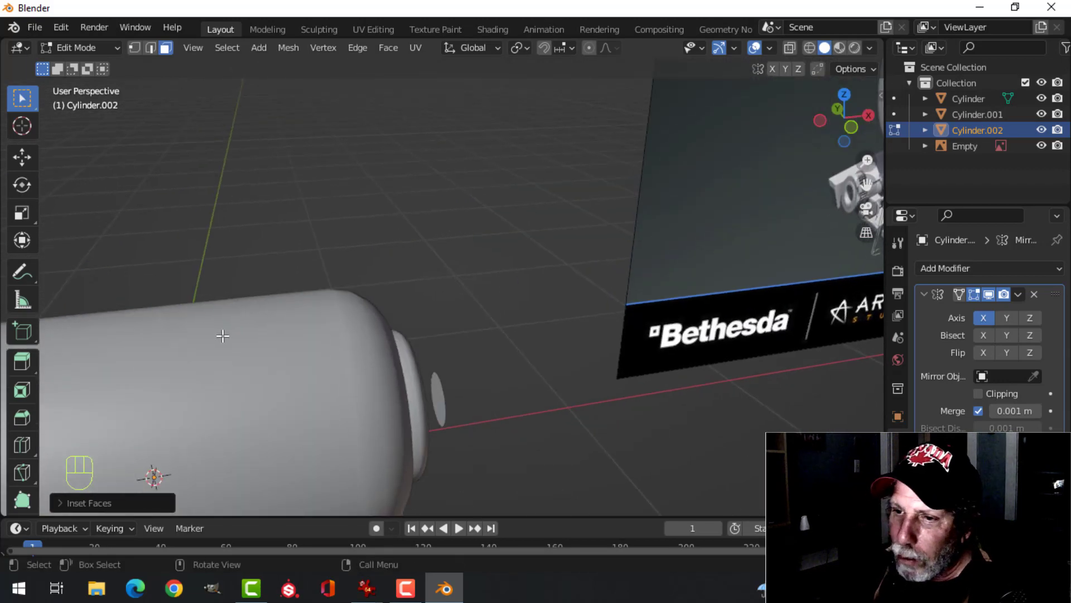
{"action": "middle_click_drag", "start_coordinate": [222, 335], "coordinate": [325, 351]}
{"action": "scroll", "coordinate": [325, 351], "scroll_direction": "down", "scroll_amount": 3}
{"action": "middle_click_drag", "start_coordinate": [289, 383], "coordinate": [302, 278], "text": "shift"}
{"action": "scroll", "coordinate": [302, 277], "scroll_direction": "up", "scroll_amount": 6}
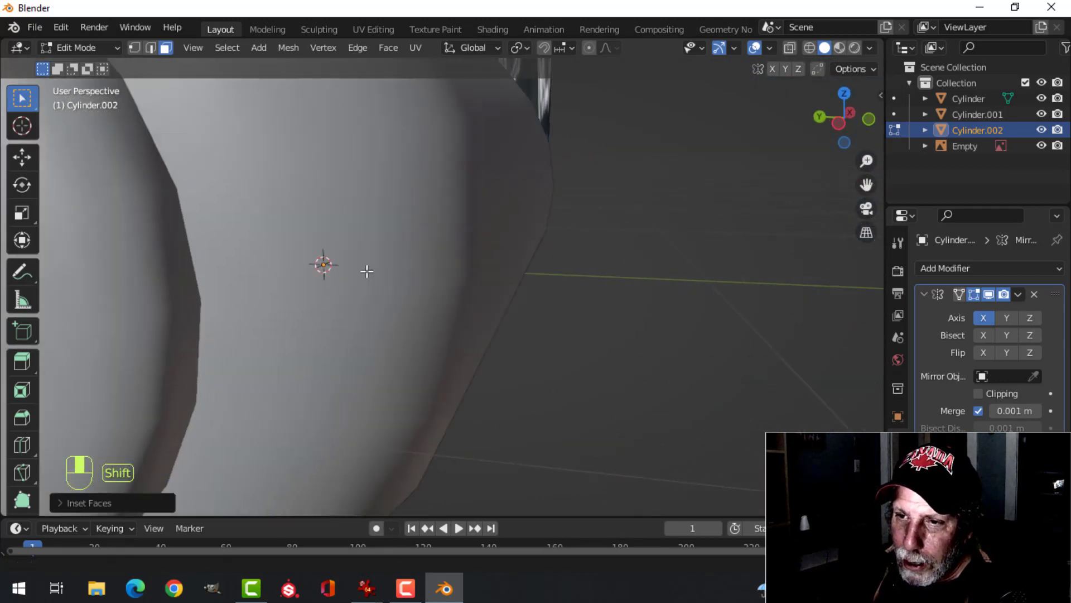
{"action": "scroll", "coordinate": [366, 270], "scroll_direction": "down", "scroll_amount": 4}
{"action": "key", "text": "s"}
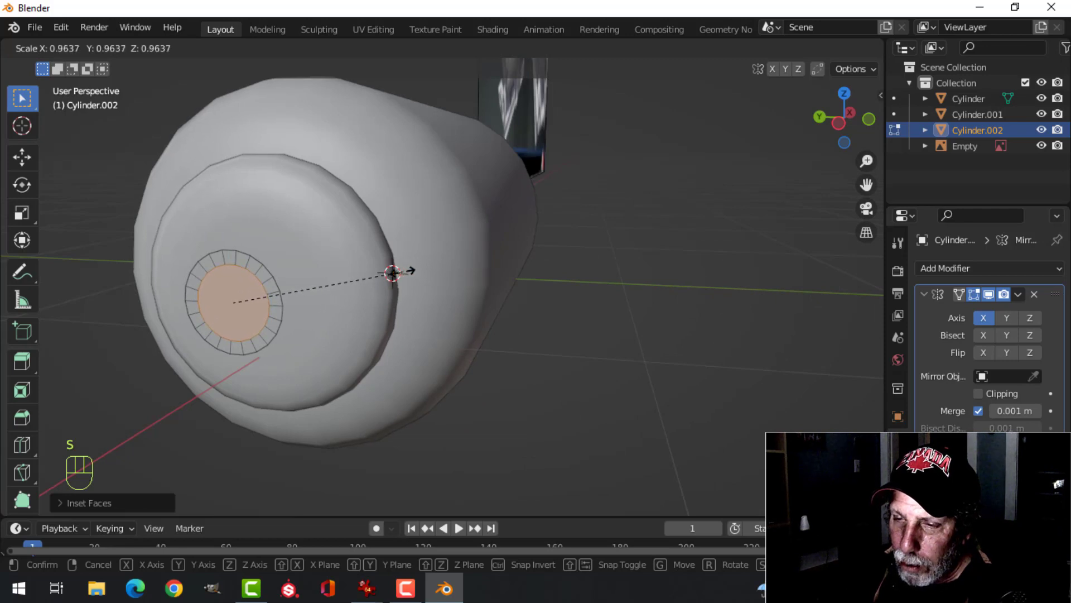
{"action": "left_click", "coordinate": [394, 272]}
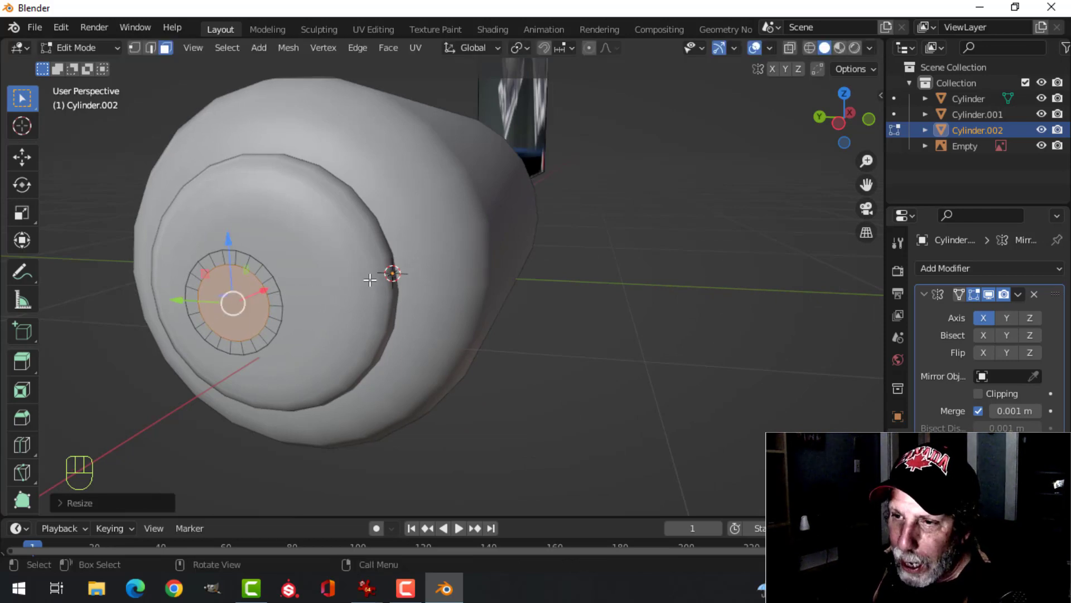
Delete the disc's inner face so only the flat ring around it is left
{"action": "key", "text": "x"}
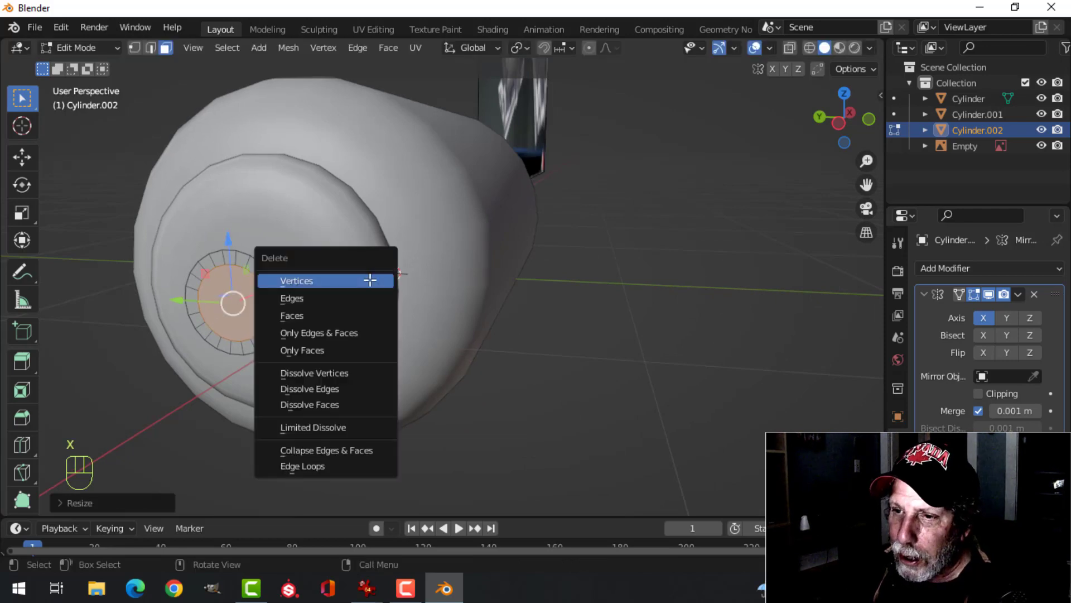
{"action": "left_click", "coordinate": [336, 315]}
Extrude the whole flat ring along the X axis toward the end cap to give it thickness, then return to Object Mode
{"action": "key", "text": "a"}
{"action": "middle_click_drag", "start_coordinate": [359, 277], "coordinate": [518, 263]}
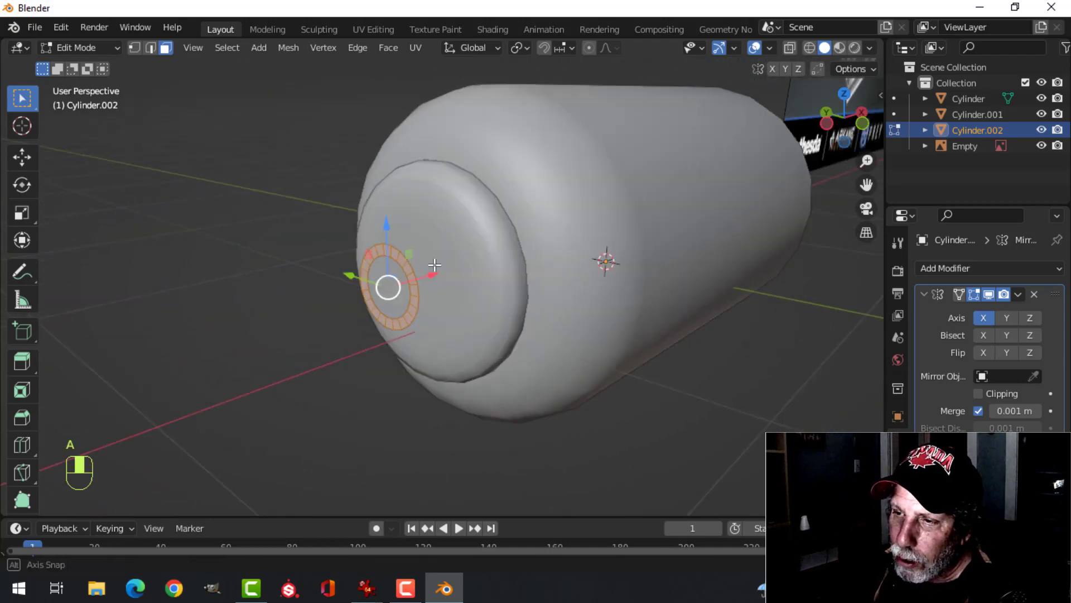
{"action": "middle_click_drag", "start_coordinate": [430, 270], "coordinate": [321, 262]}
{"action": "middle_click_drag", "start_coordinate": [320, 263], "coordinate": [347, 292], "text": "shift"}
{"action": "scroll", "coordinate": [439, 237], "scroll_direction": "up", "scroll_amount": 1}
{"action": "scroll", "coordinate": [423, 264], "scroll_direction": "up", "scroll_amount": 4}
{"action": "scroll", "coordinate": [357, 296], "scroll_direction": "down", "scroll_amount": 2}
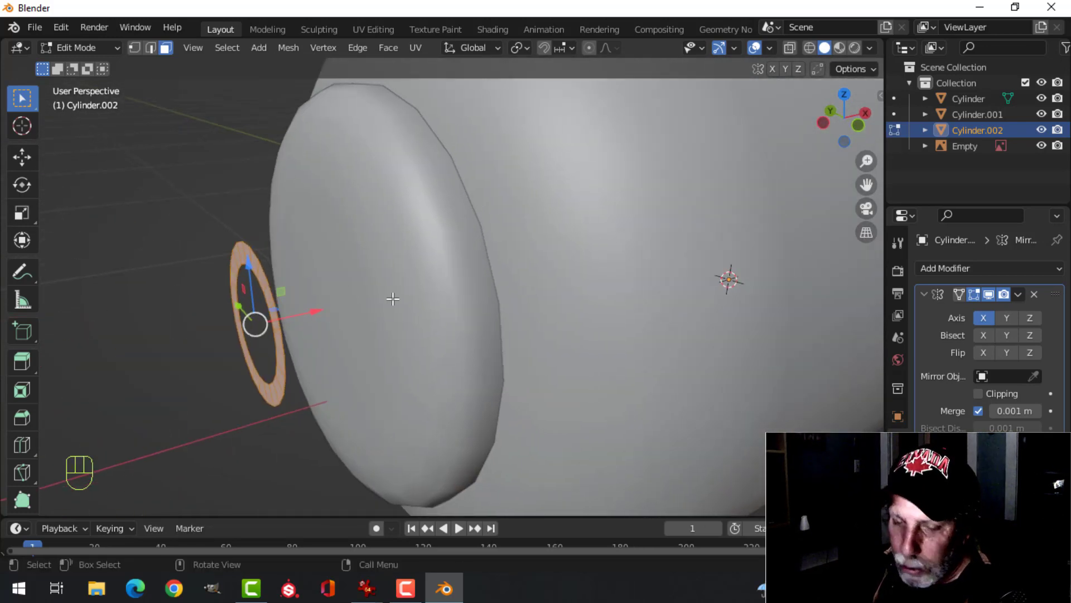
{"action": "key", "text": "e"}
{"action": "left_click", "coordinate": [413, 300]}
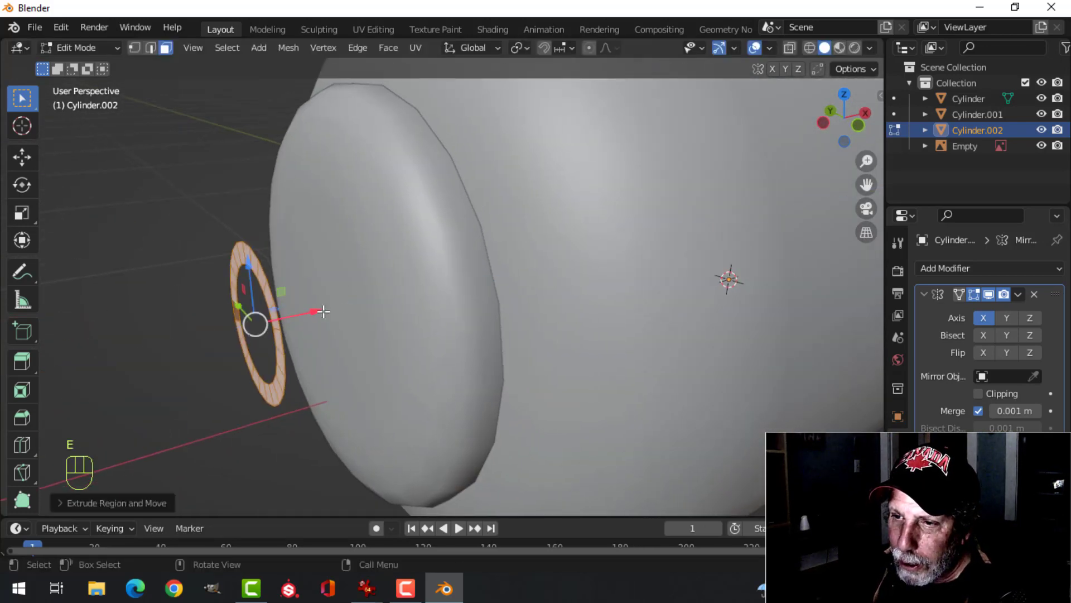
{"action": "left_click_drag", "start_coordinate": [323, 310], "coordinate": [347, 298]}
{"action": "middle_click_drag", "start_coordinate": [392, 307], "coordinate": [407, 278]}
{"action": "middle_click_drag", "start_coordinate": [428, 227], "coordinate": [404, 266], "text": "shift"}
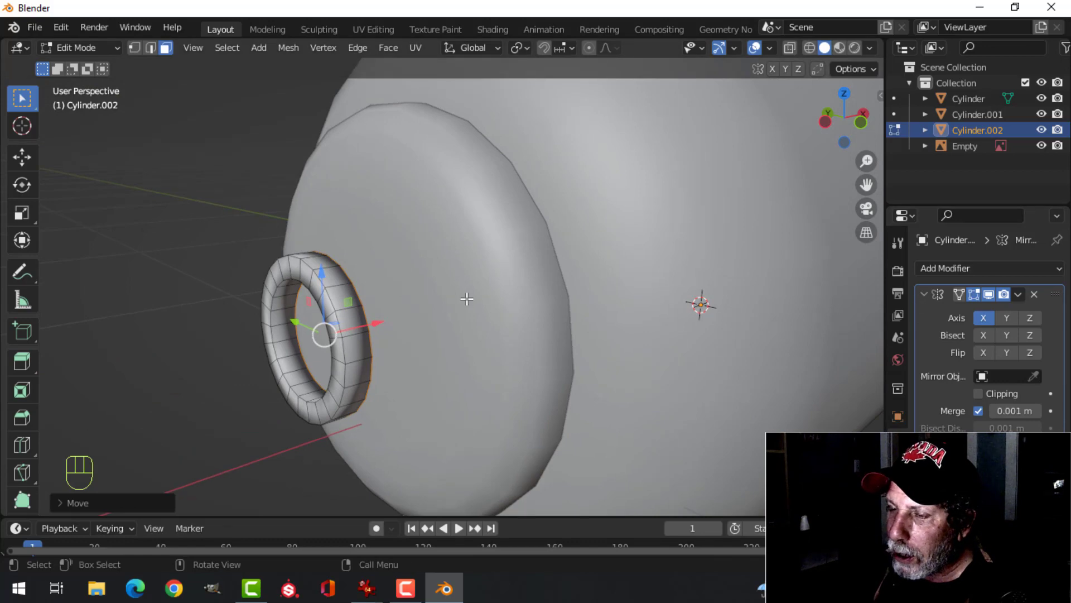
{"action": "key", "text": "Tab"}
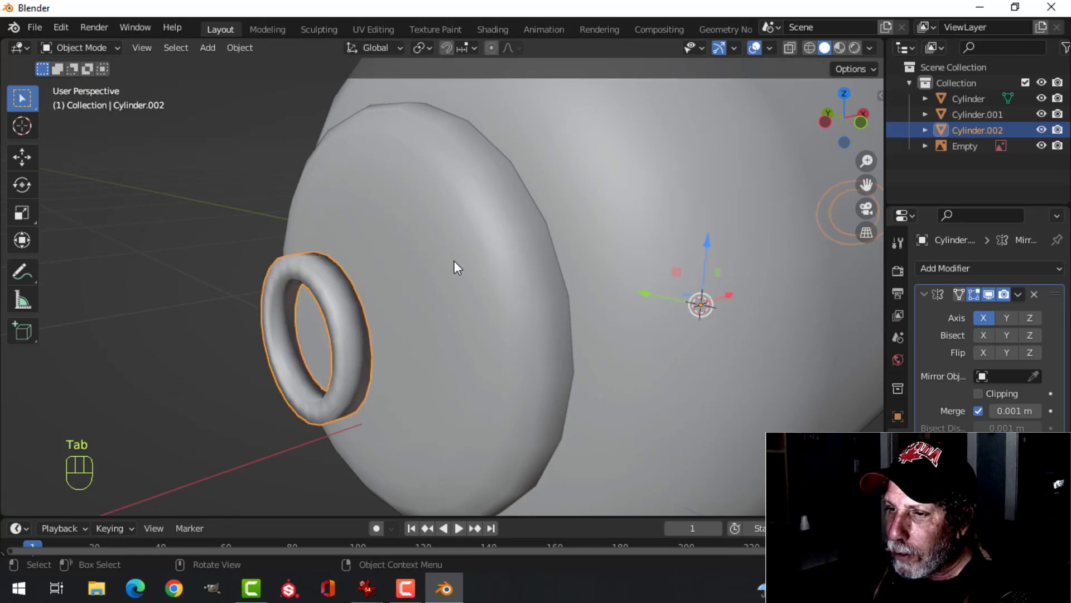
Examine the smooth shading on the end cap and compare it with the hub ring's
{"action": "left_click", "coordinate": [454, 260]}
{"action": "scroll", "coordinate": [445, 286], "scroll_direction": "down", "scroll_amount": 3}
{"action": "middle_click_drag", "start_coordinate": [444, 287], "coordinate": [531, 280]}
{"action": "scroll", "coordinate": [480, 281], "scroll_direction": "up", "scroll_amount": 4}
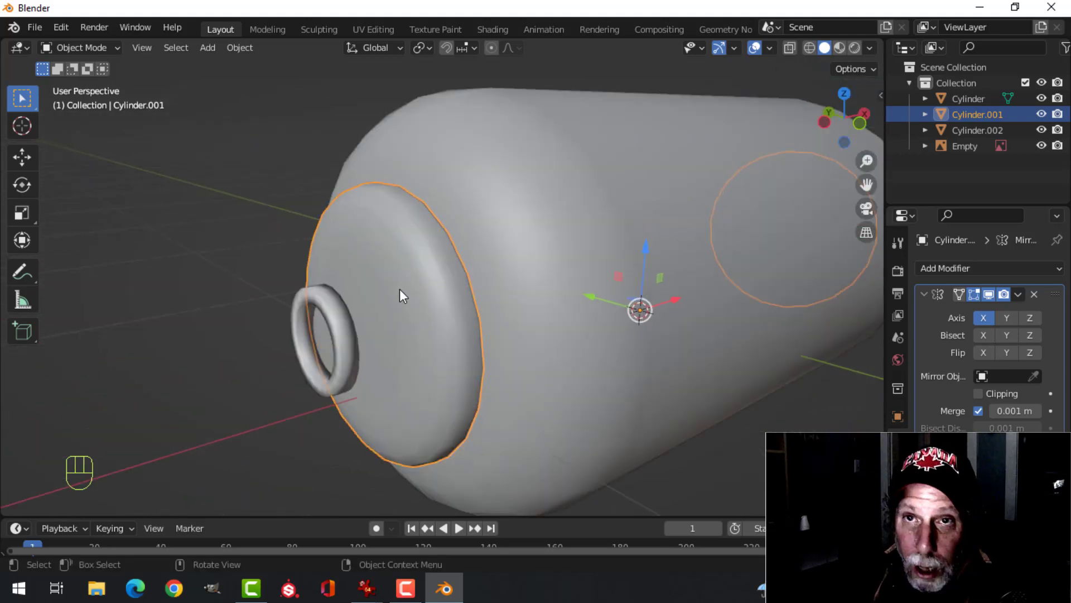
{"action": "left_click", "coordinate": [333, 316]}
{"action": "left_click", "coordinate": [417, 251]}
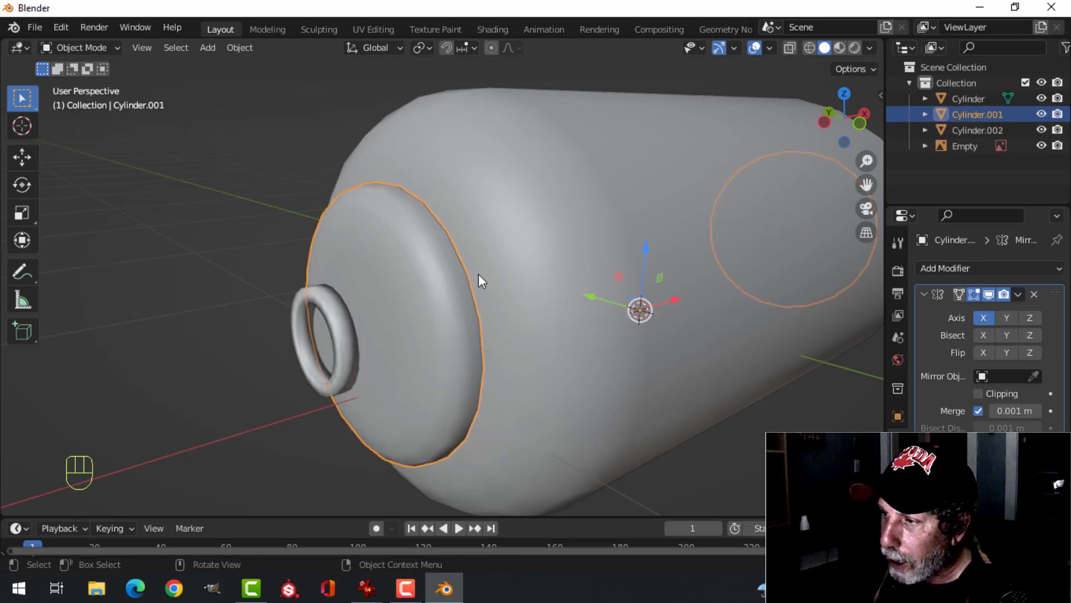
{"action": "right_click", "coordinate": [396, 285]}
{"action": "left_click", "coordinate": [390, 276]}
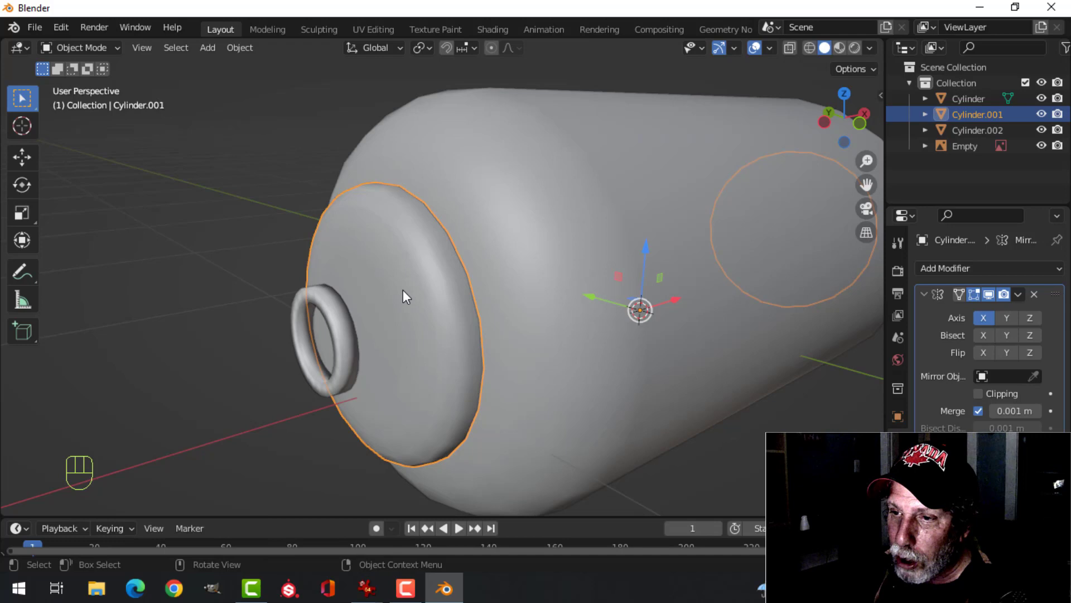
Shade the hub ring flat and inspect its facets from several angles
{"action": "left_click", "coordinate": [329, 306]}
{"action": "middle_click_drag", "start_coordinate": [335, 305], "coordinate": [374, 280], "text": "shift"}
{"action": "scroll", "coordinate": [354, 292], "scroll_direction": "up", "scroll_amount": 3}
{"action": "scroll", "coordinate": [366, 275], "scroll_direction": "down", "scroll_amount": 2}
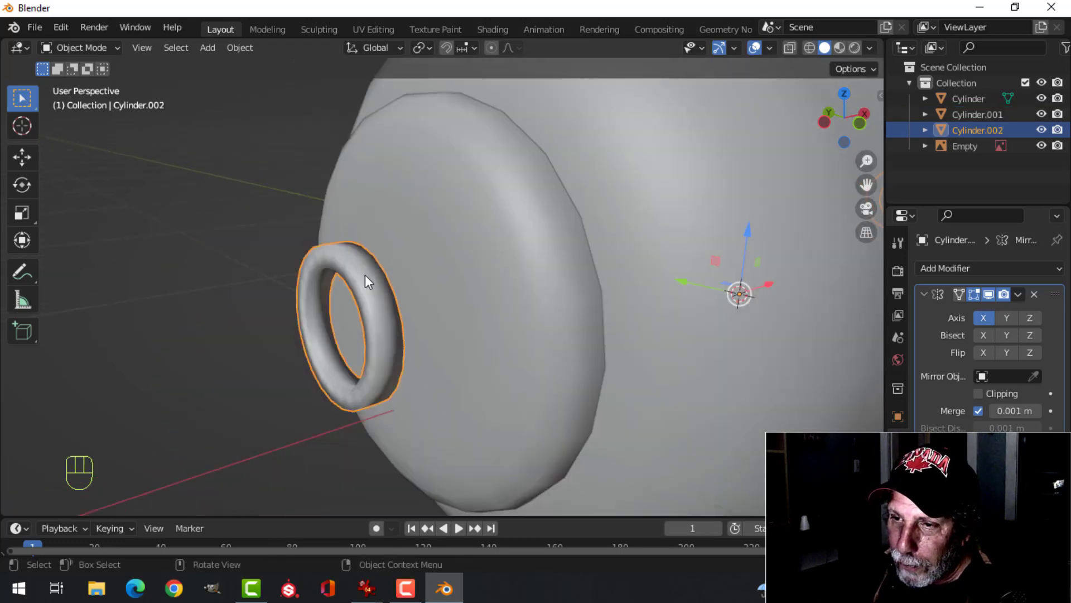
{"action": "right_click", "coordinate": [344, 267]}
{"action": "left_click", "coordinate": [302, 285]}
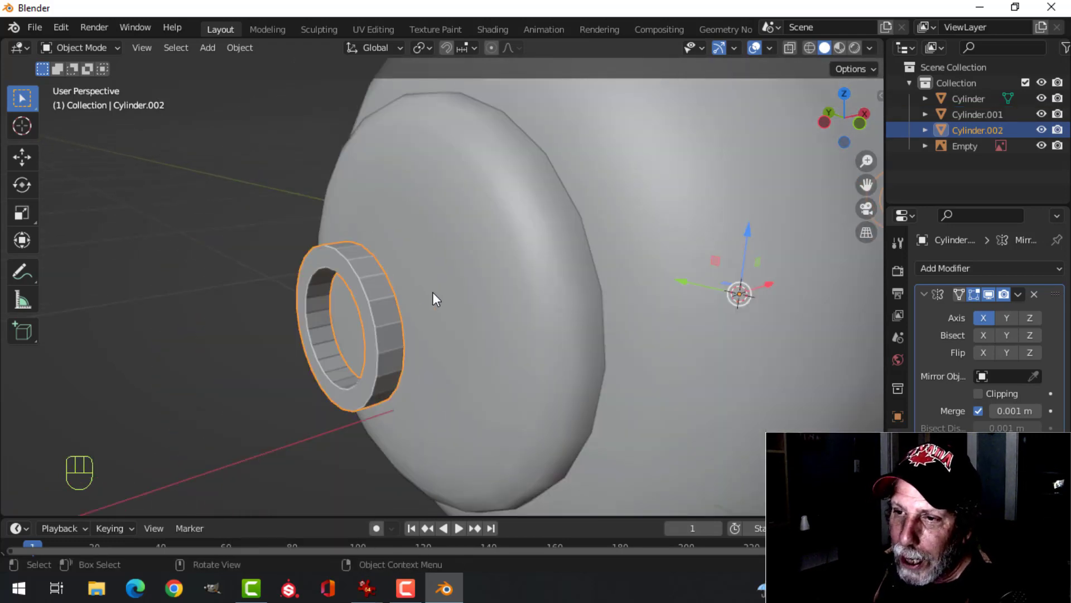
{"action": "middle_click_drag", "start_coordinate": [440, 299], "coordinate": [451, 271]}
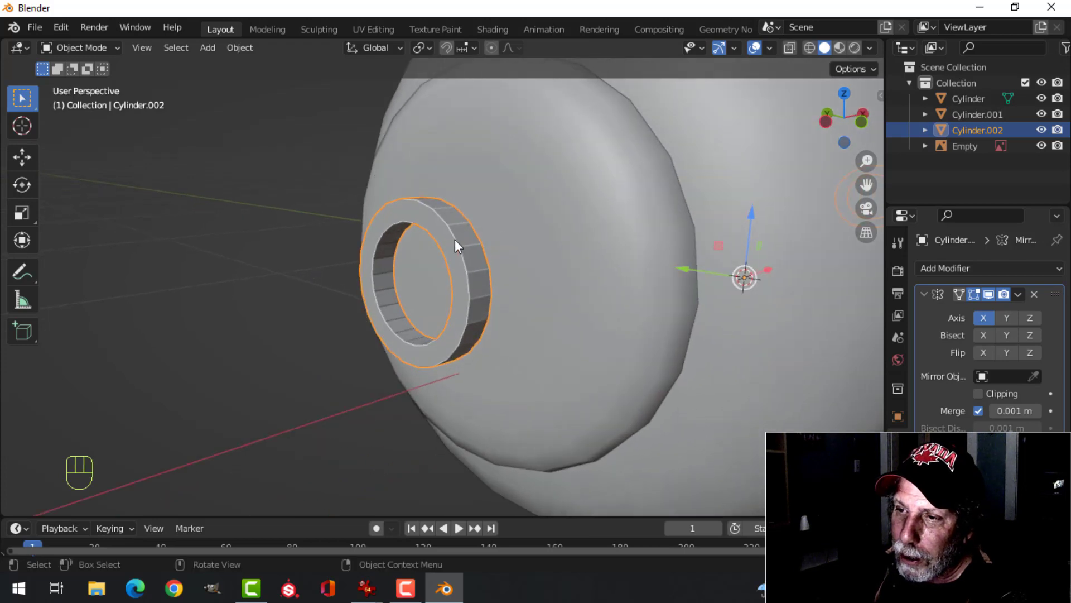
{"action": "scroll", "coordinate": [454, 247], "scroll_direction": "up", "scroll_amount": 2}
{"action": "scroll", "coordinate": [454, 248], "scroll_direction": "down", "scroll_amount": 3}
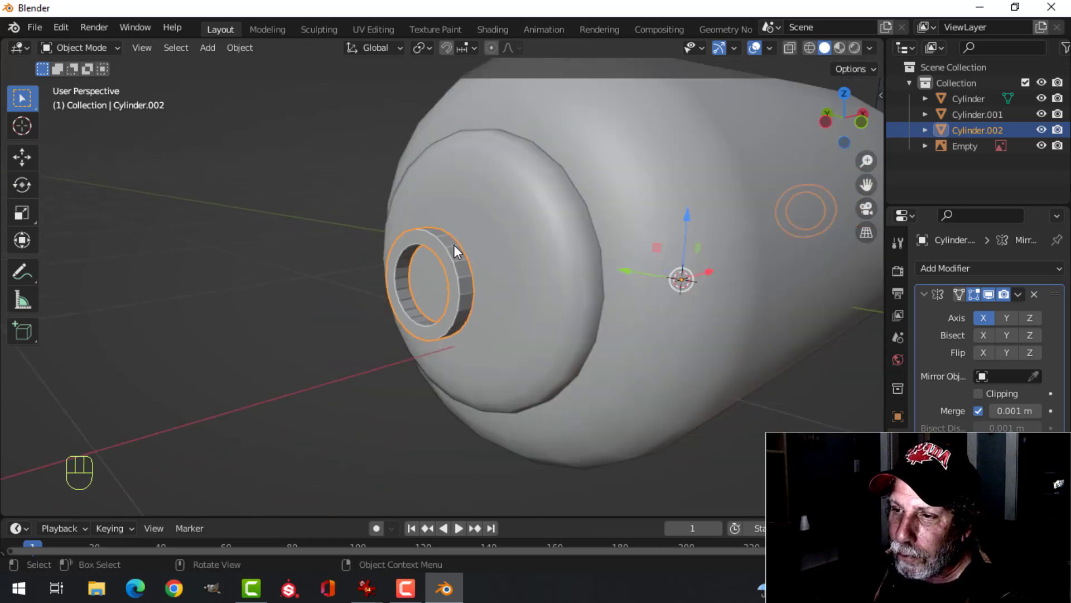
{"action": "middle_click_drag", "start_coordinate": [458, 245], "coordinate": [375, 280]}
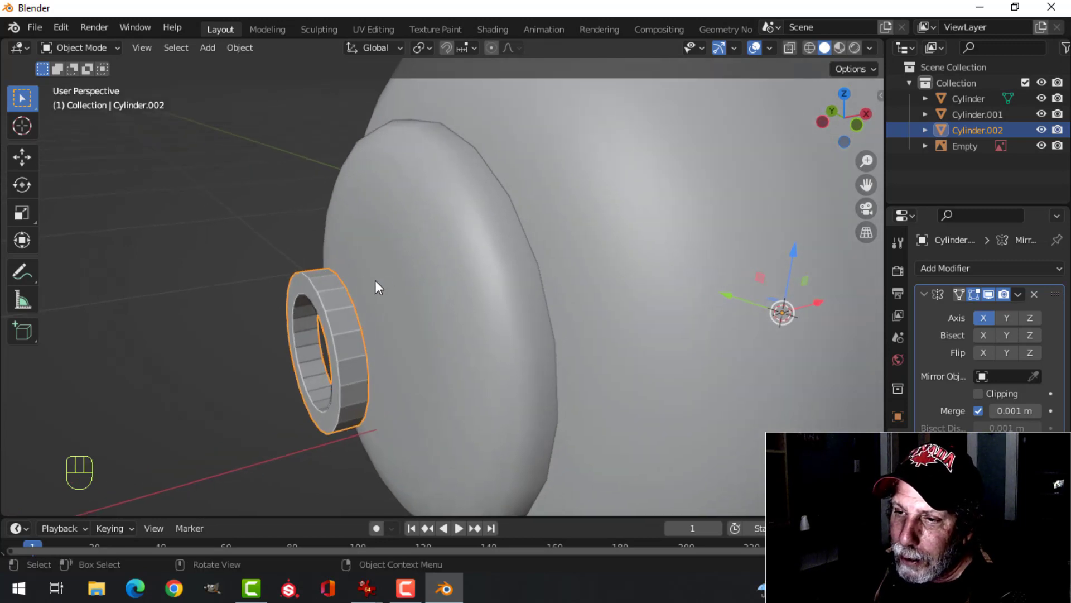
Shade the hub ring smooth and inspect its rims up close
{"action": "right_click", "coordinate": [342, 303]}
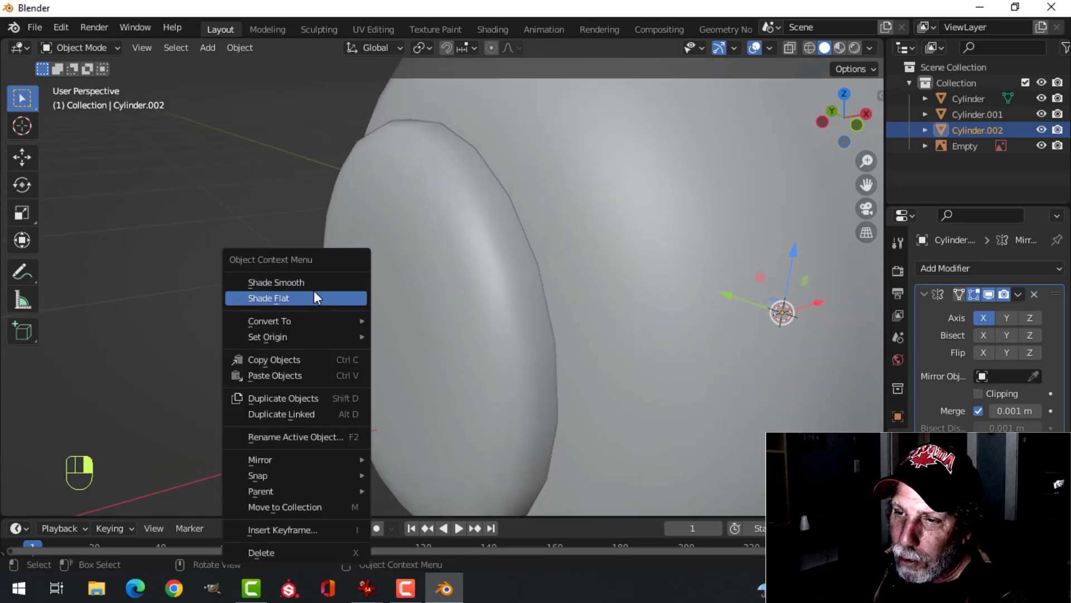
{"action": "left_click", "coordinate": [309, 283]}
{"action": "scroll", "coordinate": [342, 310], "scroll_direction": "down", "scroll_amount": 2}
{"action": "middle_click_drag", "start_coordinate": [343, 311], "coordinate": [429, 284], "text": "shift"}
{"action": "scroll", "coordinate": [429, 283], "scroll_direction": "up", "scroll_amount": 5}
{"action": "middle_click_drag", "start_coordinate": [494, 268], "coordinate": [433, 285], "text": "shift"}
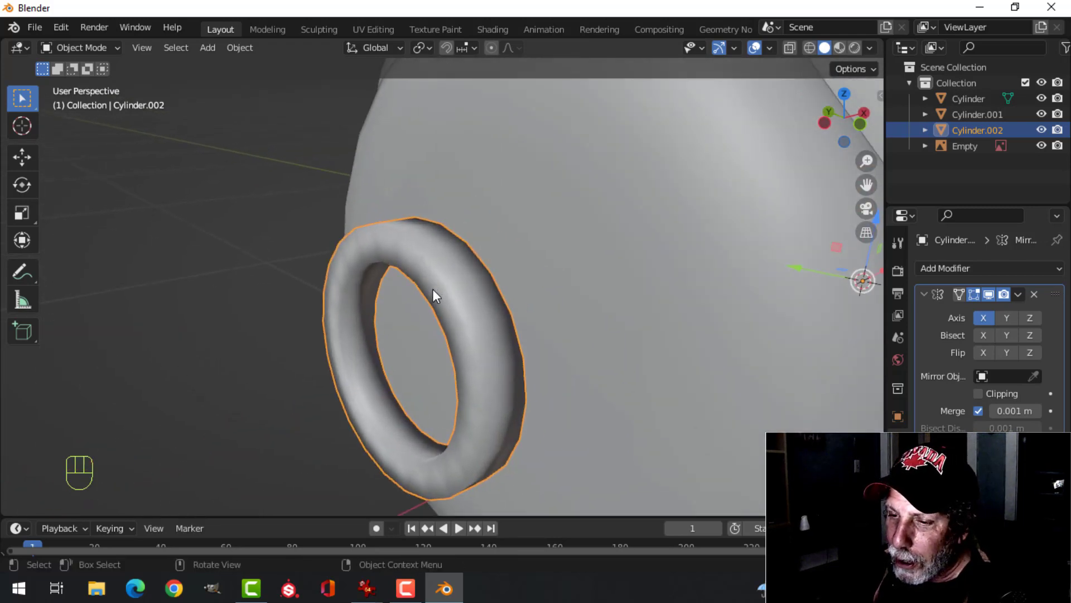
Switch to IrfanView and enlarge the fuel tank reference to examine the edges of the hub ring on its end cap
{"action": "mouse_move", "coordinate": [372, 589]}
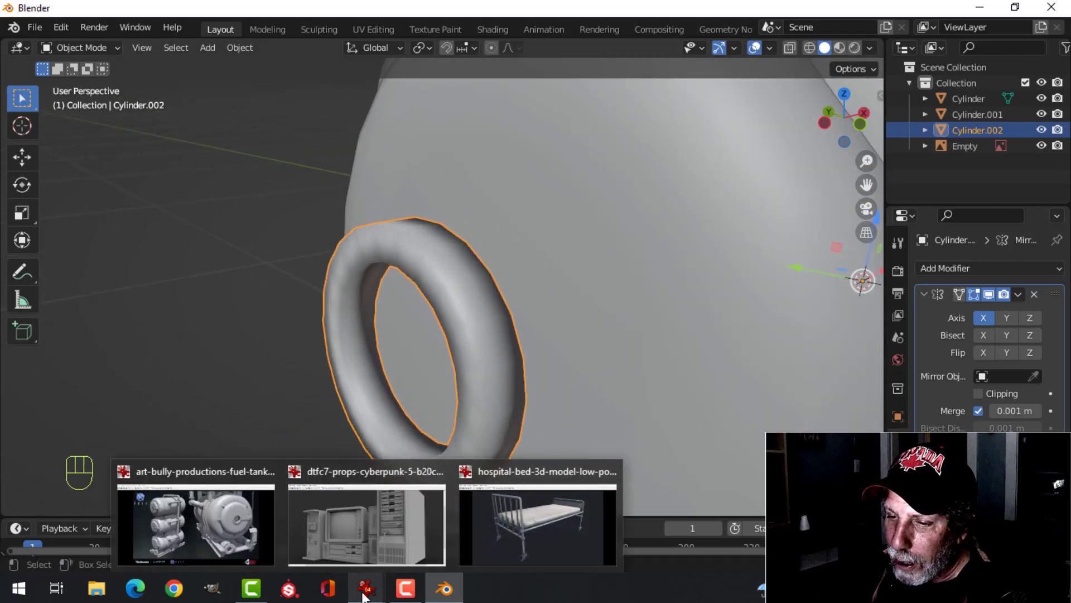
{"action": "left_click", "coordinate": [226, 516]}
{"action": "scroll", "coordinate": [329, 257], "scroll_direction": "down", "scroll_amount": 1}
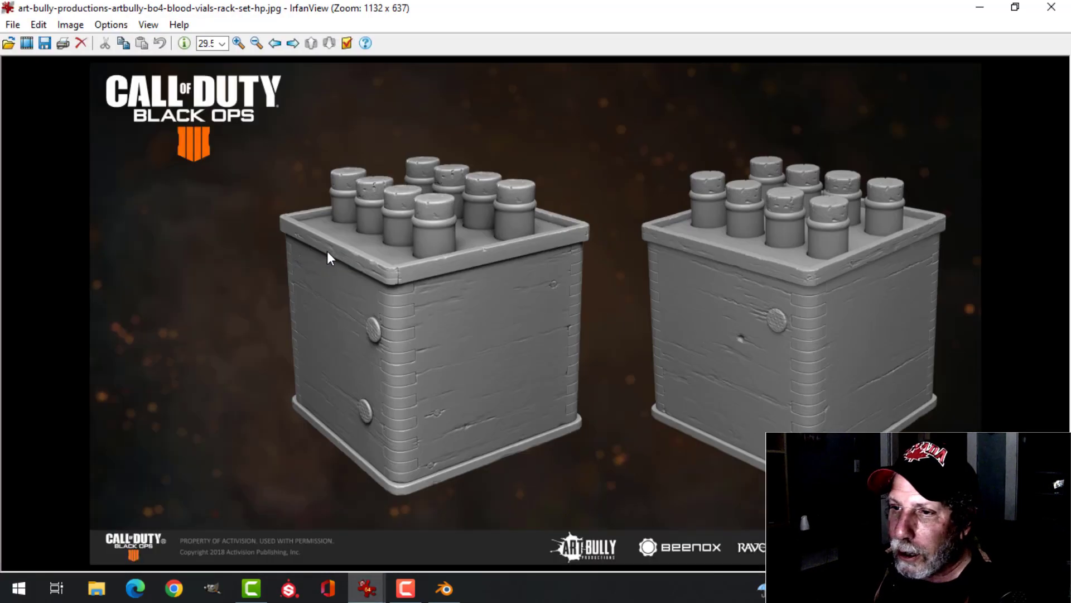
{"action": "scroll", "coordinate": [380, 286], "scroll_direction": "down", "scroll_amount": 1}
{"action": "scroll", "coordinate": [502, 305], "scroll_direction": "down", "scroll_amount": 1}
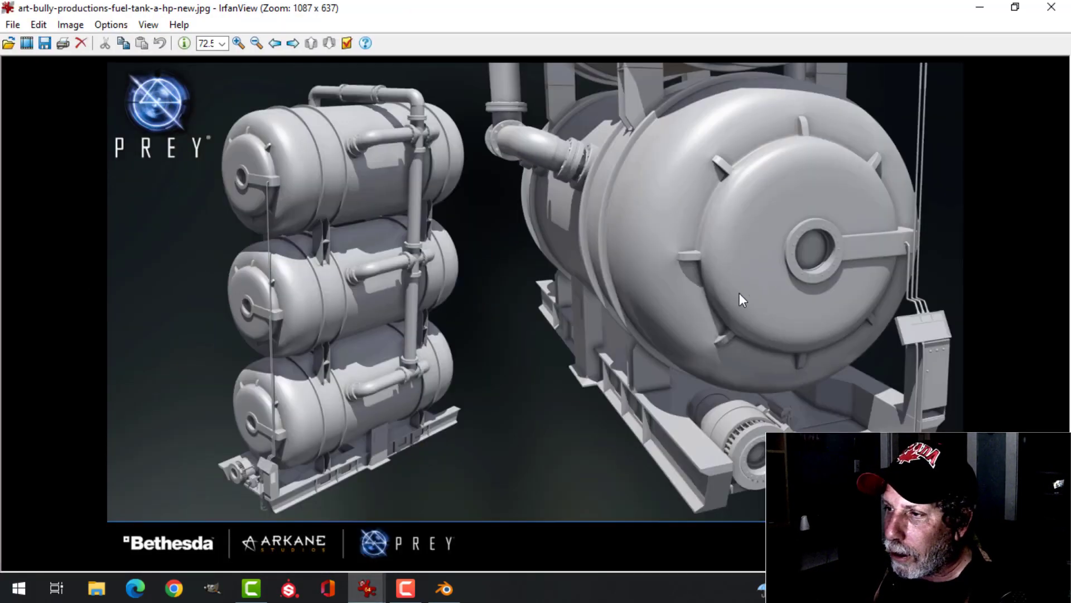
{"action": "left_click", "coordinate": [236, 44]}
{"action": "left_click", "coordinate": [236, 45]}
{"action": "left_click", "coordinate": [236, 45]}
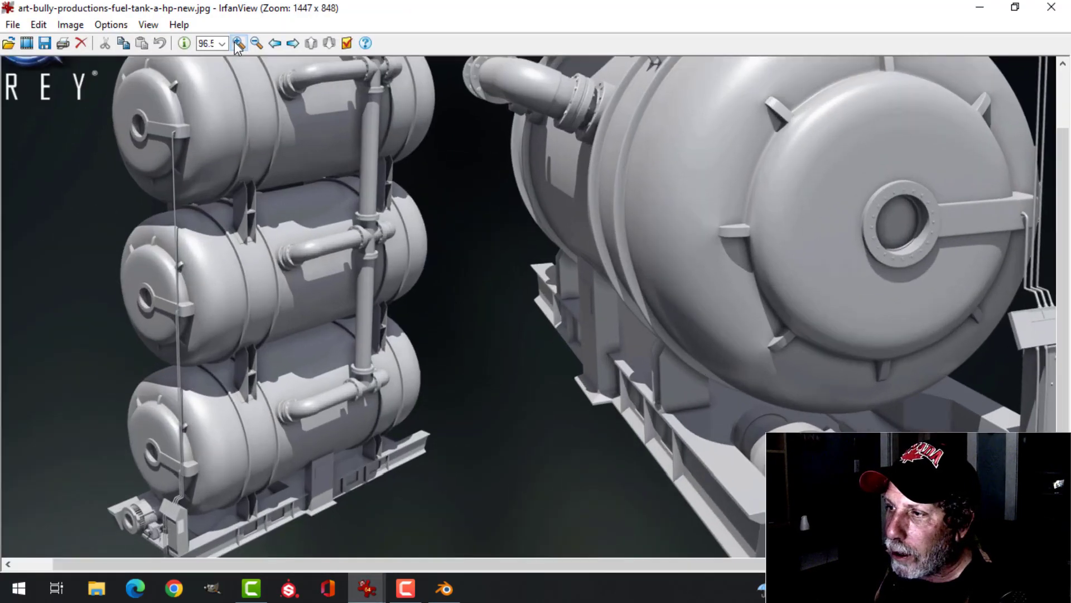
{"action": "left_click", "coordinate": [236, 45]}
{"action": "left_click", "coordinate": [236, 45]}
{"action": "left_click", "coordinate": [237, 44]}
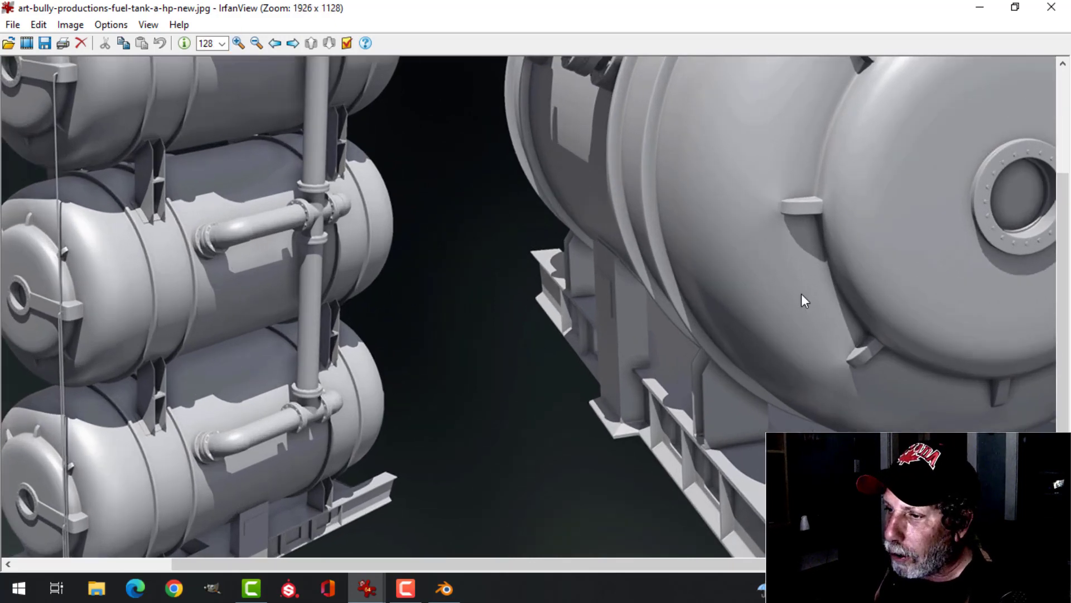
{"action": "left_click_drag", "start_coordinate": [715, 565], "coordinate": [873, 565]}
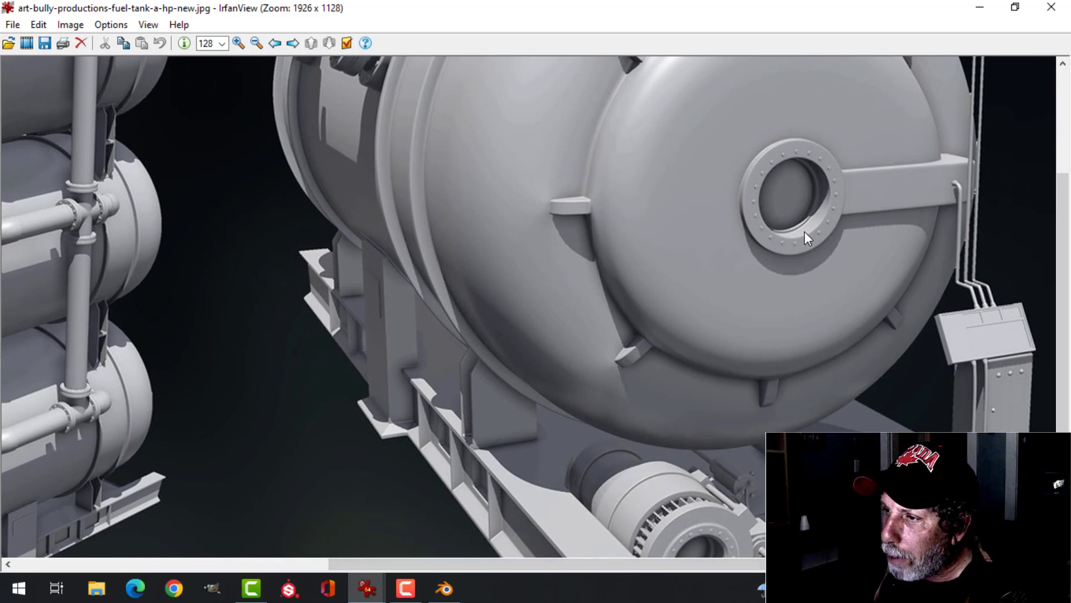
Return to Blender and open the hub ring in Edit Mode with edge selection active and nothing selected
{"action": "left_click", "coordinate": [444, 588]}
{"action": "scroll", "coordinate": [450, 268], "scroll_direction": "up", "scroll_amount": 4}
{"action": "scroll", "coordinate": [444, 269], "scroll_direction": "down", "scroll_amount": 4}
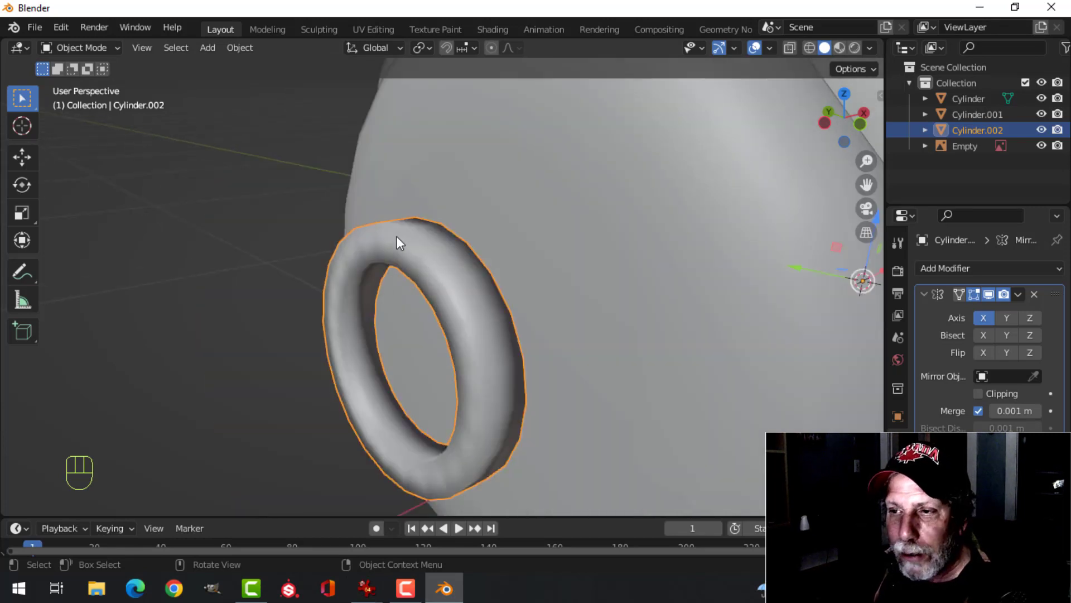
{"action": "key", "text": "Tab"}
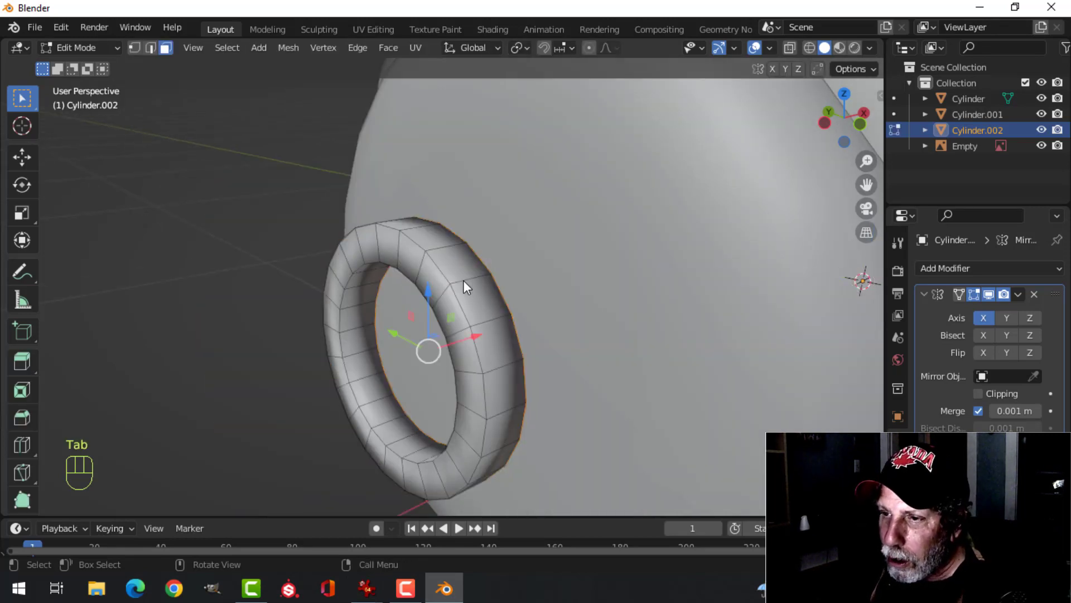
{"action": "key", "text": "2"}
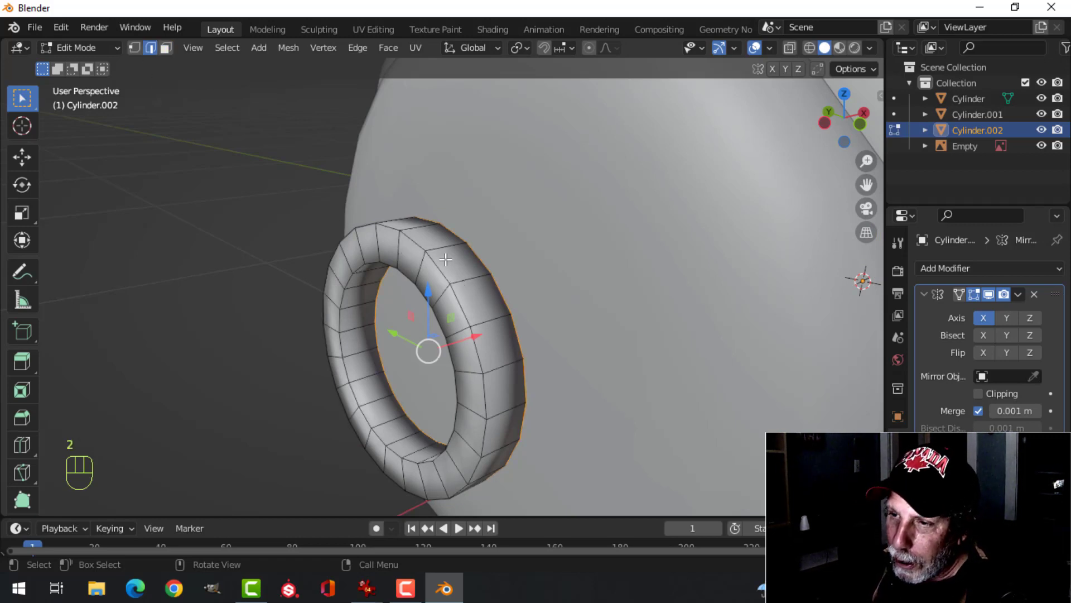
{"action": "key", "text": "alt+a"}
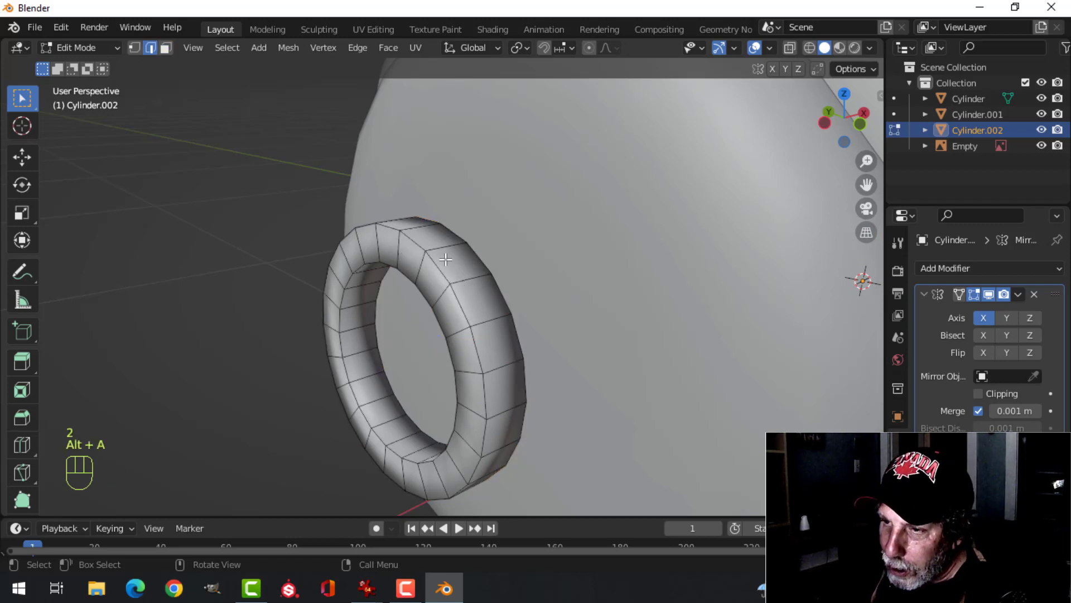
{"action": "left_click", "coordinate": [413, 239]}
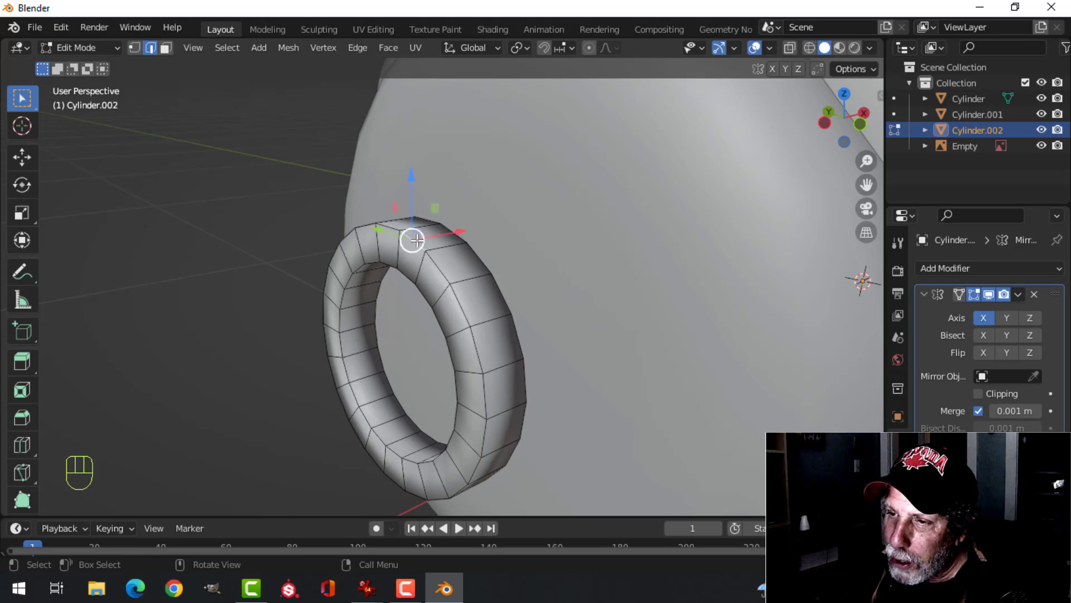
{"action": "left_click", "coordinate": [437, 268]}
{"action": "left_click", "coordinate": [454, 301]}
{"action": "left_click", "coordinate": [420, 292]}
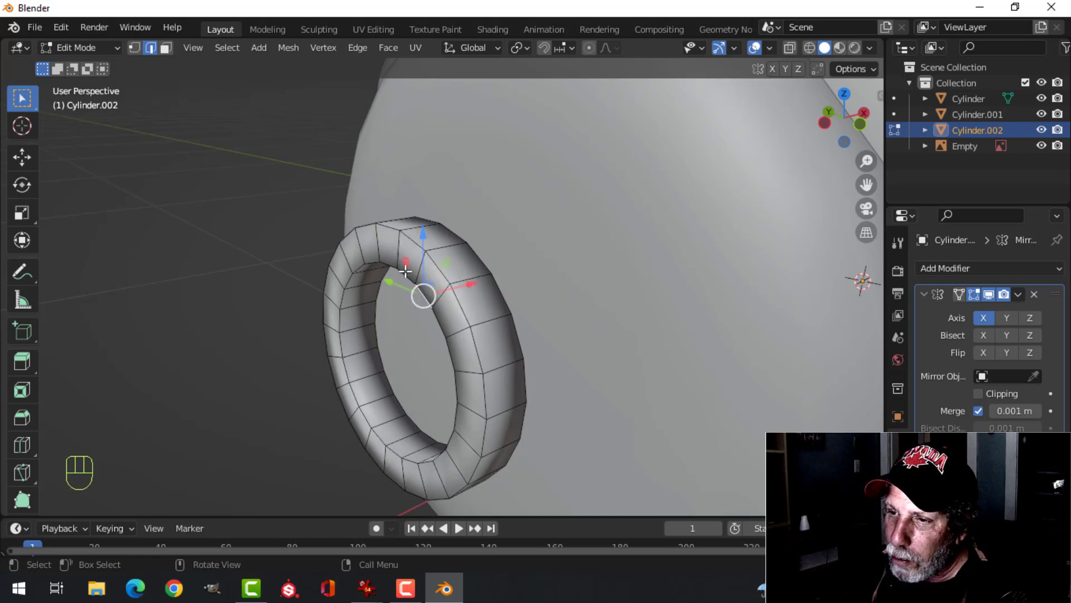
{"action": "left_click", "coordinate": [401, 277]}
{"action": "middle_click_drag", "start_coordinate": [529, 255], "coordinate": [480, 257]}
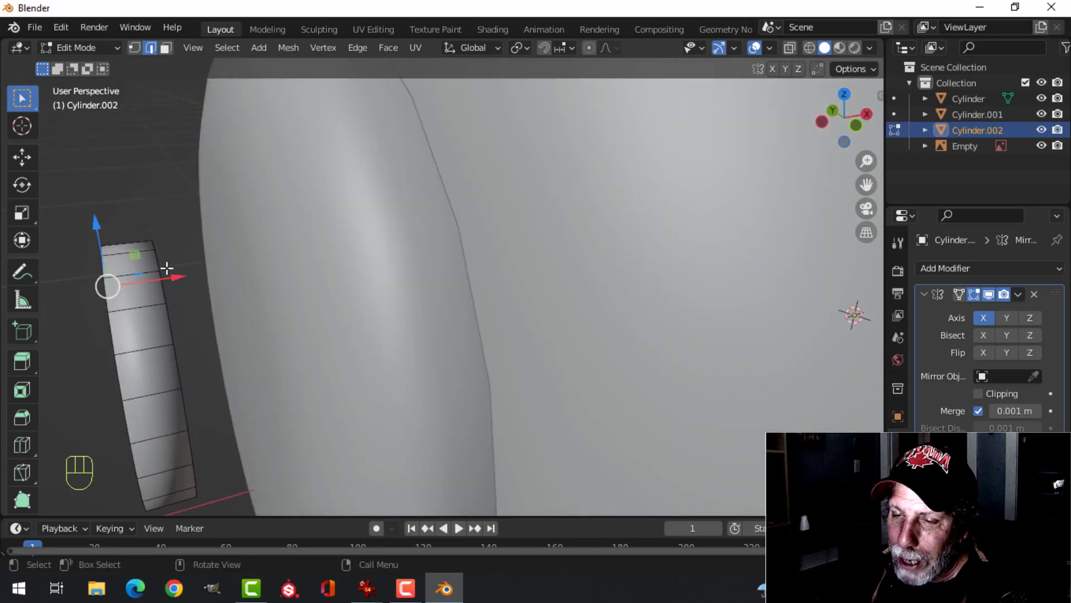
{"action": "middle_click_drag", "start_coordinate": [315, 250], "coordinate": [347, 242]}
{"action": "key", "text": "alt+a"}
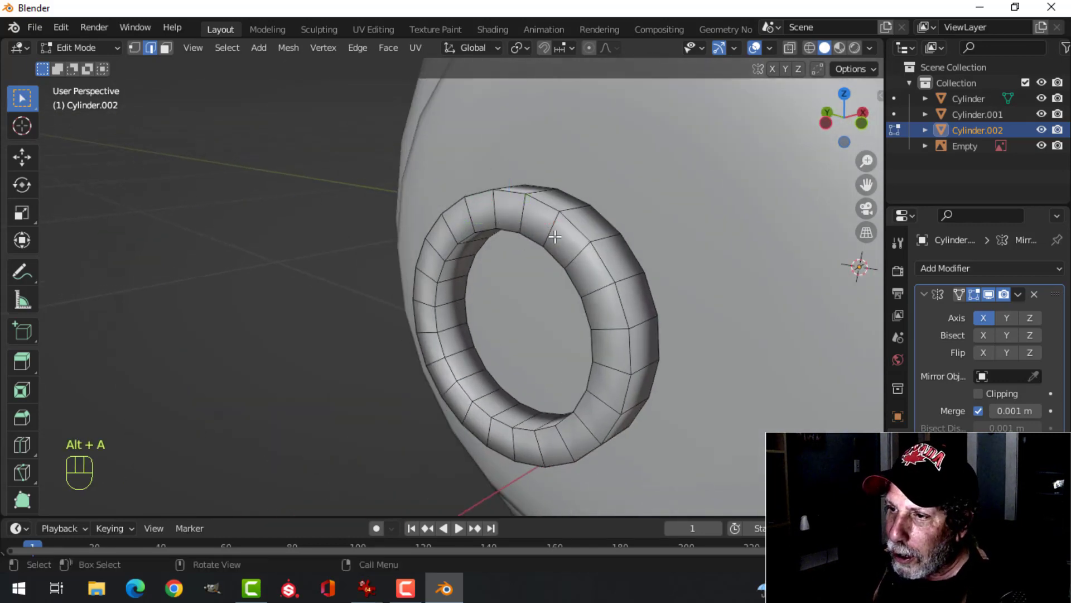
Select both the inner and outer edge loops bordering the hub ring's front face
{"action": "middle_click_drag", "start_coordinate": [554, 237], "coordinate": [488, 234]}
{"action": "left_click", "coordinate": [437, 222], "text": "alt+shift"}
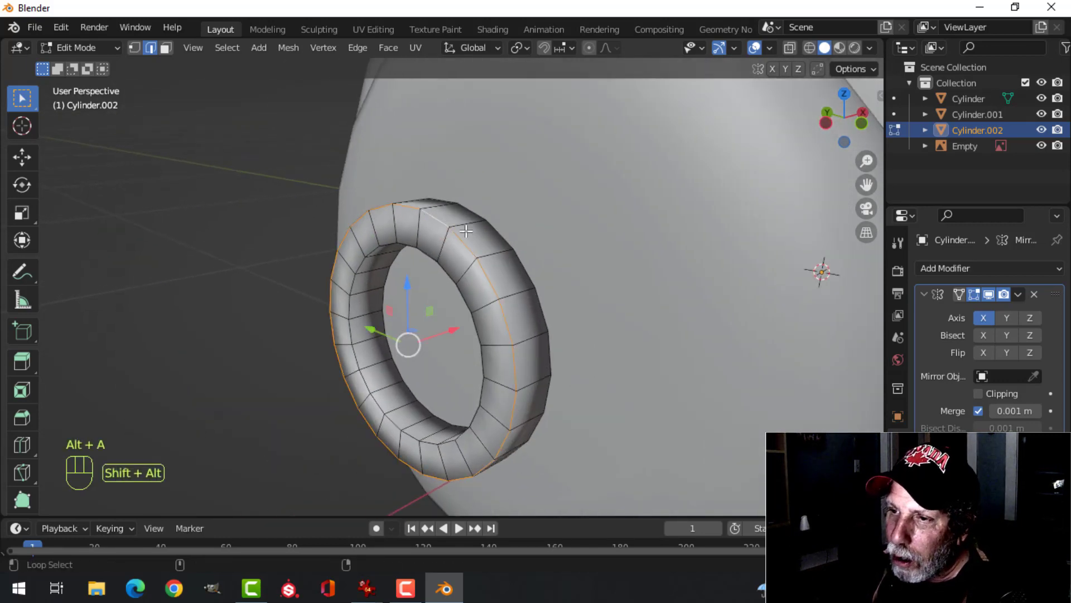
{"action": "left_click", "coordinate": [448, 269], "text": "alt+shift"}
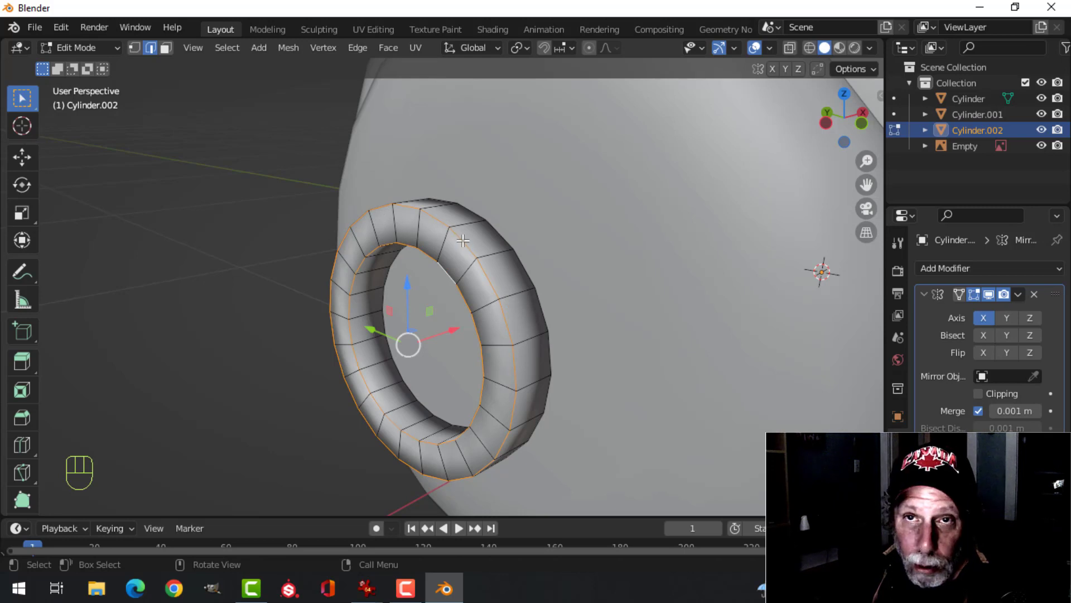
{"action": "scroll", "coordinate": [499, 293], "scroll_direction": "up", "scroll_amount": 4}
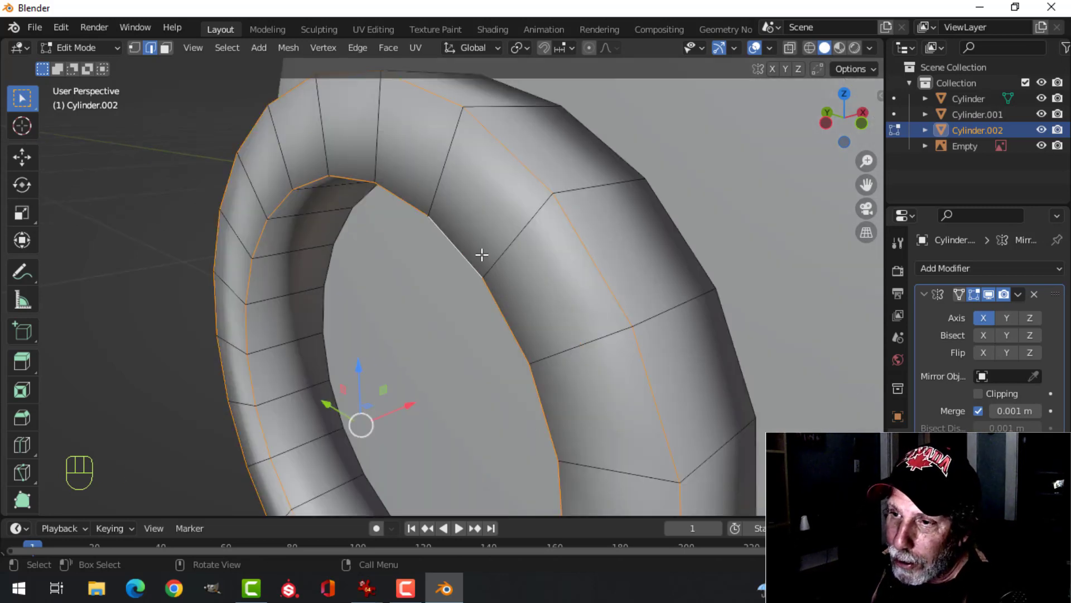
{"action": "key", "text": "alt+a"}
{"action": "left_click", "coordinate": [413, 203], "text": "alt+shift"}
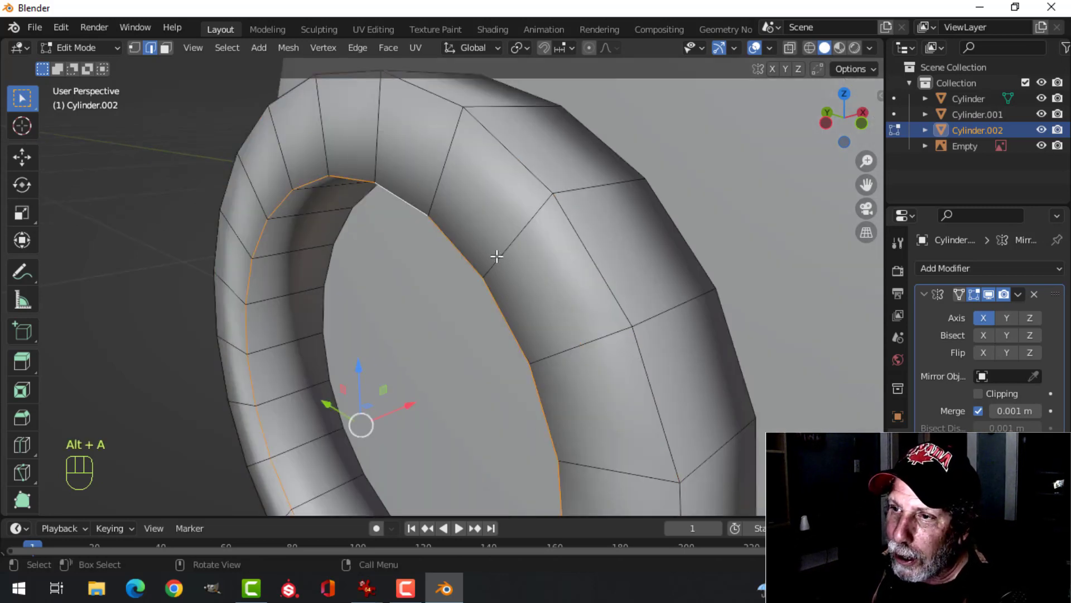
{"action": "left_click", "coordinate": [449, 102], "text": "alt+shift"}
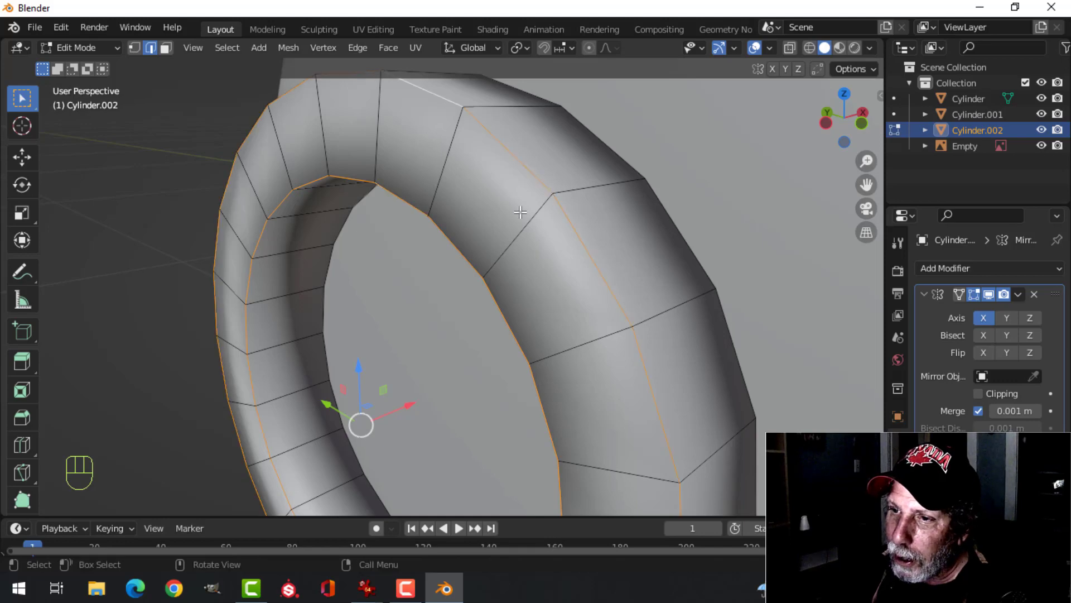
Bevel the two selected front edge loops of the hub ring with 2 segments and a width of about 0.0034 m, then deselect everything
{"action": "scroll", "coordinate": [520, 212], "scroll_direction": "down", "scroll_amount": 4}
{"action": "middle_click_drag", "start_coordinate": [521, 212], "coordinate": [510, 229]}
{"action": "scroll", "coordinate": [509, 230], "scroll_direction": "up", "scroll_amount": 4}
{"action": "middle_click_drag", "start_coordinate": [391, 229], "coordinate": [511, 229], "text": "shift"}
{"action": "scroll", "coordinate": [527, 241], "scroll_direction": "down", "scroll_amount": 4}
{"action": "key", "text": "ctrl+b"}
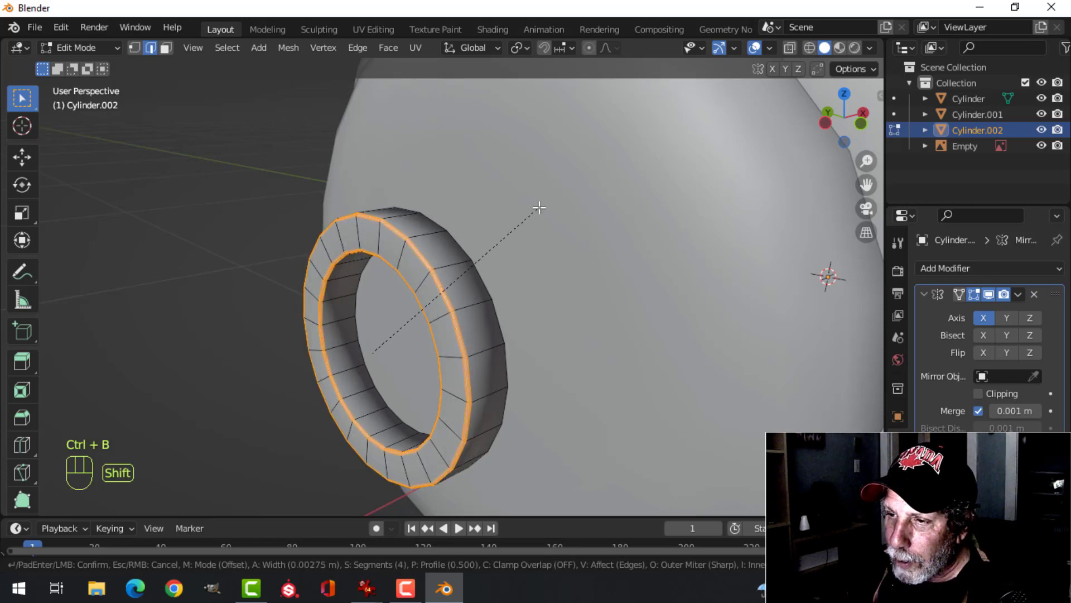
{"action": "scroll", "coordinate": [556, 189], "scroll_direction": "down", "scroll_amount": 2}
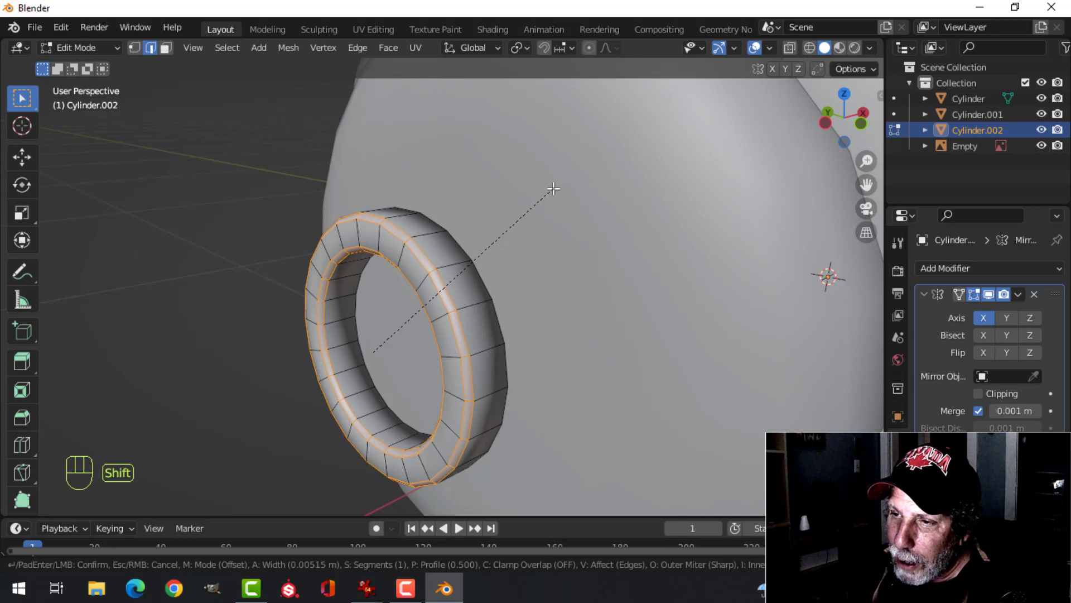
{"action": "scroll", "coordinate": [554, 188], "scroll_direction": "up", "scroll_amount": 1}
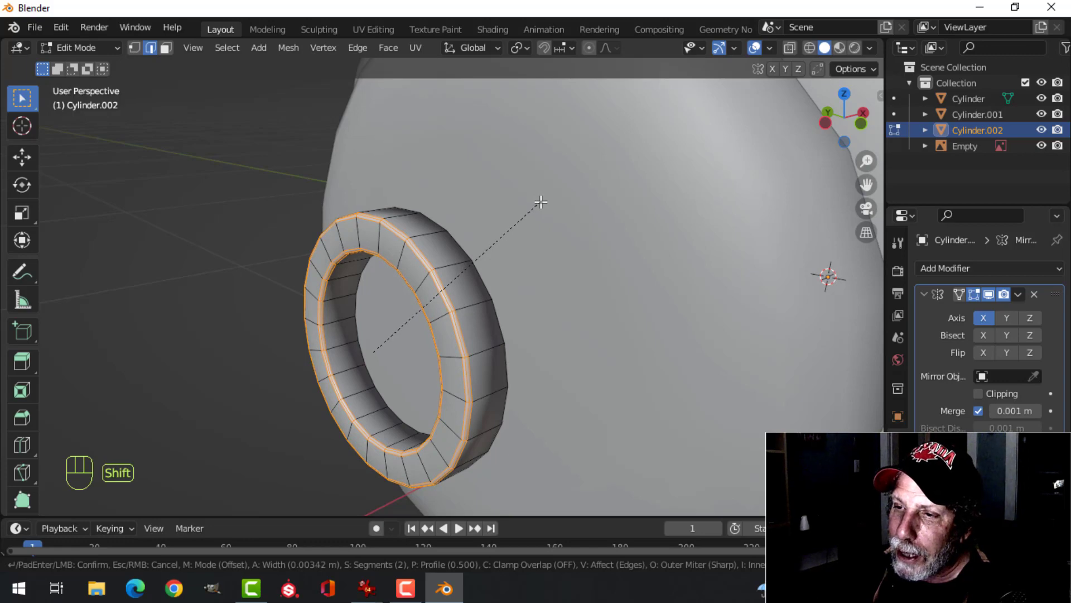
{"action": "left_click", "coordinate": [541, 202]}
{"action": "scroll", "coordinate": [478, 230], "scroll_direction": "up", "scroll_amount": 5}
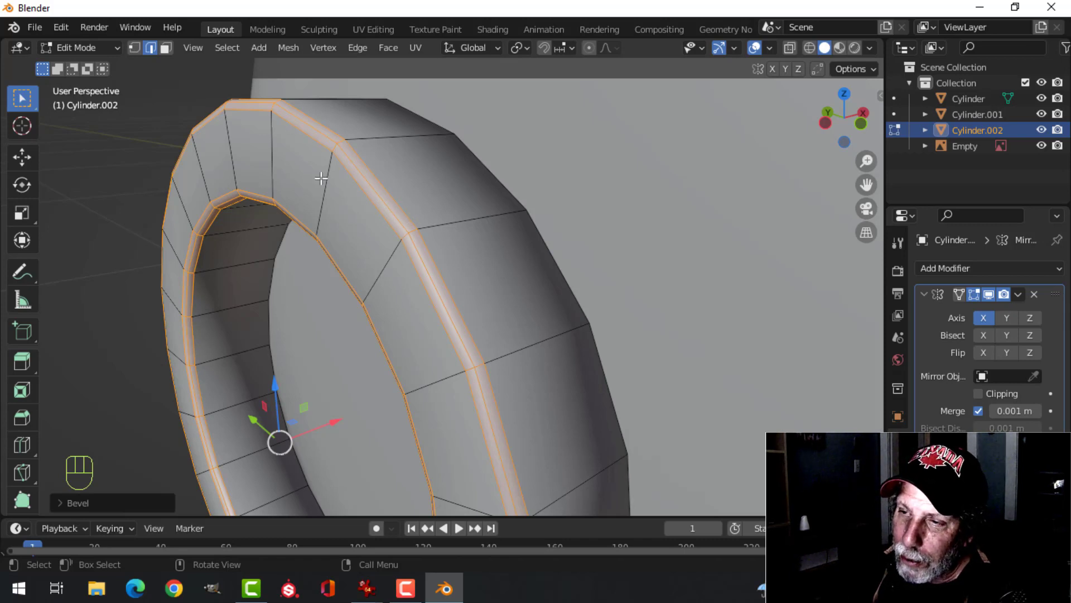
{"action": "key", "text": "alt+a"}
{"action": "scroll", "coordinate": [468, 251], "scroll_direction": "down", "scroll_amount": 2}
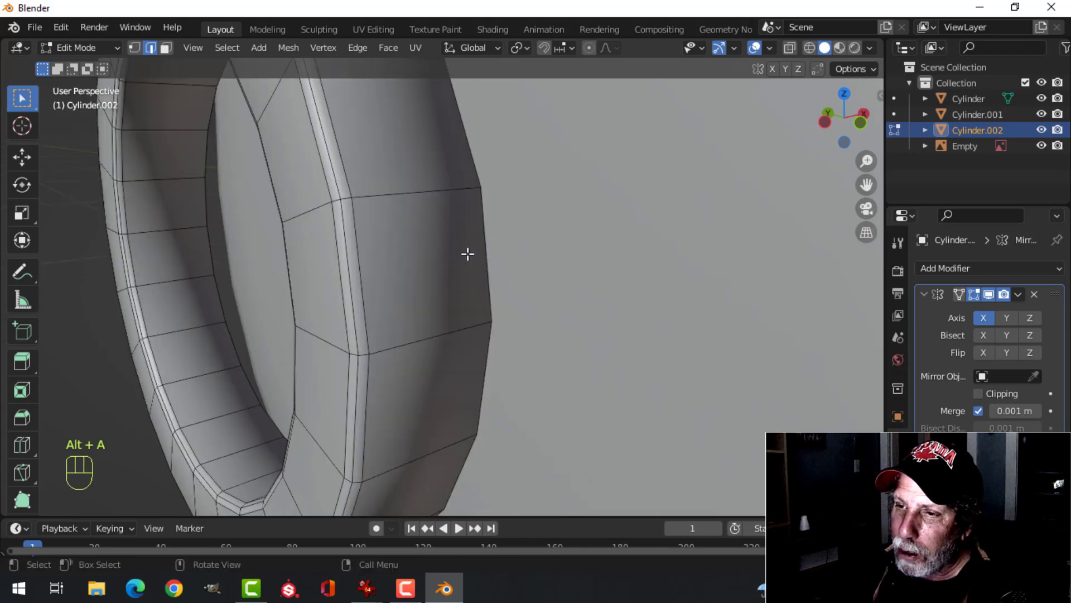
Return to Object Mode, shade the hub ring smooth and clear the selection
{"action": "key", "text": "Tab"}
{"action": "scroll", "coordinate": [450, 264], "scroll_direction": "down", "scroll_amount": 6}
{"action": "right_click", "coordinate": [411, 230]}
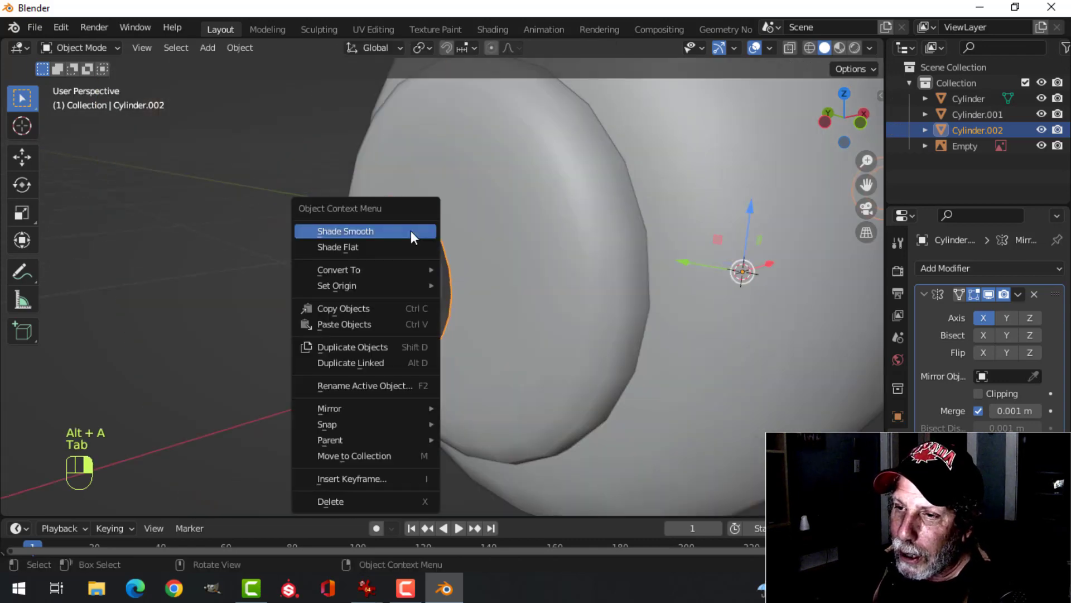
{"action": "key", "text": "alt+a"}
Select the hub ring on the end cap and inspect its bevelled rim from the front and side
{"action": "middle_click_drag", "start_coordinate": [429, 241], "coordinate": [448, 259]}
{"action": "left_click", "coordinate": [376, 273]}
{"action": "mouse_move", "coordinate": [355, 277]}
{"action": "middle_mouse_down"}
{"action": "mouse_move", "coordinate": [313, 273]}
{"action": "mouse_move", "coordinate": [337, 274]}
{"action": "middle_mouse_up"}
{"action": "scroll", "coordinate": [268, 258], "scroll_direction": "up", "scroll_amount": 1}
{"action": "scroll", "coordinate": [267, 259], "scroll_direction": "down", "scroll_amount": 2}
{"action": "middle_click_drag", "start_coordinate": [424, 255], "coordinate": [453, 262], "text": "shift"}
{"action": "mouse_move", "coordinate": [453, 262]}
{"action": "middle_mouse_down"}
{"action": "mouse_move", "coordinate": [444, 254]}
{"action": "mouse_move", "coordinate": [508, 246]}
{"action": "mouse_move", "coordinate": [460, 248]}
{"action": "middle_mouse_up"}
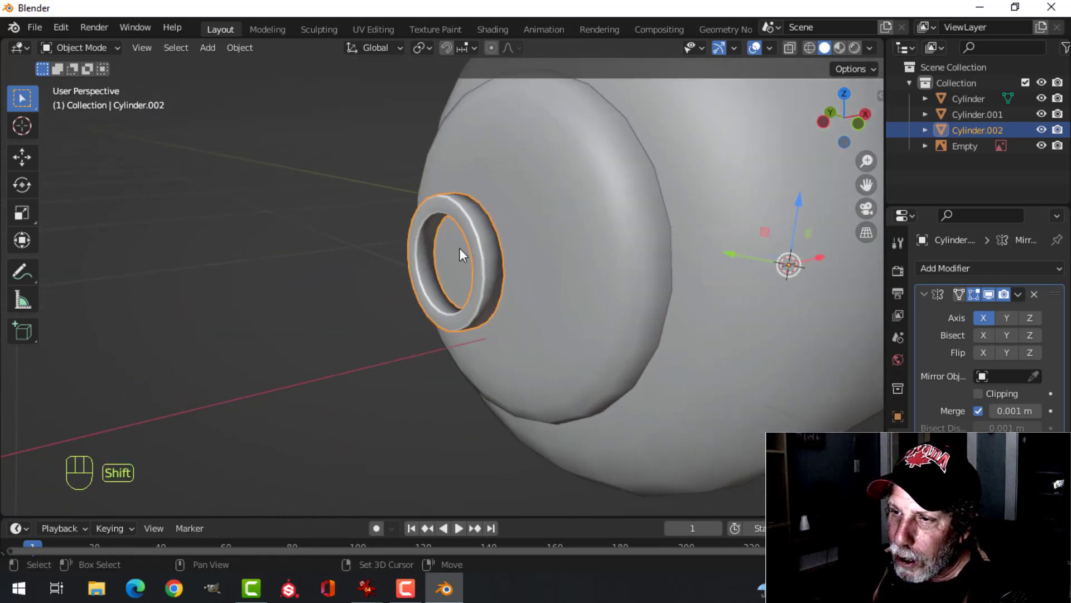
{"action": "scroll", "coordinate": [527, 235], "scroll_direction": "up", "scroll_amount": 1}
{"action": "middle_click_drag", "start_coordinate": [527, 235], "coordinate": [490, 245]}
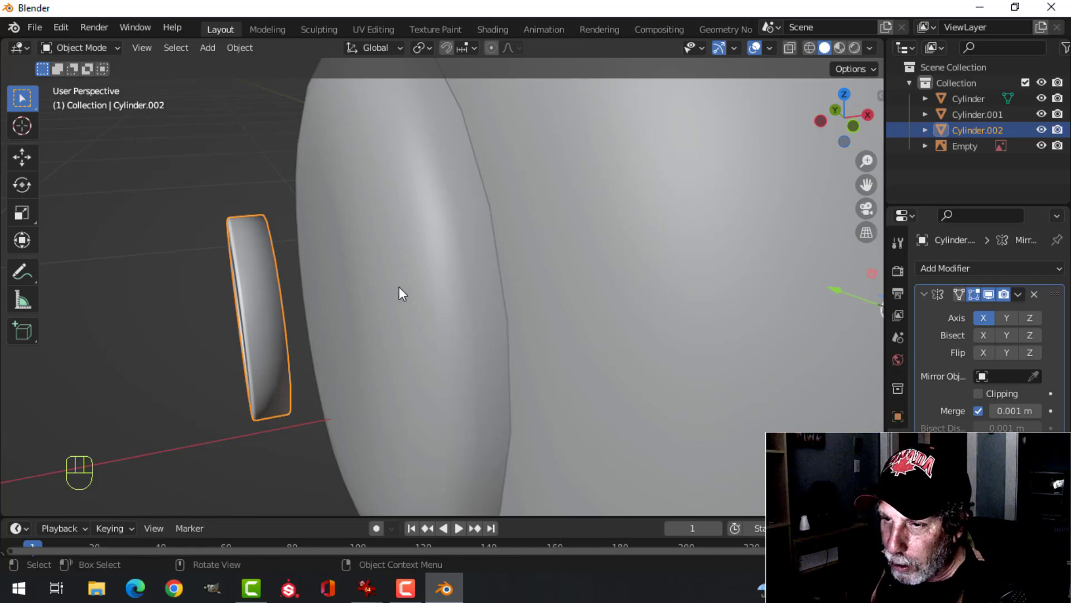
Isolate the hub ring in local view, open it in Edit Mode framed from the back, and leave nothing selected
{"action": "key", "text": "slash"}
{"action": "middle_click_drag", "start_coordinate": [467, 285], "coordinate": [433, 325]}
{"action": "scroll", "coordinate": [346, 322], "scroll_direction": "up", "scroll_amount": 3}
{"action": "key", "text": "Tab"}
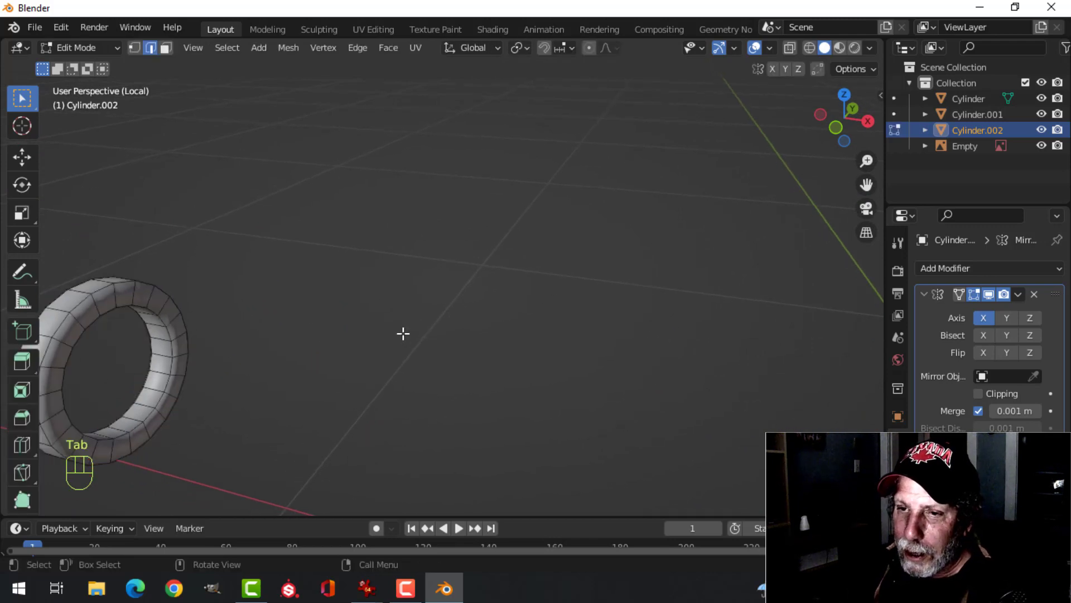
{"action": "key", "text": "a"}
{"action": "key", "text": "KP_Decimal"}
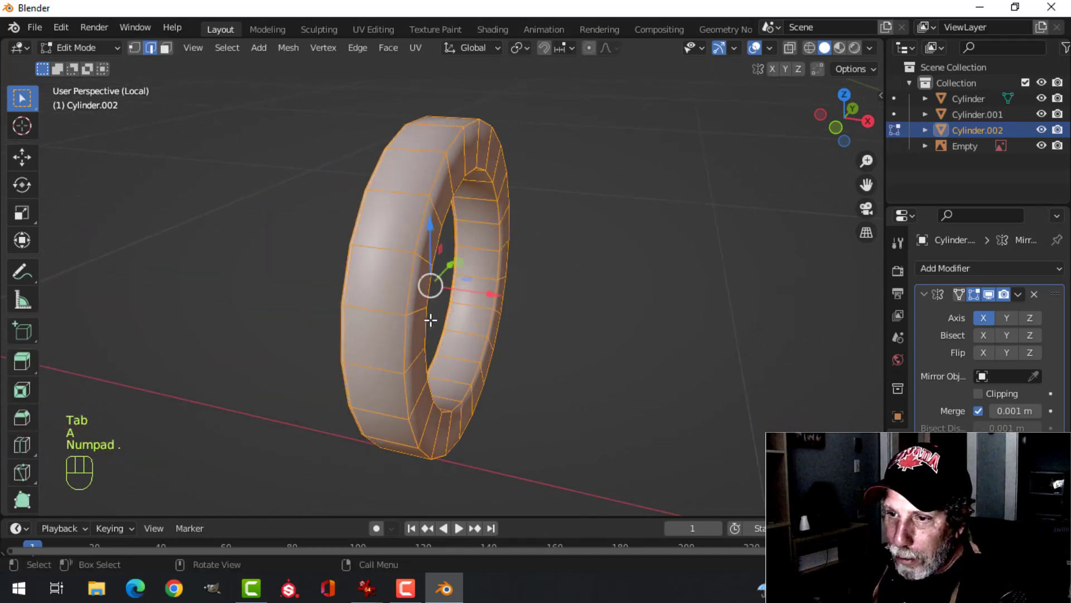
{"action": "middle_click_drag", "start_coordinate": [522, 281], "coordinate": [530, 242]}
{"action": "key", "text": "alt+a"}
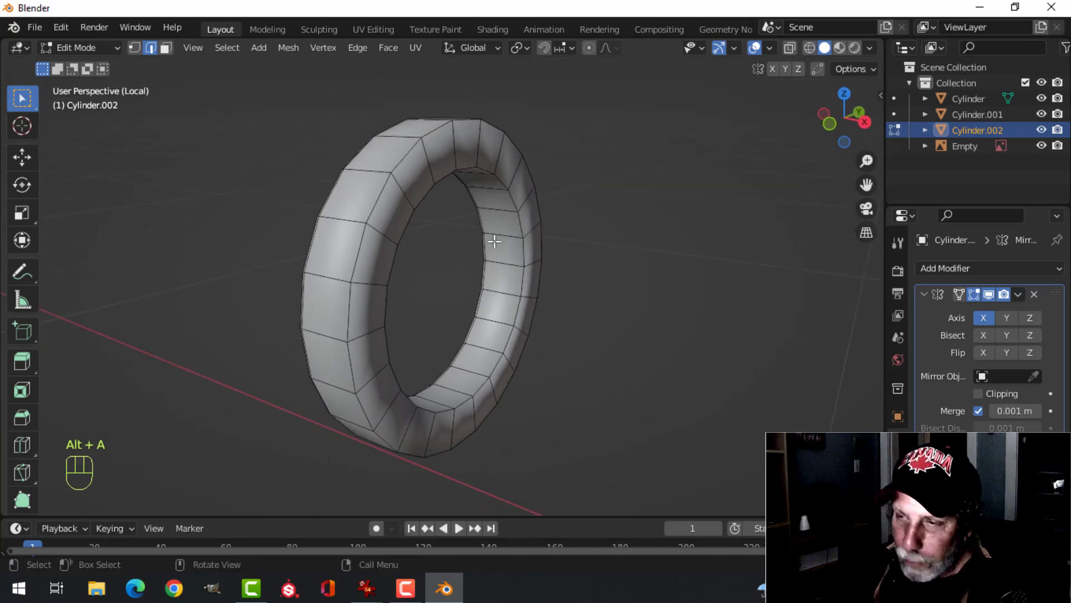
Switch to face selection and select the entire loop of faces on the hub ring's back side
{"action": "middle_click_drag", "start_coordinate": [407, 208], "coordinate": [421, 191]}
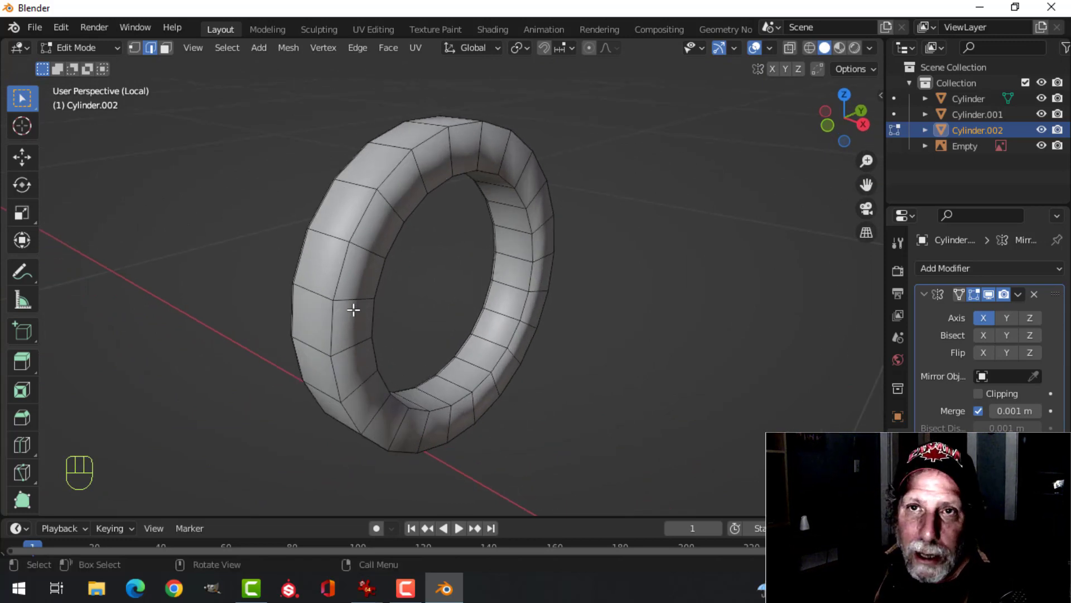
{"action": "left_click", "coordinate": [167, 48]}
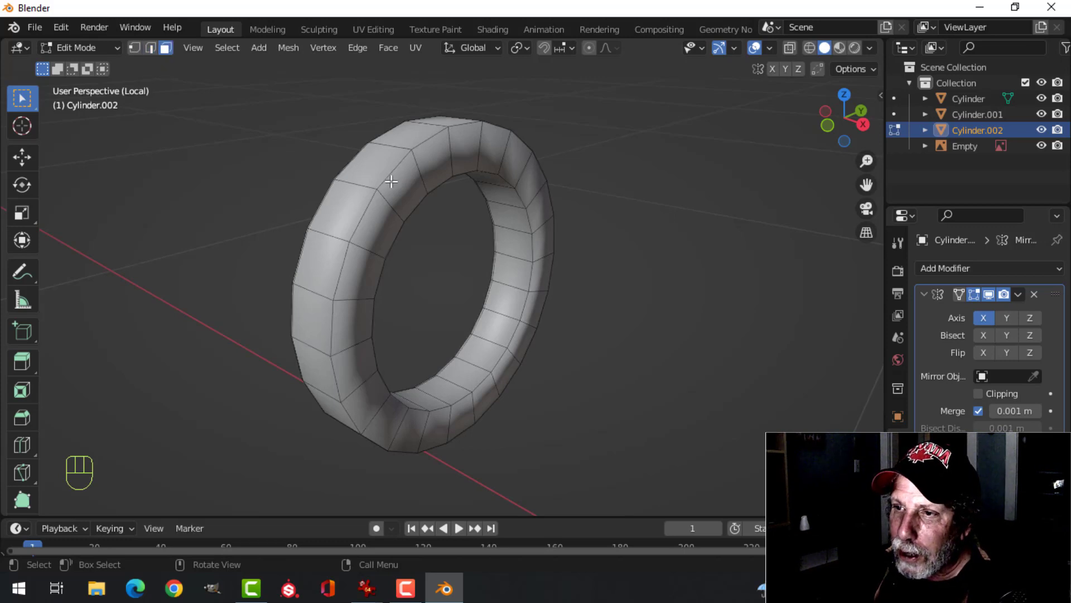
{"action": "key", "text": "shift+alt"}
{"action": "left_click", "coordinate": [416, 173], "text": "alt+shift"}
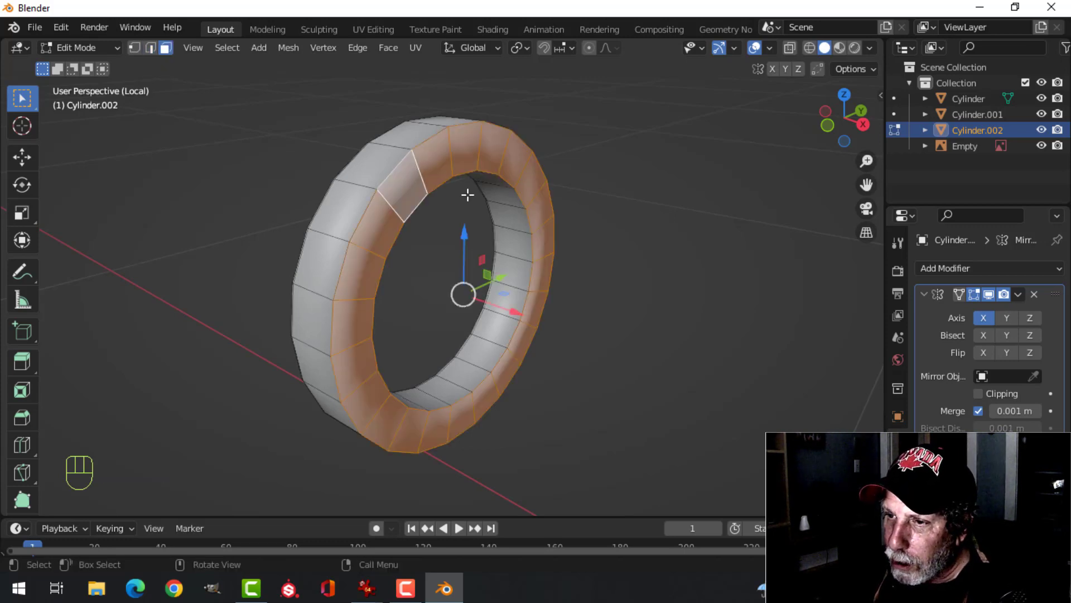
Delete the selected flat faces on the ring's tank-facing side, exit local view and return to Object Mode
{"action": "key", "text": "x"}
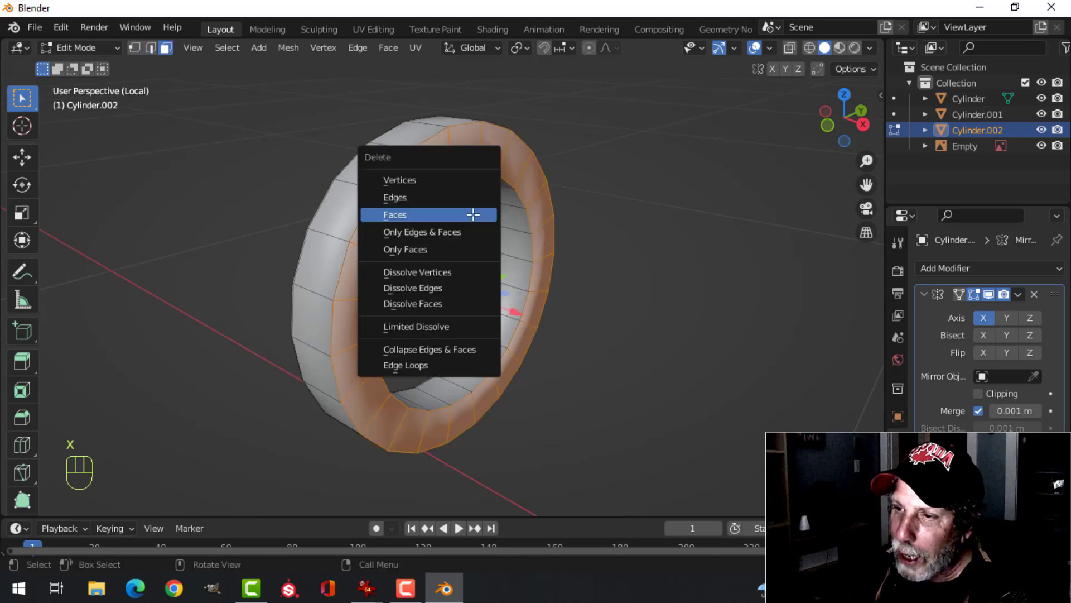
{"action": "left_click", "coordinate": [467, 213]}
{"action": "middle_click_drag", "start_coordinate": [467, 213], "coordinate": [513, 216]}
{"action": "key", "text": "slash"}
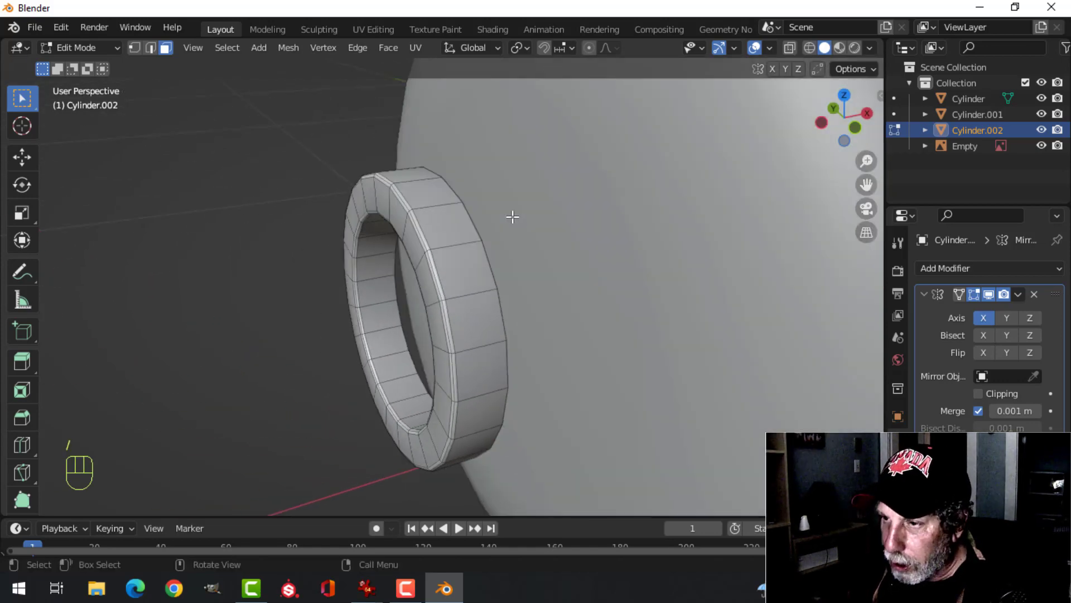
{"action": "key", "text": "Tab"}
Move the whole ring mesh along X toward the tank's end cap, return to Object Mode and deselect everything
{"action": "middle_click_drag", "start_coordinate": [234, 312], "coordinate": [329, 290]}
{"action": "scroll", "coordinate": [424, 270], "scroll_direction": "down", "scroll_amount": 3}
{"action": "middle_click_drag", "start_coordinate": [469, 262], "coordinate": [463, 284], "text": "shift"}
{"action": "middle_click_drag", "start_coordinate": [463, 284], "coordinate": [374, 297]}
{"action": "scroll", "coordinate": [304, 318], "scroll_direction": "up", "scroll_amount": 1}
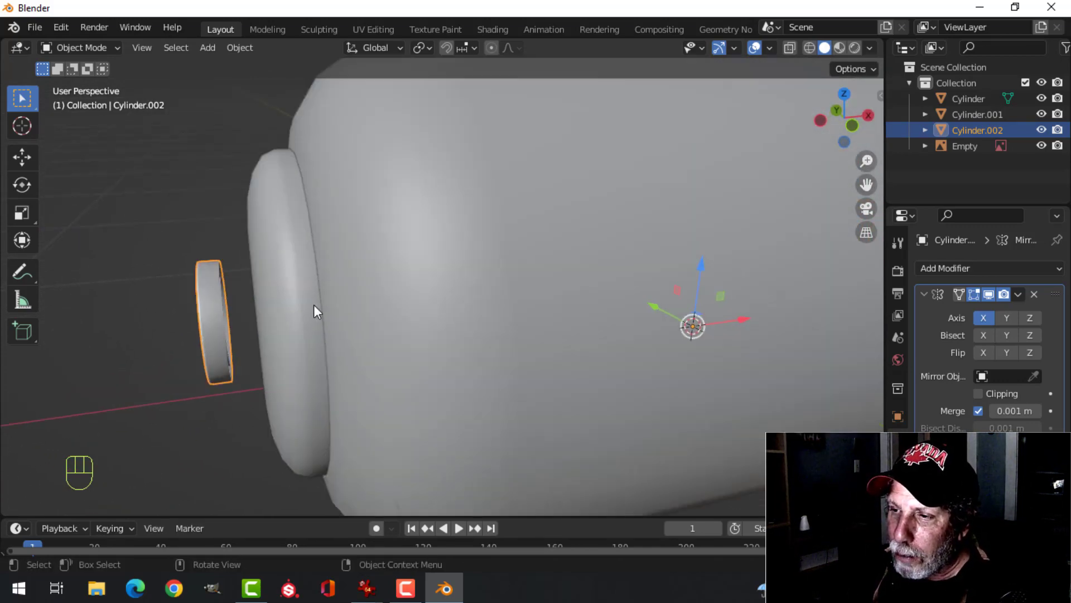
{"action": "scroll", "coordinate": [391, 304], "scroll_direction": "down", "scroll_amount": 4}
{"action": "middle_click_drag", "start_coordinate": [474, 302], "coordinate": [296, 311]}
{"action": "key", "text": "Tab"}
{"action": "key", "text": "a"}
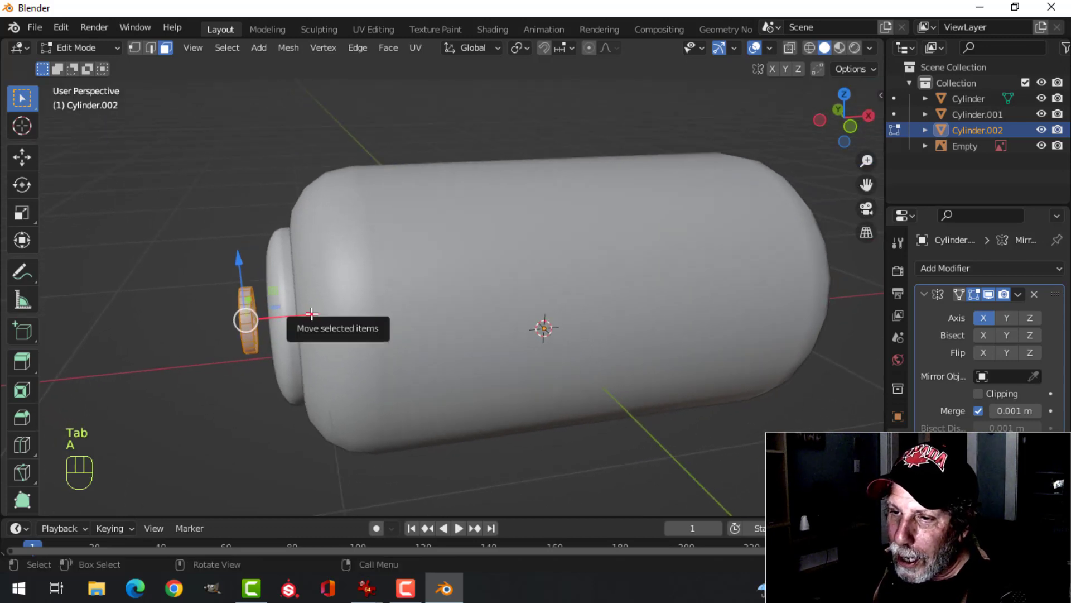
{"action": "left_click_drag", "start_coordinate": [309, 313], "coordinate": [329, 311]}
{"action": "middle_click_drag", "start_coordinate": [730, 293], "coordinate": [661, 290]}
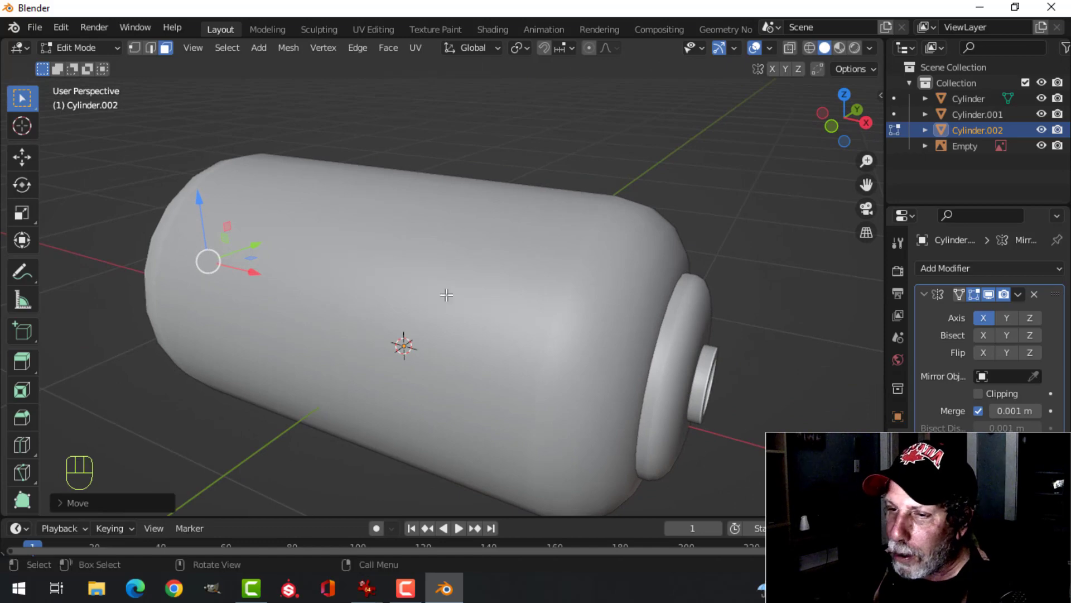
{"action": "key", "text": "Tab"}
{"action": "middle_click_drag", "start_coordinate": [447, 297], "coordinate": [451, 384]}
{"action": "key", "text": "alt+a"}
Examine the pipes, flanges and elbows on the stacked tanks in the Prey reference image
{"action": "scroll", "coordinate": [488, 273], "scroll_direction": "up", "scroll_amount": 3}
{"action": "scroll", "coordinate": [485, 273], "scroll_direction": "down", "scroll_amount": 3}
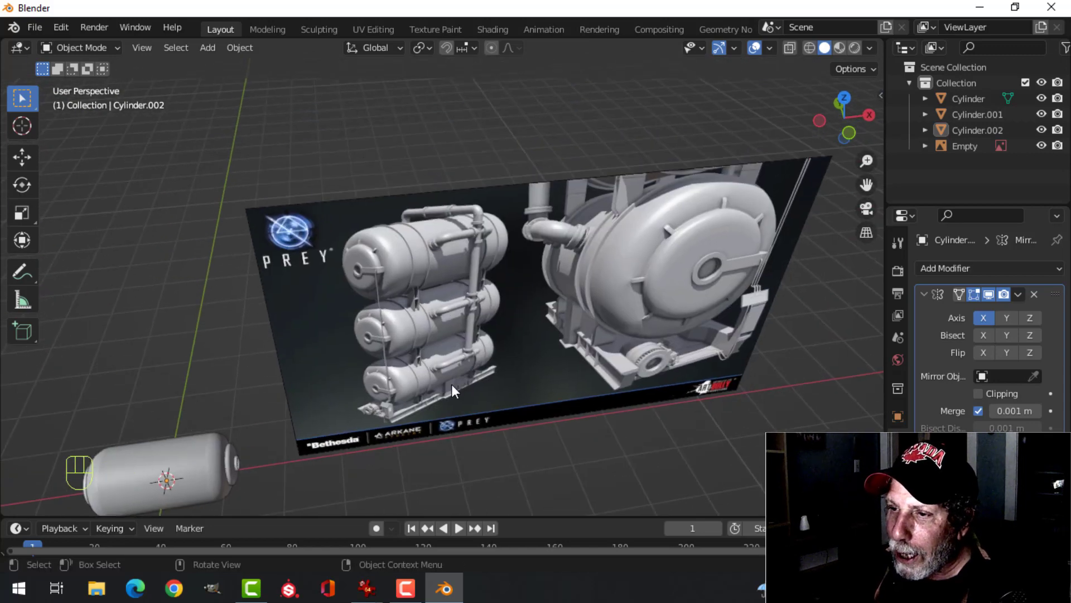
{"action": "scroll", "coordinate": [451, 384], "scroll_direction": "up", "scroll_amount": 5}
{"action": "scroll", "coordinate": [485, 357], "scroll_direction": "down", "scroll_amount": 4}
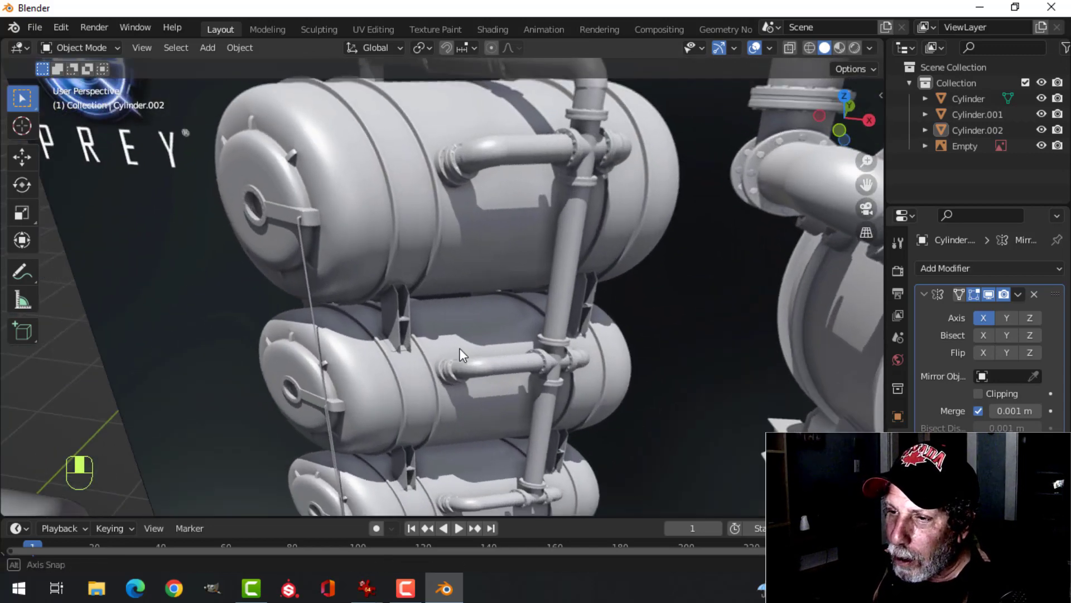
{"action": "scroll", "coordinate": [469, 335], "scroll_direction": "up", "scroll_amount": 2}
{"action": "scroll", "coordinate": [480, 341], "scroll_direction": "up", "scroll_amount": 4}
{"action": "scroll", "coordinate": [459, 386], "scroll_direction": "up", "scroll_amount": 2}
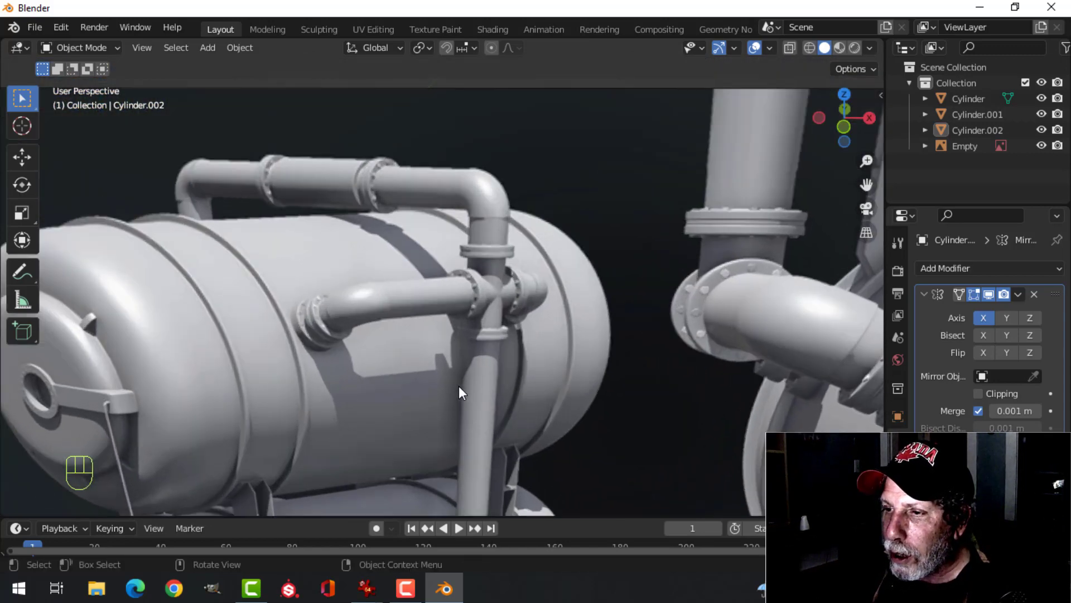
{"action": "scroll", "coordinate": [336, 383], "scroll_direction": "down", "scroll_amount": 2}
{"action": "middle_click_drag", "start_coordinate": [337, 381], "coordinate": [423, 355], "text": "shift"}
{"action": "middle_click_drag", "start_coordinate": [413, 368], "coordinate": [423, 364]}
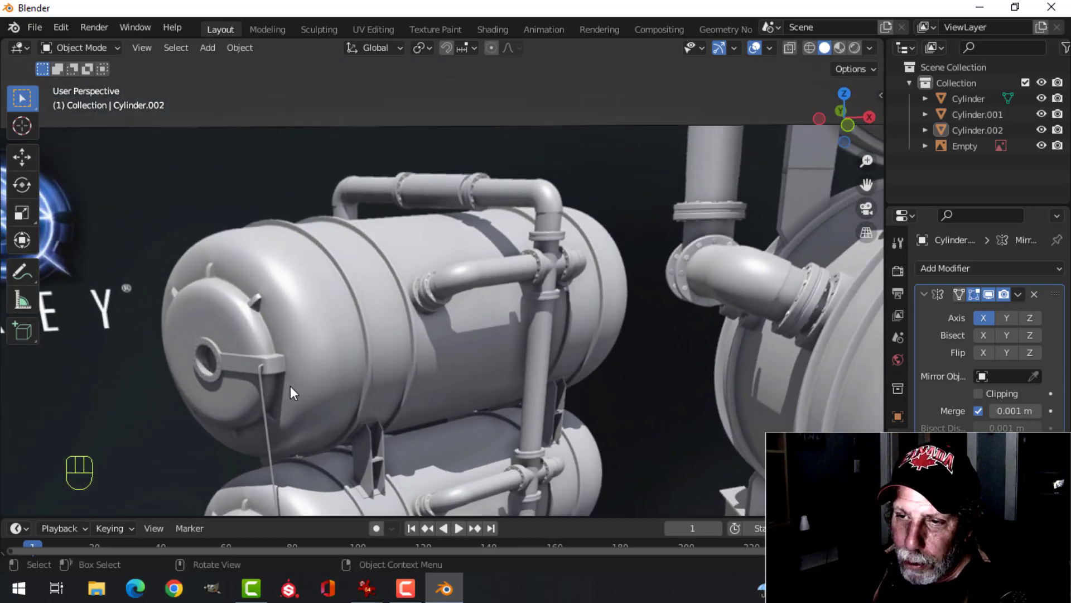
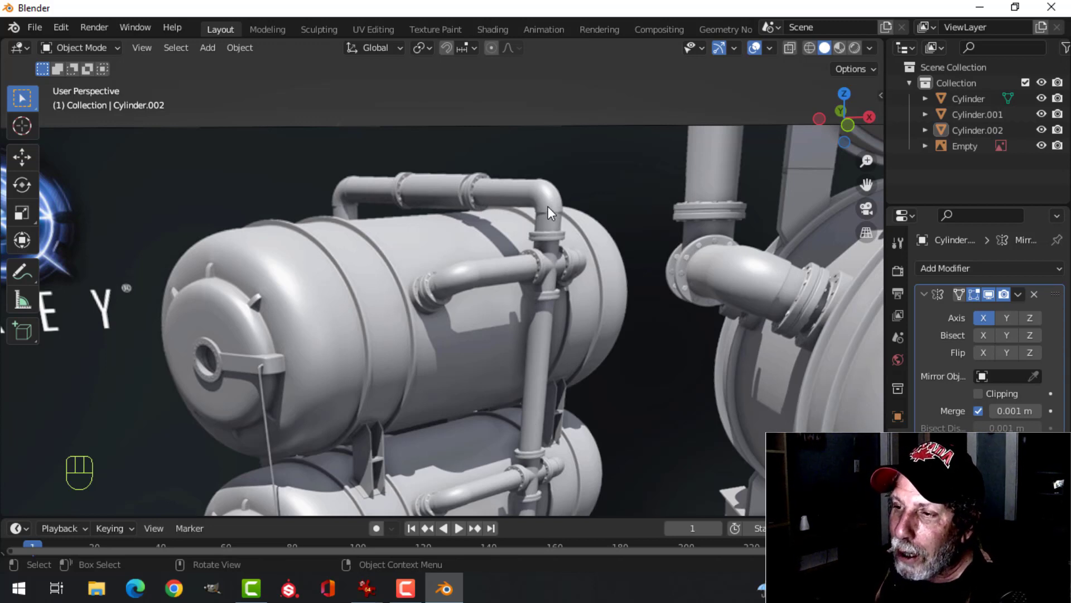
{"action": "scroll", "coordinate": [551, 377], "scroll_direction": "down", "scroll_amount": 5}
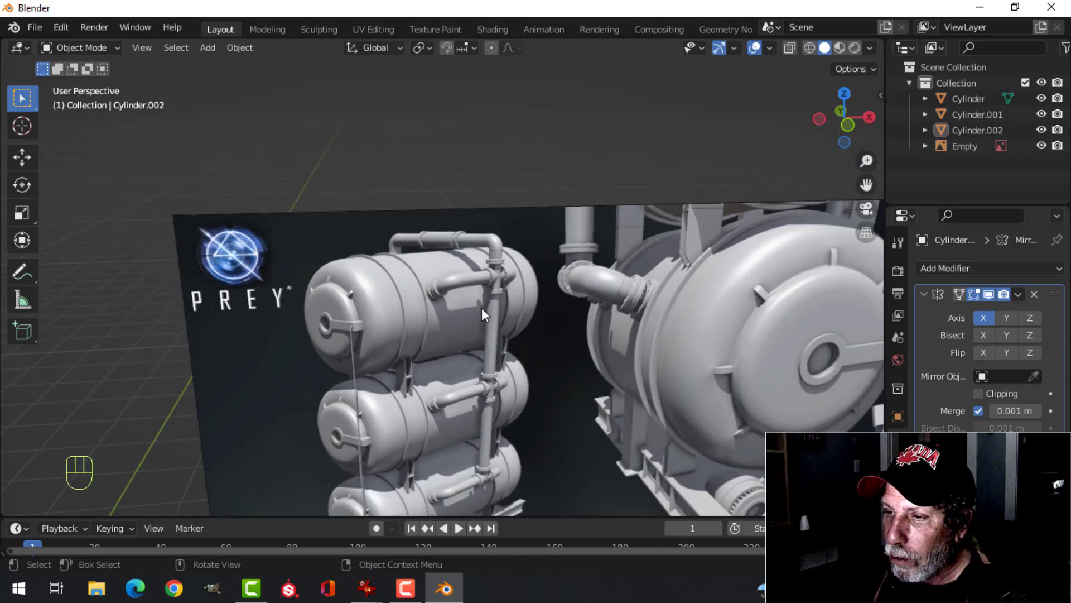
{"action": "scroll", "coordinate": [472, 266], "scroll_direction": "up", "scroll_amount": 5}
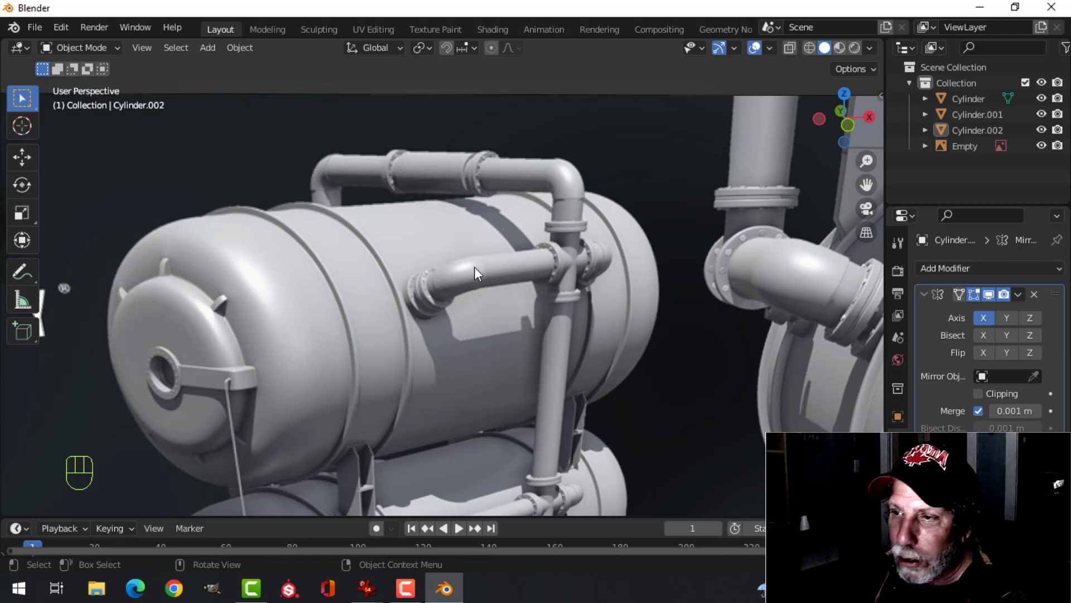
{"action": "scroll", "coordinate": [474, 267], "scroll_direction": "down", "scroll_amount": 5}
{"action": "middle_click_drag", "start_coordinate": [444, 340], "coordinate": [489, 254], "text": "shift"}
{"action": "scroll", "coordinate": [490, 255], "scroll_direction": "down", "scroll_amount": 3}
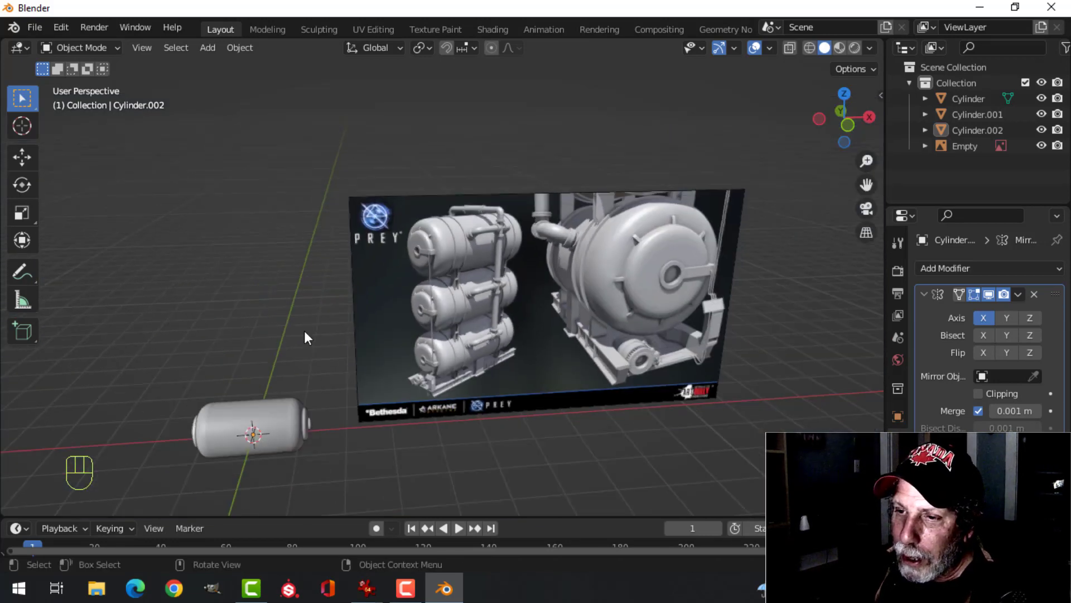
Add a plane mesh at the centre of the tank as the base for the pipe
{"action": "middle_click_drag", "start_coordinate": [279, 374], "coordinate": [454, 218], "text": "shift"}
{"action": "scroll", "coordinate": [463, 355], "scroll_direction": "up", "scroll_amount": 3}
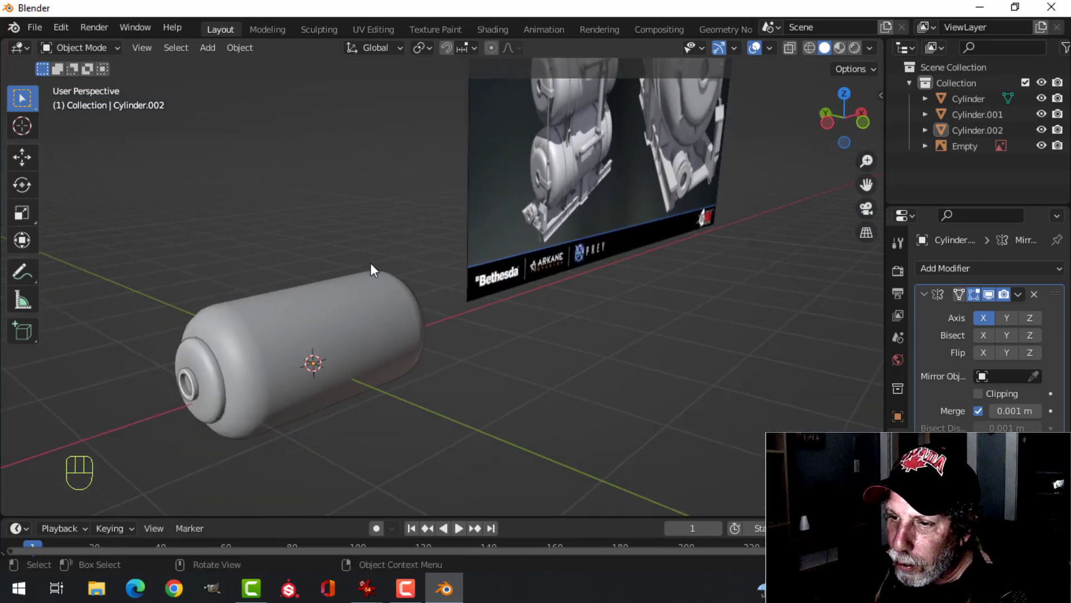
{"action": "middle_click_drag", "start_coordinate": [370, 263], "coordinate": [401, 308]}
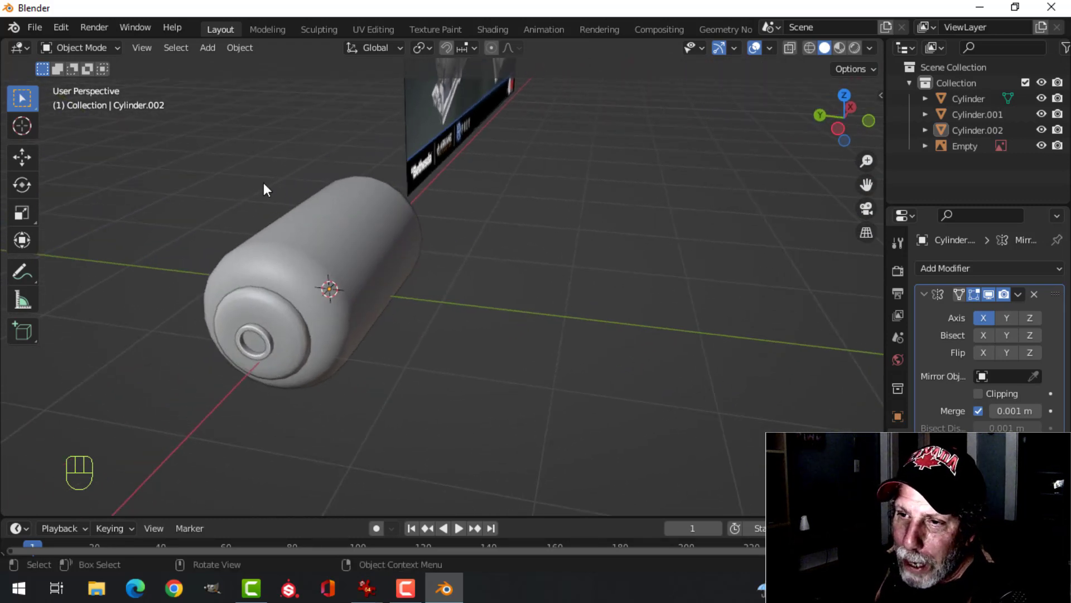
{"action": "middle_click_drag", "start_coordinate": [379, 216], "coordinate": [411, 241]}
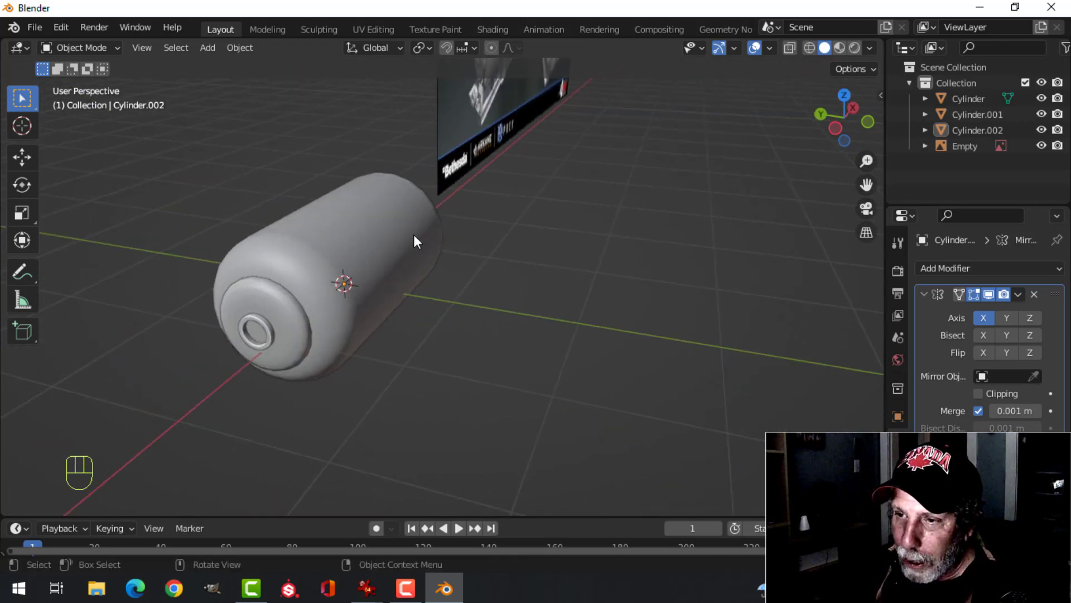
{"action": "key", "text": "shift+a"}
{"action": "mouse_move", "coordinate": [363, 62]}
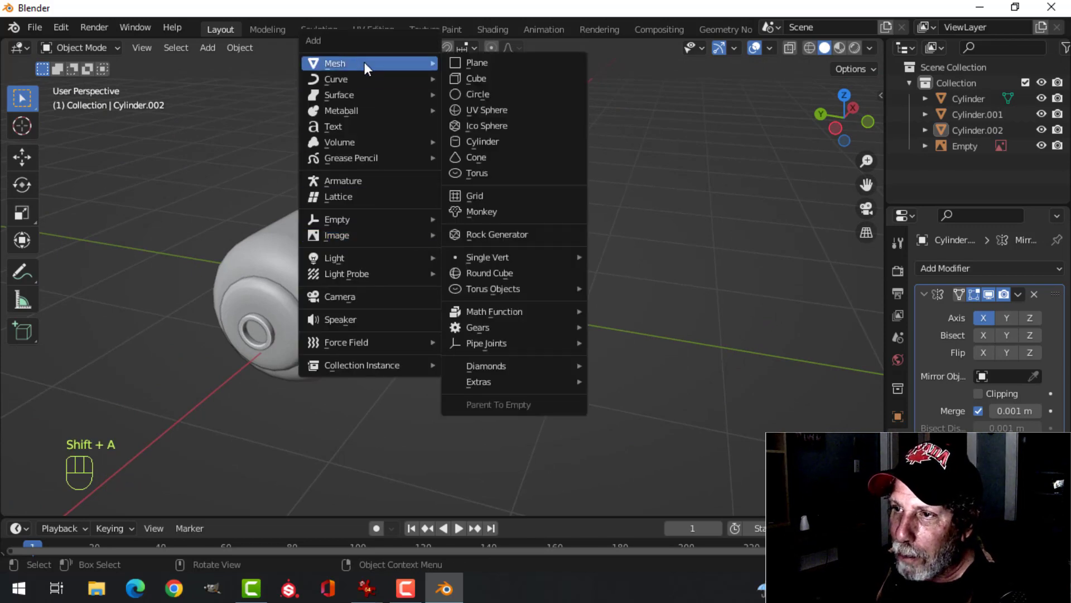
{"action": "left_click", "coordinate": [471, 62]}
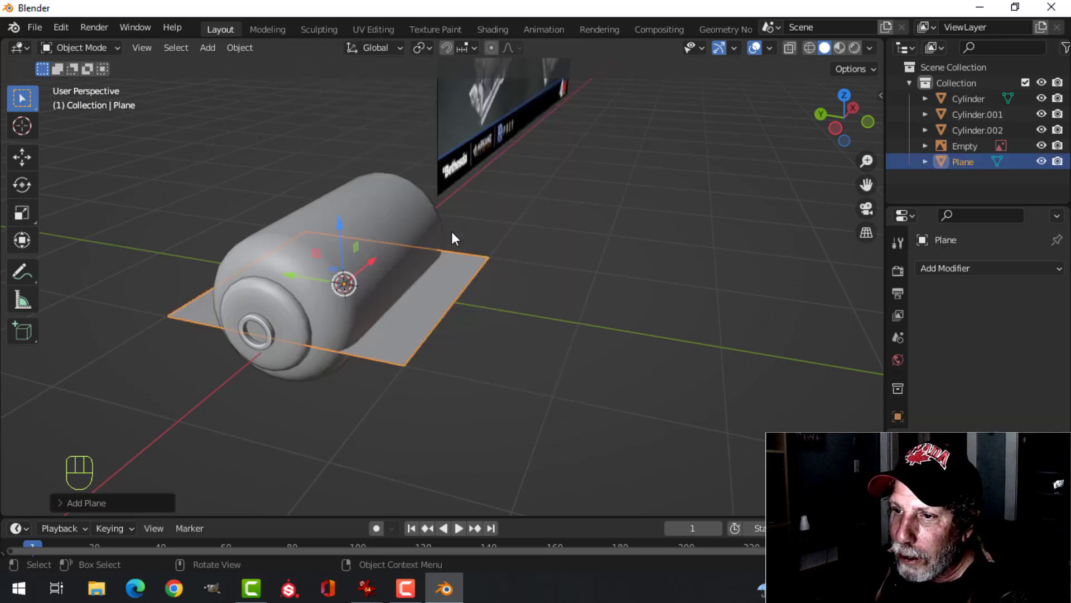
Rotate the plane's geometry 90 degrees about the Y axis in Edit Mode so it stands upright across the tank
{"action": "middle_click_drag", "start_coordinate": [454, 240], "coordinate": [384, 319]}
{"action": "key", "text": "Tab"}
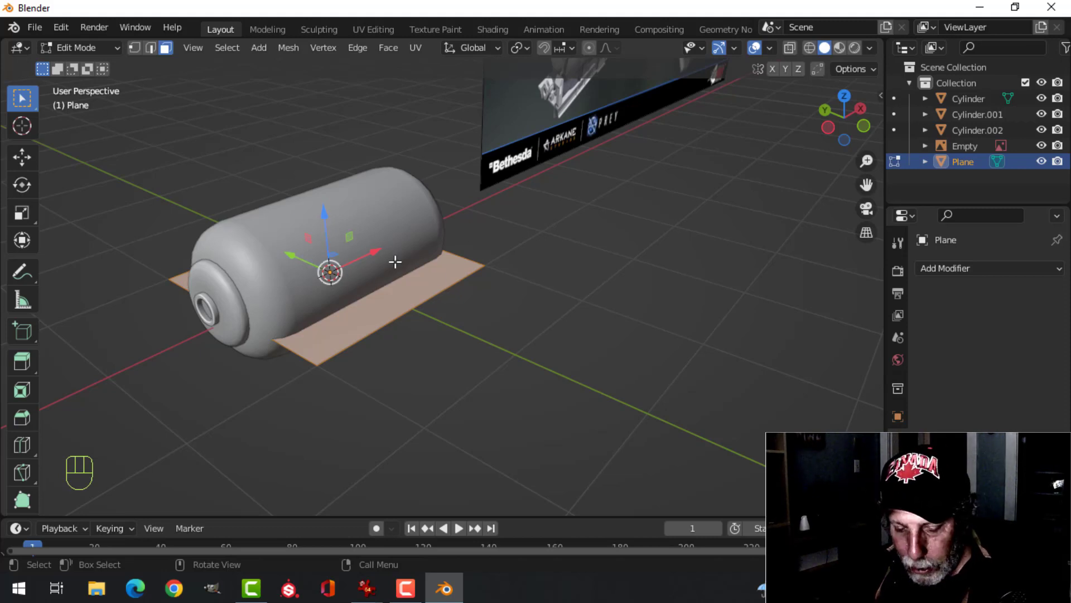
{"action": "key", "text": "r"}
{"action": "key", "text": "y"}
{"action": "key", "text": "9"}
{"action": "key", "text": "0"}
{"action": "left_click", "coordinate": [322, 248]}
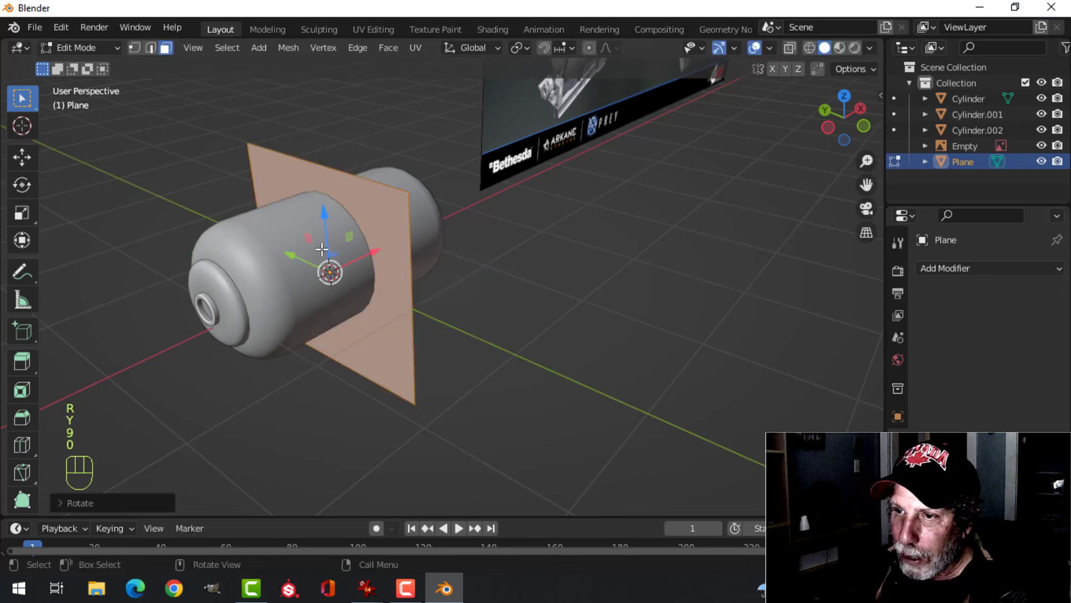
Delete the plane's bottom edge to leave an open three-sided frame around the tank
{"action": "middle_click_drag", "start_coordinate": [322, 249], "coordinate": [304, 290]}
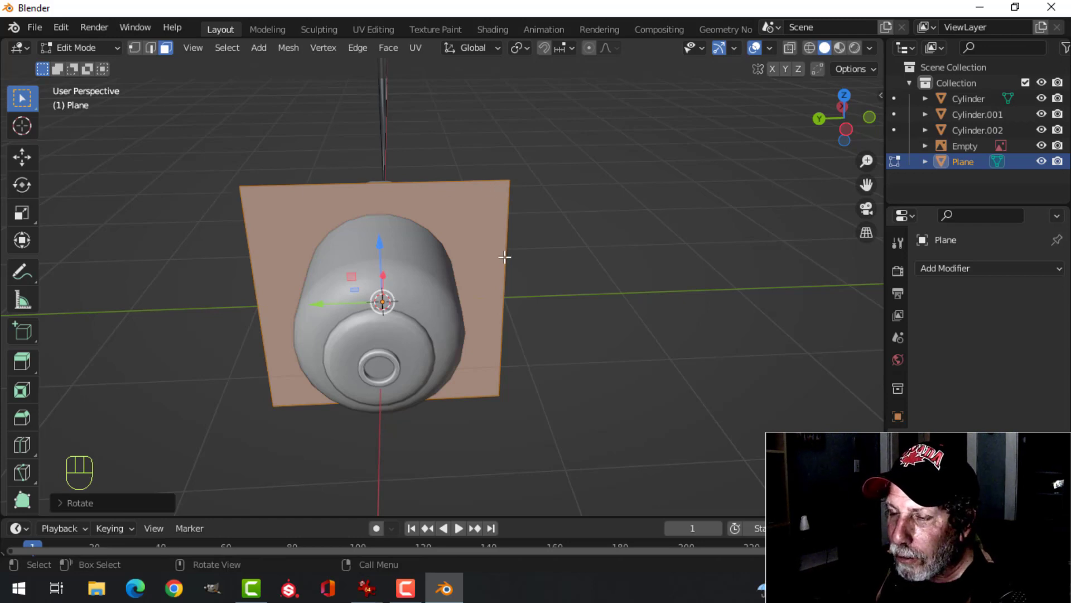
{"action": "middle_click_drag", "start_coordinate": [504, 257], "coordinate": [514, 259]}
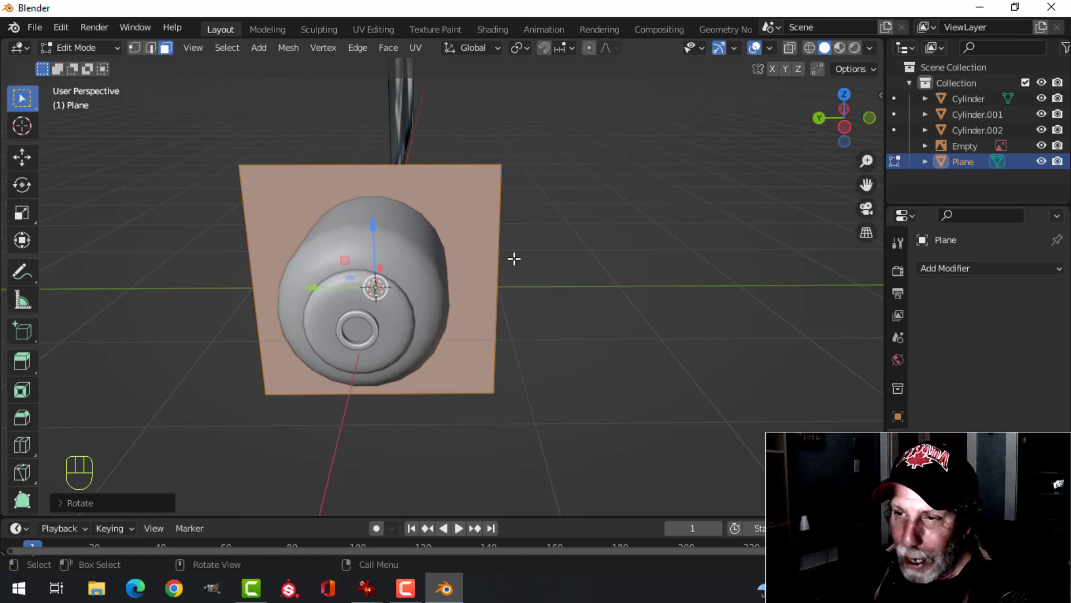
{"action": "key", "text": "2"}
{"action": "left_click", "coordinate": [409, 394]}
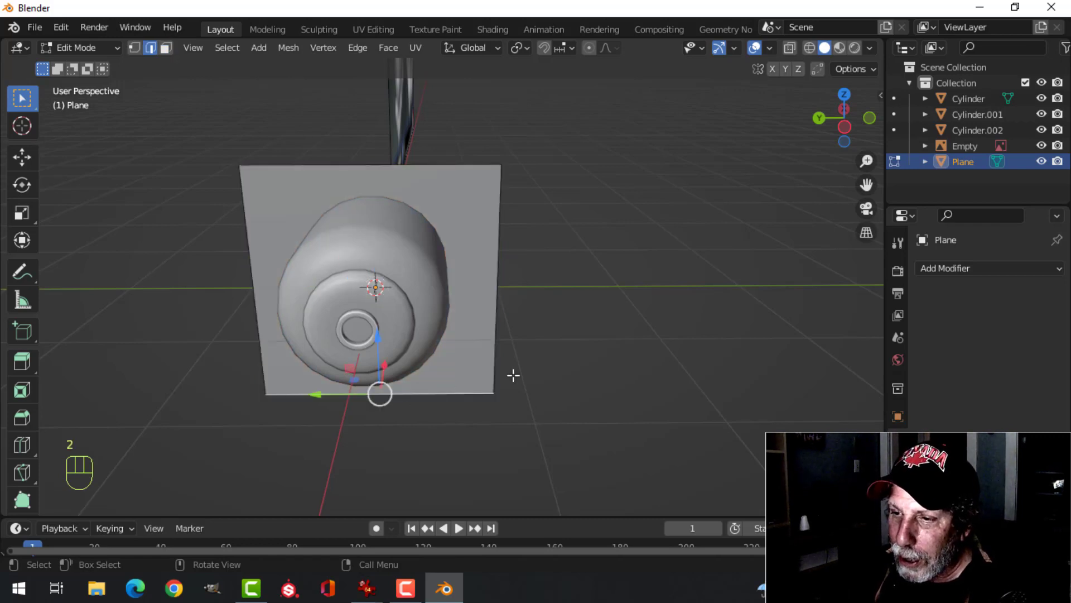
{"action": "key", "text": "x"}
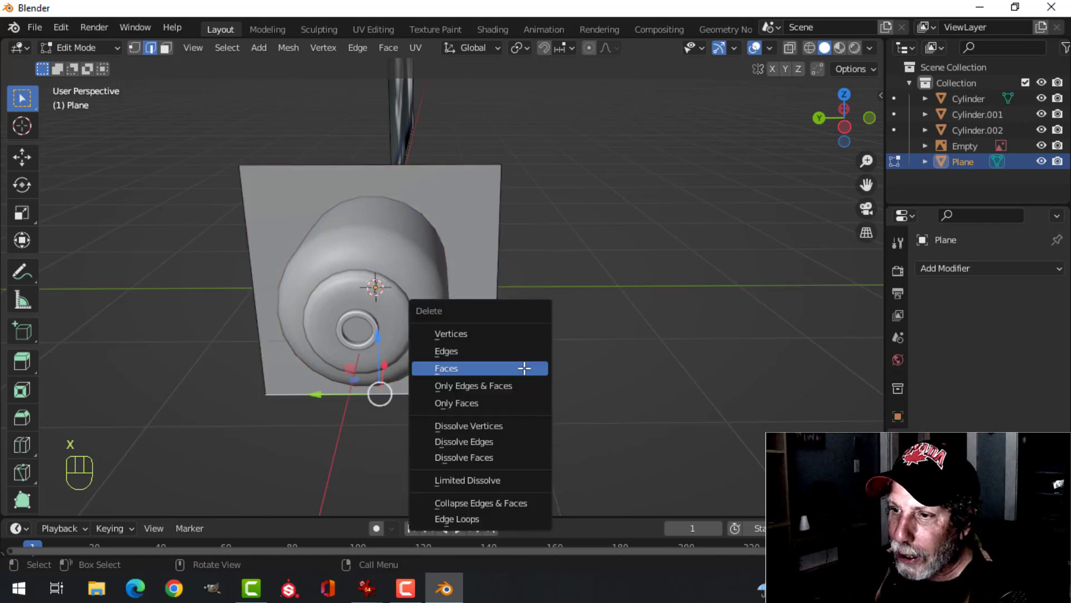
{"action": "left_click", "coordinate": [491, 354]}
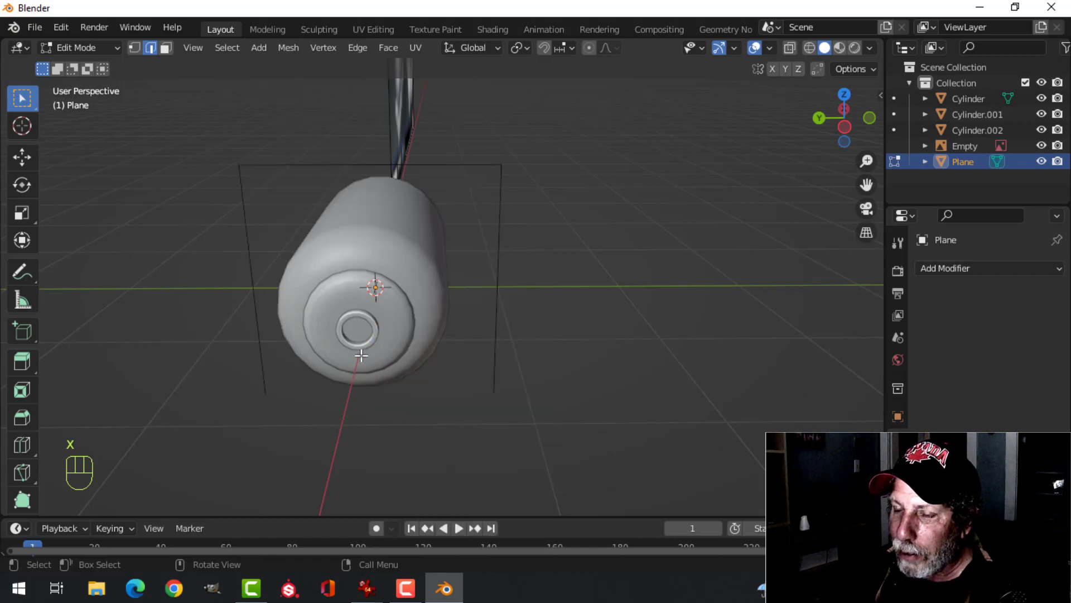
Select the two upper corner vertices of the open frame in vertex select mode
{"action": "key", "text": "a"}
{"action": "mouse_move", "coordinate": [566, 306]}
{"action": "middle_mouse_down"}
{"action": "mouse_move", "coordinate": [490, 315]}
{"action": "mouse_move", "coordinate": [560, 308]}
{"action": "mouse_move", "coordinate": [552, 310]}
{"action": "middle_mouse_up"}
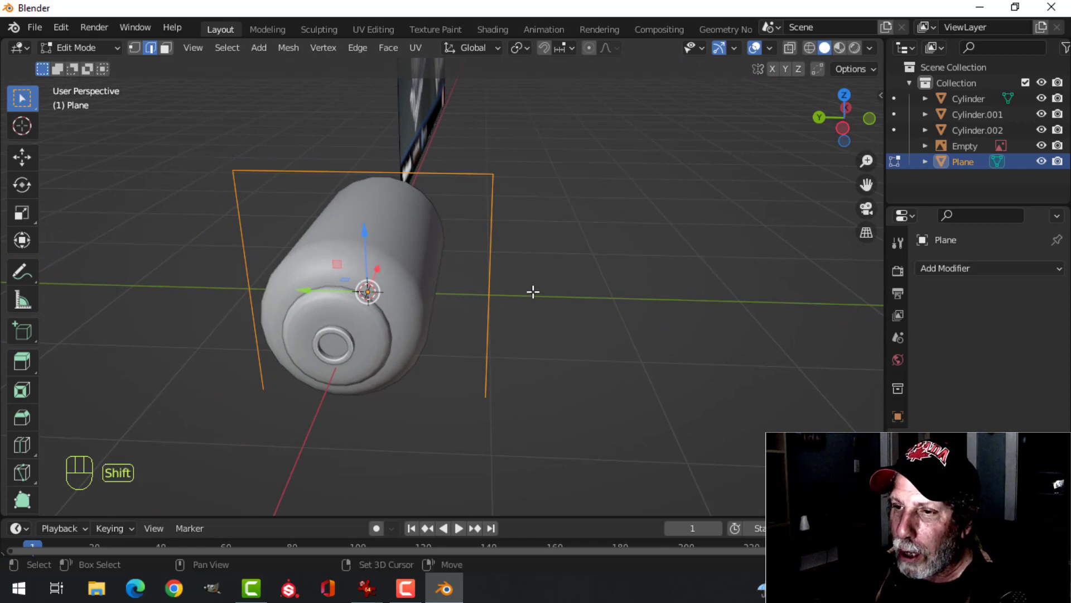
{"action": "middle_click_drag", "start_coordinate": [531, 292], "coordinate": [391, 324]}
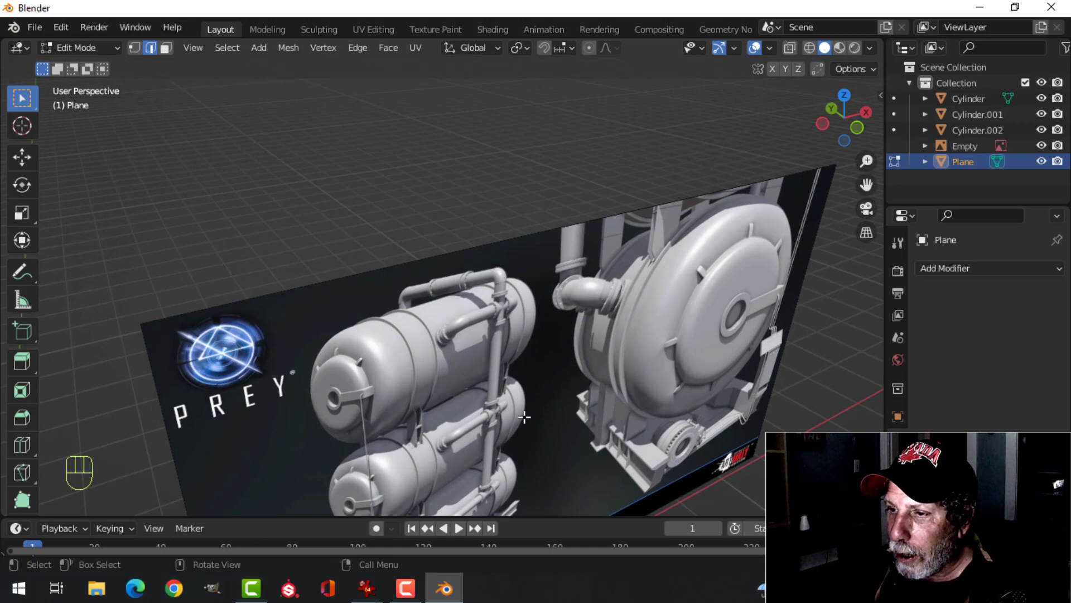
{"action": "scroll", "coordinate": [519, 414], "scroll_direction": "down", "scroll_amount": 3}
{"action": "middle_click_drag", "start_coordinate": [519, 414], "coordinate": [464, 316], "text": "shift"}
{"action": "key", "text": "1"}
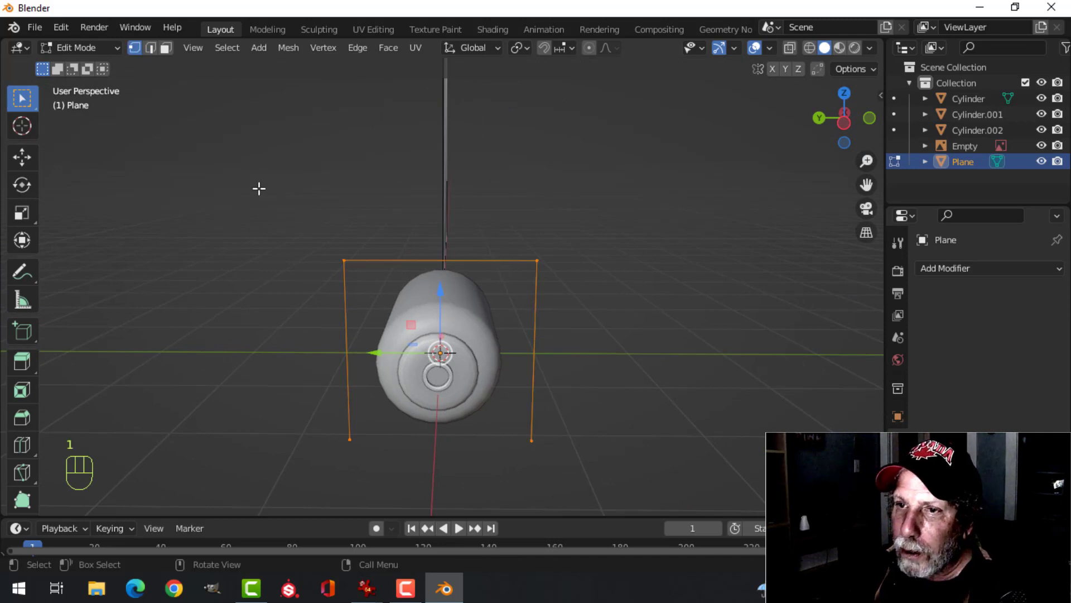
{"action": "left_click", "coordinate": [342, 258]}
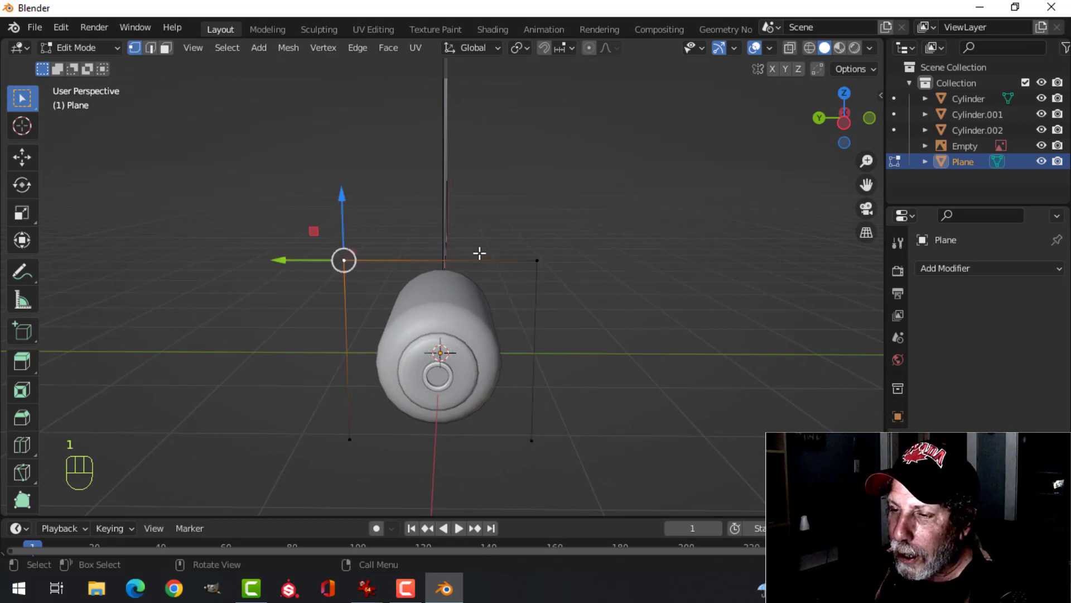
{"action": "left_click", "coordinate": [536, 261], "text": "shift"}
Examine how the pipe bends over the upper tank in the reference image
{"action": "middle_click_drag", "start_coordinate": [540, 259], "coordinate": [523, 314]}
{"action": "scroll", "coordinate": [571, 244], "scroll_direction": "up", "scroll_amount": 4}
{"action": "middle_click_drag", "start_coordinate": [580, 241], "coordinate": [496, 259]}
{"action": "middle_click_drag", "start_coordinate": [610, 174], "coordinate": [428, 431], "text": "shift"}
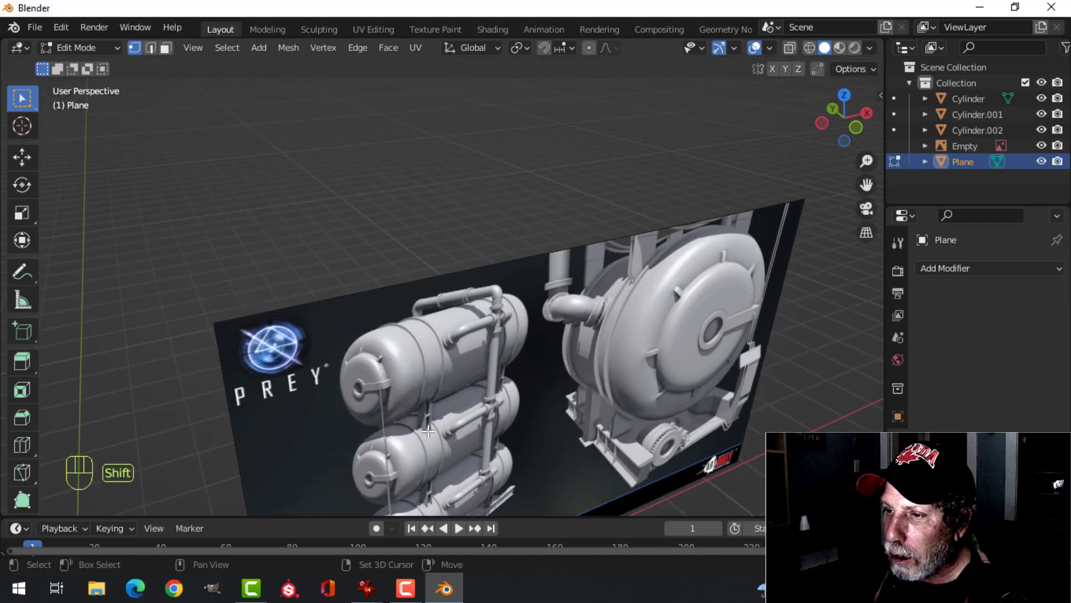
{"action": "scroll", "coordinate": [491, 313], "scroll_direction": "up", "scroll_amount": 3}
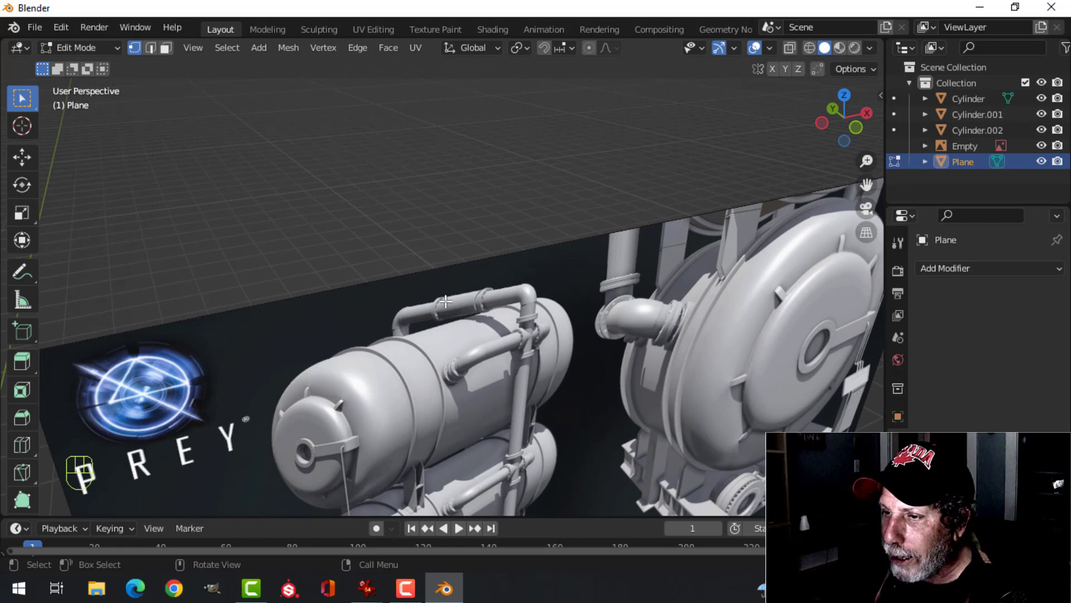
{"action": "scroll", "coordinate": [491, 362], "scroll_direction": "down", "scroll_amount": 3}
{"action": "middle_click_drag", "start_coordinate": [344, 460], "coordinate": [363, 443]}
{"action": "middle_click_drag", "start_coordinate": [364, 442], "coordinate": [464, 306], "text": "shift"}
{"action": "middle_click_drag", "start_coordinate": [394, 346], "coordinate": [434, 350]}
{"action": "scroll", "coordinate": [434, 349], "scroll_direction": "down", "scroll_amount": 4}
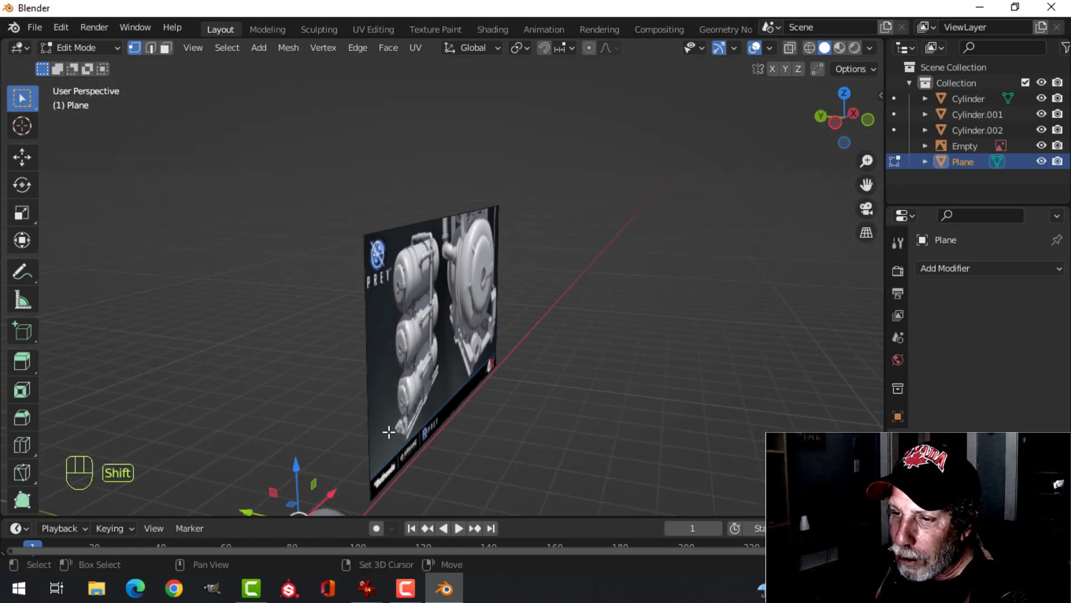
{"action": "middle_click_drag", "start_coordinate": [387, 430], "coordinate": [419, 220], "text": "shift"}
Round the open frame's two upper corners with a four-segment vertex bevel, then leave Edit Mode
{"action": "scroll", "coordinate": [514, 303], "scroll_direction": "up", "scroll_amount": 4}
{"action": "middle_click_drag", "start_coordinate": [544, 349], "coordinate": [509, 313]}
{"action": "scroll", "coordinate": [540, 340], "scroll_direction": "down", "scroll_amount": 1}
{"action": "scroll", "coordinate": [504, 352], "scroll_direction": "up", "scroll_amount": 2}
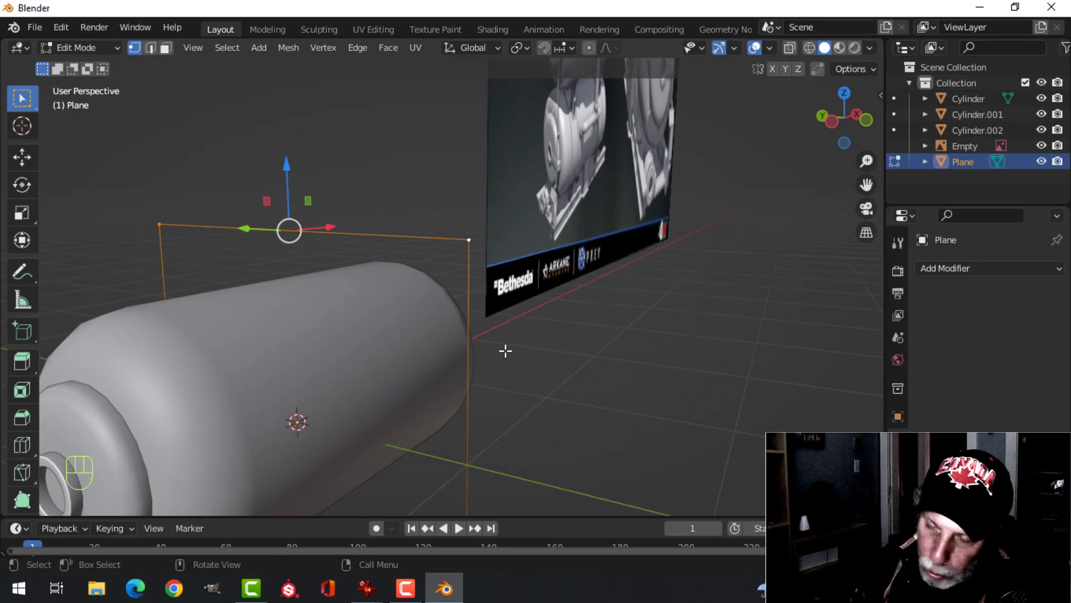
{"action": "key", "text": "ctrl+shift+b"}
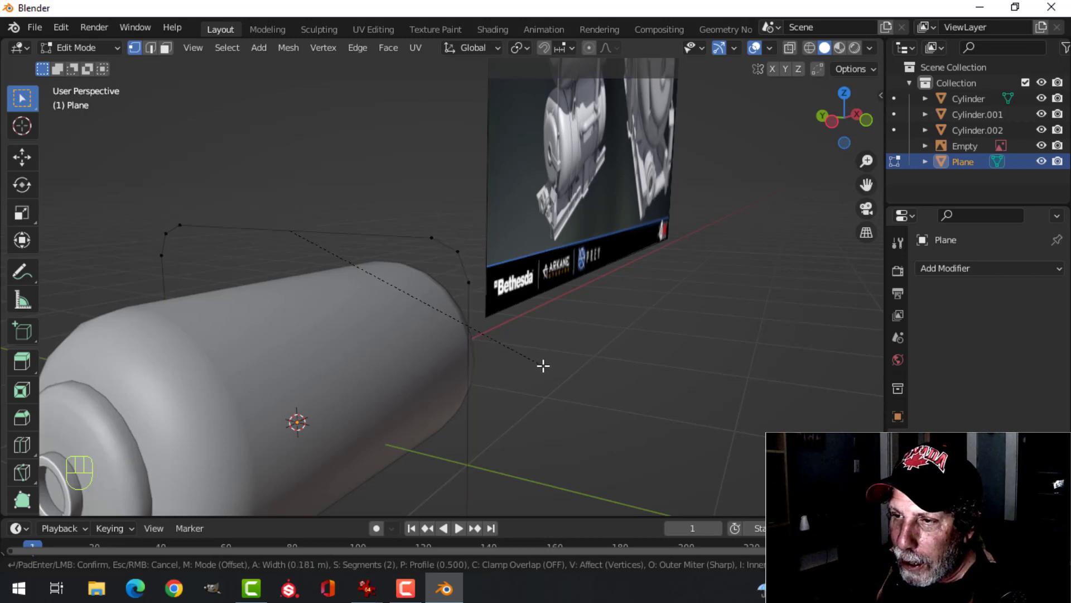
{"action": "scroll", "coordinate": [552, 368], "scroll_direction": "down", "scroll_amount": 1}
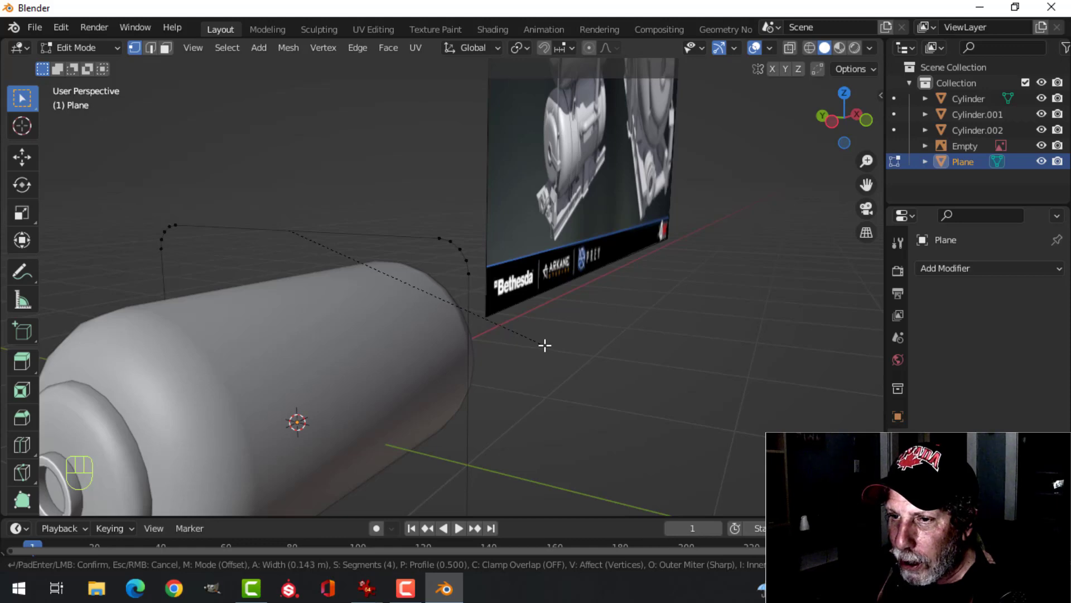
{"action": "left_click", "coordinate": [548, 349]}
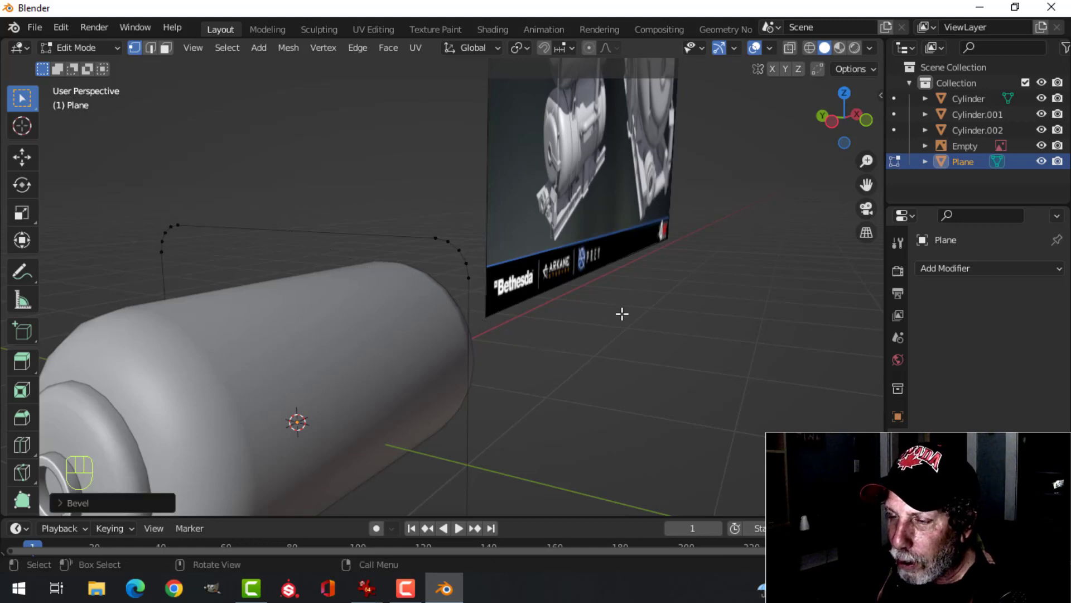
{"action": "middle_click_drag", "start_coordinate": [622, 311], "coordinate": [655, 304]}
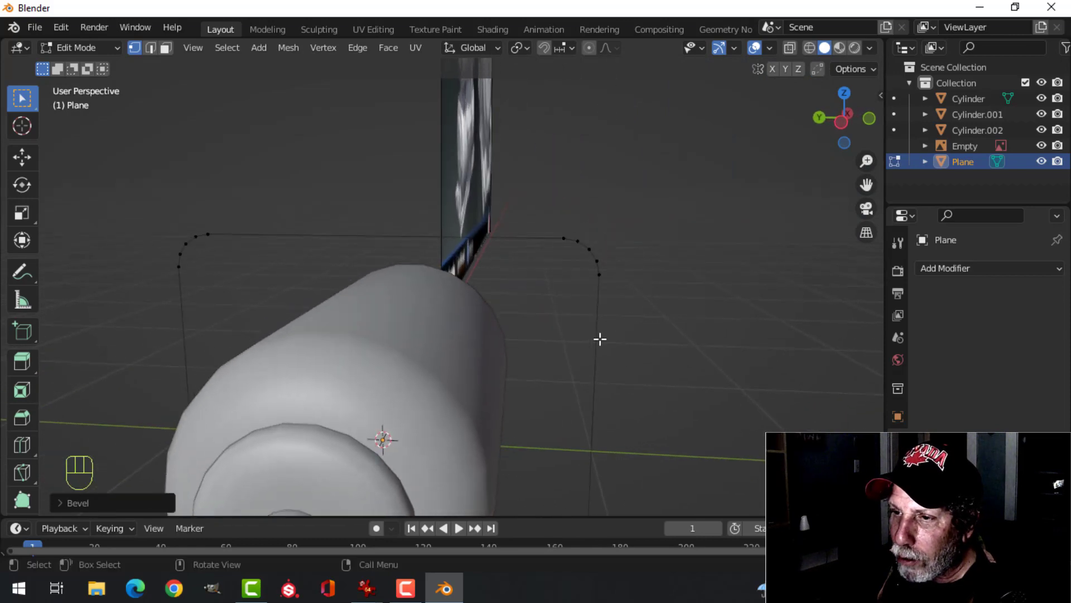
{"action": "scroll", "coordinate": [482, 333], "scroll_direction": "down", "scroll_amount": 4}
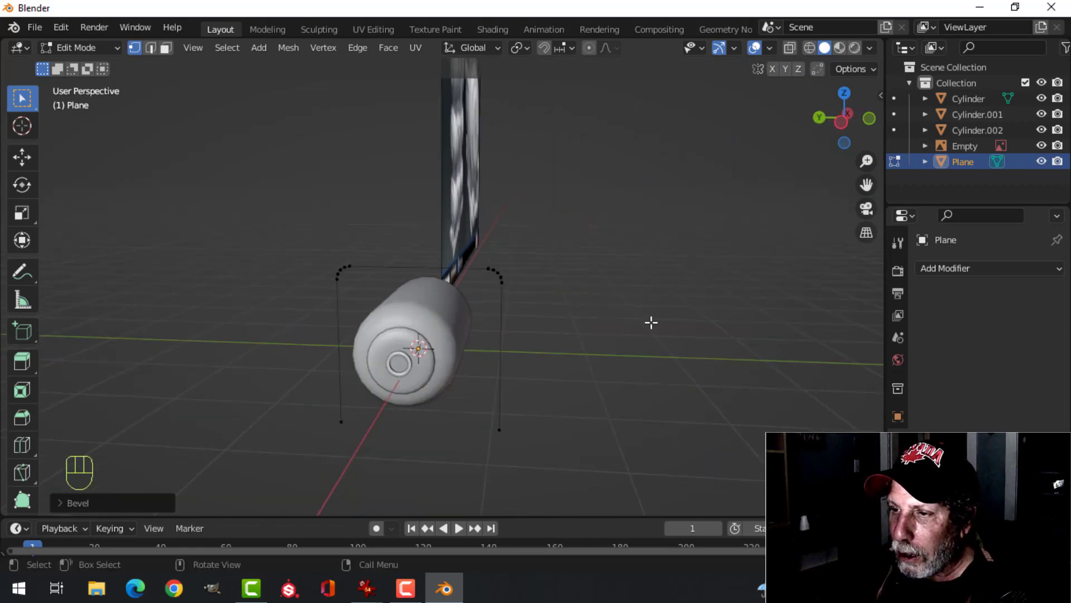
{"action": "key", "text": "Tab"}
{"action": "middle_click_drag", "start_coordinate": [494, 310], "coordinate": [598, 291]}
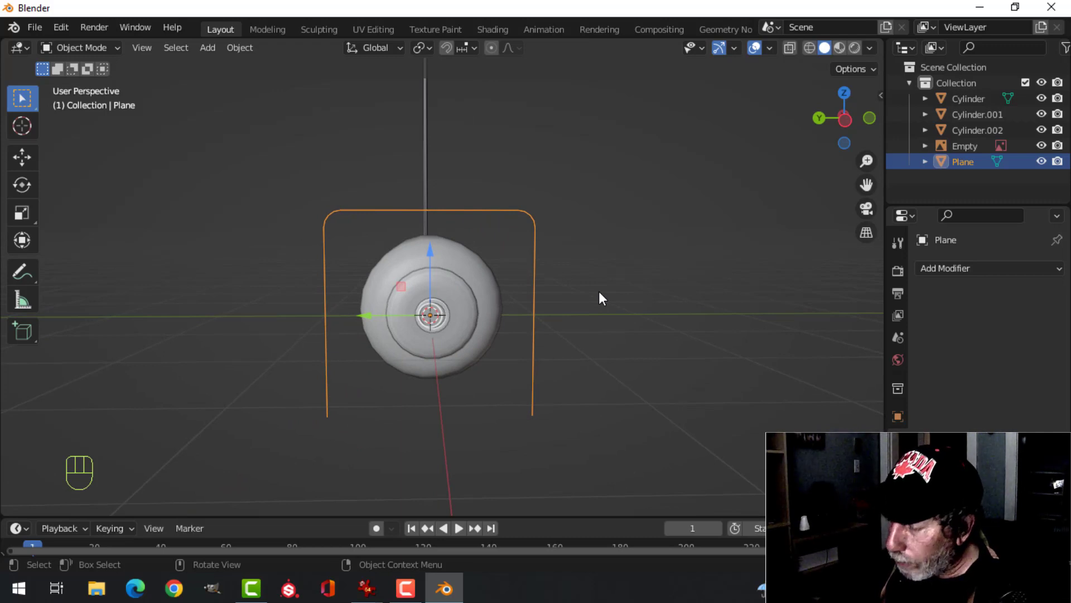
Scale the whole frame to about 0.75 along Y in Edit Mode and lower it slightly along Z towards the tank
{"action": "key", "text": "KP_3"}
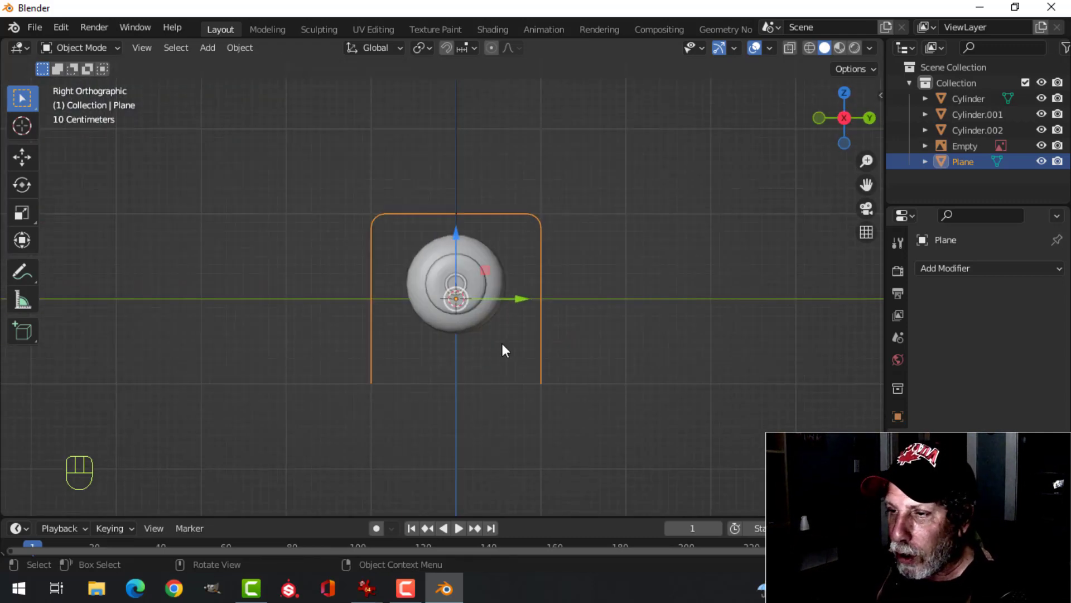
{"action": "key", "text": "Tab"}
{"action": "key", "text": "a"}
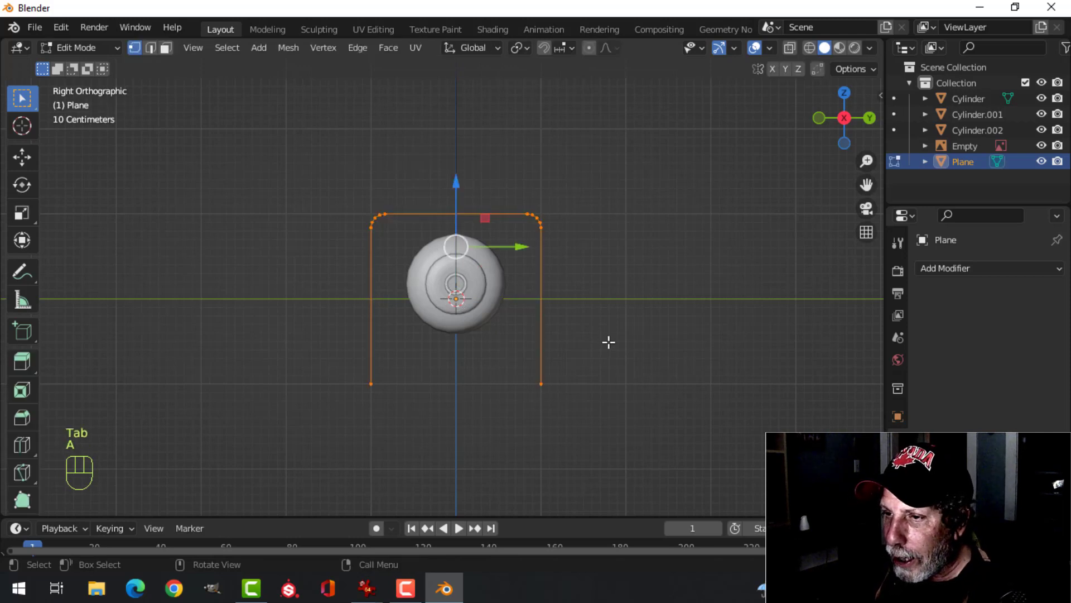
{"action": "scroll", "coordinate": [615, 343], "scroll_direction": "up", "scroll_amount": 2}
{"action": "middle_click_drag", "start_coordinate": [616, 343], "coordinate": [619, 335], "text": "shift"}
{"action": "key", "text": "s"}
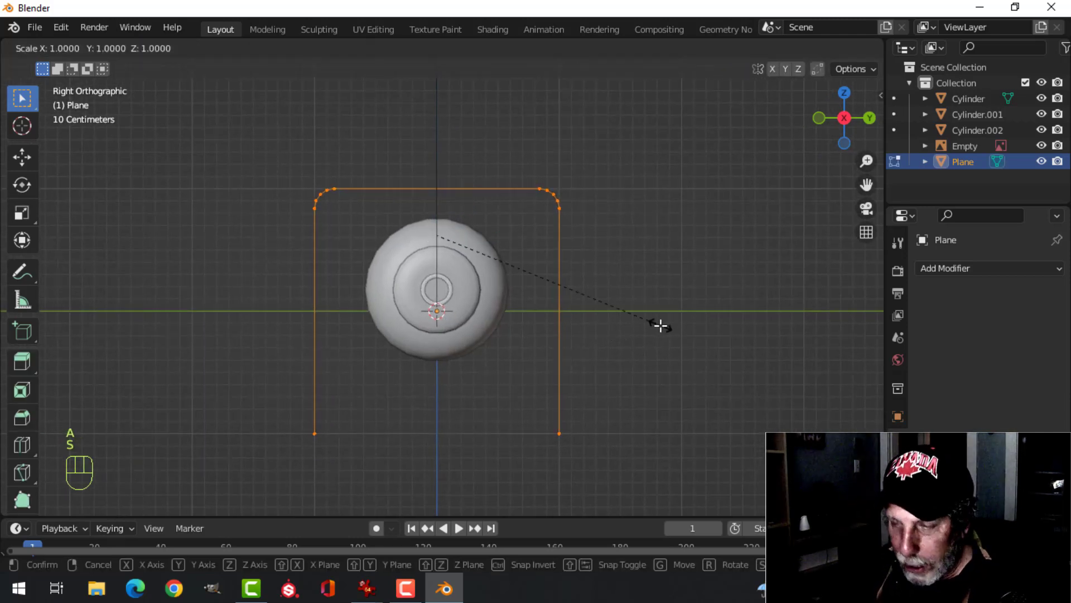
{"action": "key", "text": "y"}
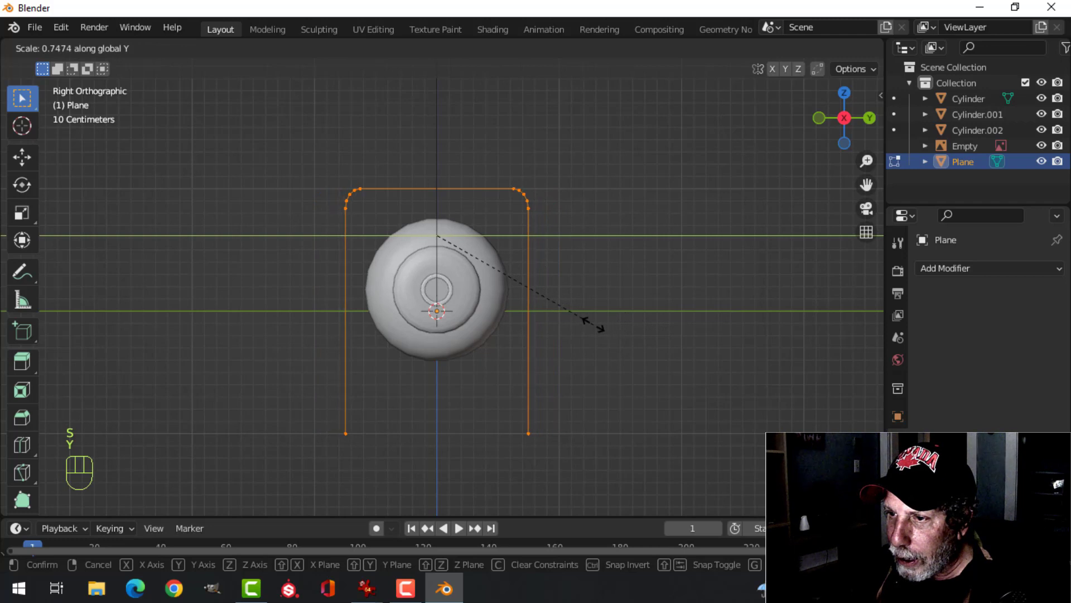
{"action": "left_click", "coordinate": [593, 324]}
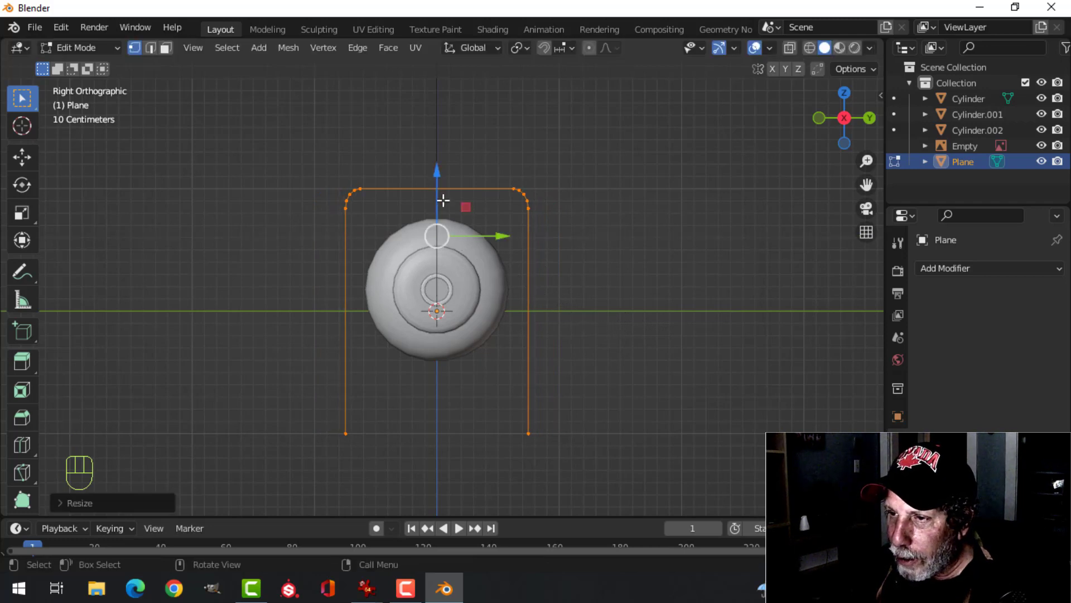
{"action": "left_click_drag", "start_coordinate": [436, 173], "coordinate": [435, 194]}
Raise the frame's two lower end vertices along Z to about the level of the tank's underside and return to Object Mode
{"action": "left_click", "coordinate": [528, 447]}
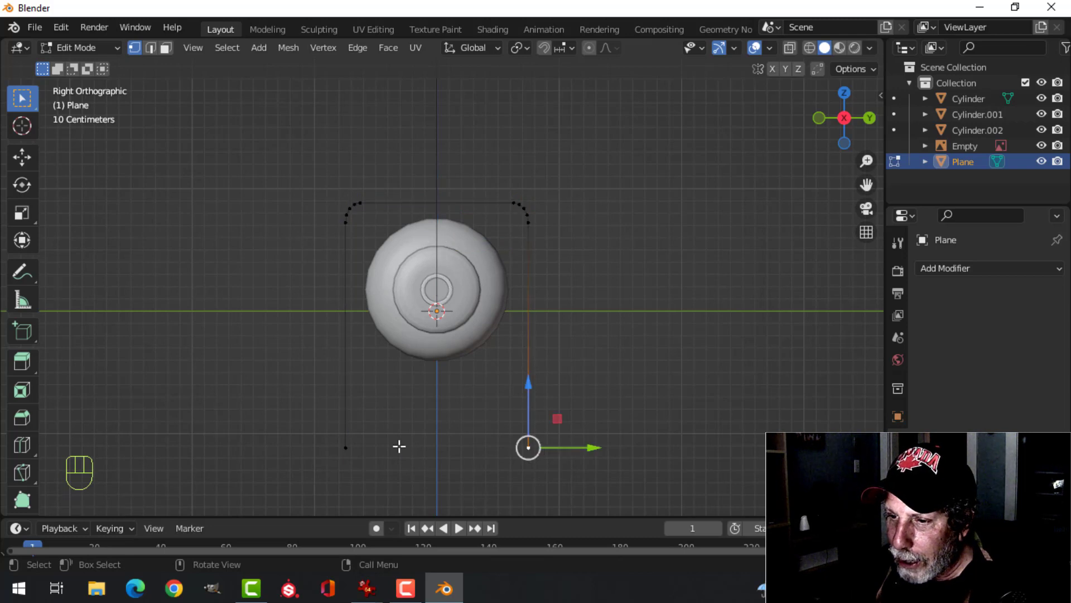
{"action": "left_click", "coordinate": [346, 447], "text": "shift"}
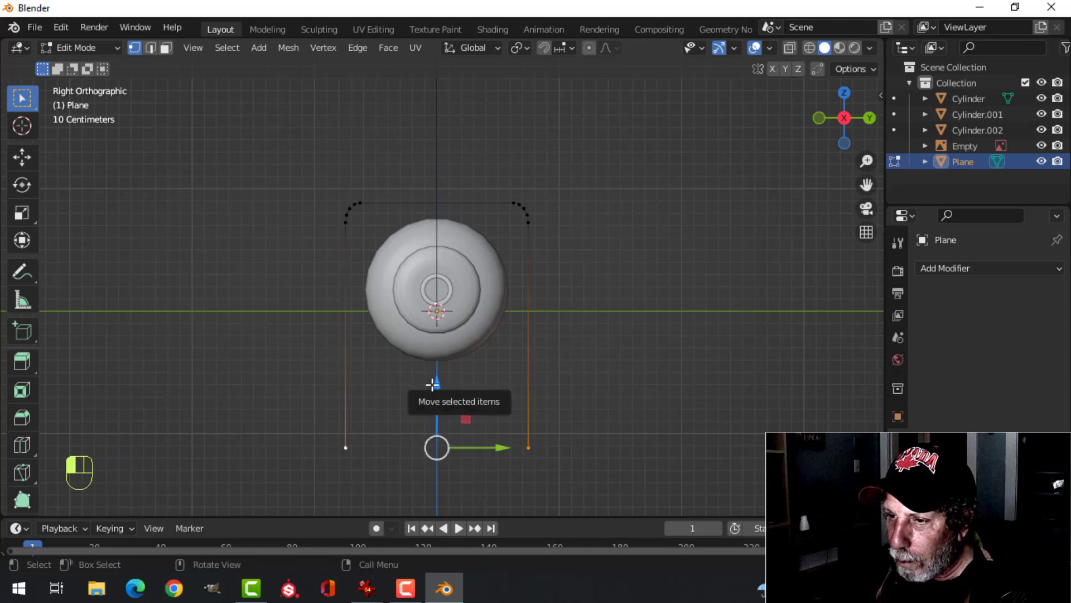
{"action": "left_click_drag", "start_coordinate": [434, 379], "coordinate": [432, 287]}
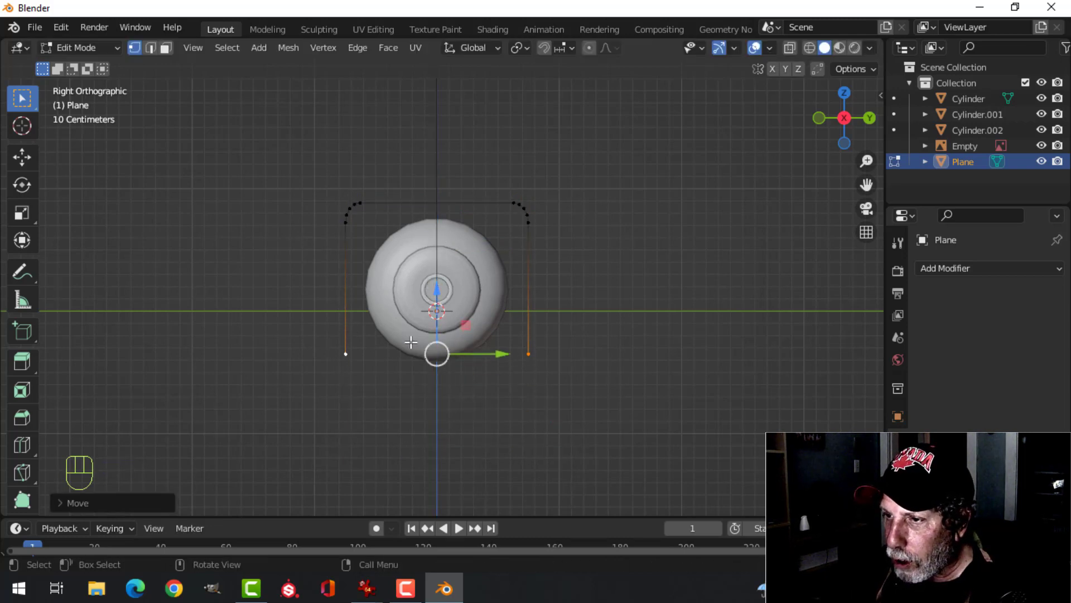
{"action": "key", "text": "Tab"}
Convert the rounded frame from a mesh to a curve
{"action": "middle_click_drag", "start_coordinate": [619, 301], "coordinate": [224, 339]}
{"action": "scroll", "coordinate": [512, 343], "scroll_direction": "up", "scroll_amount": 2}
{"action": "middle_click_drag", "start_coordinate": [512, 343], "coordinate": [357, 313], "text": "shift"}
{"action": "middle_click_drag", "start_coordinate": [357, 313], "coordinate": [463, 290]}
{"action": "middle_click_drag", "start_coordinate": [463, 291], "coordinate": [507, 277], "text": "shift"}
{"action": "scroll", "coordinate": [471, 316], "scroll_direction": "down", "scroll_amount": 1}
{"action": "middle_click_drag", "start_coordinate": [471, 322], "coordinate": [444, 246]}
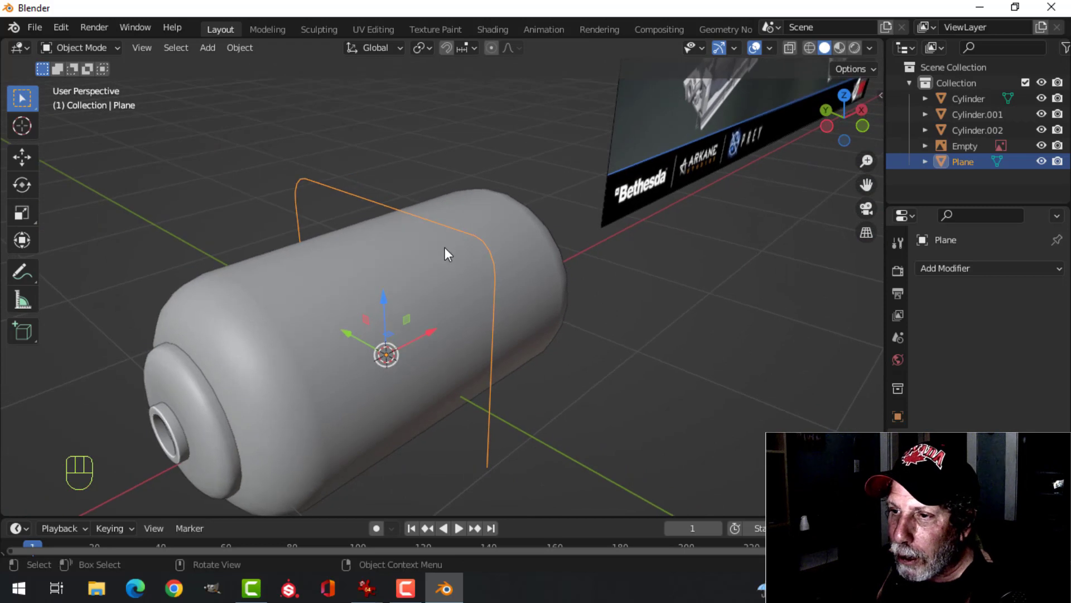
{"action": "right_click", "coordinate": [450, 225]}
{"action": "mouse_move", "coordinate": [392, 264]}
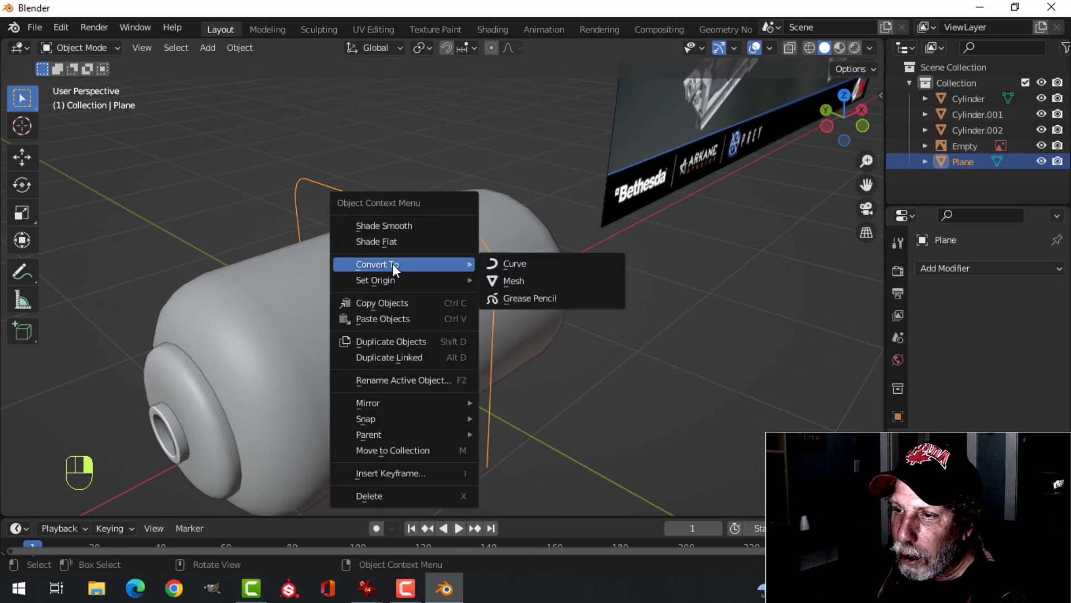
{"action": "left_click", "coordinate": [515, 264]}
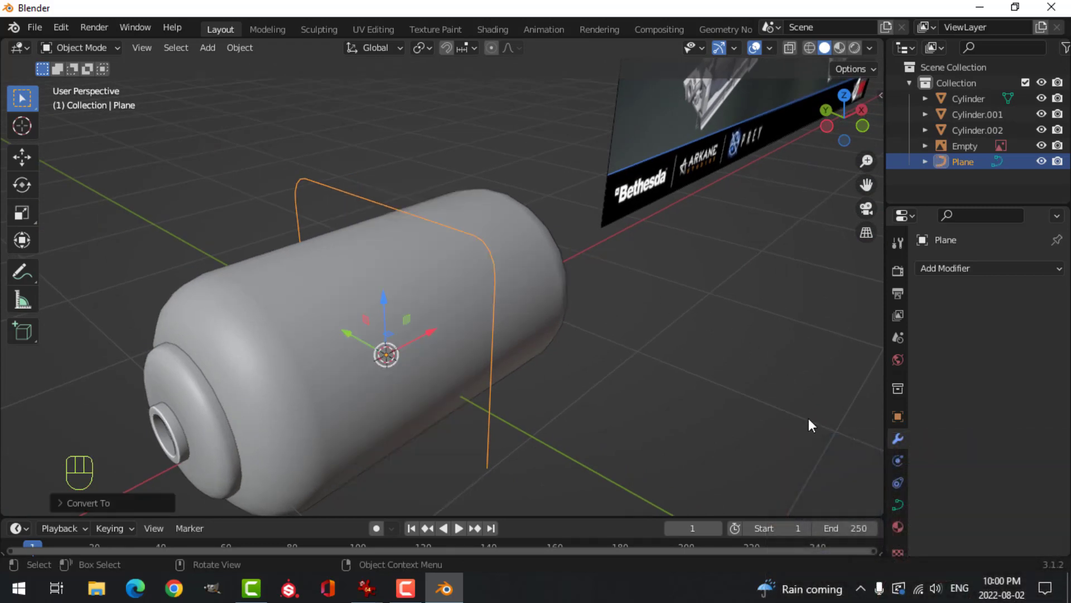
Give the curve a round bevel with a depth of 0.103 m to form a pipe
{"action": "left_click", "coordinate": [897, 506]}
{"action": "scroll", "coordinate": [970, 390], "scroll_direction": "down", "scroll_amount": 5}
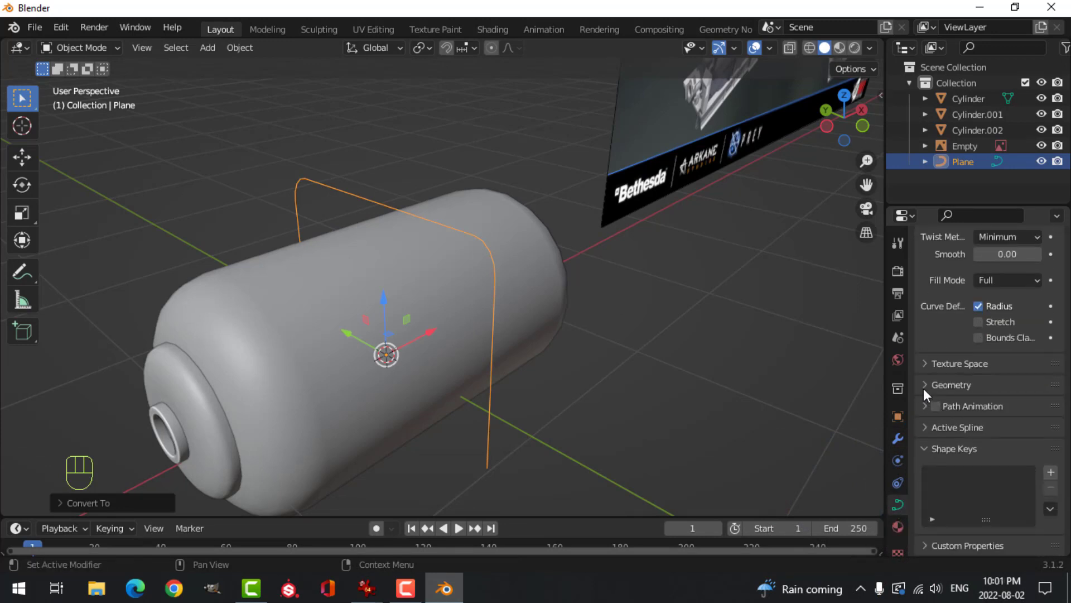
{"action": "left_click", "coordinate": [925, 388]}
{"action": "scroll", "coordinate": [977, 424], "scroll_direction": "down", "scroll_amount": 8}
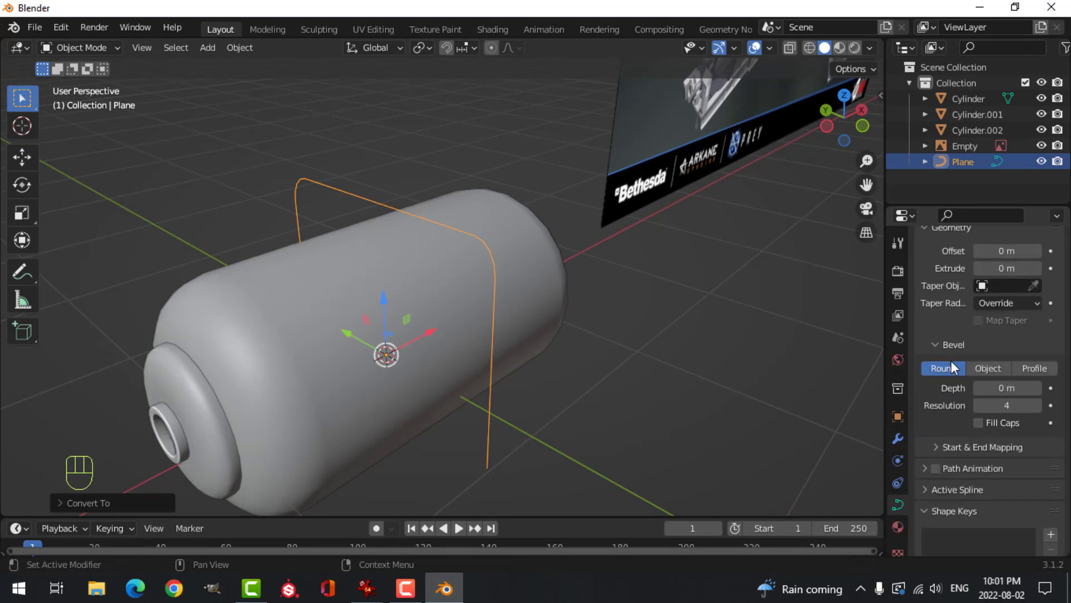
{"action": "scroll", "coordinate": [954, 367], "scroll_direction": "down", "scroll_amount": 1}
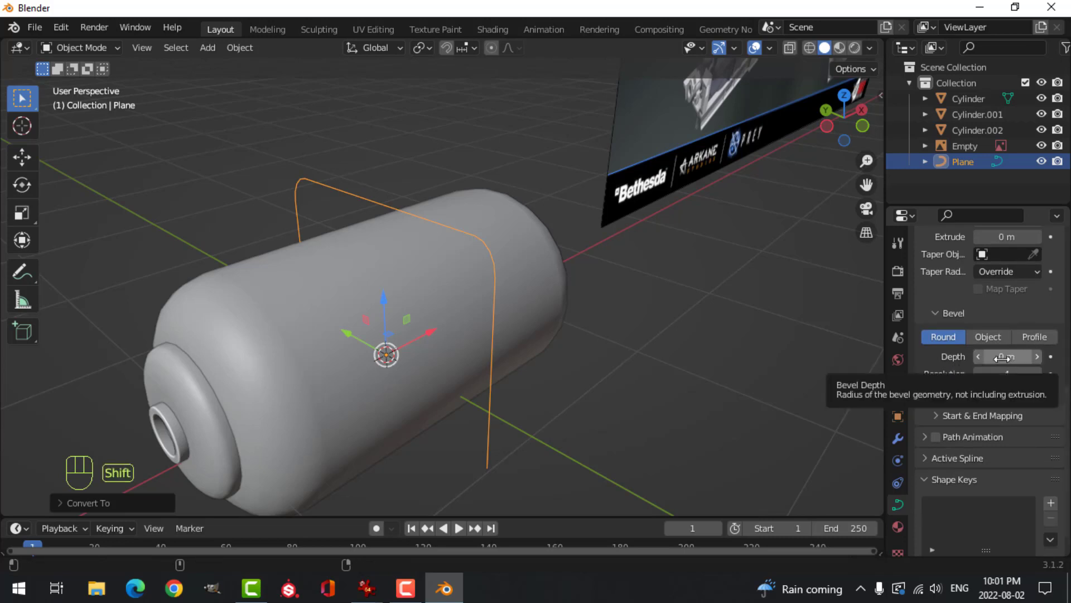
{"action": "left_click_drag", "start_coordinate": [1003, 357], "coordinate": [1062, 358], "text": "shift"}
{"action": "scroll", "coordinate": [781, 293], "scroll_direction": "down", "scroll_amount": 2}
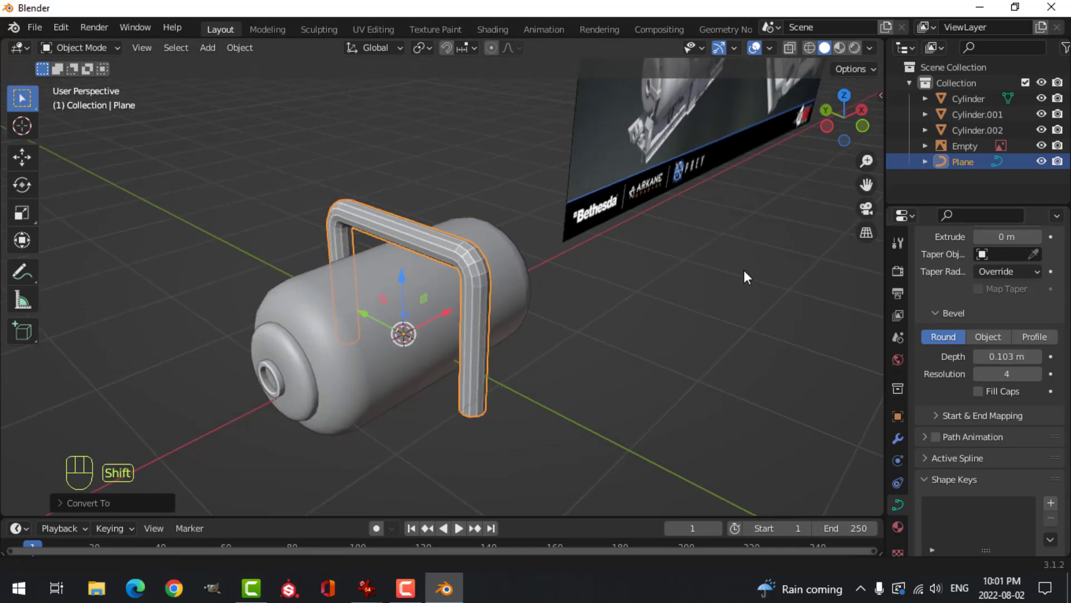
Shade the pipe smooth and deselect it
{"action": "middle_click_drag", "start_coordinate": [743, 275], "coordinate": [656, 363], "text": "shift"}
{"action": "middle_click_drag", "start_coordinate": [407, 363], "coordinate": [391, 321]}
{"action": "right_click", "coordinate": [398, 311]}
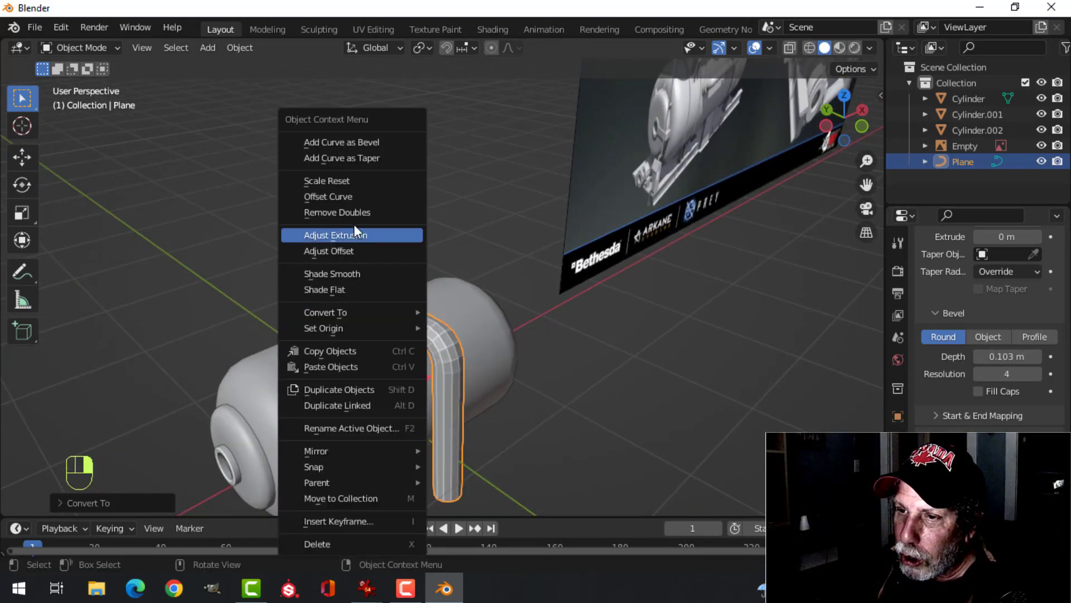
{"action": "left_click", "coordinate": [345, 273]}
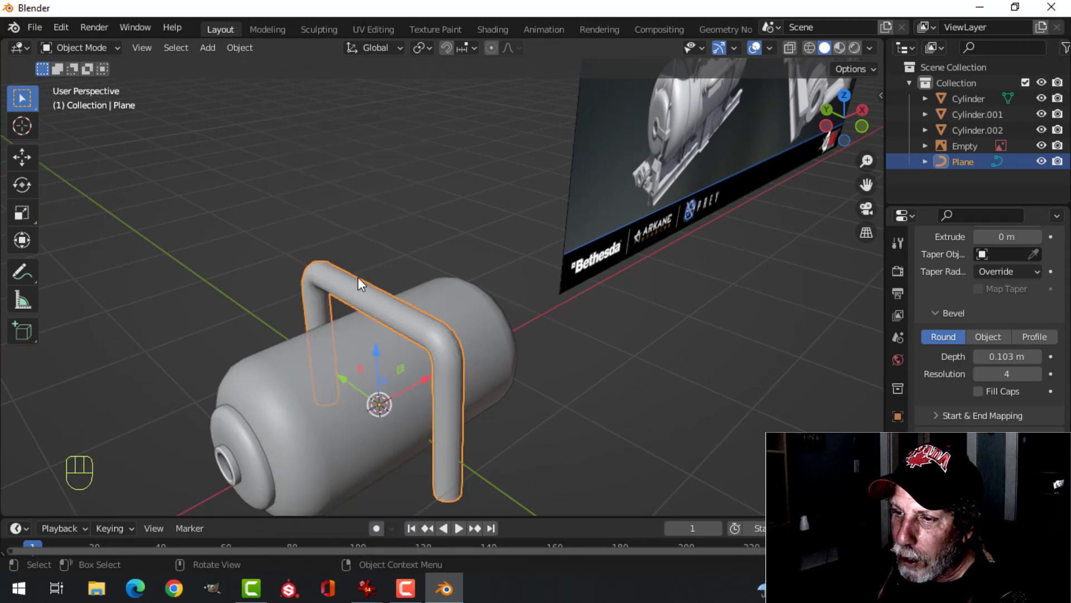
{"action": "scroll", "coordinate": [535, 349], "scroll_direction": "up", "scroll_amount": 2}
{"action": "scroll", "coordinate": [534, 349], "scroll_direction": "up", "scroll_amount": 1}
{"action": "key", "text": "alt+a"}
Compare the pipe's shape and bends with the pipe over the upper tank in the reference image
{"action": "scroll", "coordinate": [560, 359], "scroll_direction": "down", "scroll_amount": 3}
{"action": "middle_click_drag", "start_coordinate": [560, 359], "coordinate": [498, 362]}
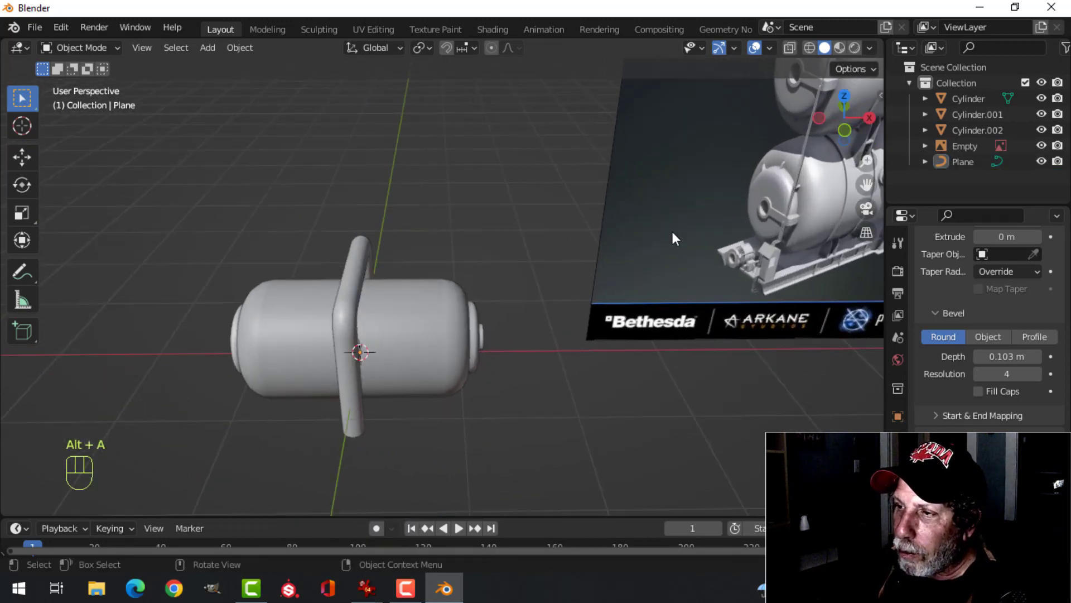
{"action": "middle_click_drag", "start_coordinate": [815, 129], "coordinate": [591, 294], "text": "shift"}
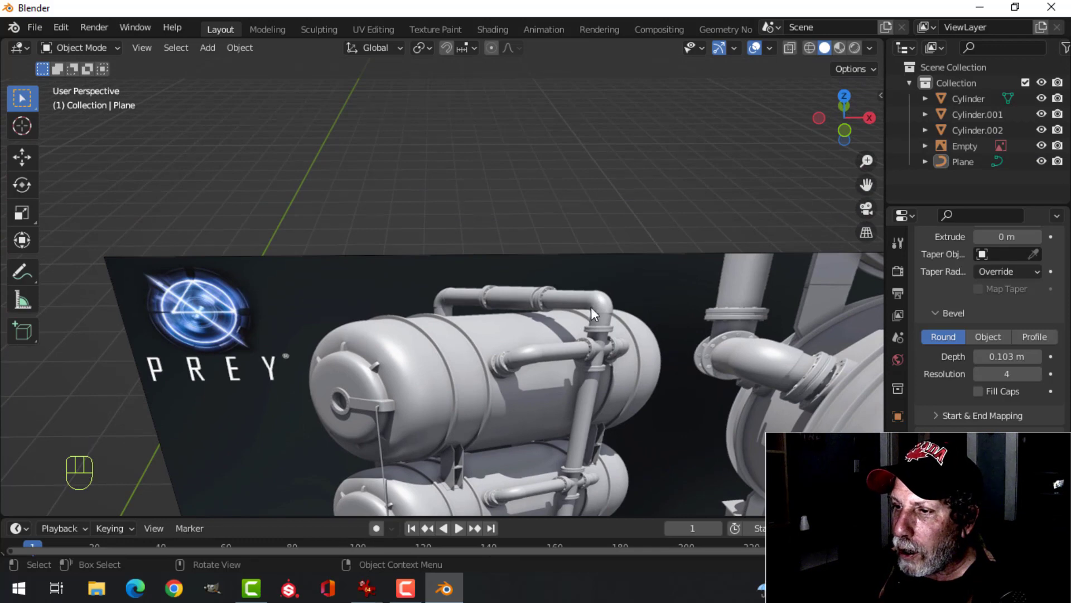
{"action": "scroll", "coordinate": [459, 367], "scroll_direction": "down", "scroll_amount": 3}
{"action": "middle_click_drag", "start_coordinate": [357, 419], "coordinate": [474, 261], "text": "shift"}
{"action": "middle_click_drag", "start_coordinate": [419, 301], "coordinate": [487, 283]}
{"action": "middle_click_drag", "start_coordinate": [401, 424], "coordinate": [483, 245], "text": "shift"}
{"action": "scroll", "coordinate": [461, 237], "scroll_direction": "up", "scroll_amount": 4}
{"action": "middle_click_drag", "start_coordinate": [483, 245], "coordinate": [486, 262]}
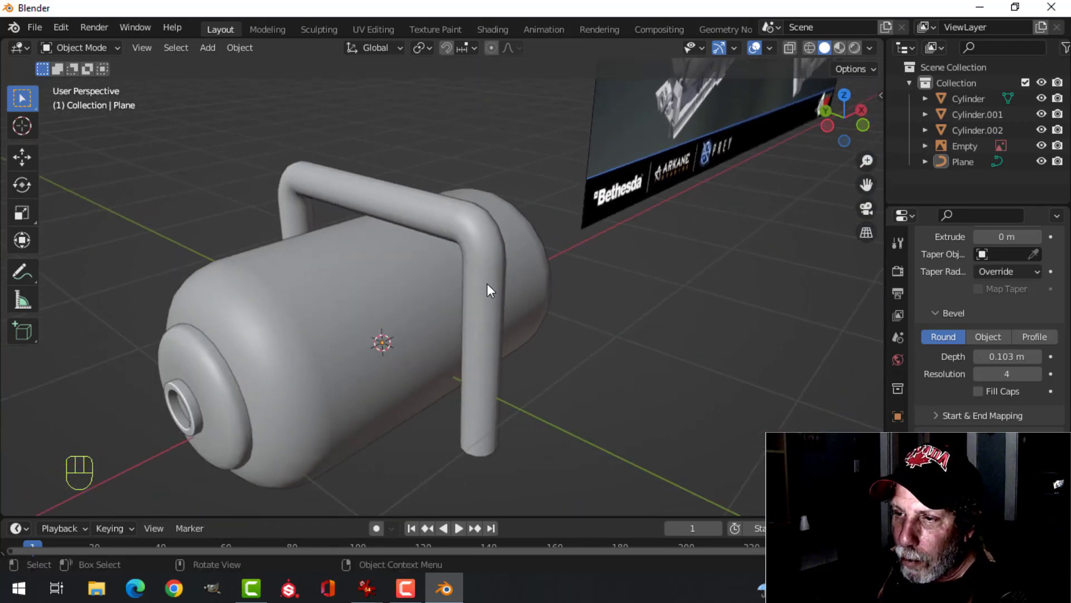
Add a Subdivision Surface modifier to the pipe
{"action": "left_click", "coordinate": [479, 244]}
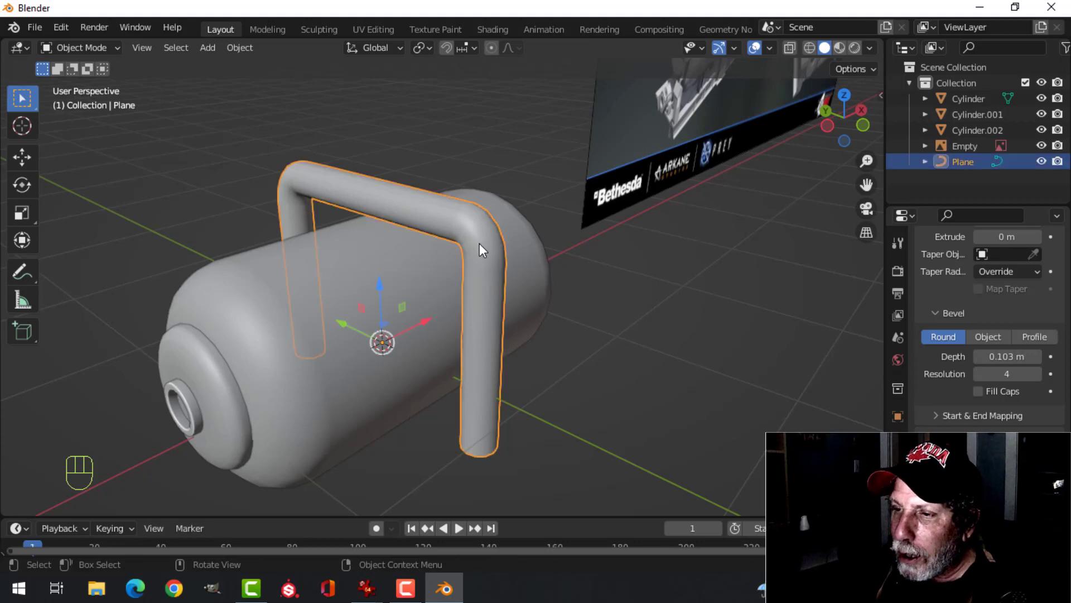
{"action": "middle_click_drag", "start_coordinate": [575, 335], "coordinate": [411, 287]}
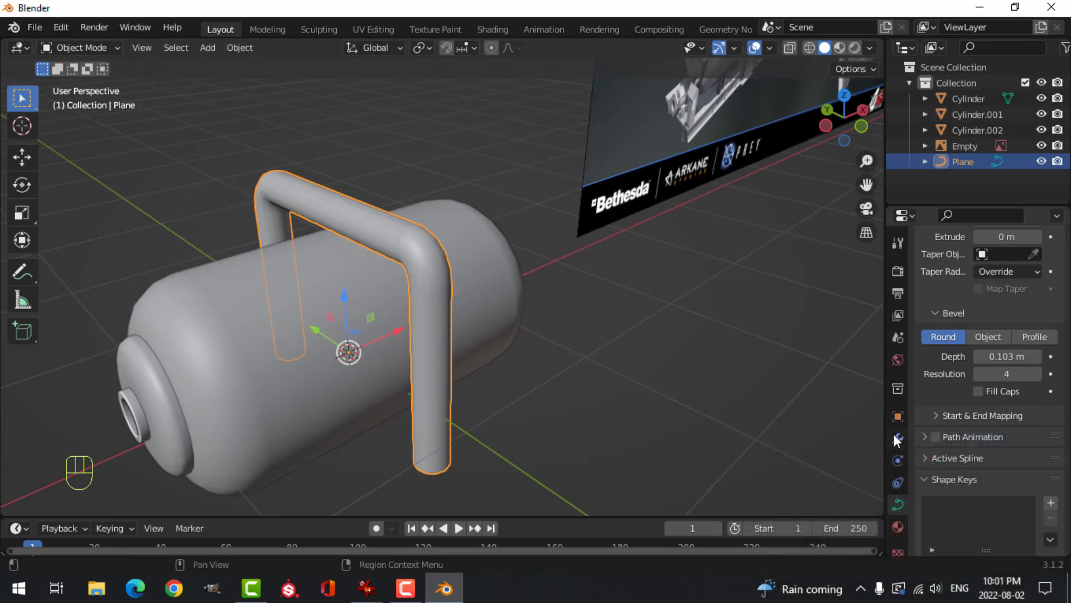
{"action": "left_click", "coordinate": [898, 437]}
{"action": "left_click", "coordinate": [926, 265]}
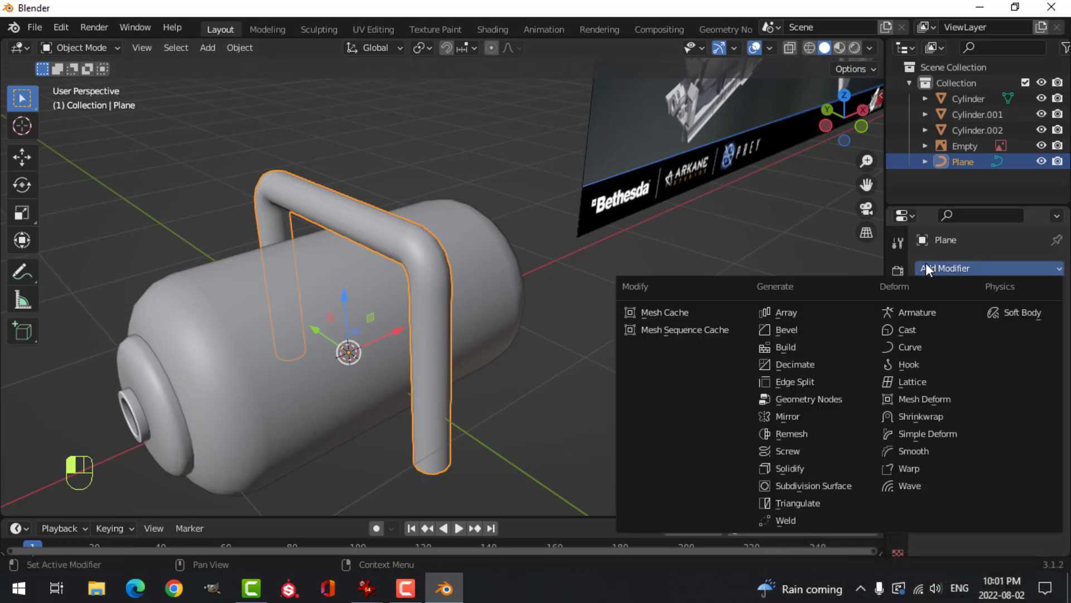
{"action": "left_click", "coordinate": [808, 487]}
{"action": "middle_click_drag", "start_coordinate": [603, 324], "coordinate": [574, 324]}
Add a Subdivision Surface modifier to the main tank body
{"action": "left_click", "coordinate": [313, 281]}
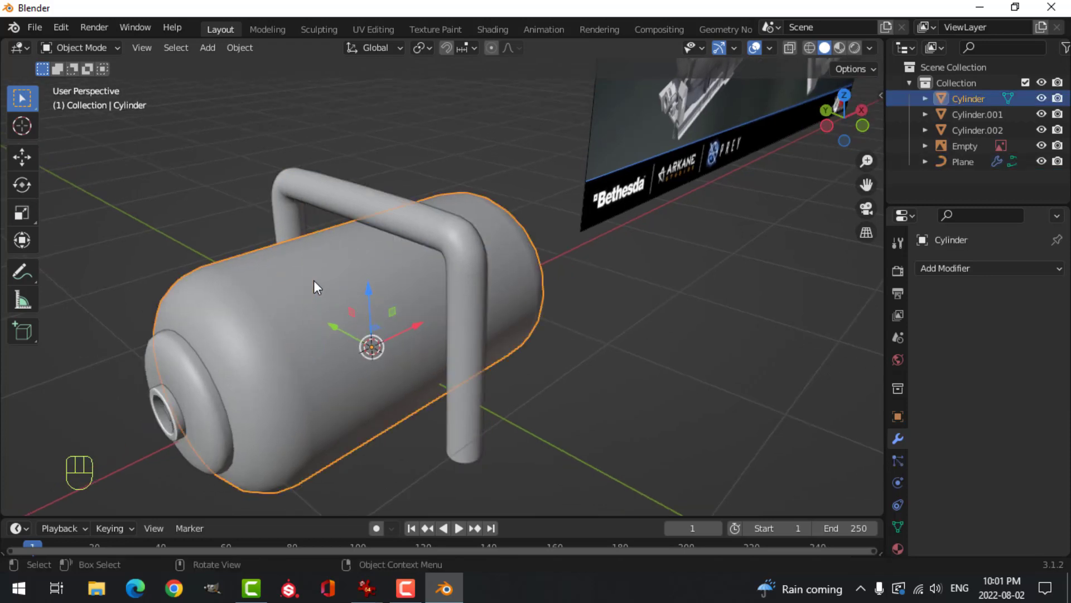
{"action": "left_click", "coordinate": [949, 268]}
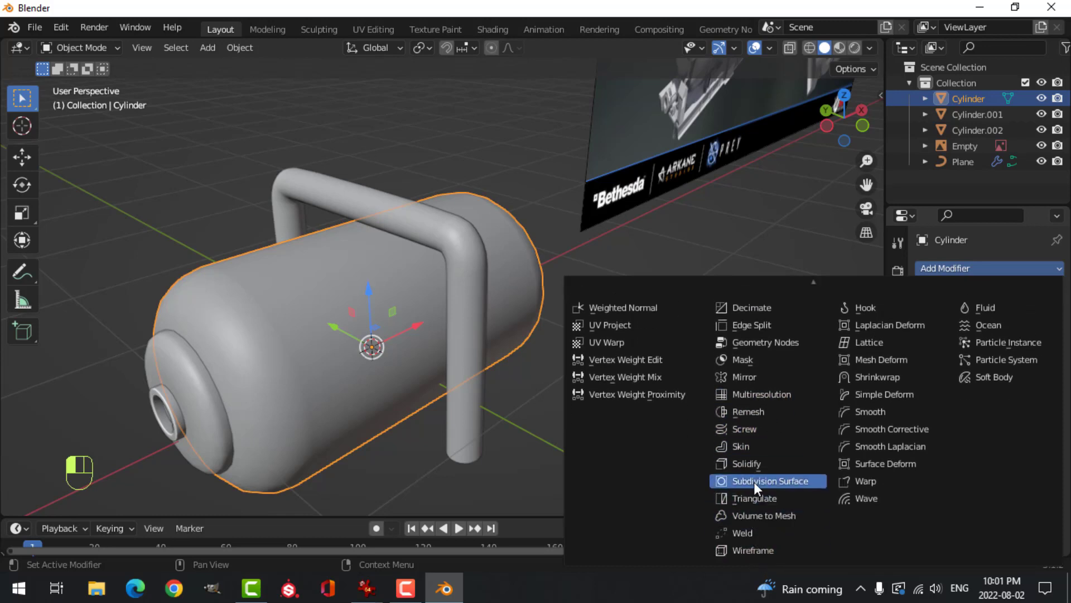
{"action": "left_click", "coordinate": [752, 480]}
Add a Subdivision Surface modifier to the mirrored round end caps of the tank and deselect everything
{"action": "left_click", "coordinate": [207, 383]}
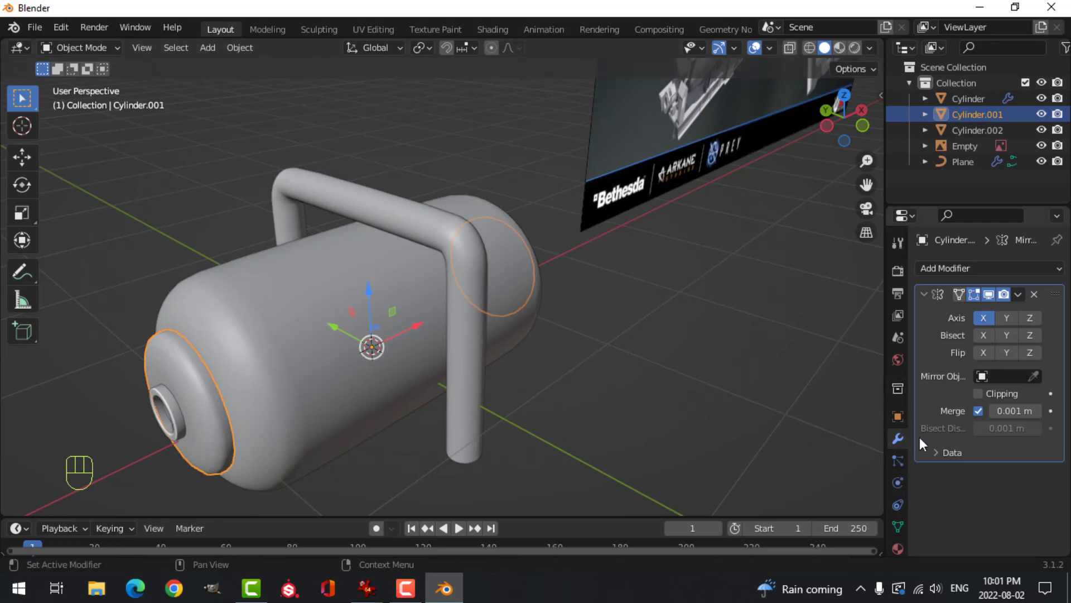
{"action": "left_click", "coordinate": [955, 267]}
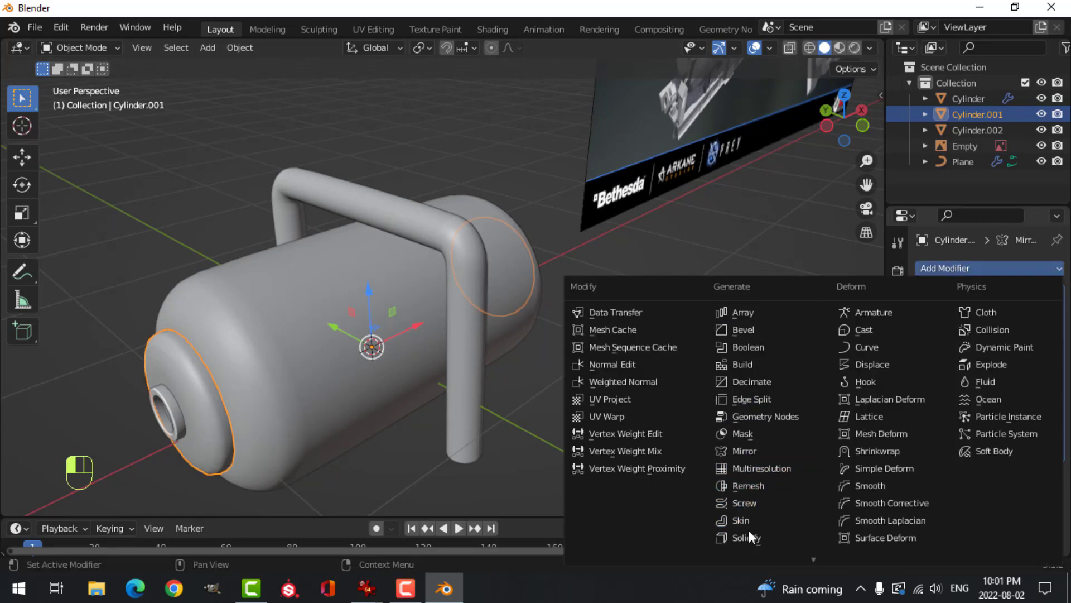
{"action": "scroll", "coordinate": [748, 530], "scroll_direction": "down", "scroll_amount": 1}
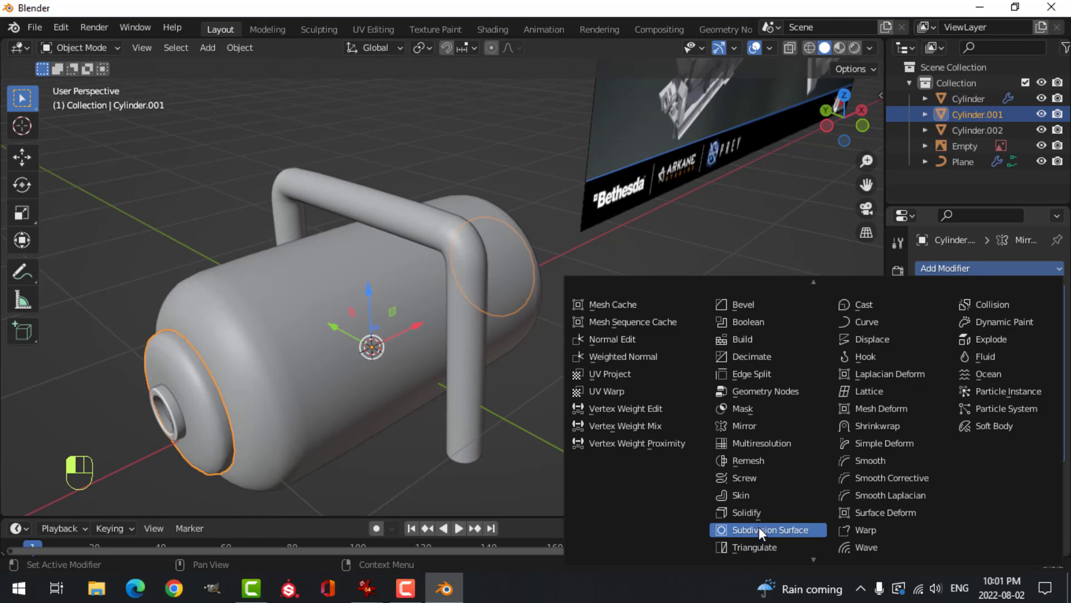
{"action": "left_click", "coordinate": [758, 527]}
{"action": "left_click", "coordinate": [925, 294]}
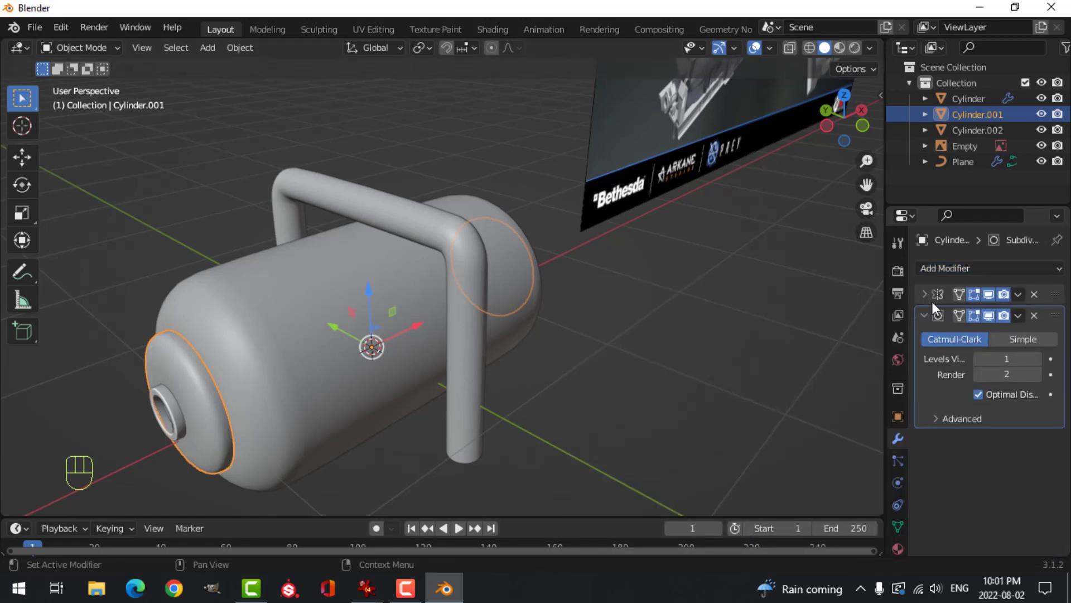
{"action": "left_click", "coordinate": [925, 316]}
{"action": "key", "text": "alt+a"}
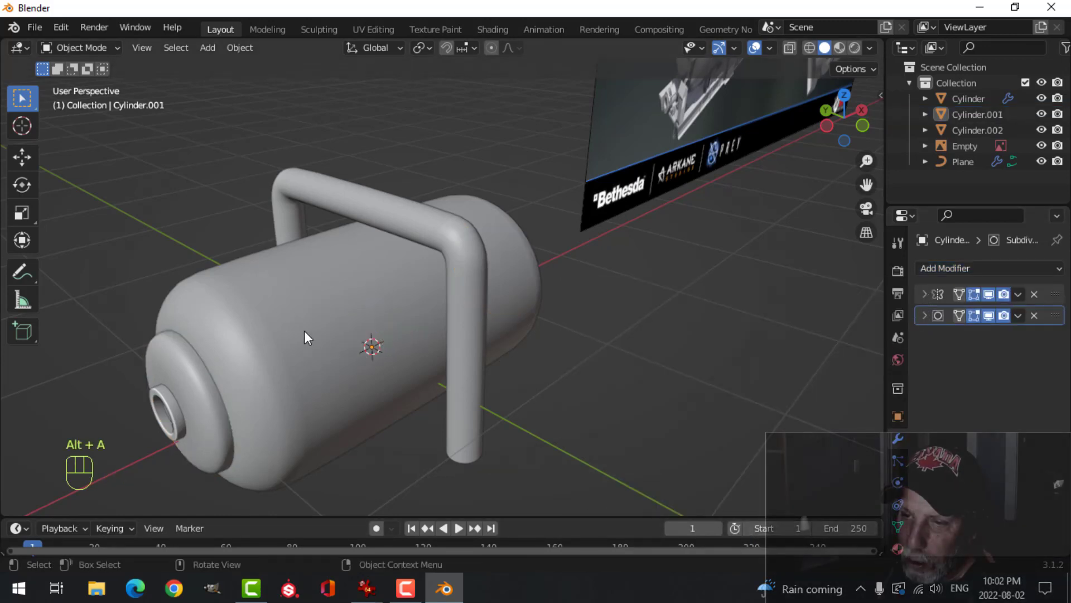
Compare the finished tank and pipe with the stacked tanks in the Prey reference image
{"action": "middle_click_drag", "start_coordinate": [304, 330], "coordinate": [317, 319]}
{"action": "scroll", "coordinate": [227, 372], "scroll_direction": "up", "scroll_amount": 2}
{"action": "scroll", "coordinate": [129, 372], "scroll_direction": "down", "scroll_amount": 2}
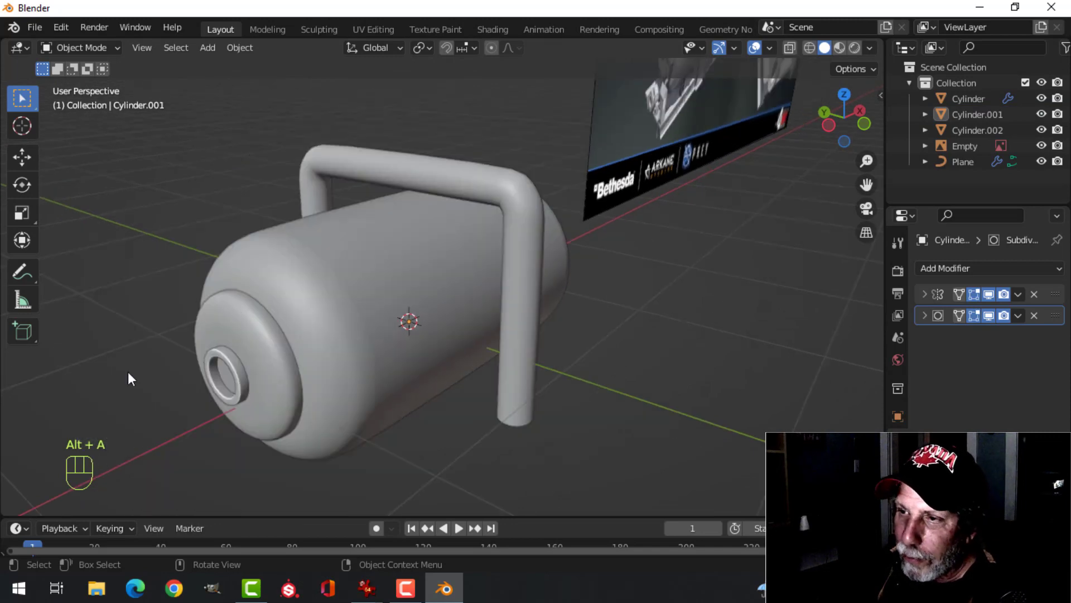
{"action": "middle_click_drag", "start_coordinate": [440, 185], "coordinate": [347, 297], "text": "shift"}
{"action": "scroll", "coordinate": [445, 297], "scroll_direction": "up", "scroll_amount": 5}
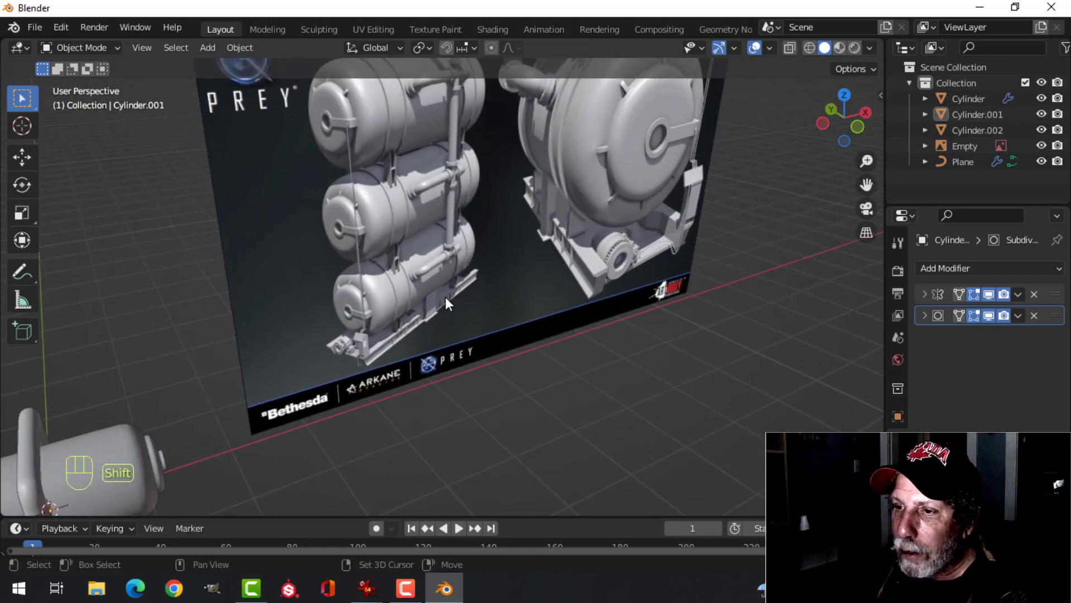
{"action": "scroll", "coordinate": [473, 273], "scroll_direction": "up", "scroll_amount": 1}
{"action": "middle_click_drag", "start_coordinate": [473, 273], "coordinate": [463, 404], "text": "shift"}
{"action": "scroll", "coordinate": [443, 263], "scroll_direction": "up", "scroll_amount": 2}
{"action": "middle_click_drag", "start_coordinate": [443, 263], "coordinate": [510, 234], "text": "shift"}
{"action": "scroll", "coordinate": [474, 409], "scroll_direction": "down", "scroll_amount": 4}
{"action": "scroll", "coordinate": [447, 337], "scroll_direction": "down", "scroll_amount": 1}
{"action": "middle_click_drag", "start_coordinate": [447, 337], "coordinate": [477, 265], "text": "shift"}
{"action": "scroll", "coordinate": [544, 294], "scroll_direction": "down", "scroll_amount": 2}
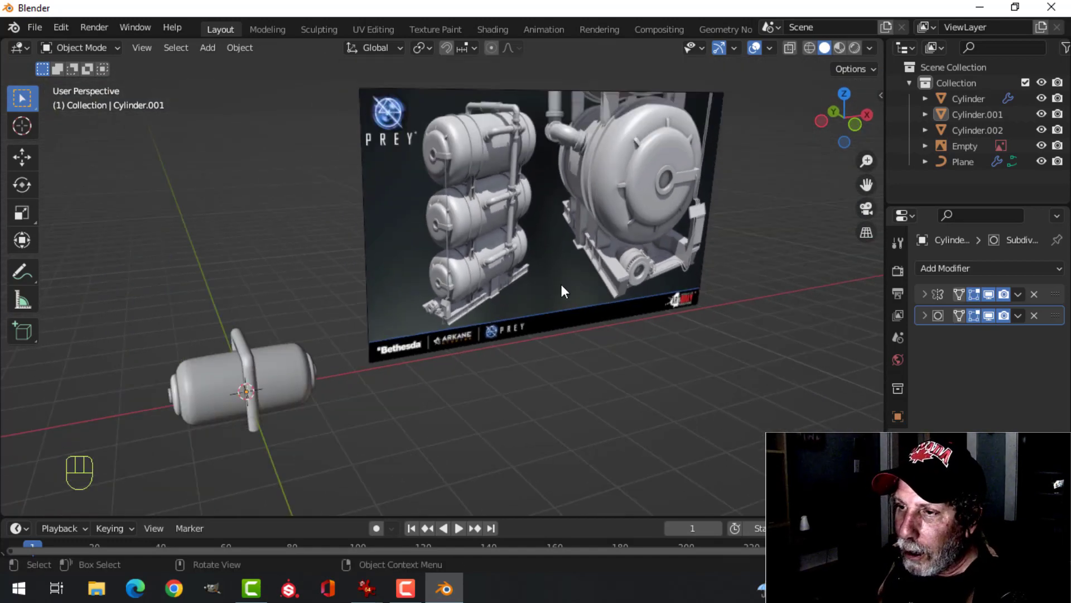
{"action": "middle_click_drag", "start_coordinate": [560, 282], "coordinate": [527, 296]}
Delete the Prey reference image, the tank parts and the pipe from the scene
{"action": "left_click", "coordinate": [478, 280]}
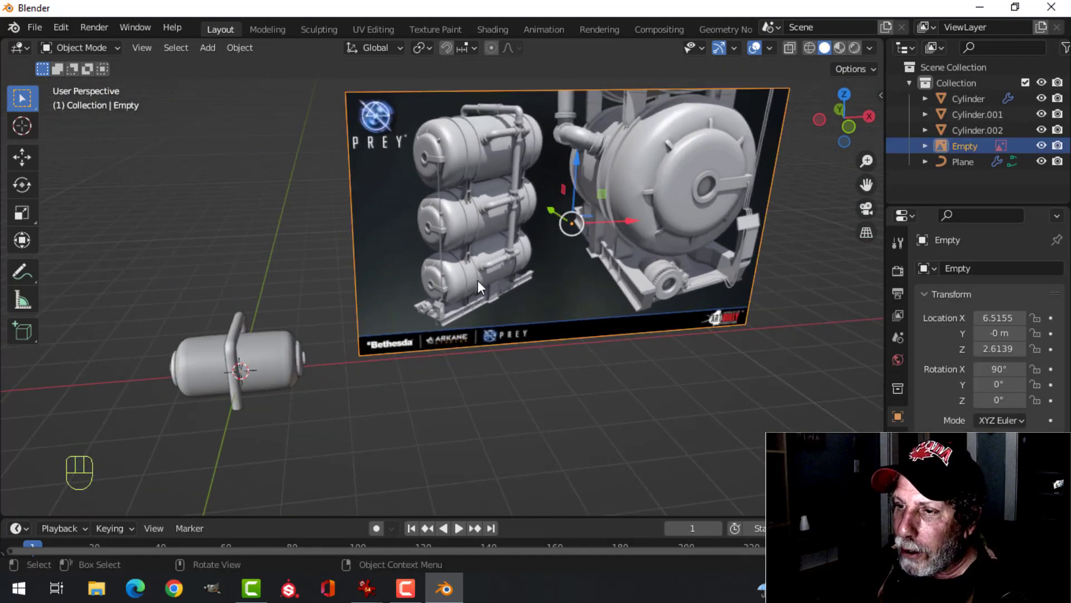
{"action": "key", "text": "x"}
{"action": "left_click", "coordinate": [477, 280]}
{"action": "left_click_drag", "start_coordinate": [166, 275], "coordinate": [433, 430]}
{"action": "key", "text": "x"}
{"action": "left_click", "coordinate": [433, 428]}
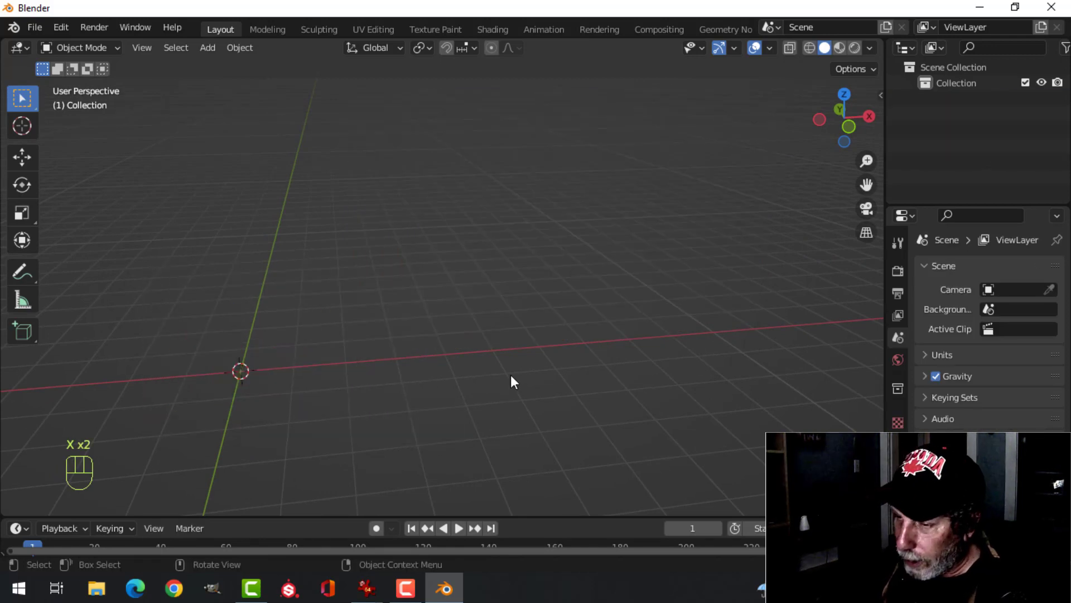
Switch to the cyberpunk props image in IrfanView and examine the monitor and the full equipment rack
{"action": "mouse_move", "coordinate": [365, 589]}
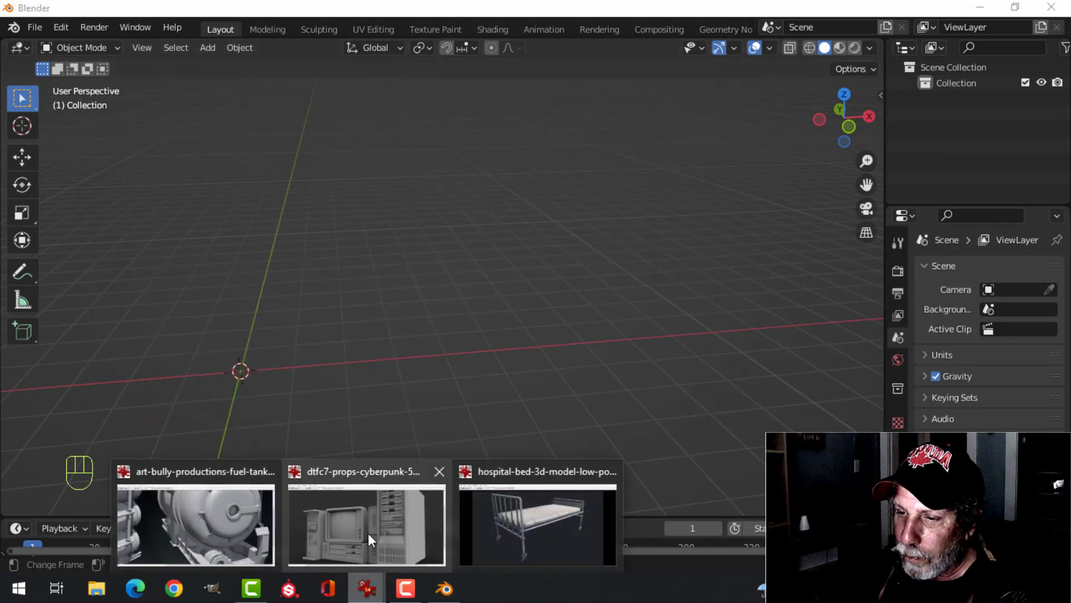
{"action": "left_click", "coordinate": [368, 533]}
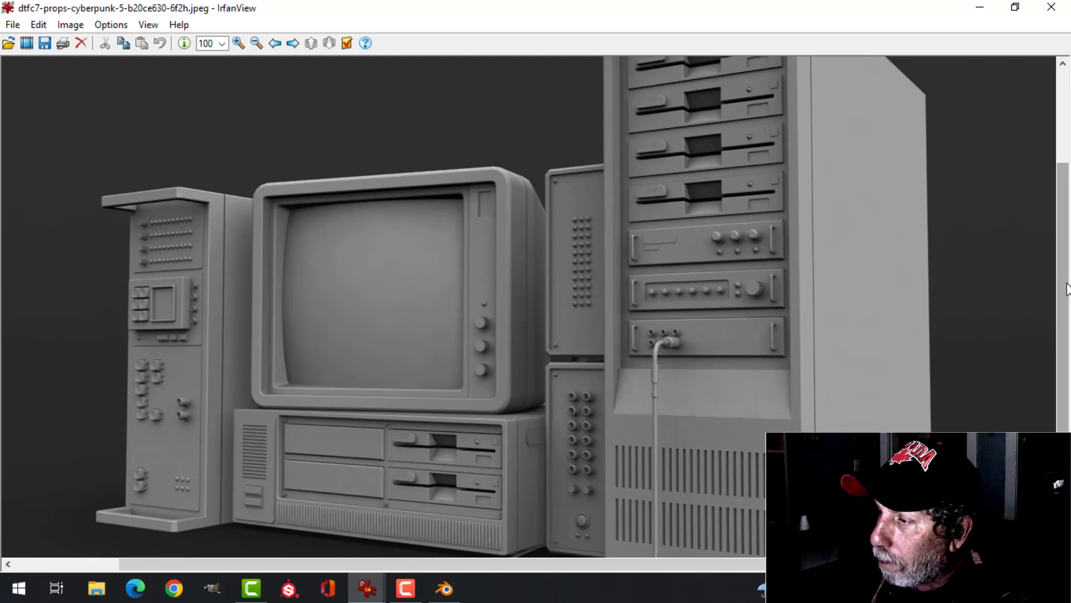
{"action": "left_click_drag", "start_coordinate": [1064, 285], "coordinate": [1069, 252]}
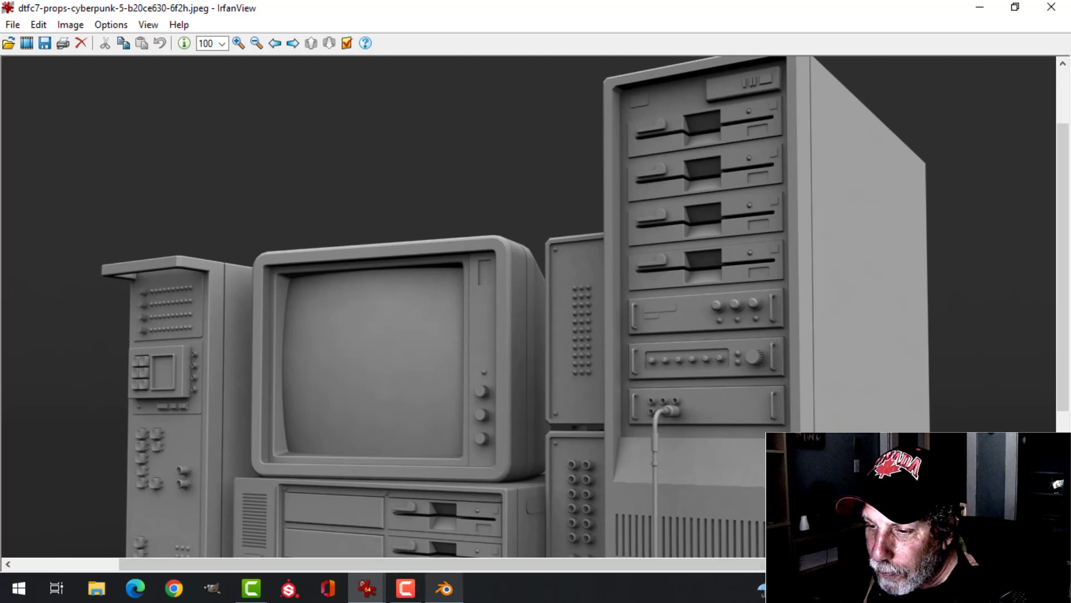
Switch to Blender, add a mesh plane at the origin and view it from the front
{"action": "left_click", "coordinate": [444, 588]}
{"action": "middle_click_drag", "start_coordinate": [342, 373], "coordinate": [394, 356], "text": "shift"}
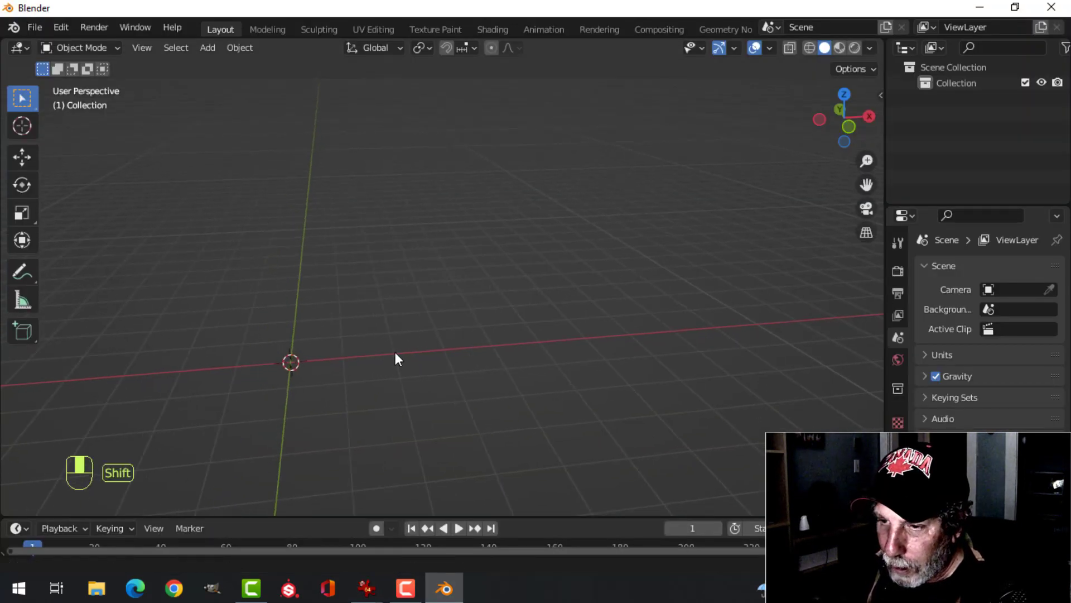
{"action": "key", "text": "shift+a"}
{"action": "mouse_move", "coordinate": [411, 253]}
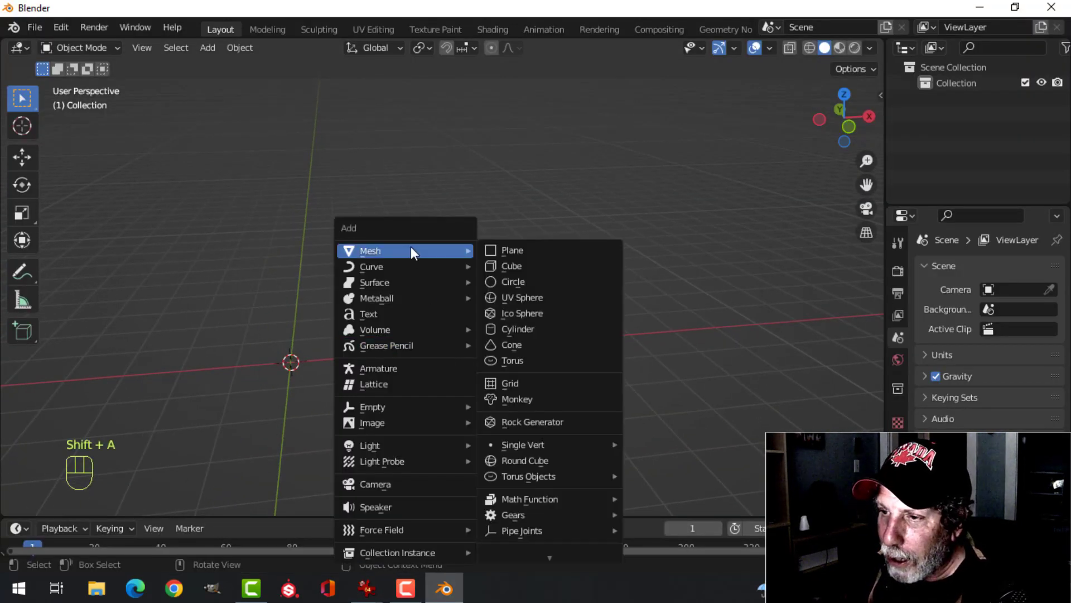
{"action": "left_click", "coordinate": [511, 250]}
{"action": "key", "text": "KP_1"}
{"action": "middle_click_drag", "start_coordinate": [510, 252], "coordinate": [567, 319], "text": "shift"}
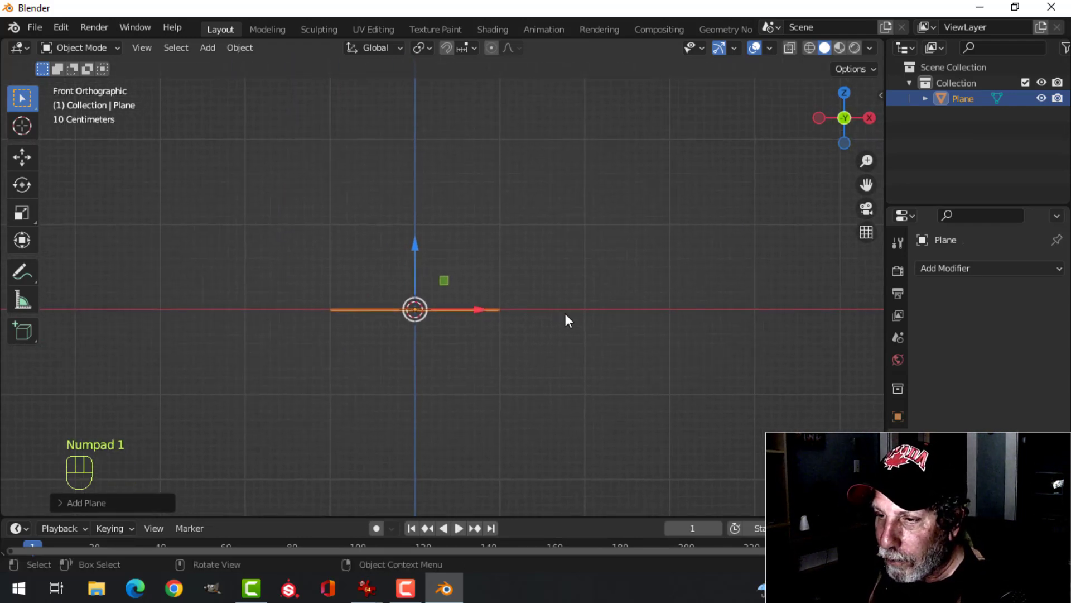
In Edit Mode, rotate the plane's mesh 90 degrees around the X axis
{"action": "key", "text": "Tab"}
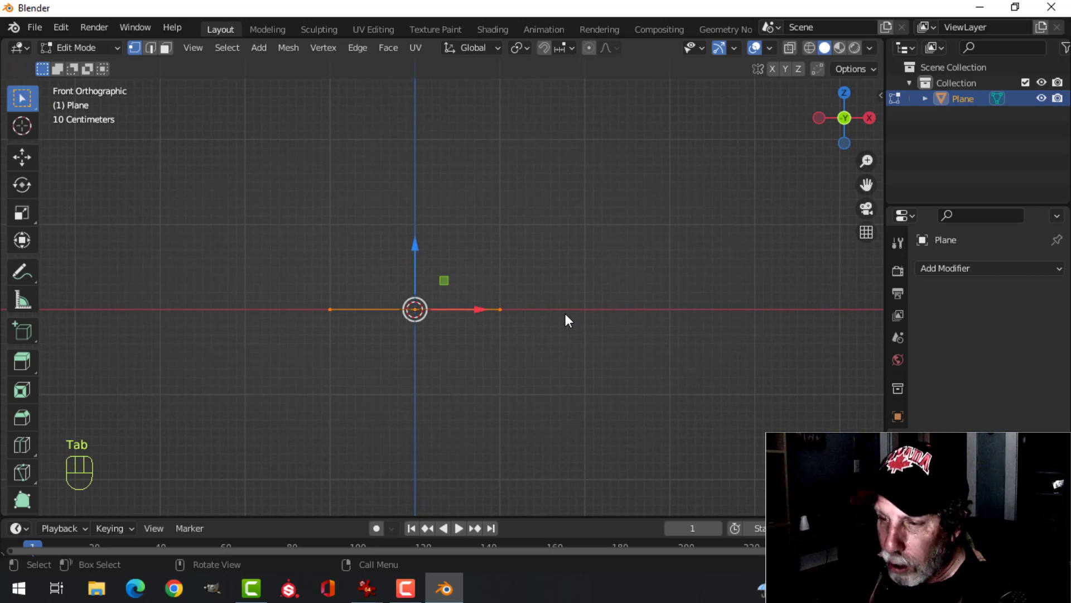
{"action": "key", "text": "r"}
{"action": "key", "text": "x"}
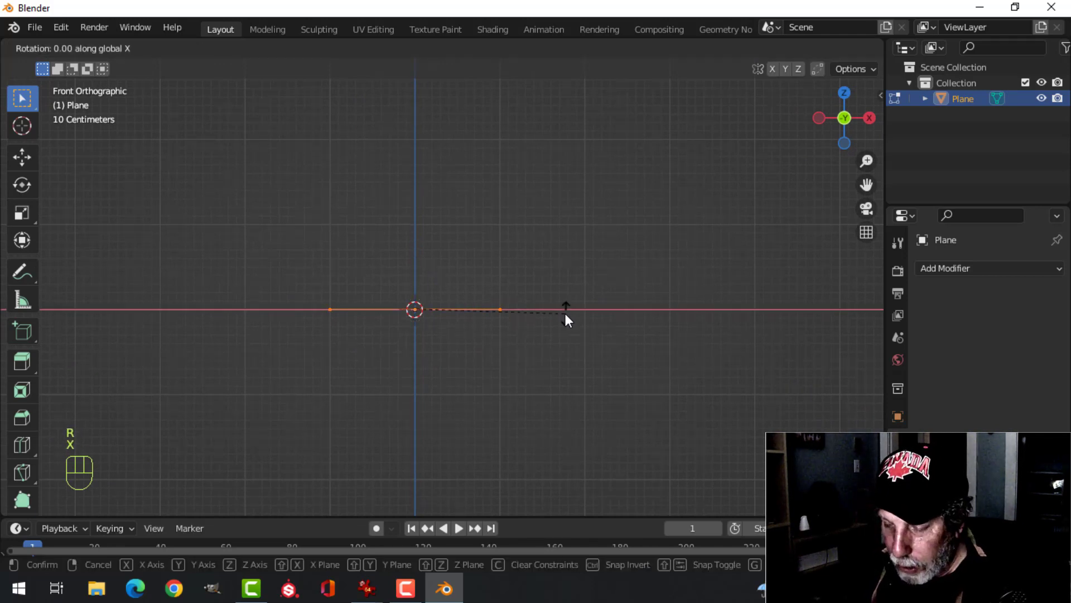
{"action": "key", "text": "9"}
{"action": "key", "text": "0"}
{"action": "left_click", "coordinate": [564, 313]}
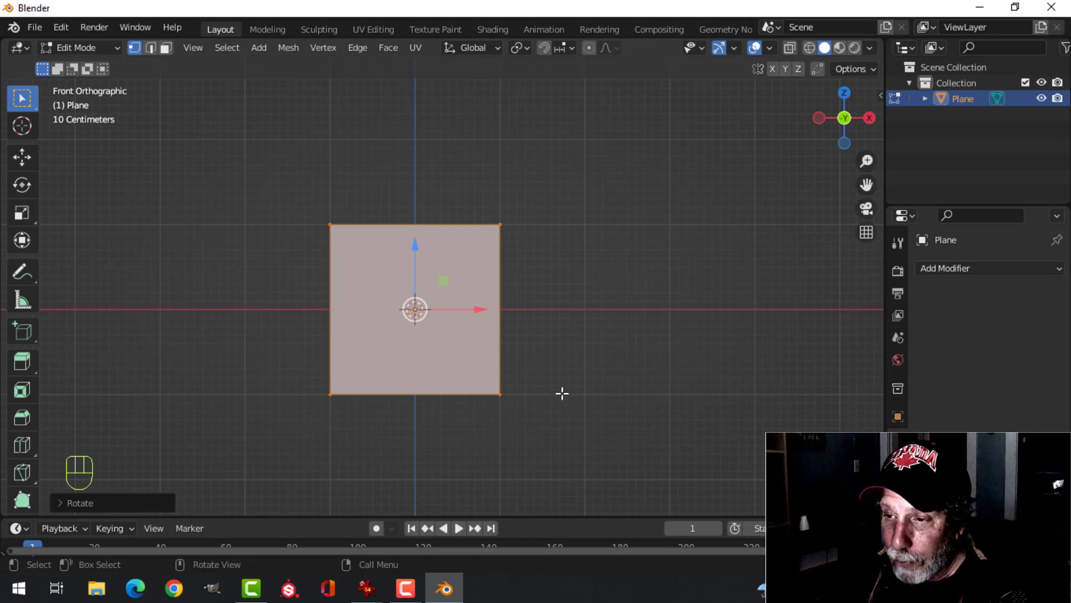
Scale the upright plane along Z to about 0.73 for the monitor front's proportions
{"action": "key", "text": "s"}
{"action": "key", "text": "z"}
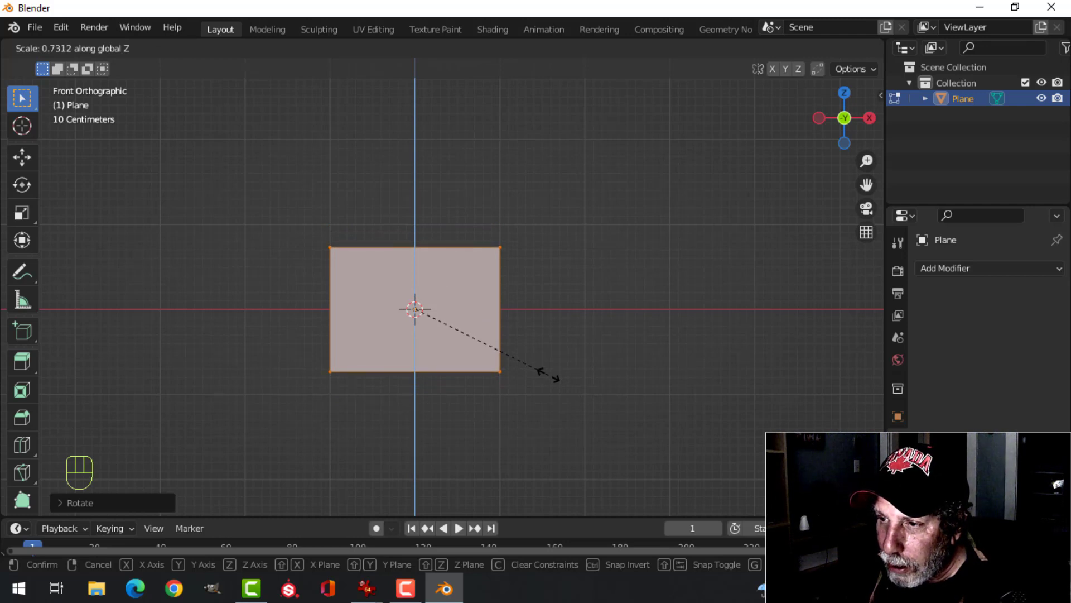
{"action": "left_click", "coordinate": [550, 375]}
Extrude the upright plane a short distance along the Y axis to form the monitor's front frame
{"action": "middle_click_drag", "start_coordinate": [574, 318], "coordinate": [538, 301]}
{"action": "middle_click_drag", "start_coordinate": [539, 301], "coordinate": [476, 332]}
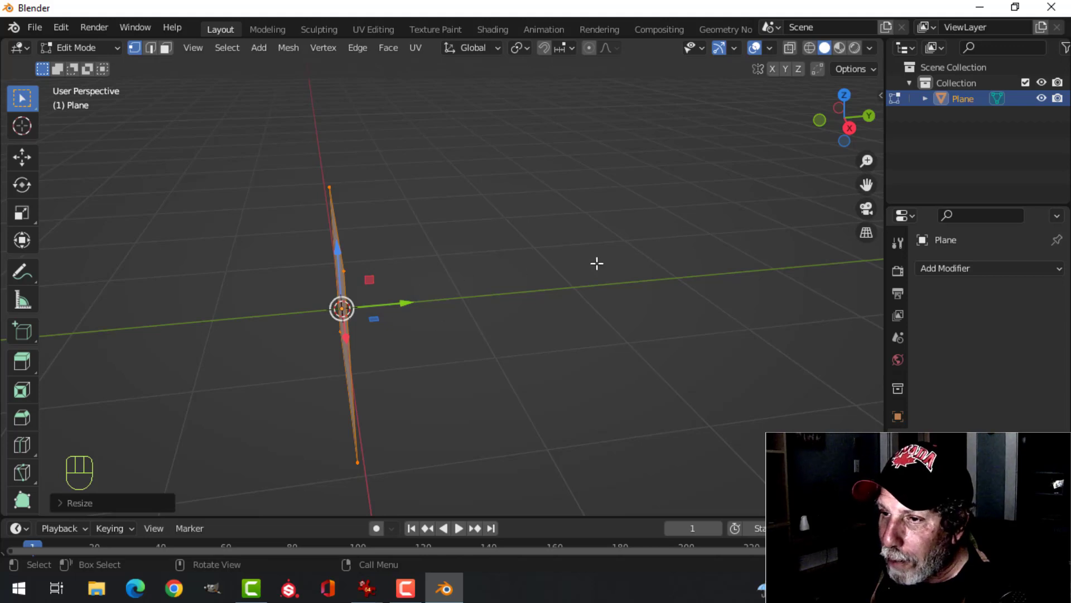
{"action": "middle_click_drag", "start_coordinate": [493, 309], "coordinate": [497, 309]}
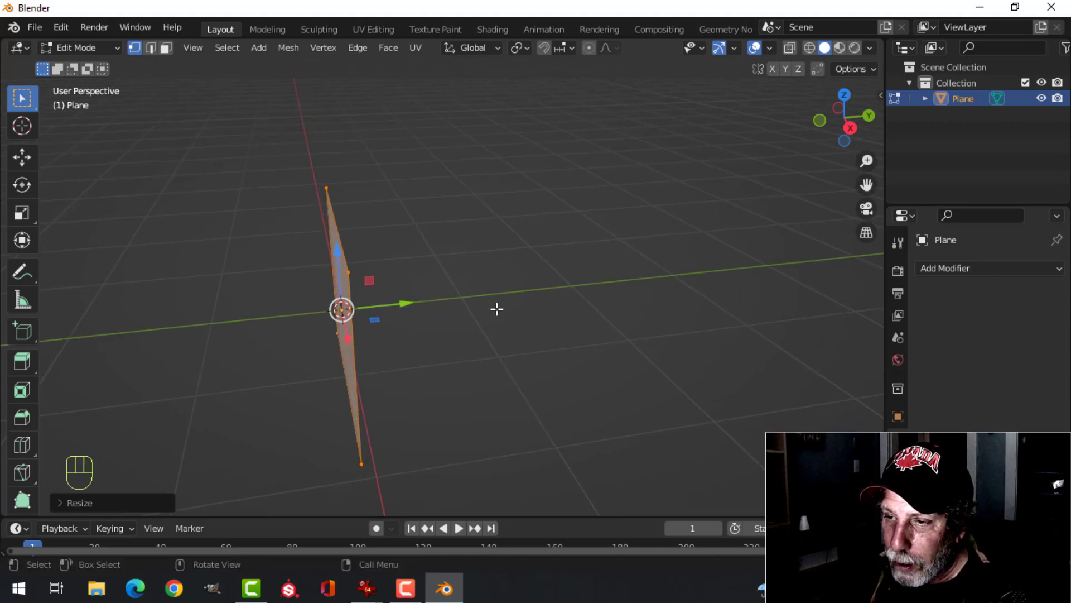
{"action": "key", "text": "e"}
{"action": "right_click", "coordinate": [496, 309]}
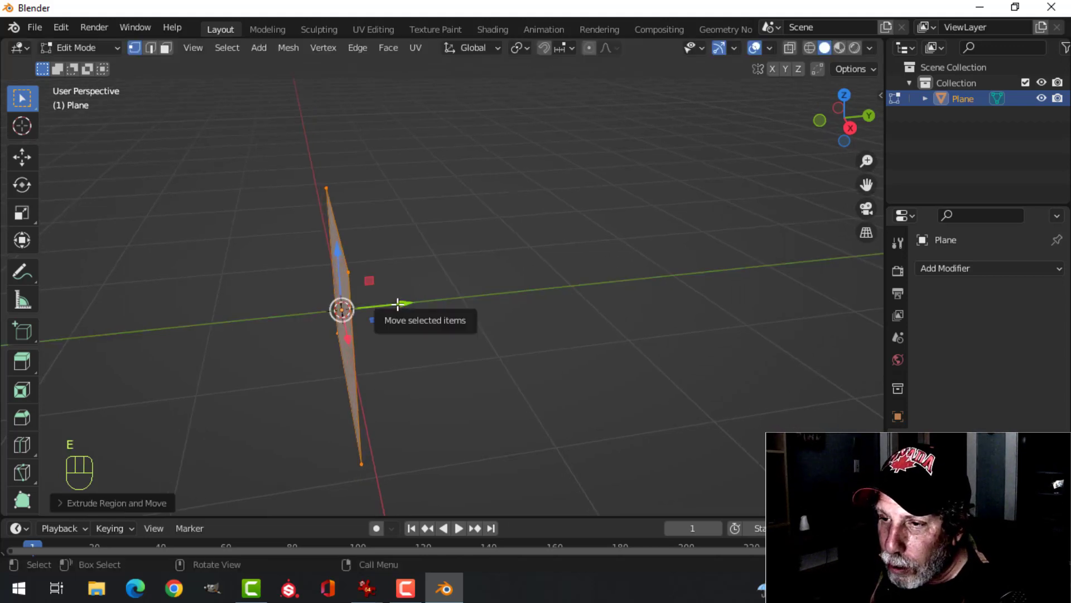
{"action": "mouse_move", "coordinate": [403, 304]}
{"action": "left_mouse_down"}
{"action": "mouse_move", "coordinate": [554, 280]}
{"action": "mouse_move", "coordinate": [502, 297]}
{"action": "mouse_move", "coordinate": [442, 296]}
{"action": "mouse_move", "coordinate": [418, 313]}
{"action": "left_mouse_up"}
Check the monitor in the cyberpunk props image and reduce the front frame's depth slightly along Y
{"action": "mouse_move", "coordinate": [366, 588]}
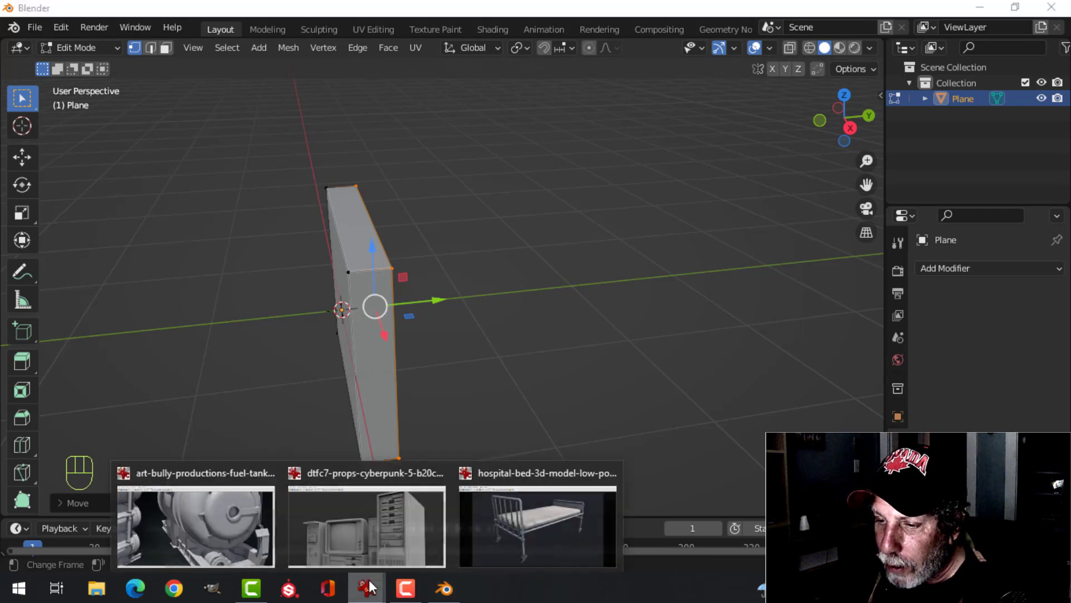
{"action": "left_click", "coordinate": [373, 539]}
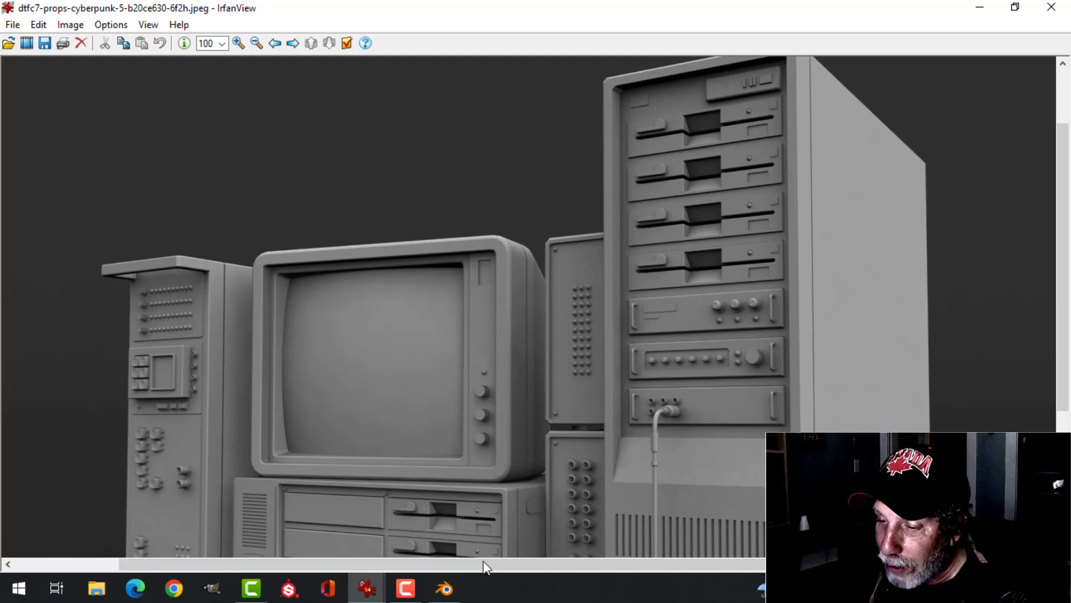
{"action": "left_click", "coordinate": [444, 588]}
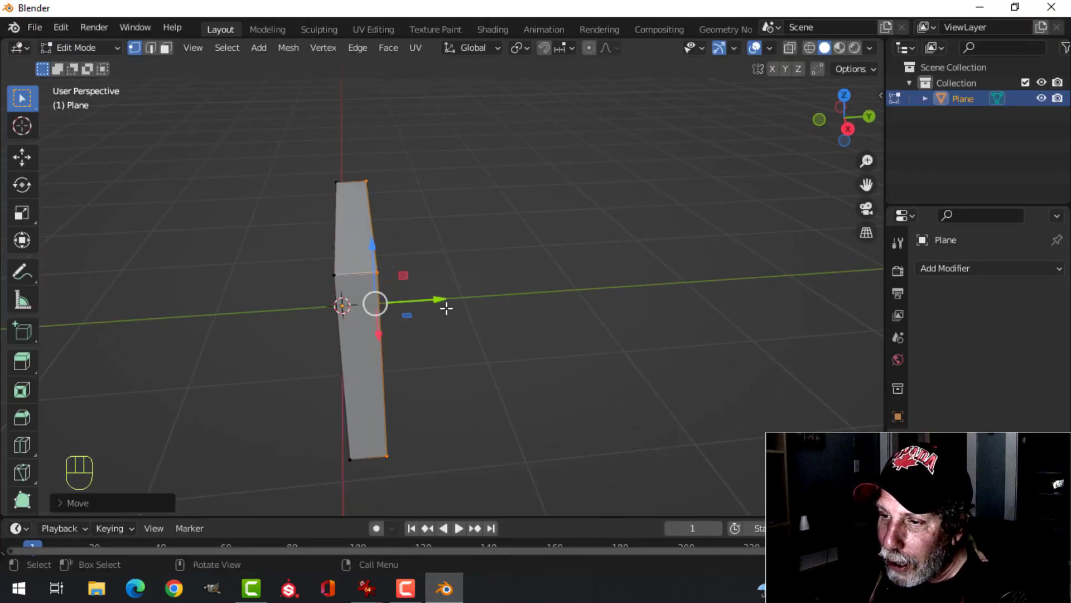
{"action": "left_click_drag", "start_coordinate": [444, 299], "coordinate": [434, 304]}
Extrude the rear face of the front frame far back along Y to form the monitor's housing
{"action": "middle_click_drag", "start_coordinate": [424, 316], "coordinate": [423, 286]}
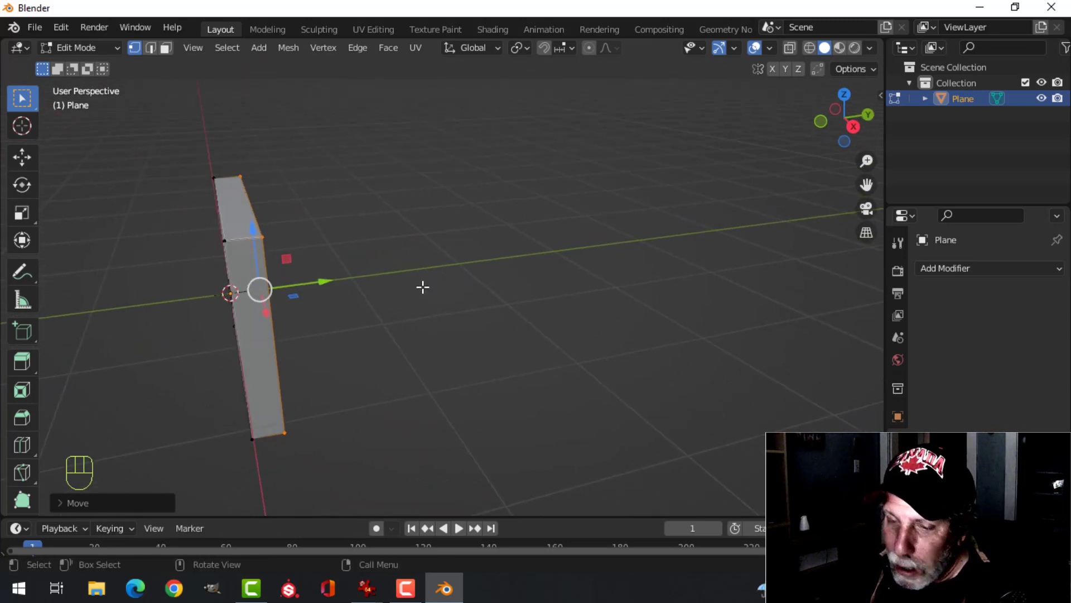
{"action": "key", "text": "e"}
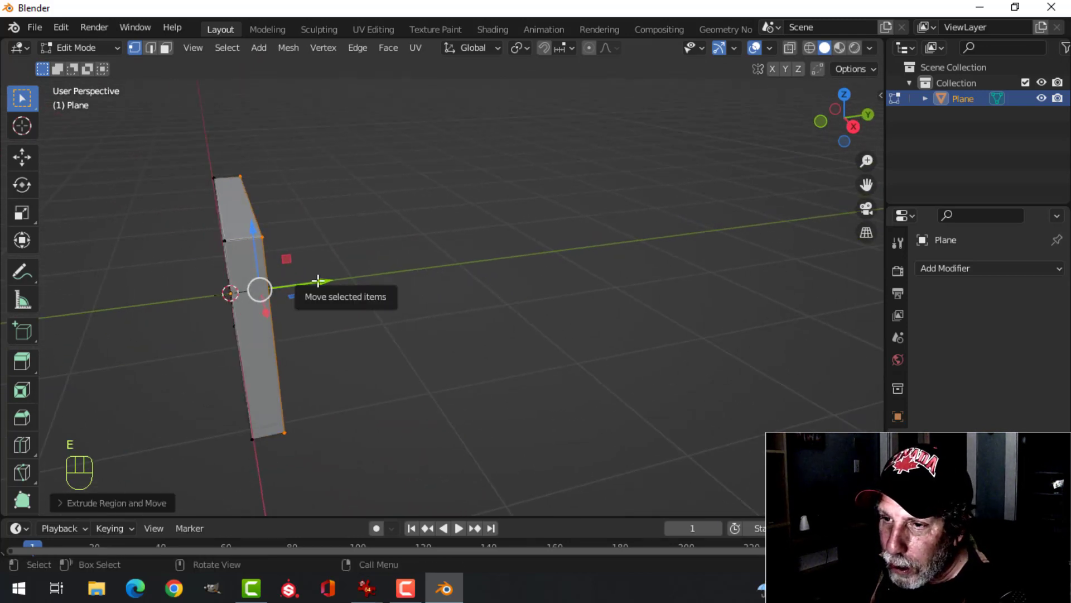
{"action": "left_click_drag", "start_coordinate": [324, 284], "coordinate": [473, 253]}
Scale down the housing's rear face to taper it, shift it slightly along Y and deselect it
{"action": "middle_click_drag", "start_coordinate": [474, 253], "coordinate": [381, 240]}
{"action": "key", "text": "s"}
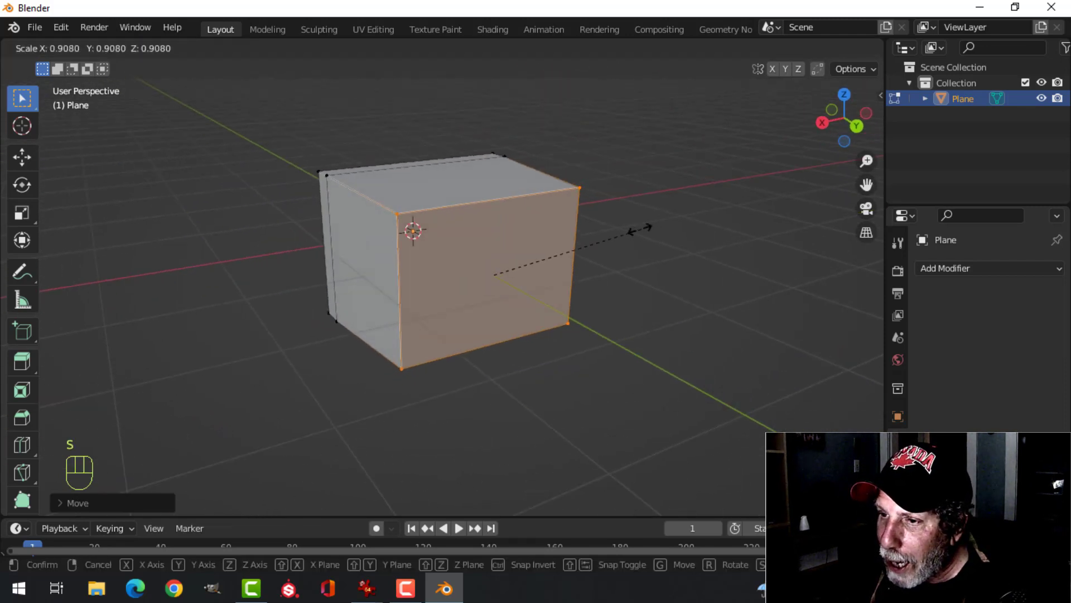
{"action": "left_click", "coordinate": [581, 249]}
{"action": "middle_click_drag", "start_coordinate": [580, 249], "coordinate": [436, 294]}
{"action": "left_click_drag", "start_coordinate": [490, 285], "coordinate": [474, 287]}
{"action": "middle_click_drag", "start_coordinate": [366, 299], "coordinate": [449, 322]}
{"action": "key", "text": "alt+a"}
Switch to face selection and select the large front face of the monitor
{"action": "scroll", "coordinate": [449, 323], "scroll_direction": "up", "scroll_amount": 4}
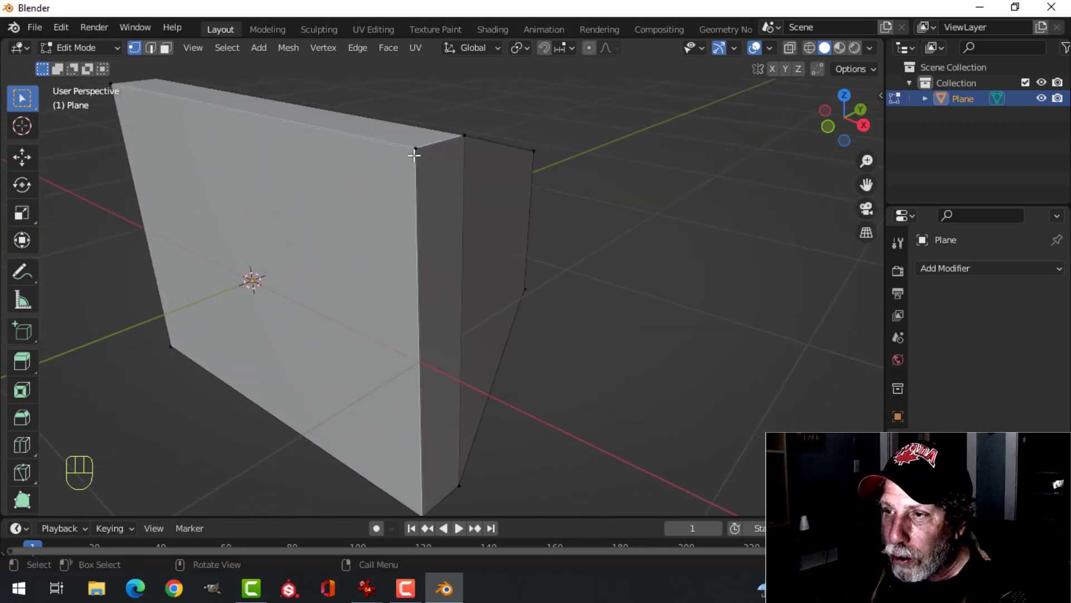
{"action": "scroll", "coordinate": [553, 179], "scroll_direction": "down", "scroll_amount": 3}
{"action": "middle_click_drag", "start_coordinate": [517, 250], "coordinate": [433, 224], "text": "shift"}
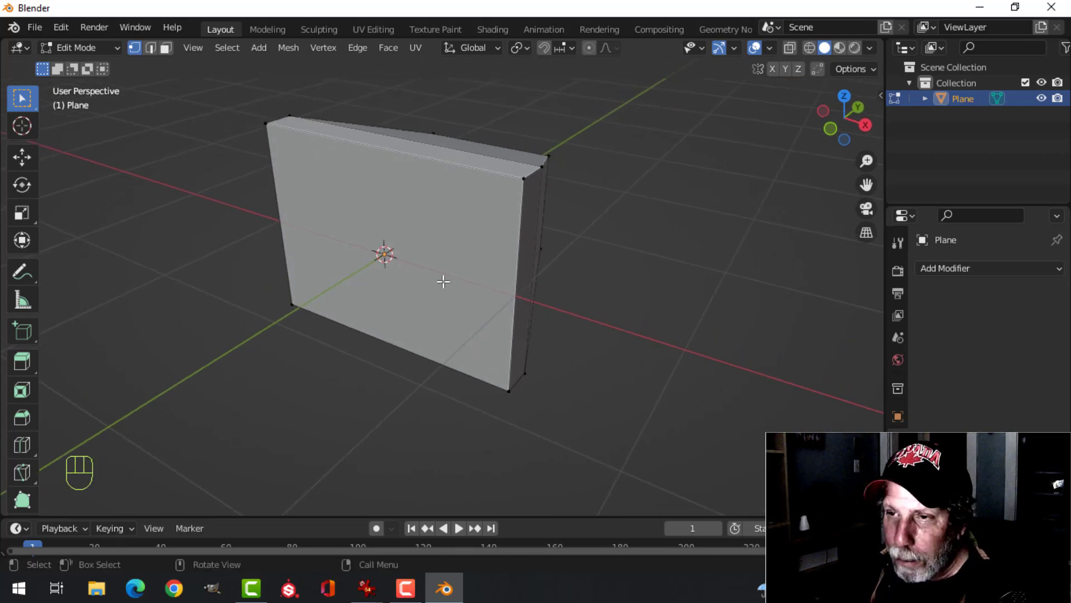
{"action": "left_click", "coordinate": [165, 48]}
{"action": "left_click", "coordinate": [402, 250]}
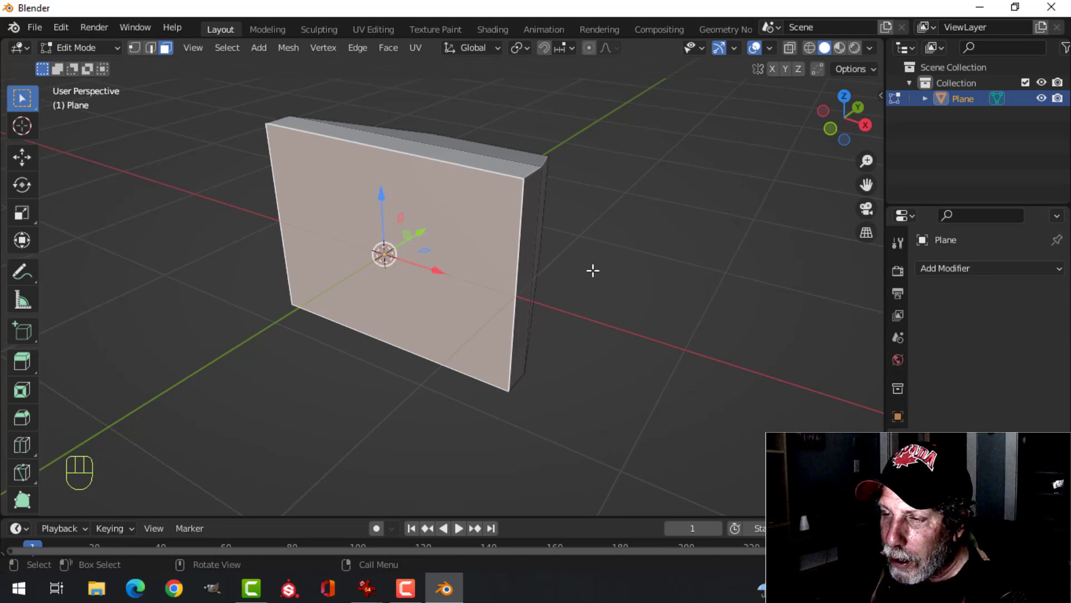
Examine the screen frame and control strip of the monitor in the cyberpunk props image in IrfanView
{"action": "mouse_move", "coordinate": [593, 270]}
{"action": "middle_mouse_down"}
{"action": "mouse_move", "coordinate": [516, 272]}
{"action": "mouse_move", "coordinate": [593, 258]}
{"action": "middle_mouse_up"}
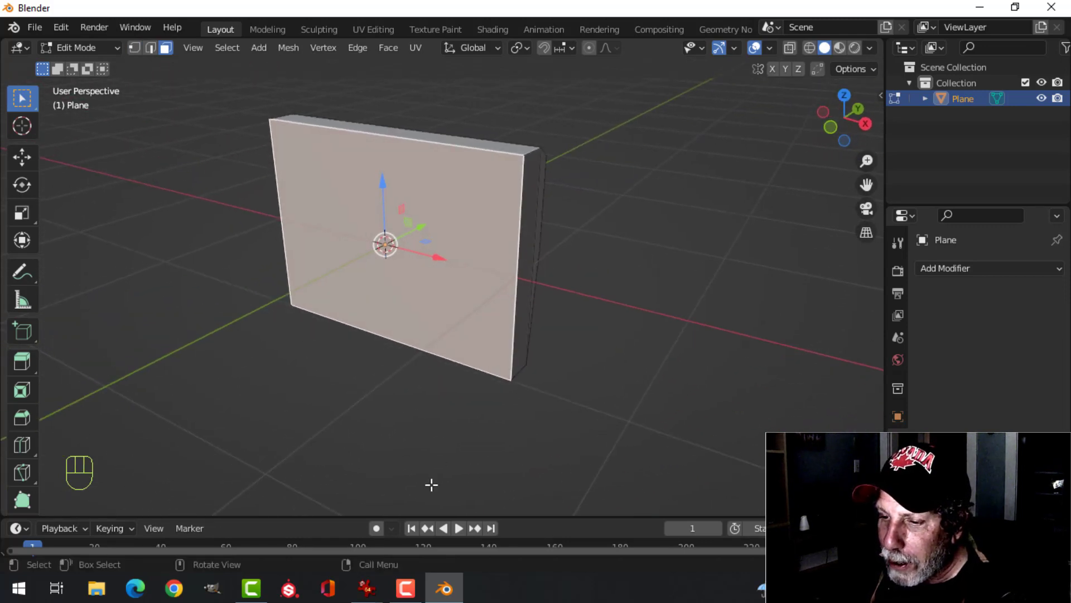
{"action": "left_click", "coordinate": [375, 589]}
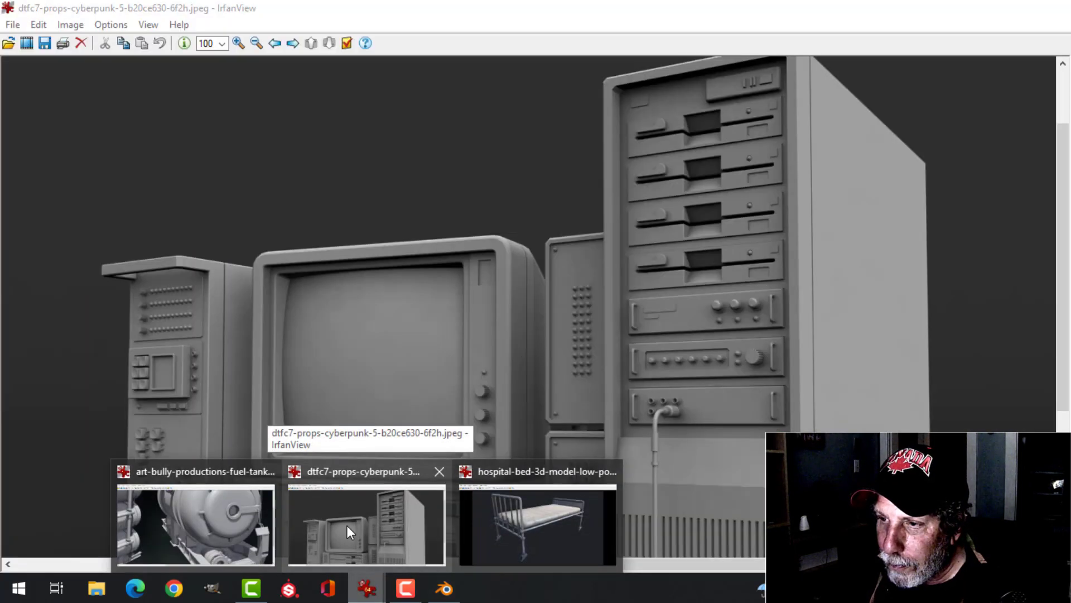
{"action": "left_click", "coordinate": [347, 524]}
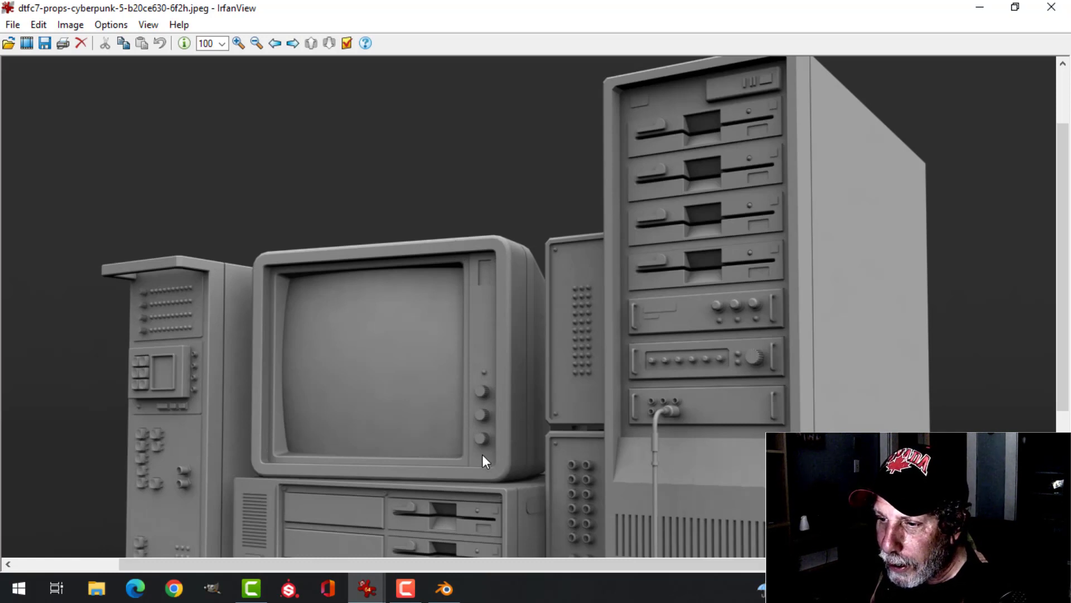
Switch back to Blender and inset the monitor's large front face by about 0.09 m
{"action": "left_click", "coordinate": [444, 588]}
{"action": "middle_click_drag", "start_coordinate": [563, 282], "coordinate": [558, 287]}
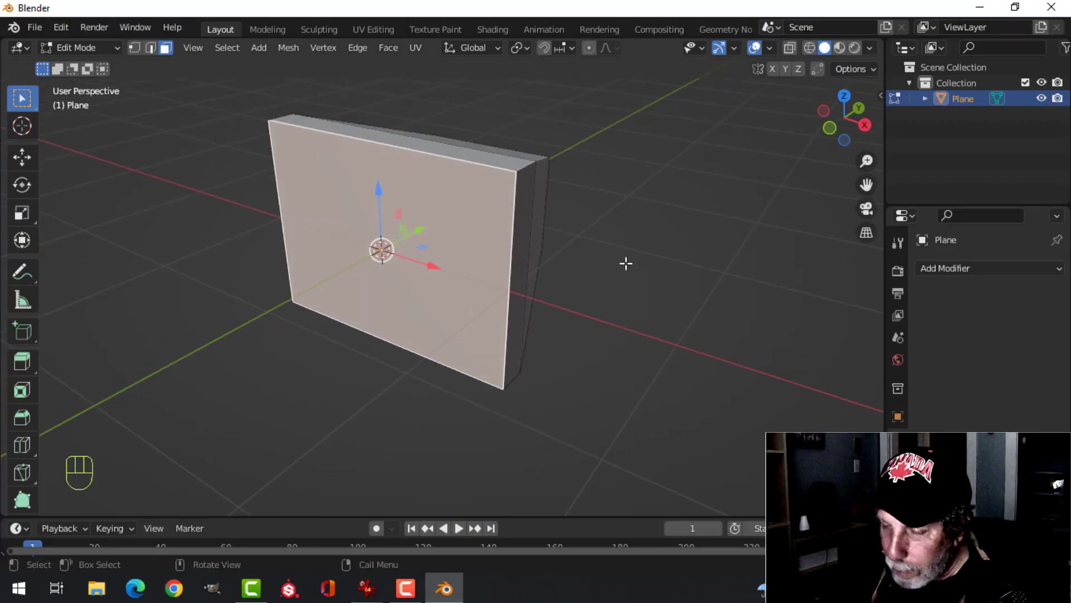
{"action": "key", "text": "i"}
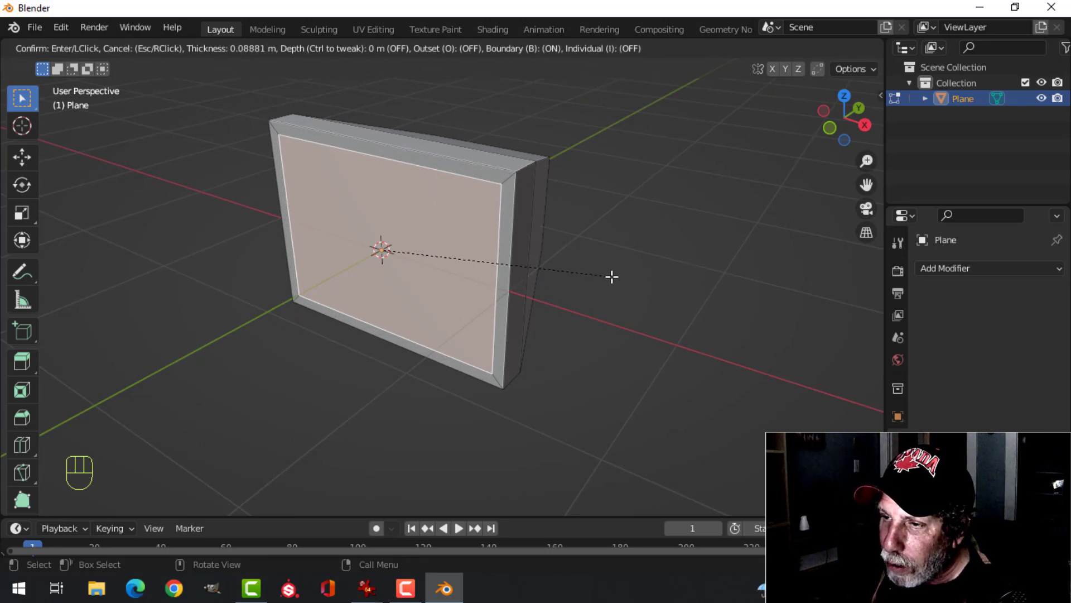
{"action": "left_click", "coordinate": [612, 276]}
Extrude the inset front face about 0.17 m inward to recess the screen area
{"action": "middle_click_drag", "start_coordinate": [634, 244], "coordinate": [497, 262]}
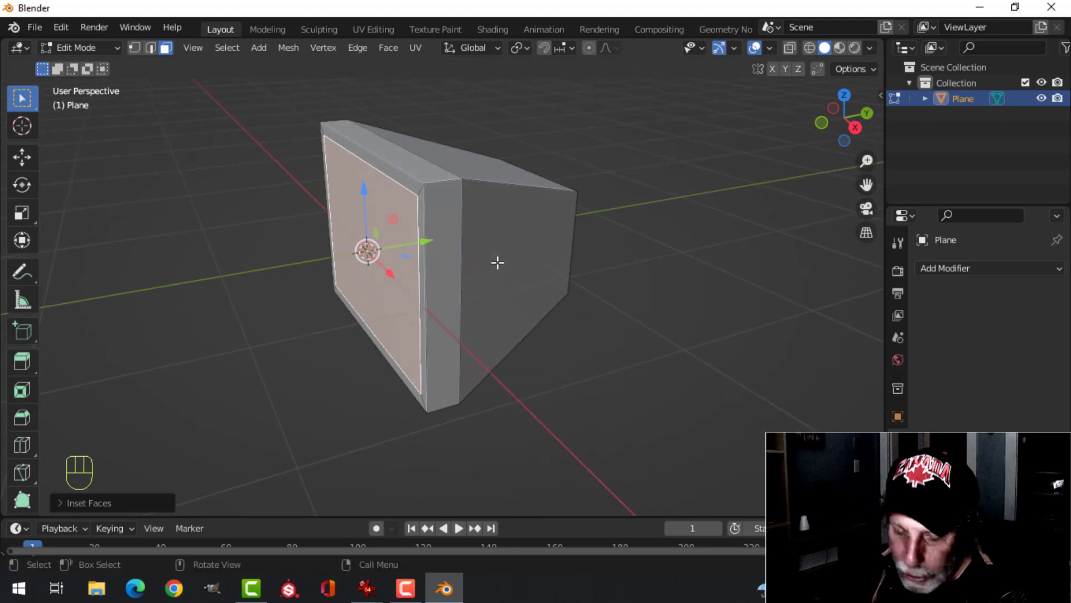
{"action": "key", "text": "e"}
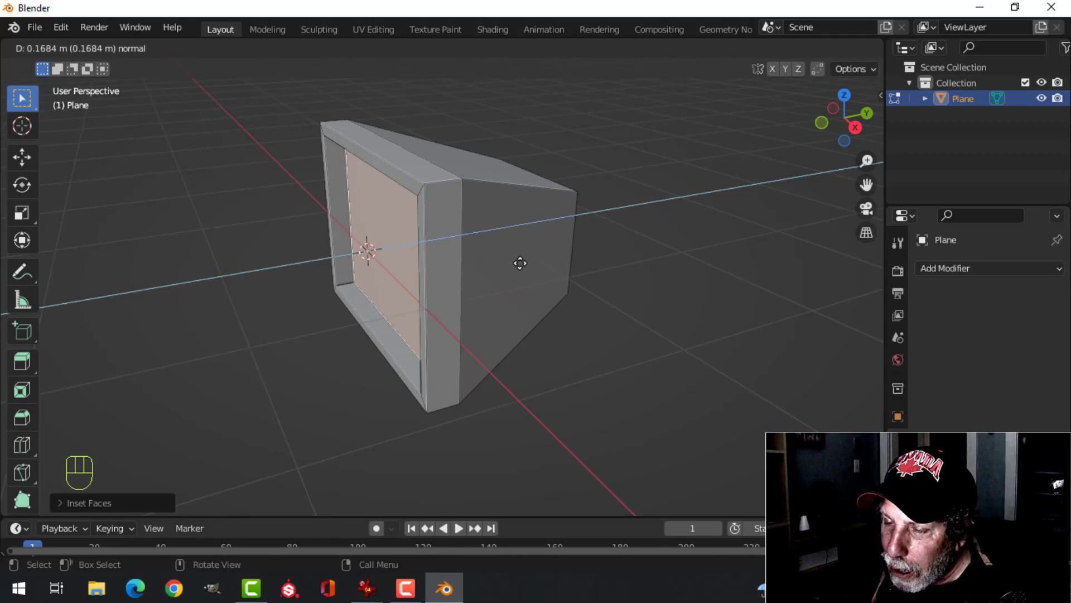
{"action": "left_click", "coordinate": [518, 262]}
Scale the recessed screen face down to about 0.93 so the inner walls taper, and deselect it
{"action": "middle_click_drag", "start_coordinate": [519, 263], "coordinate": [560, 239]}
{"action": "middle_click_drag", "start_coordinate": [592, 219], "coordinate": [649, 190]}
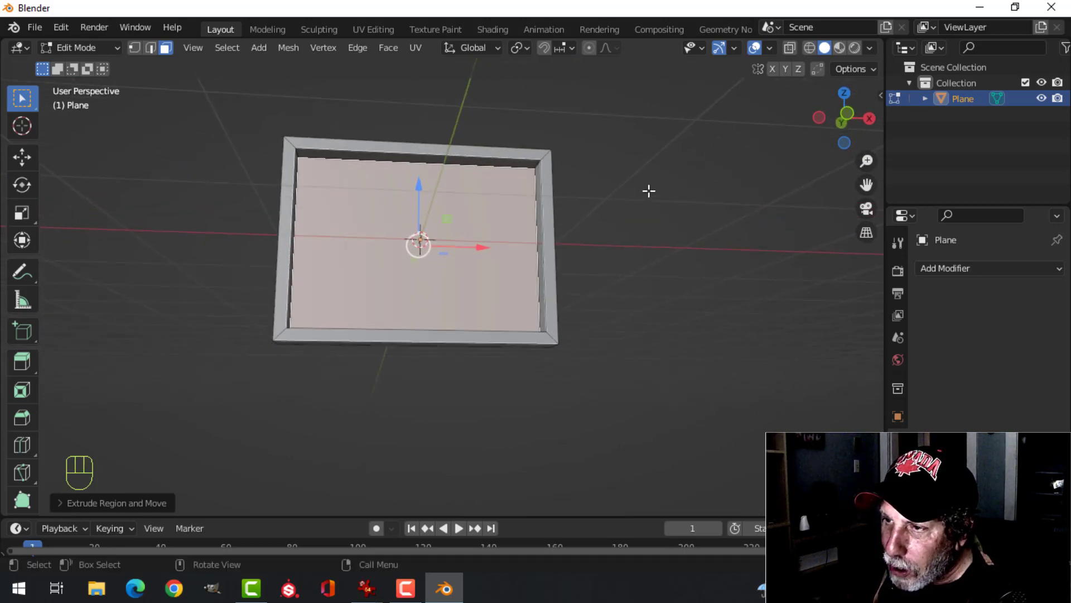
{"action": "key", "text": "s"}
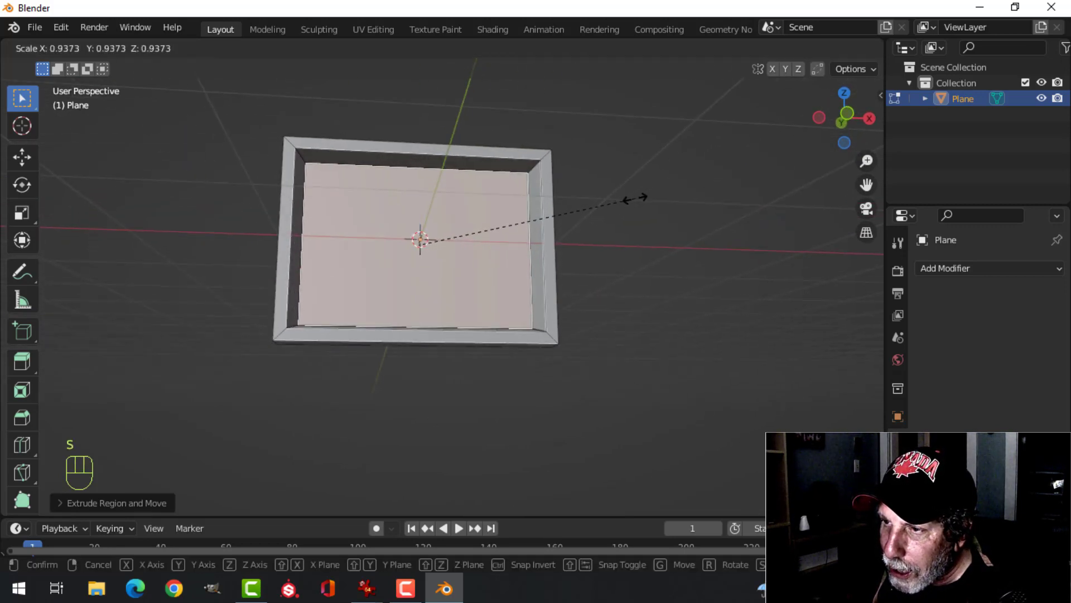
{"action": "left_click", "coordinate": [629, 199]}
{"action": "middle_click_drag", "start_coordinate": [574, 234], "coordinate": [487, 270]}
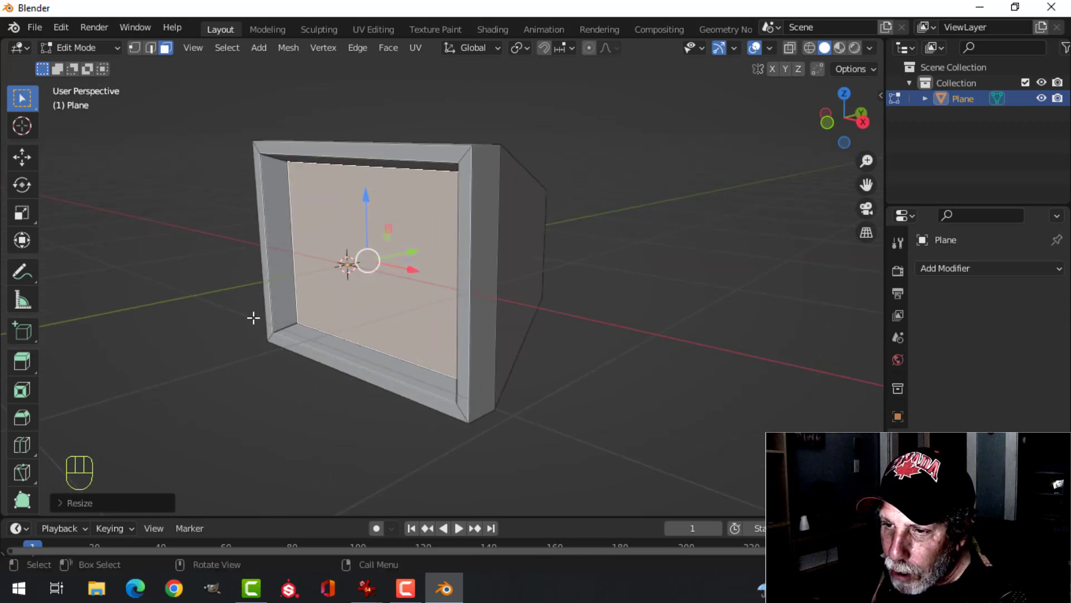
{"action": "middle_click_drag", "start_coordinate": [364, 234], "coordinate": [459, 283]}
{"action": "key", "text": "alt+a"}
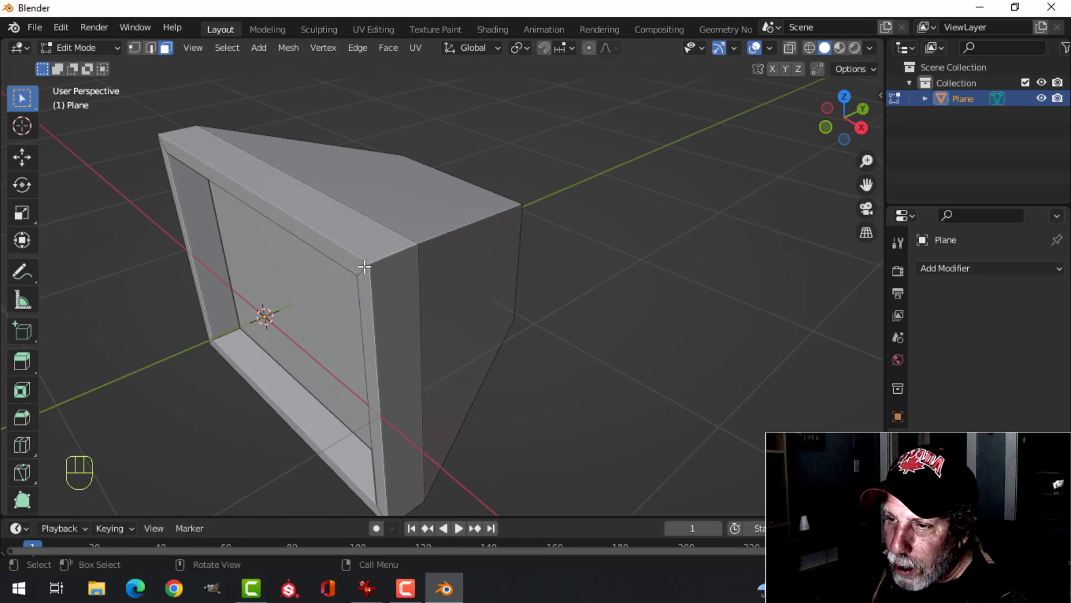
Switch to edge selection and select the edge loops running along all four corners of the monitor body
{"action": "mouse_move", "coordinate": [389, 233]}
{"action": "middle_mouse_down"}
{"action": "mouse_move", "coordinate": [413, 228]}
{"action": "mouse_move", "coordinate": [386, 224]}
{"action": "middle_mouse_up"}
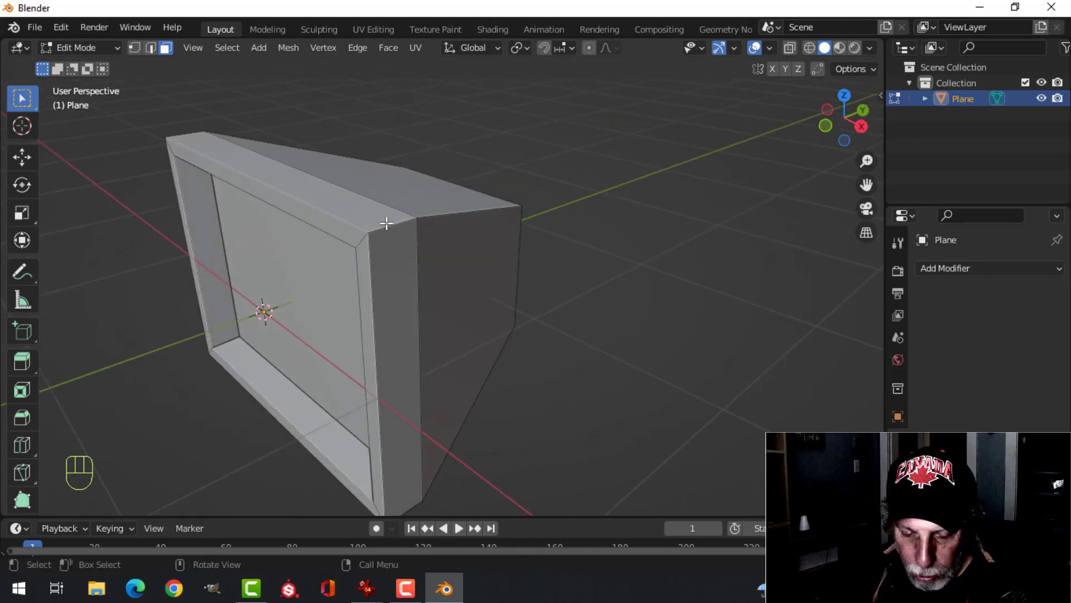
{"action": "key", "text": "2"}
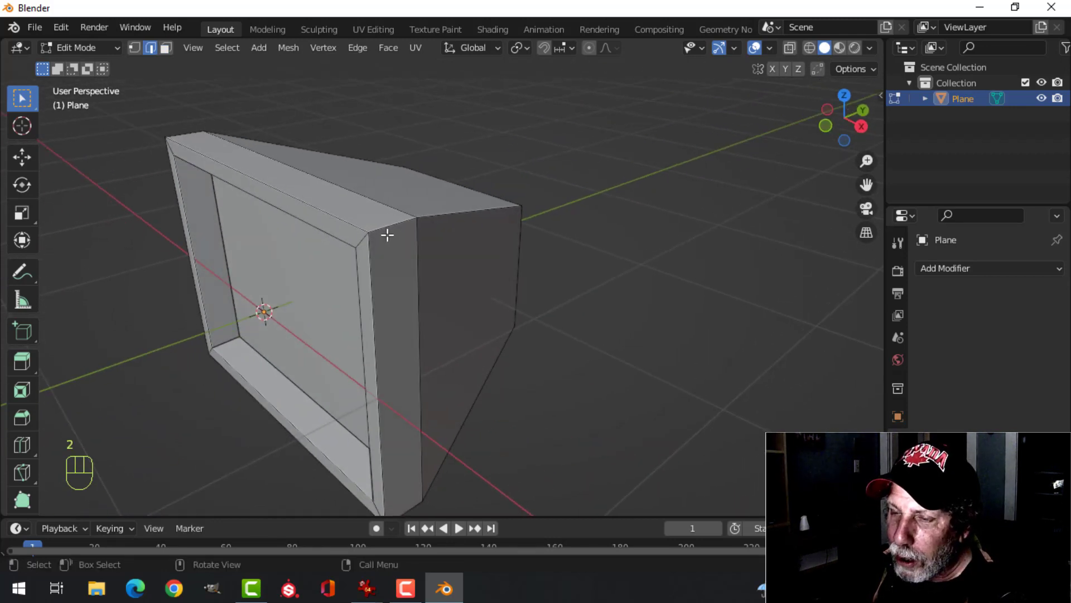
{"action": "left_click", "coordinate": [391, 224], "text": "alt+shift"}
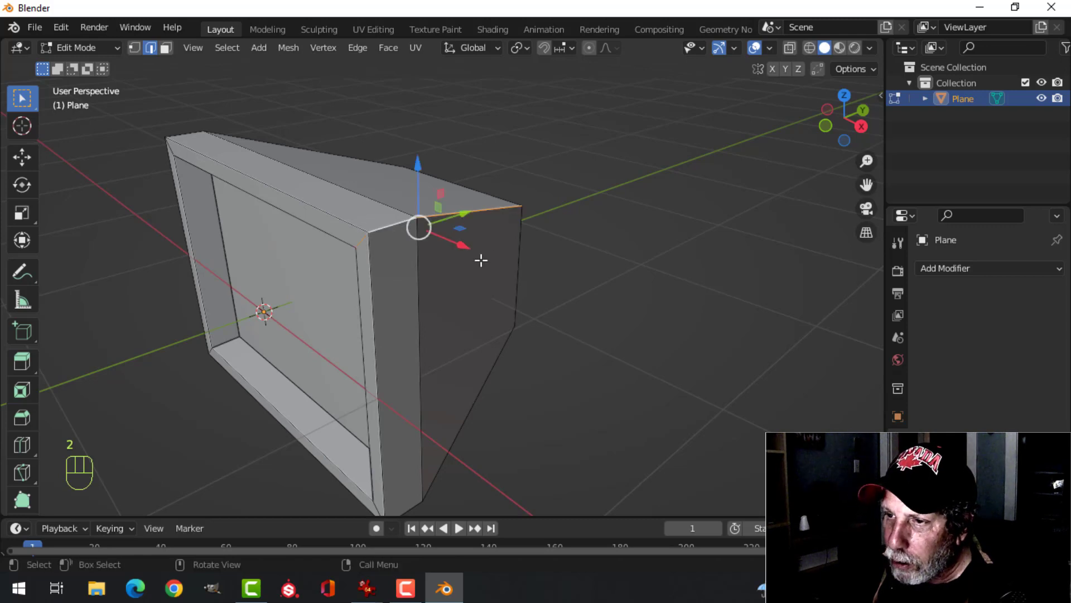
{"action": "middle_click_drag", "start_coordinate": [481, 255], "coordinate": [407, 264]}
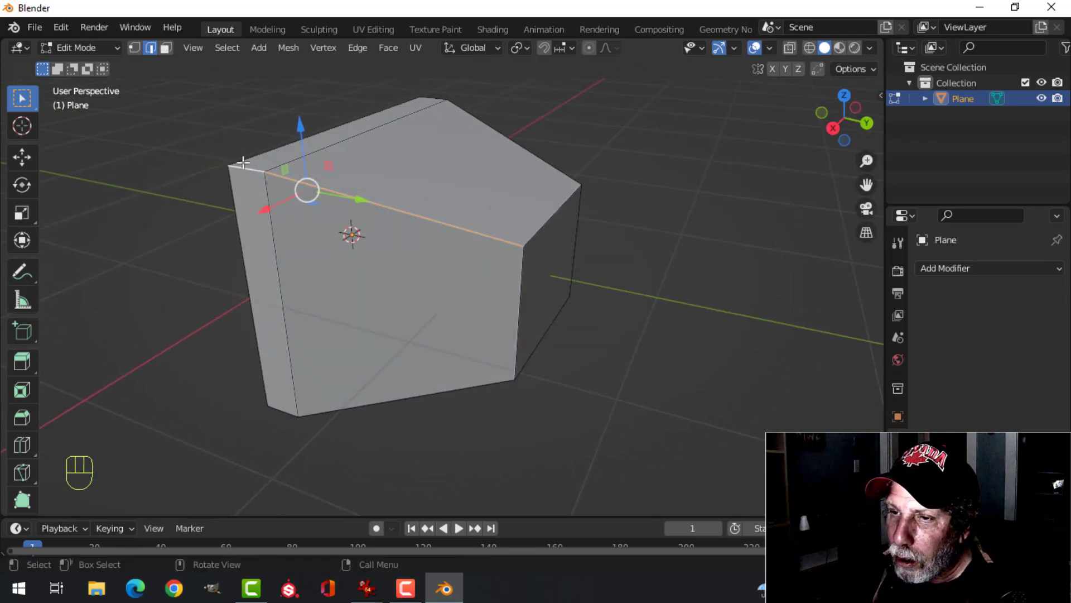
{"action": "middle_click_drag", "start_coordinate": [243, 161], "coordinate": [528, 115]}
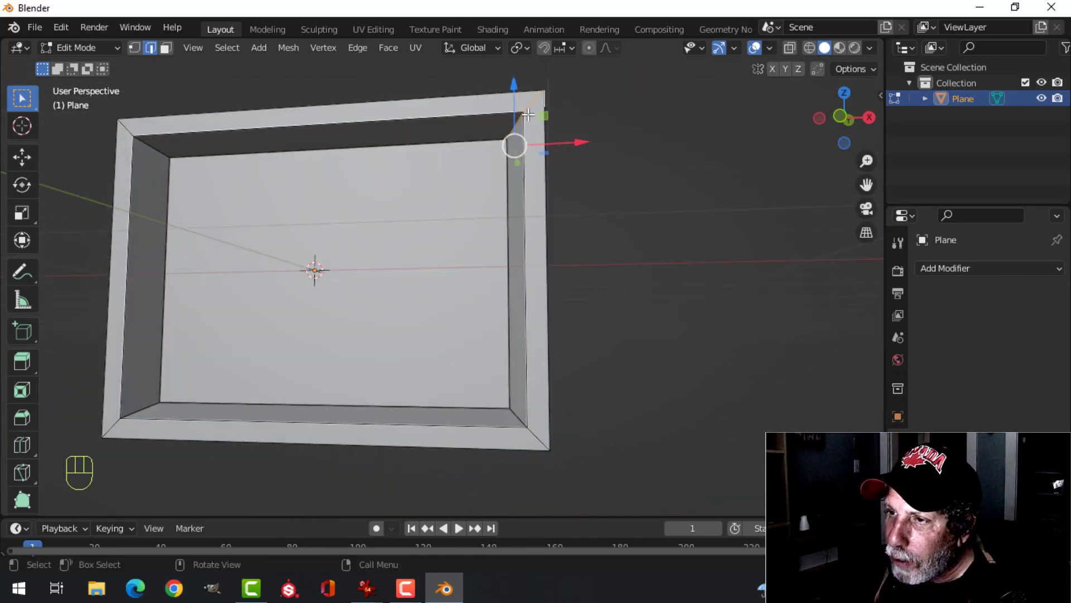
{"action": "middle_click_drag", "start_coordinate": [571, 145], "coordinate": [472, 234]}
{"action": "left_click", "coordinate": [473, 192], "text": "alt+shift"}
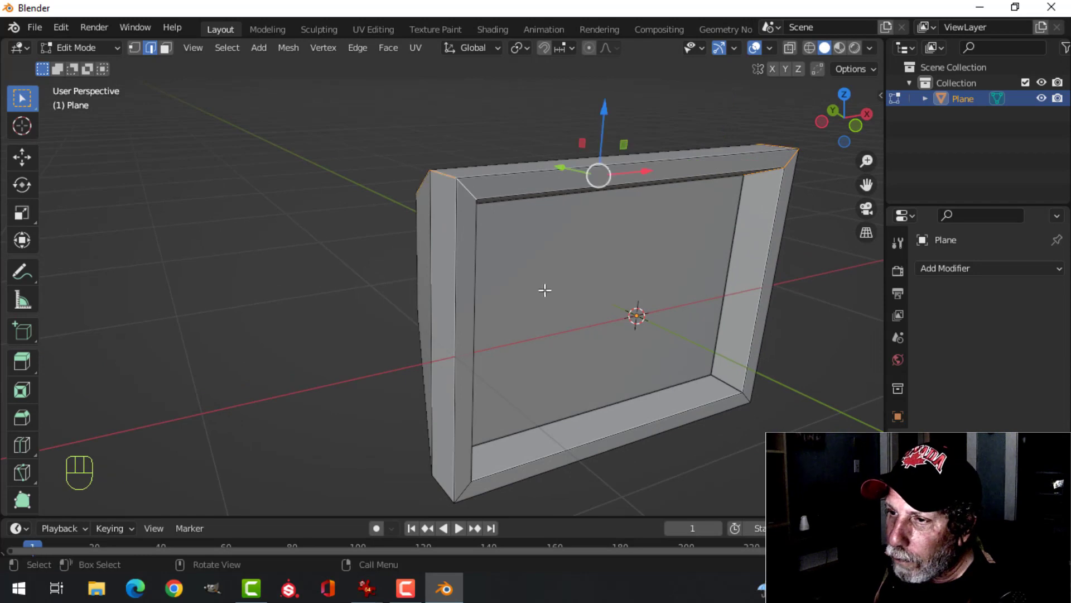
{"action": "middle_click_drag", "start_coordinate": [545, 290], "coordinate": [448, 120], "text": "shift"}
{"action": "left_click", "coordinate": [366, 313], "text": "alt+shift"}
{"action": "middle_click_drag", "start_coordinate": [365, 313], "coordinate": [619, 315]}
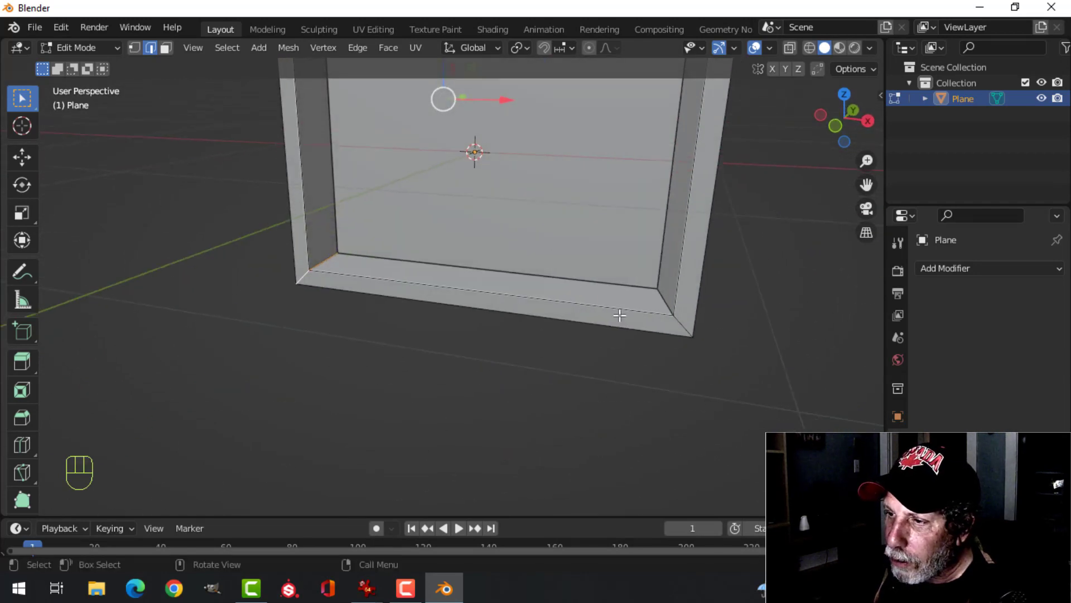
{"action": "left_click", "coordinate": [681, 321], "text": "alt+shift"}
{"action": "scroll", "coordinate": [732, 289], "scroll_direction": "down", "scroll_amount": 5}
{"action": "middle_click_drag", "start_coordinate": [634, 277], "coordinate": [586, 302]}
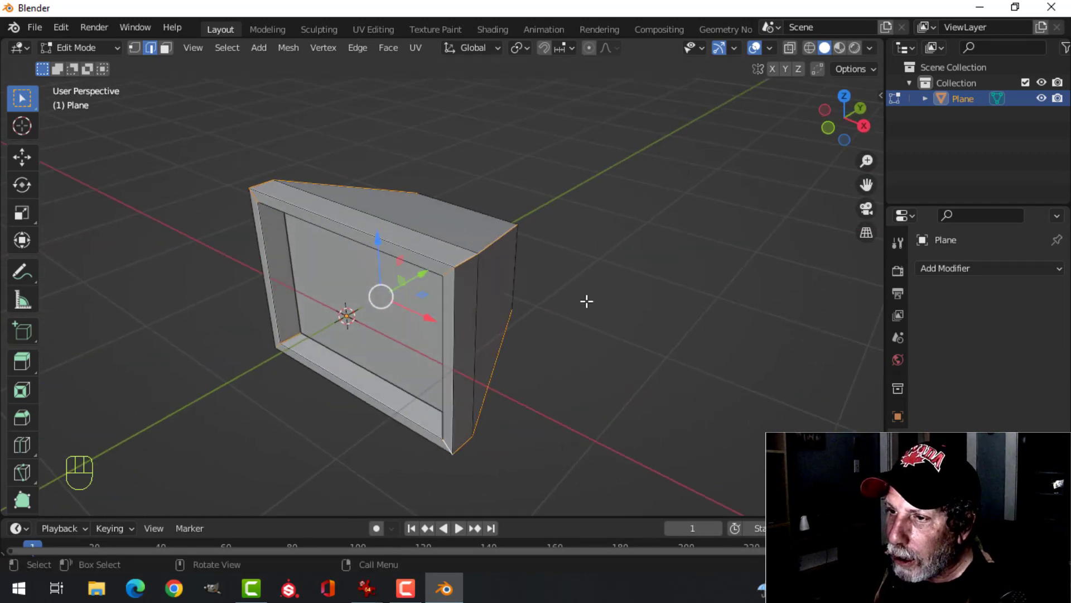
Check the monitor's rounded corners in the IrfanView reference, and bevel the selected corner edges in Blender by about 0.04 m with 4 segments
{"action": "mouse_move", "coordinate": [365, 584]}
{"action": "left_click", "coordinate": [313, 537]}
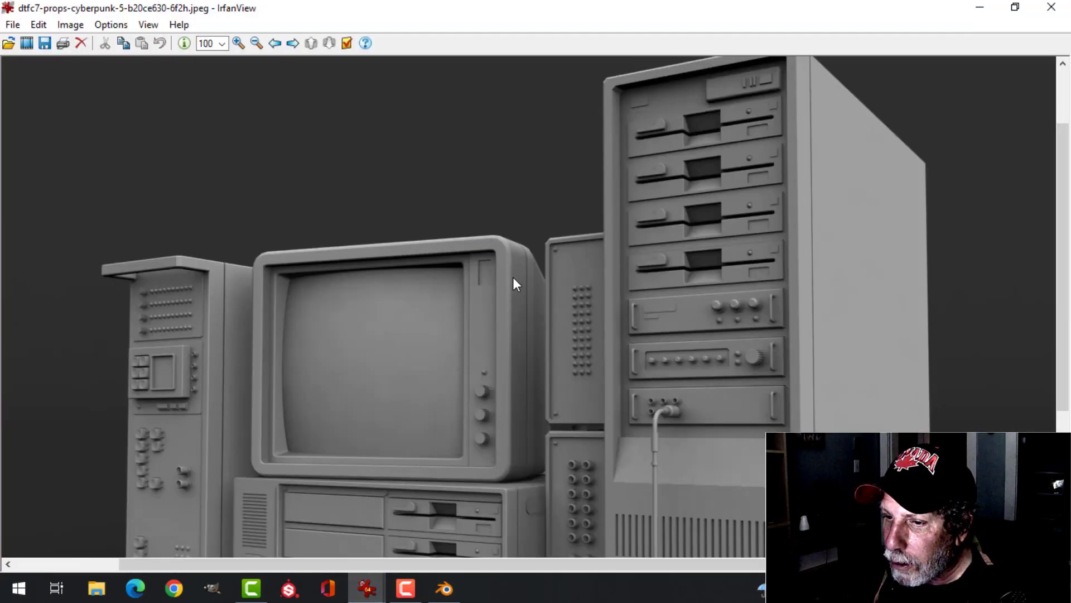
{"action": "left_click", "coordinate": [445, 589]}
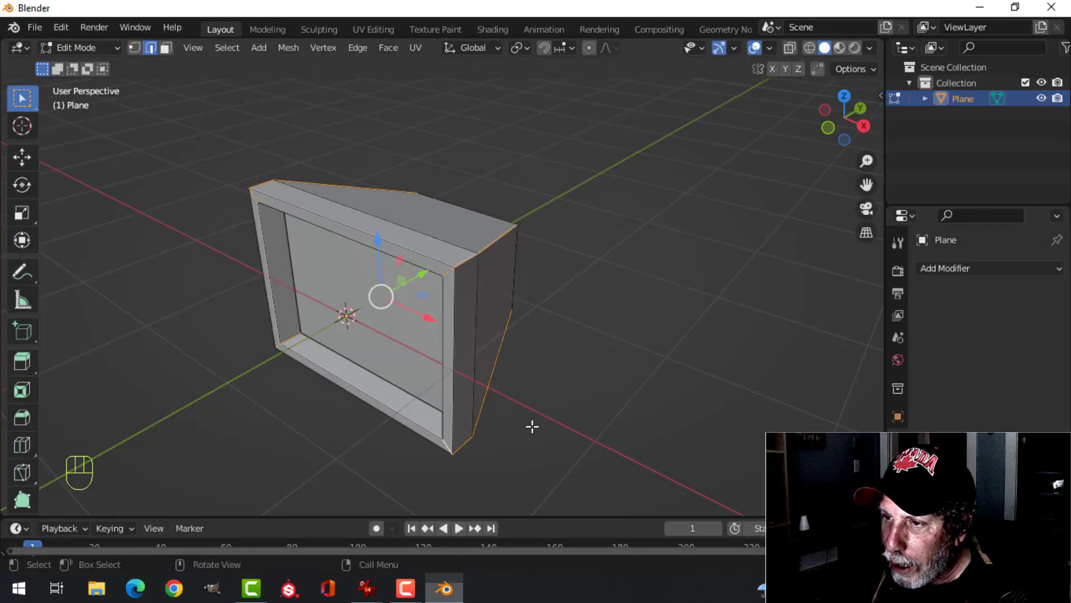
{"action": "middle_click_drag", "start_coordinate": [530, 426], "coordinate": [517, 277]}
{"action": "scroll", "coordinate": [550, 304], "scroll_direction": "up", "scroll_amount": 3}
{"action": "middle_click_drag", "start_coordinate": [516, 277], "coordinate": [517, 282]}
{"action": "middle_click_drag", "start_coordinate": [502, 301], "coordinate": [525, 278], "text": "shift"}
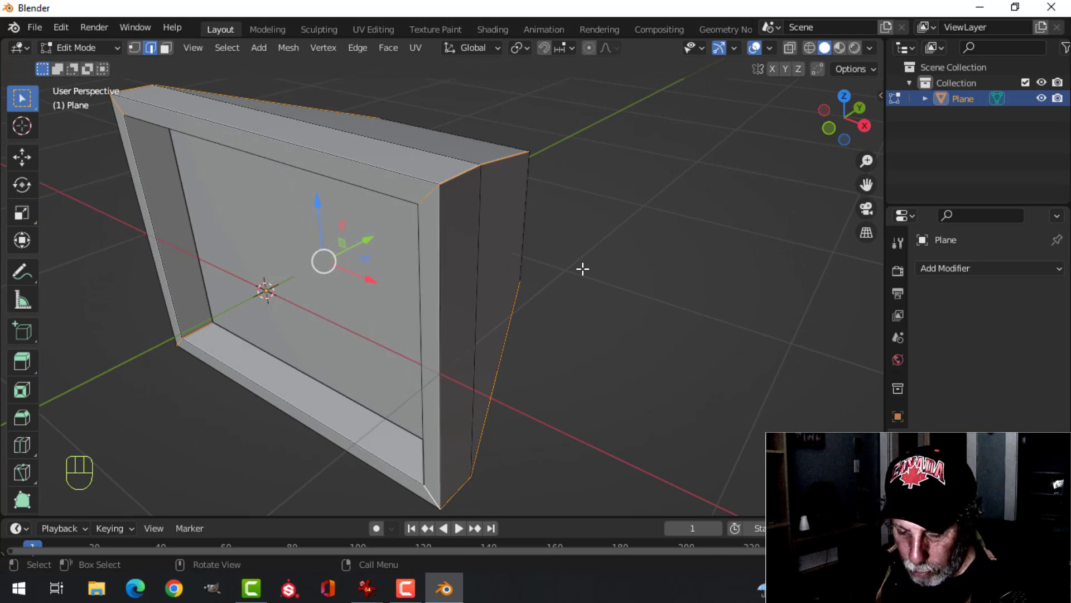
{"action": "key", "text": "ctrl+b"}
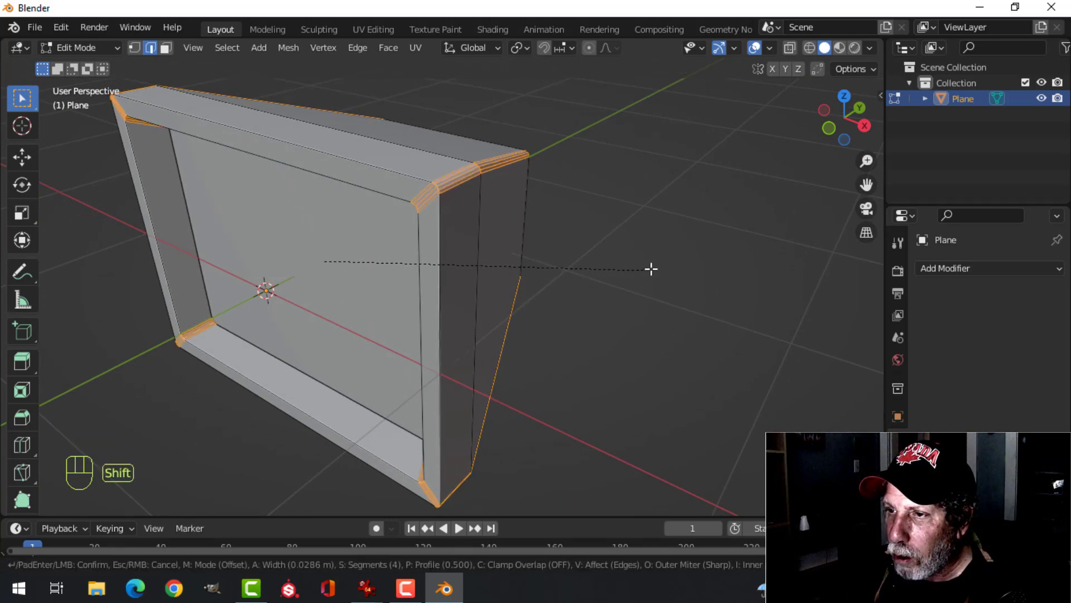
{"action": "scroll", "coordinate": [656, 269], "scroll_direction": "down", "scroll_amount": 3}
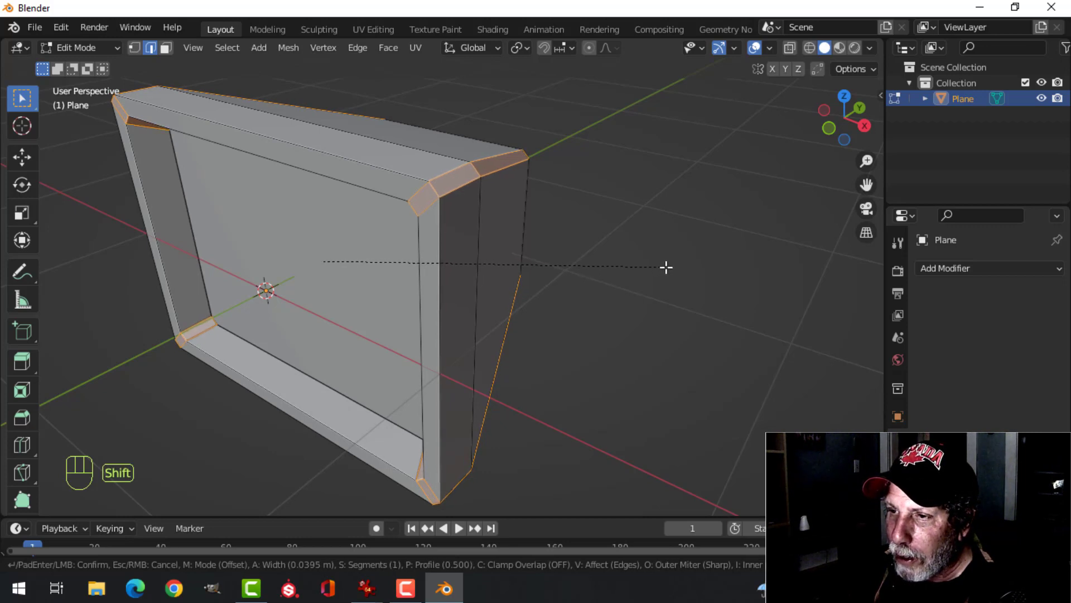
{"action": "scroll", "coordinate": [665, 267], "scroll_direction": "up", "scroll_amount": 1}
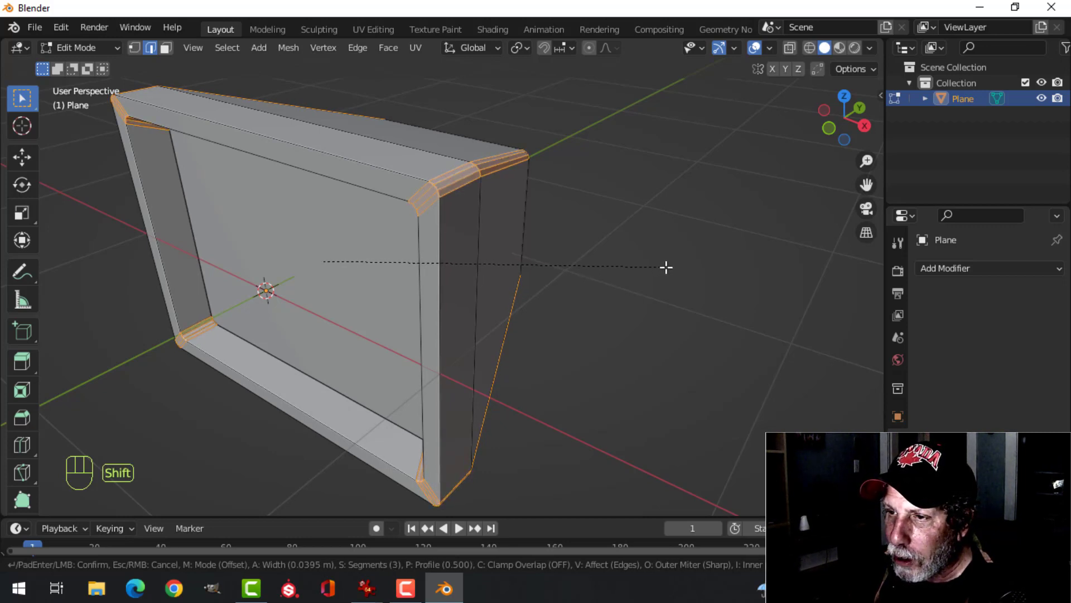
{"action": "left_click", "coordinate": [666, 267]}
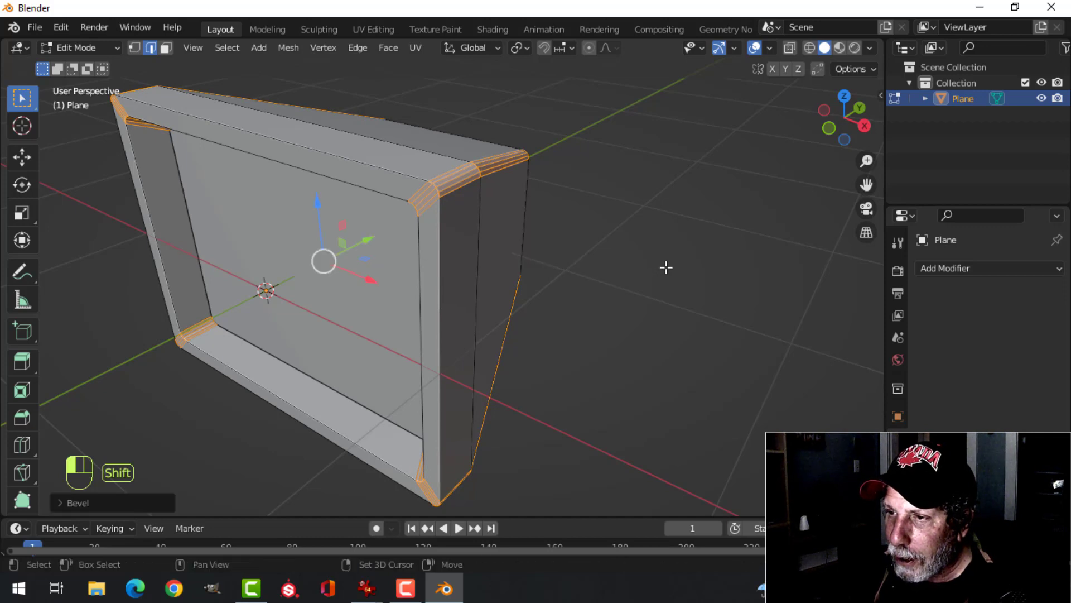
{"action": "key", "text": "alt+a"}
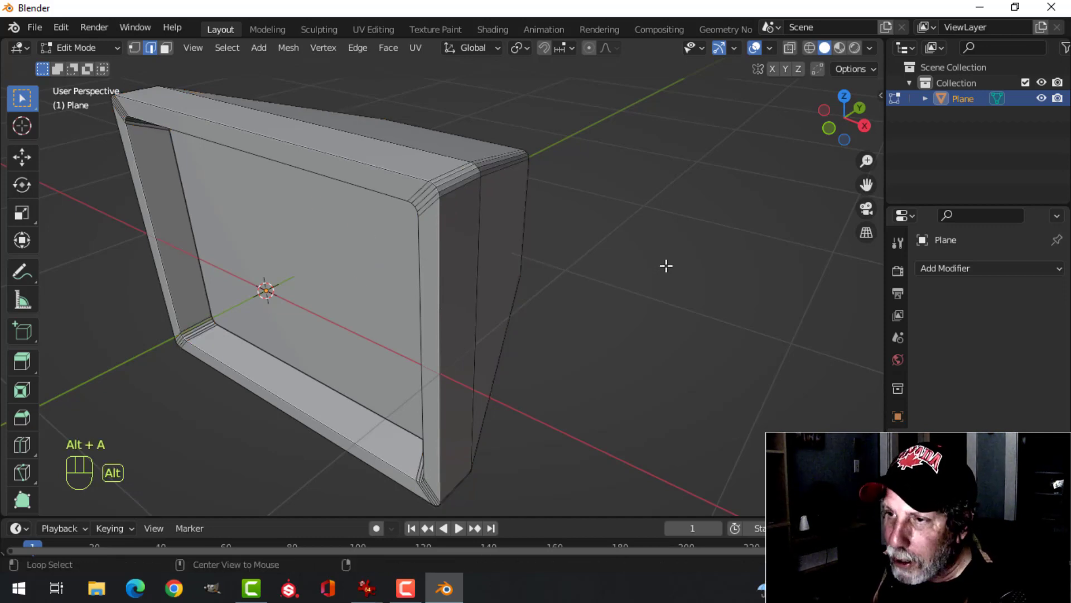
Inspect the bevelled corners in Object Mode, checking the effect of the Cavity option in the viewport shading settings
{"action": "key", "text": "Tab"}
{"action": "middle_click_drag", "start_coordinate": [569, 283], "coordinate": [426, 172]}
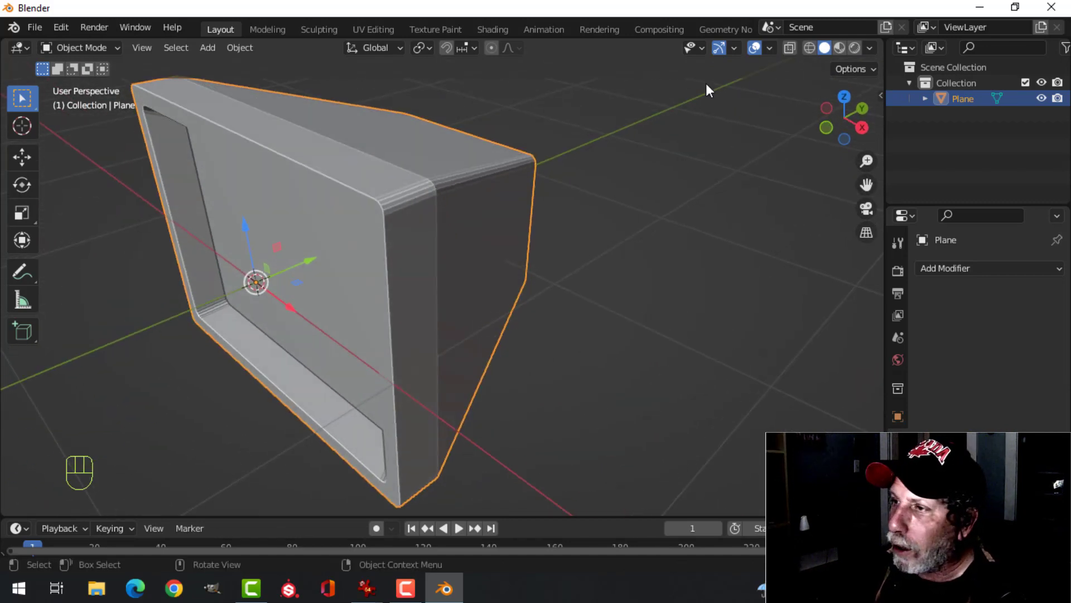
{"action": "left_click", "coordinate": [869, 49]}
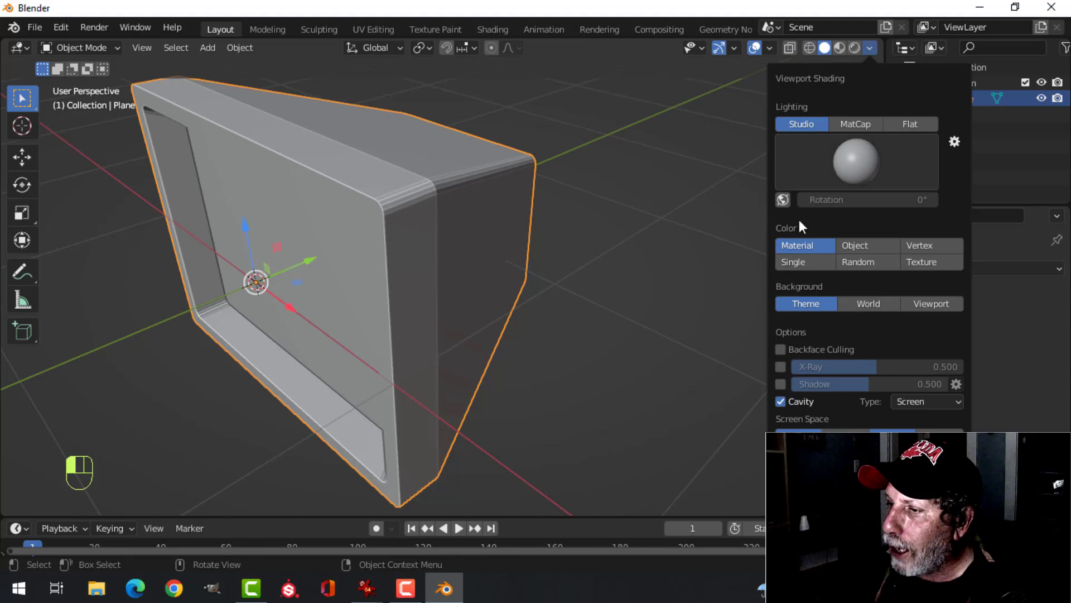
{"action": "left_click", "coordinate": [780, 401]}
{"action": "scroll", "coordinate": [447, 226], "scroll_direction": "up", "scroll_amount": 3}
{"action": "middle_click_drag", "start_coordinate": [447, 233], "coordinate": [504, 243], "text": "shift"}
{"action": "scroll", "coordinate": [461, 192], "scroll_direction": "down", "scroll_amount": 3}
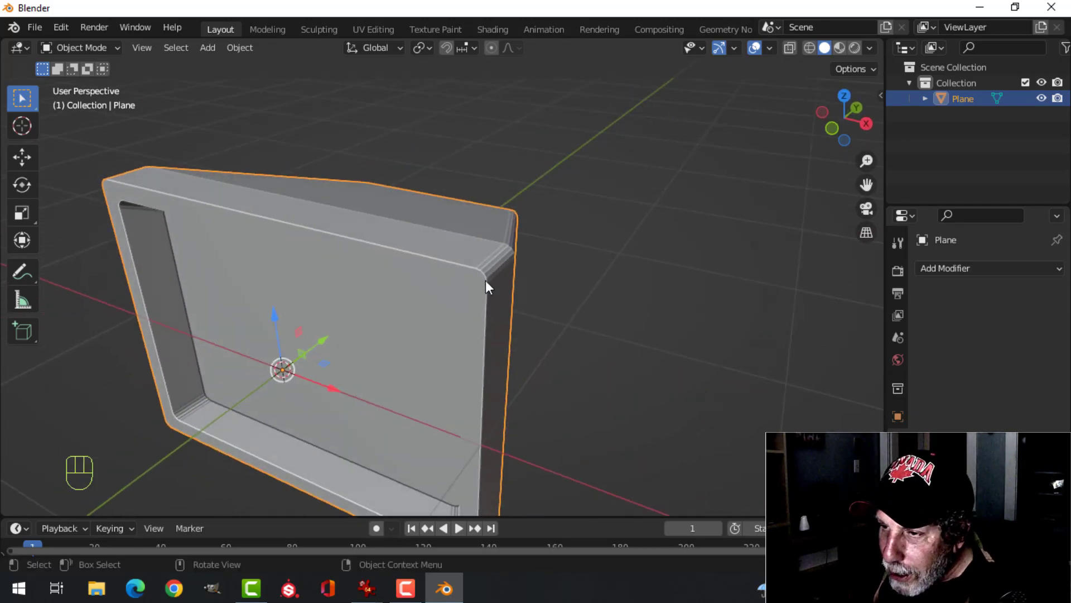
{"action": "middle_click_drag", "start_coordinate": [484, 289], "coordinate": [433, 235]}
Bevel the outer and inner edge loops of the front frame's rim with 4 segments in Edit Mode
{"action": "key", "text": "Tab"}
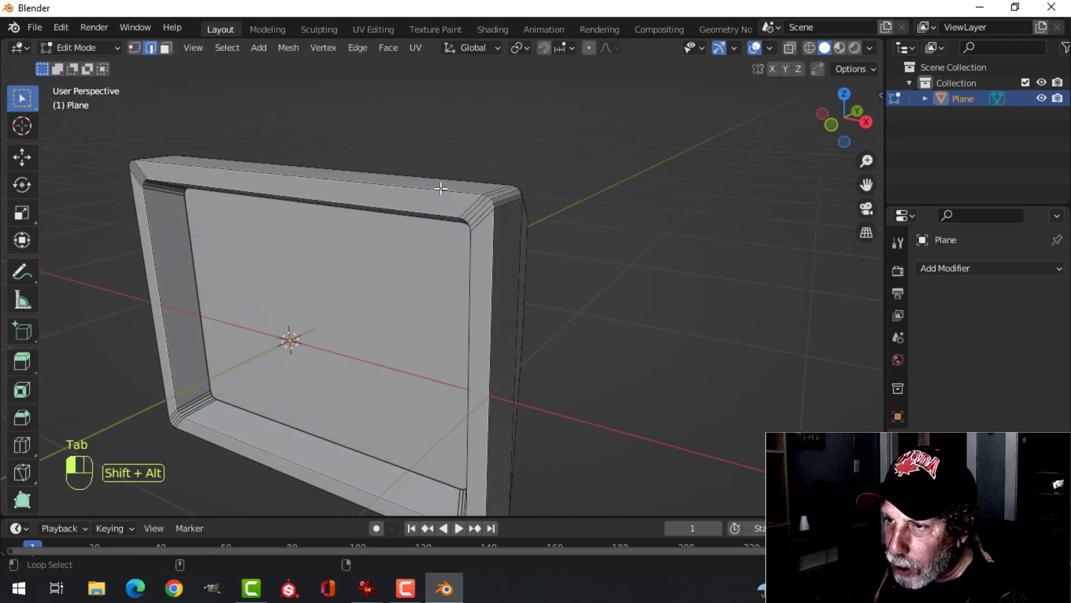
{"action": "left_click", "coordinate": [441, 189], "text": "alt+shift"}
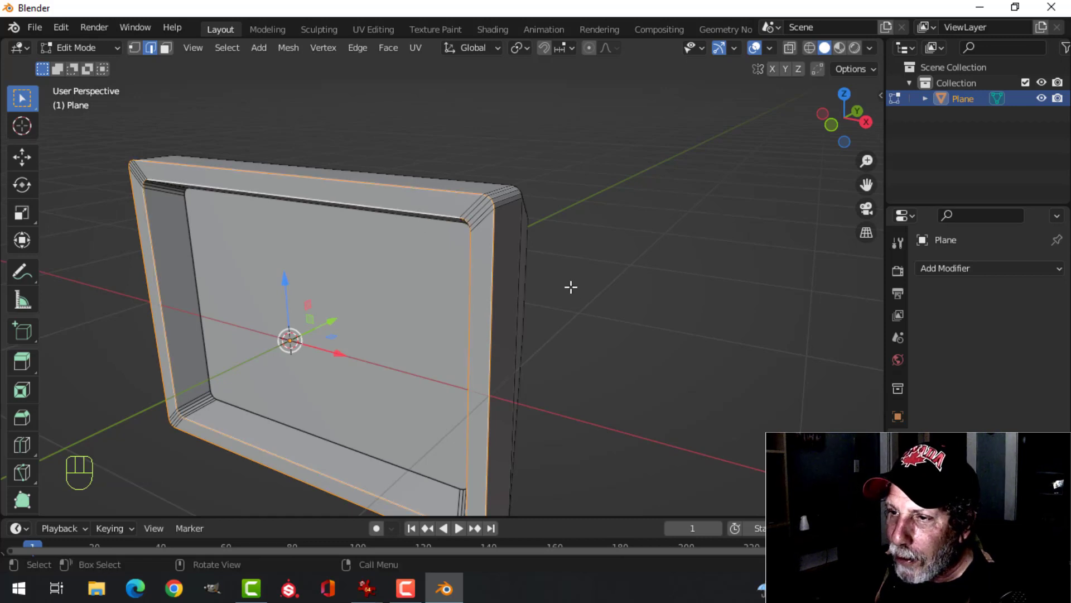
{"action": "middle_click_drag", "start_coordinate": [569, 287], "coordinate": [520, 264]}
{"action": "scroll", "coordinate": [510, 247], "scroll_direction": "up", "scroll_amount": 1}
{"action": "key", "text": "ctrl+b"}
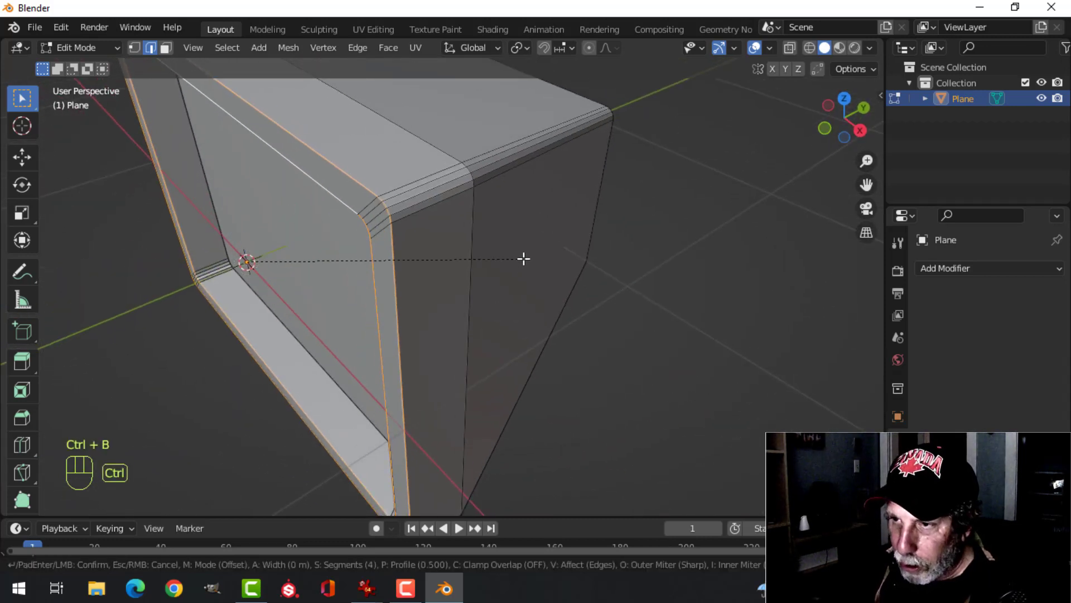
{"action": "left_click", "coordinate": [570, 260]}
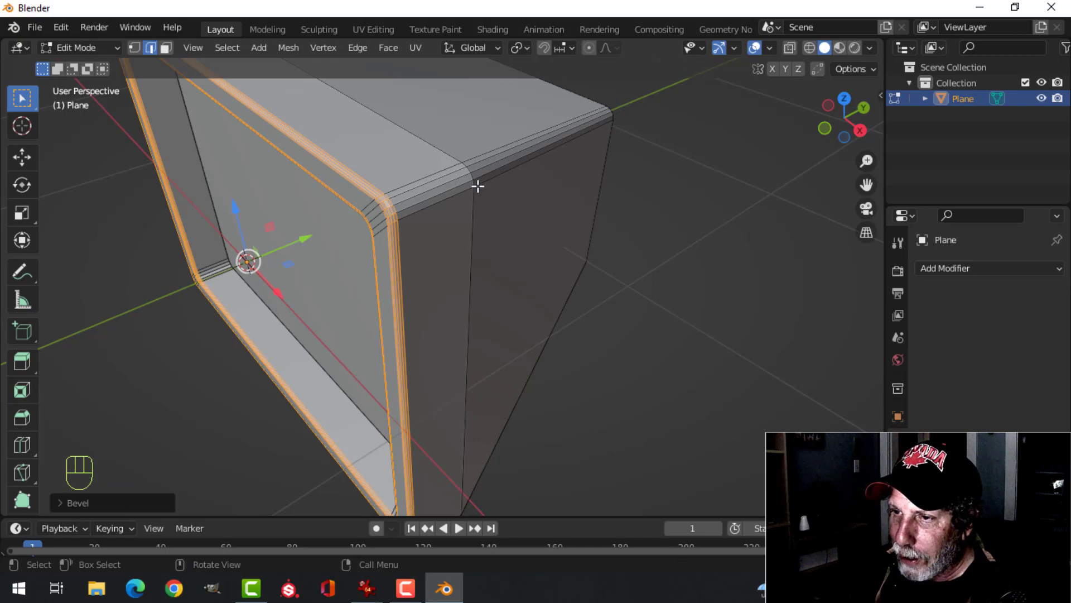
Examine the back of the monitor housing and its rear edges in Object Mode with nothing selected
{"action": "key", "text": "Tab"}
{"action": "scroll", "coordinate": [526, 244], "scroll_direction": "down", "scroll_amount": 5}
{"action": "key", "text": "alt+a"}
{"action": "middle_click_drag", "start_coordinate": [504, 284], "coordinate": [301, 237]}
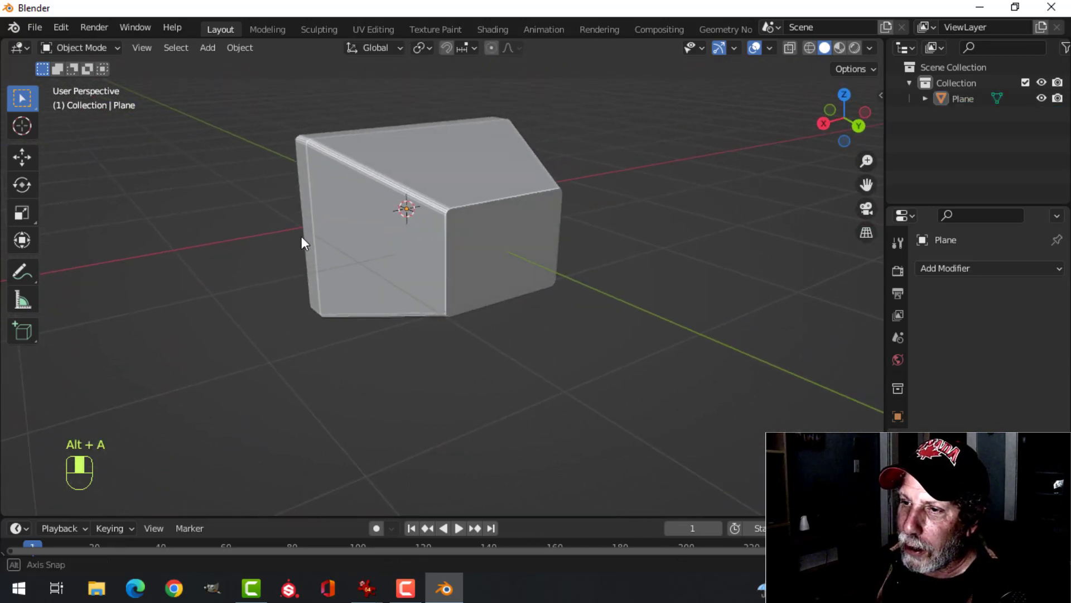
{"action": "middle_click_drag", "start_coordinate": [410, 240], "coordinate": [371, 239], "text": "shift"}
{"action": "middle_click_drag", "start_coordinate": [371, 239], "coordinate": [409, 216]}
{"action": "scroll", "coordinate": [413, 226], "scroll_direction": "up", "scroll_amount": 2}
{"action": "middle_click_drag", "start_coordinate": [408, 215], "coordinate": [419, 219]}
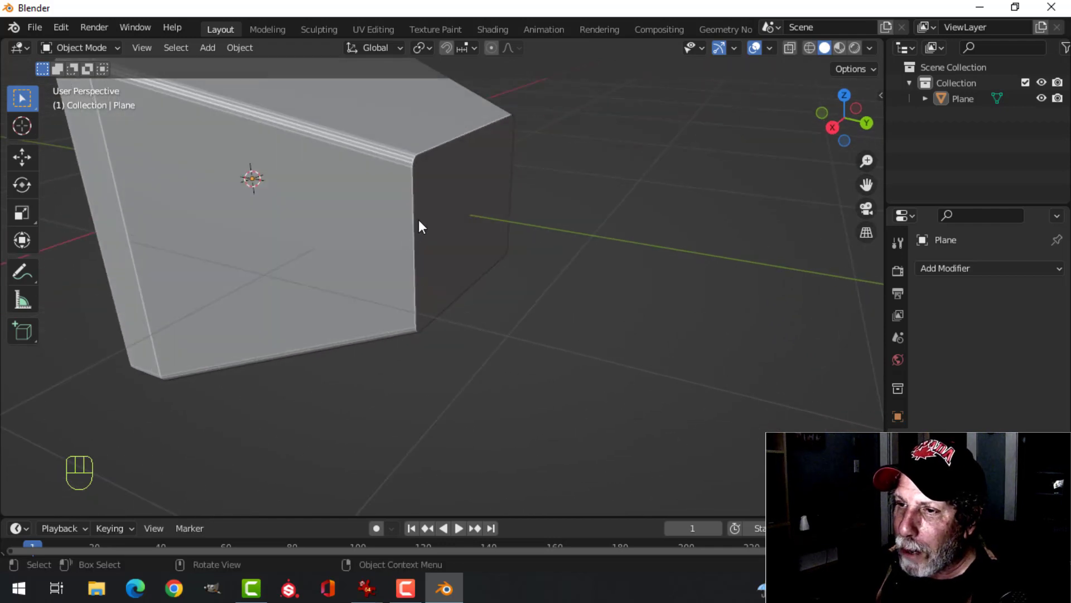
Bevel the edge loop around the housing's rear face with 4 segments in Edit Mode
{"action": "key", "text": "Tab"}
{"action": "key", "text": "alt+a"}
{"action": "left_click", "coordinate": [516, 206]}
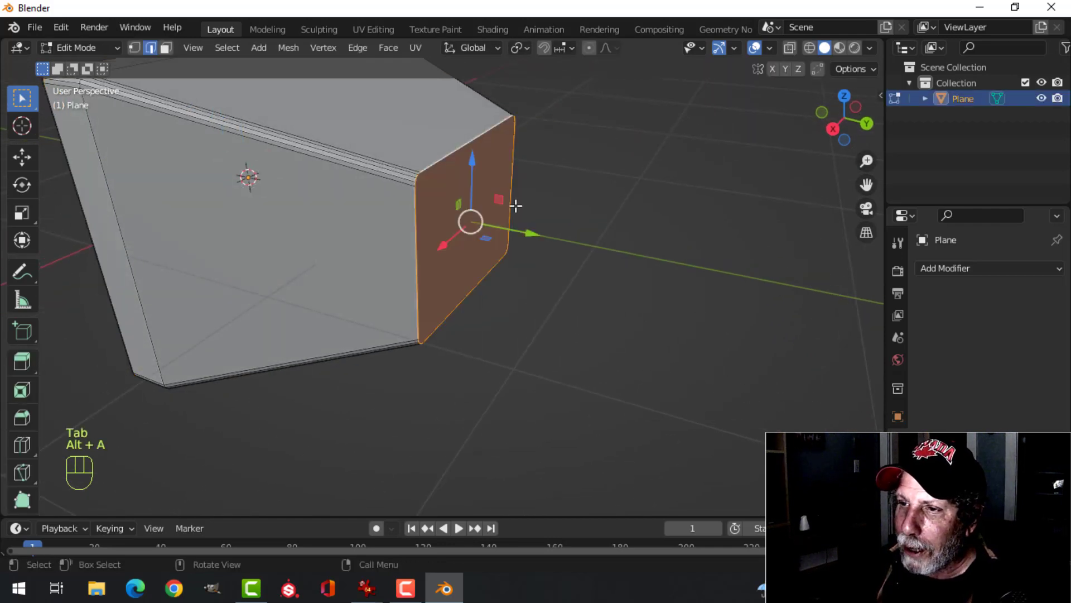
{"action": "middle_click_drag", "start_coordinate": [511, 211], "coordinate": [486, 210]}
{"action": "key", "text": "alt+a"}
{"action": "left_click", "coordinate": [426, 159]}
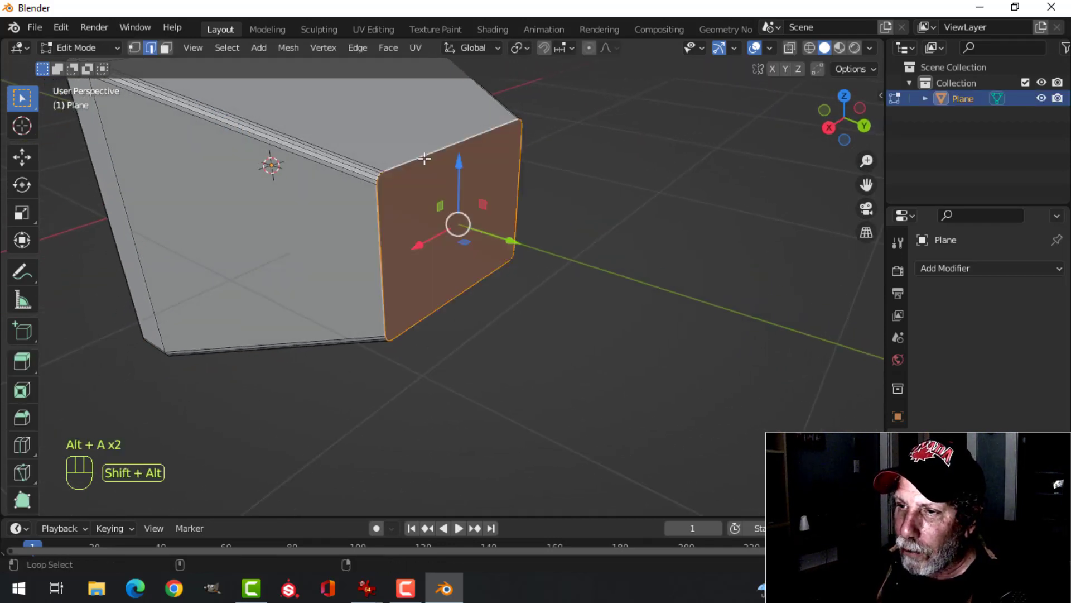
{"action": "key", "text": "ctrl+b"}
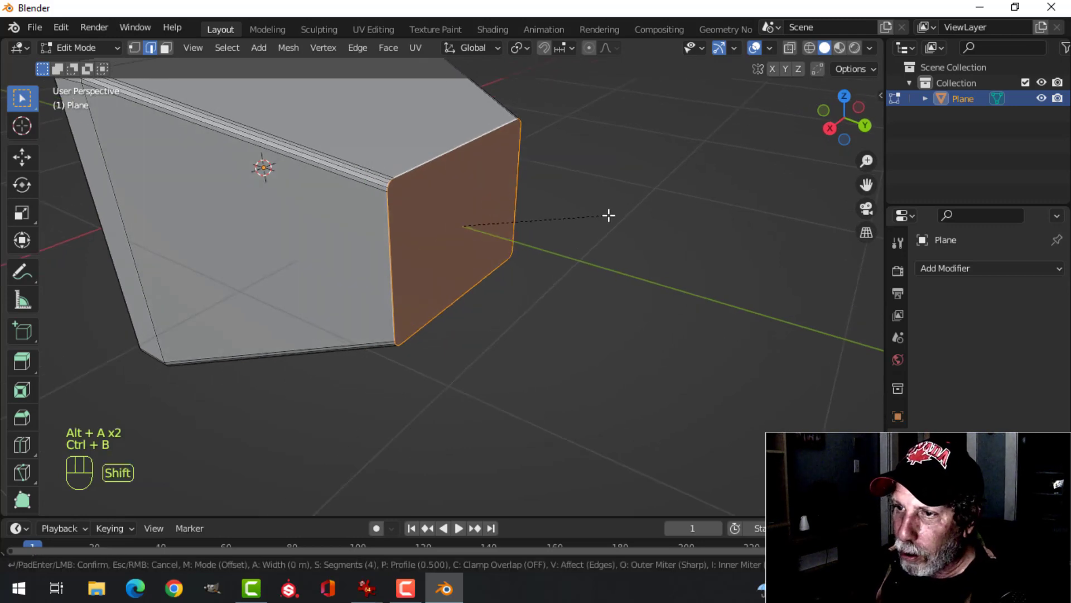
{"action": "left_click", "coordinate": [634, 213]}
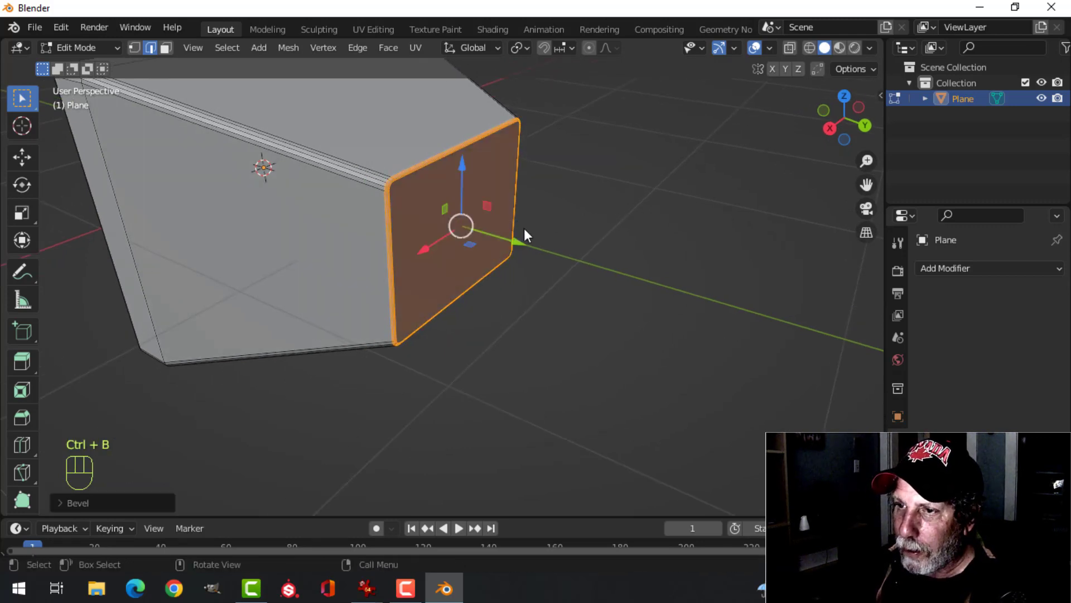
Apply smooth shading to the monitor in Object Mode
{"action": "key", "text": "Tab"}
{"action": "middle_click_drag", "start_coordinate": [524, 229], "coordinate": [359, 238]}
{"action": "key", "text": "alt+a"}
{"action": "left_click", "coordinate": [362, 241]}
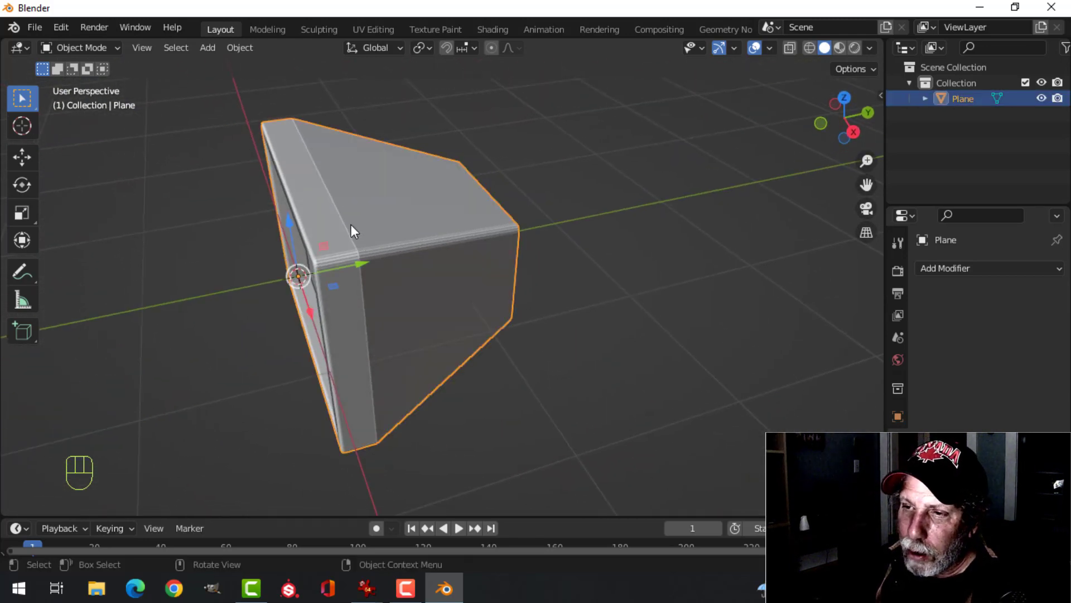
{"action": "right_click", "coordinate": [350, 224]}
{"action": "left_click", "coordinate": [348, 220]}
{"action": "middle_click_drag", "start_coordinate": [431, 280], "coordinate": [459, 253]}
{"action": "middle_click_drag", "start_coordinate": [484, 175], "coordinate": [525, 240]}
Add a Weighted Normal modifier to the monitor and enable Auto Smooth at 30° for its normals
{"action": "left_click", "coordinate": [921, 268]}
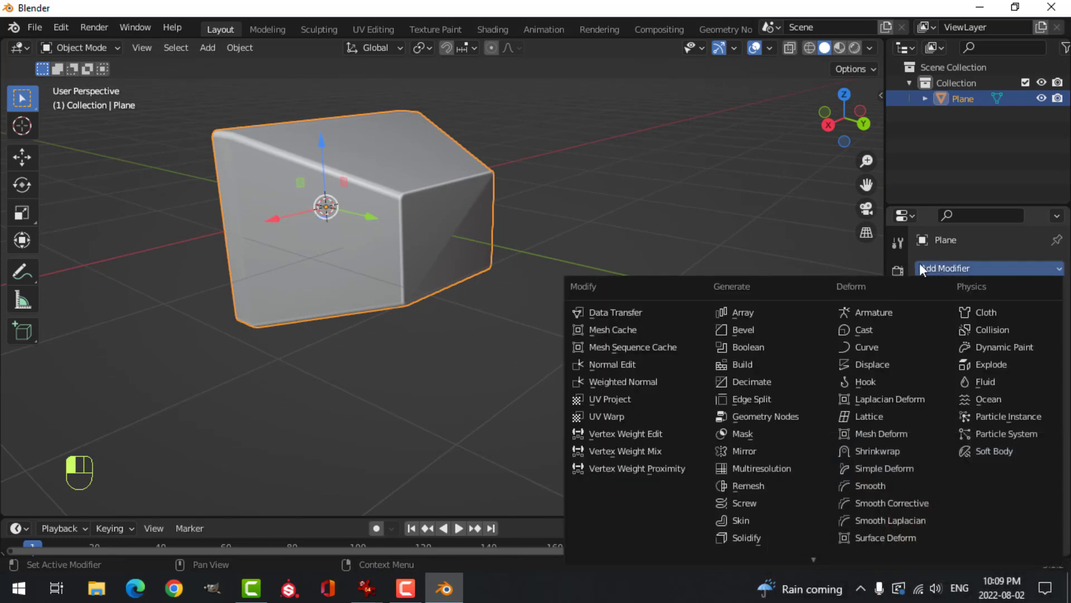
{"action": "left_click", "coordinate": [629, 378]}
{"action": "left_click", "coordinate": [899, 526]}
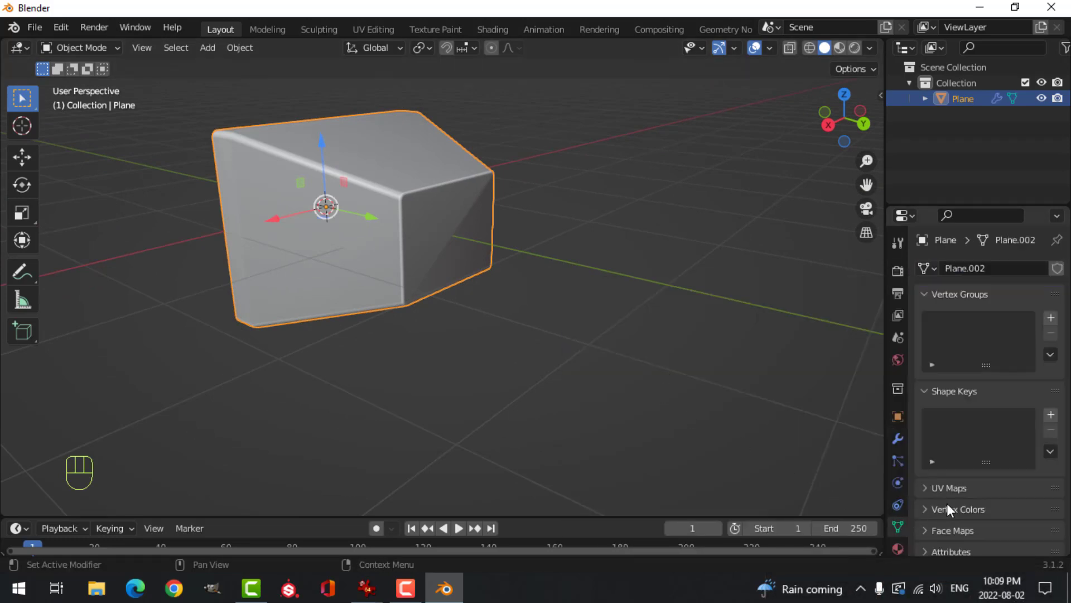
{"action": "scroll", "coordinate": [948, 503], "scroll_direction": "down", "scroll_amount": 5}
{"action": "left_click", "coordinate": [930, 460]}
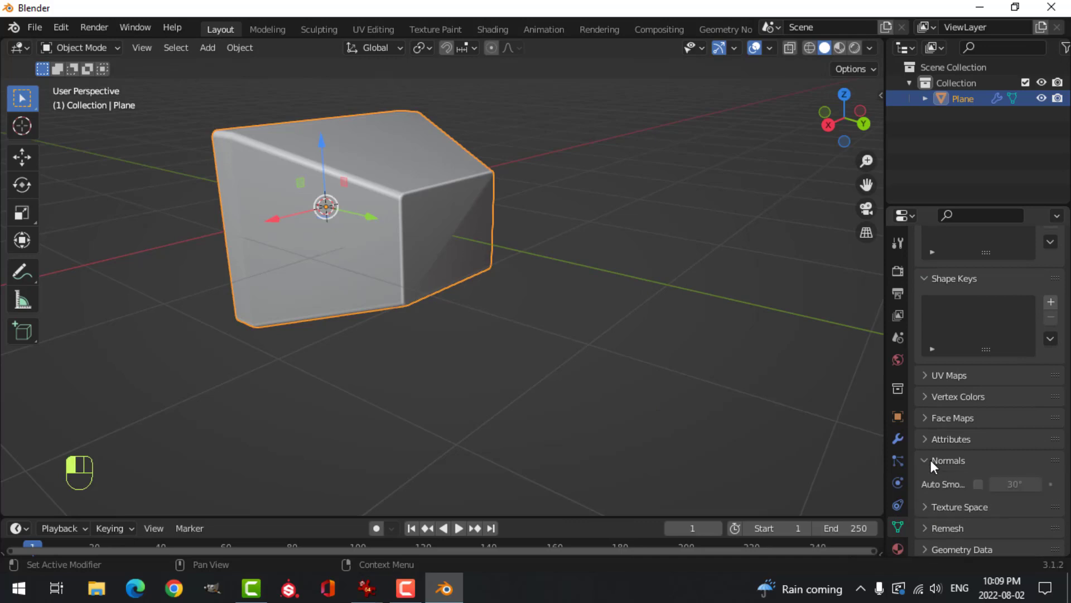
{"action": "left_click", "coordinate": [978, 484]}
Examine the smooth shading on the monitor's front frame and recess, with and without the object selected
{"action": "mouse_move", "coordinate": [658, 340]}
{"action": "middle_mouse_down"}
{"action": "mouse_move", "coordinate": [577, 322]}
{"action": "mouse_move", "coordinate": [671, 305]}
{"action": "middle_mouse_up"}
{"action": "key", "text": "alt+a"}
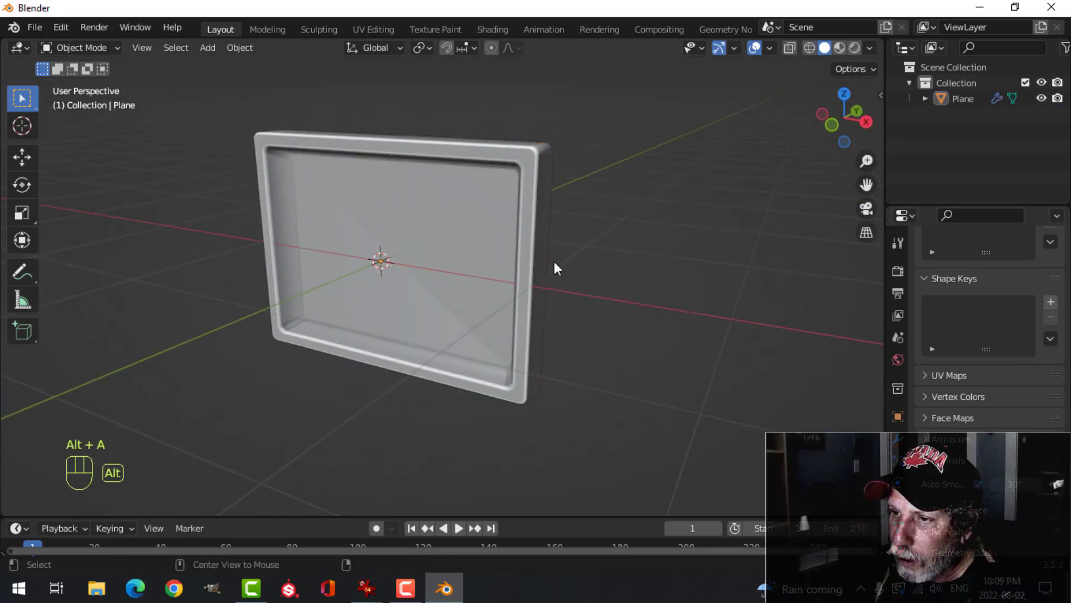
{"action": "middle_click_drag", "start_coordinate": [554, 262], "coordinate": [588, 291]}
{"action": "left_click", "coordinate": [518, 256]}
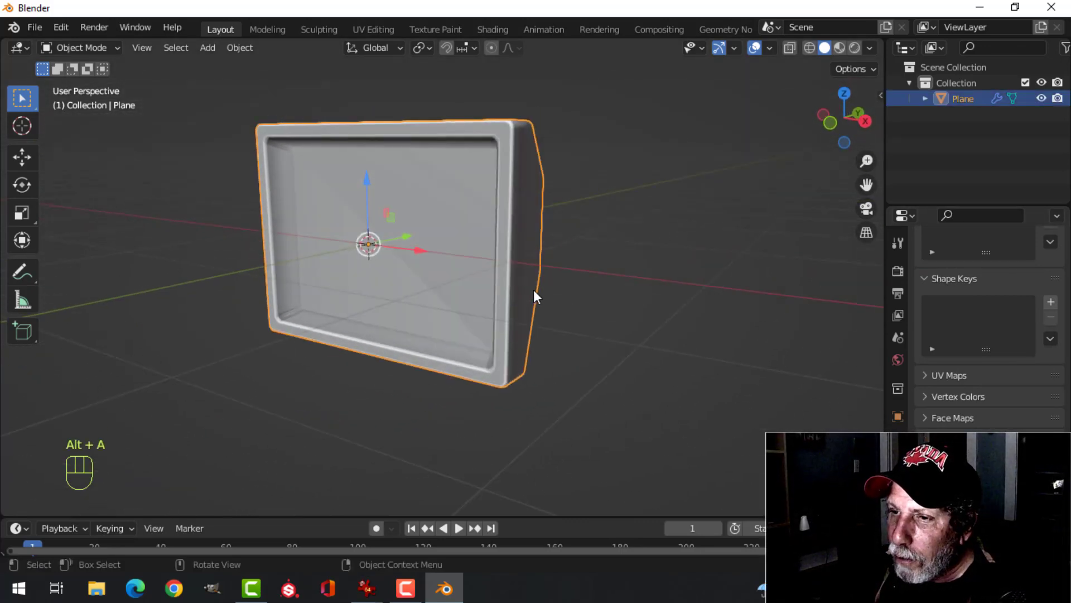
{"action": "middle_click_drag", "start_coordinate": [505, 306], "coordinate": [470, 297]}
{"action": "scroll", "coordinate": [468, 322], "scroll_direction": "up", "scroll_amount": 3}
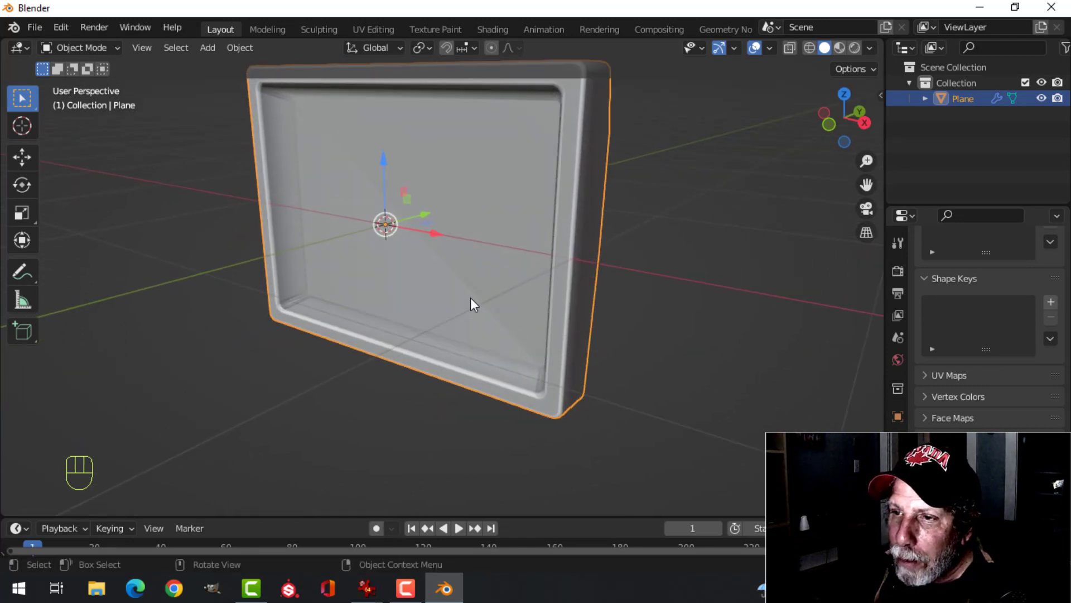
{"action": "key", "text": "alt+a"}
{"action": "middle_click_drag", "start_coordinate": [366, 192], "coordinate": [378, 209], "text": "shift"}
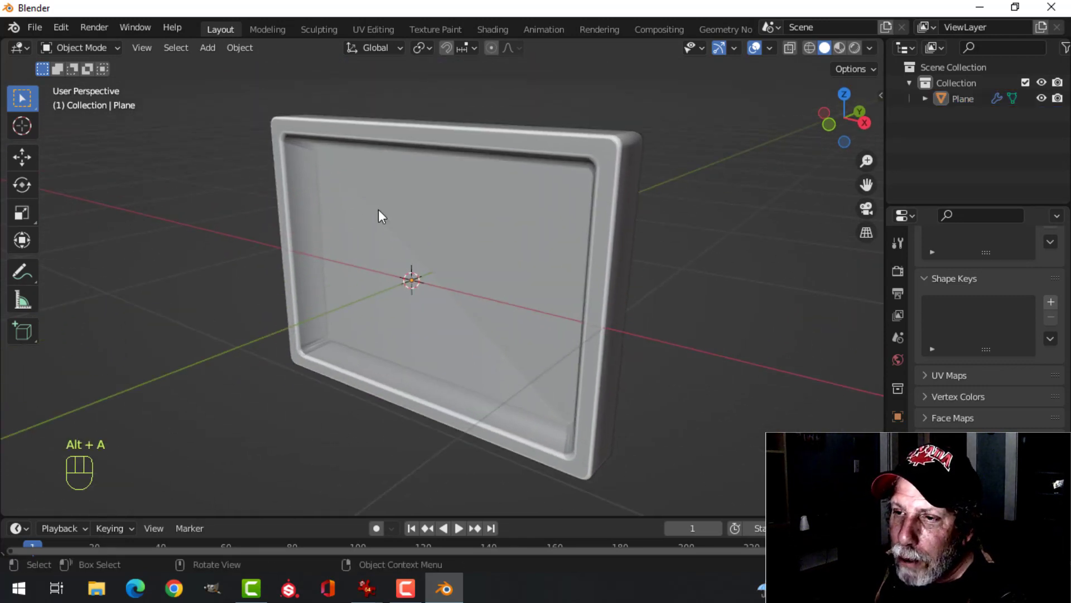
Check the monitor's screen area in the IrfanView reference, and delete the flat back face of the front recess in Blender
{"action": "left_click", "coordinate": [429, 239]}
{"action": "key", "text": "Tab"}
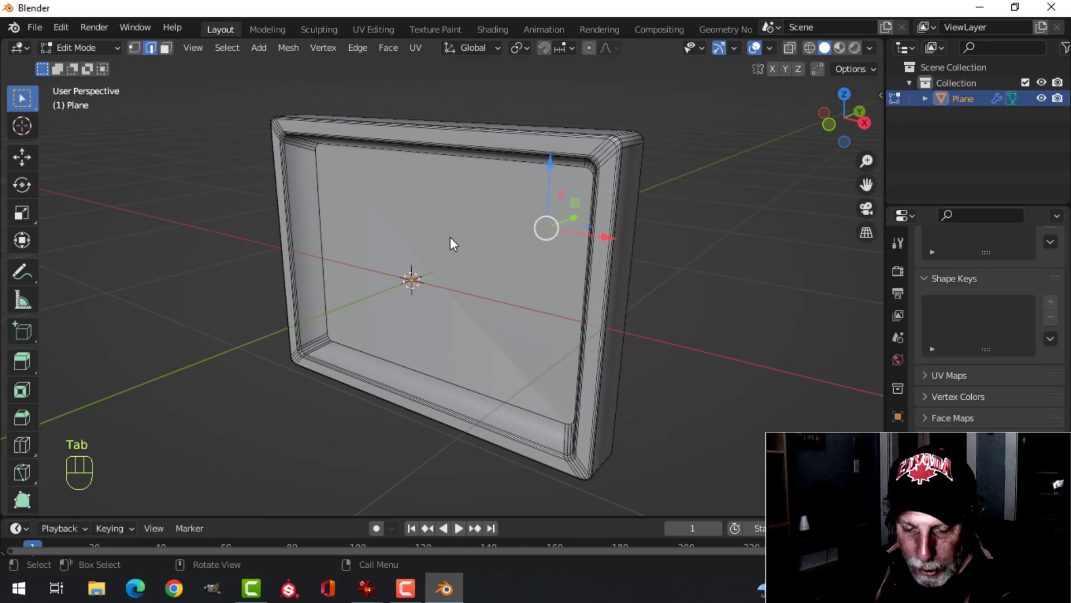
{"action": "key", "text": "3"}
{"action": "left_click", "coordinate": [488, 240]}
{"action": "scroll", "coordinate": [469, 246], "scroll_direction": "down", "scroll_amount": 2}
{"action": "mouse_move", "coordinate": [459, 251]}
{"action": "middle_mouse_down"}
{"action": "mouse_move", "coordinate": [444, 254]}
{"action": "mouse_move", "coordinate": [450, 245]}
{"action": "middle_mouse_up"}
{"action": "mouse_move", "coordinate": [365, 588]}
{"action": "left_click", "coordinate": [393, 552]}
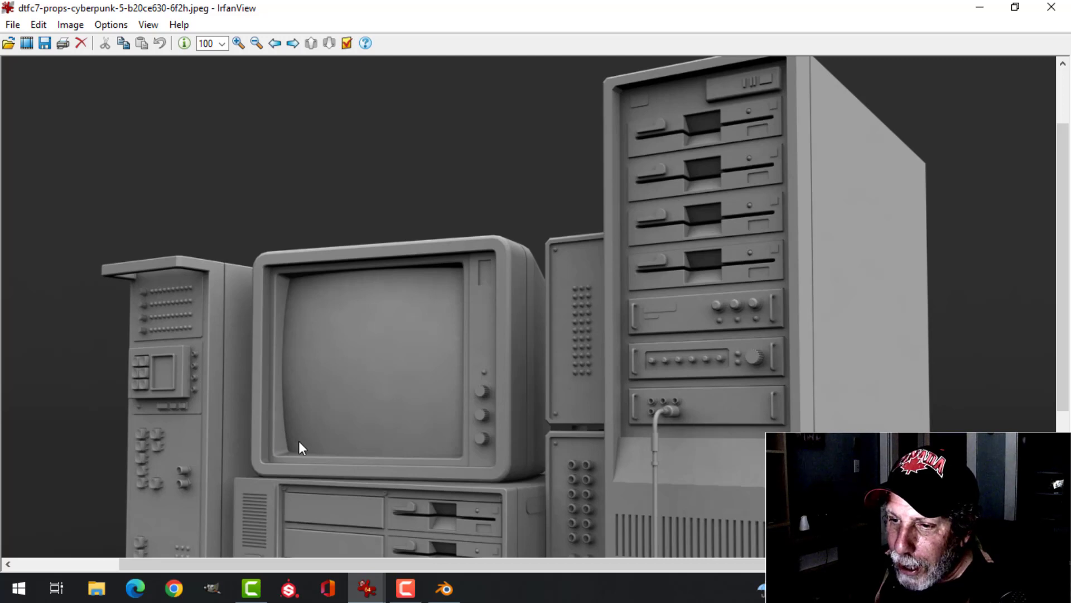
{"action": "left_click", "coordinate": [446, 589]}
{"action": "key", "text": "x"}
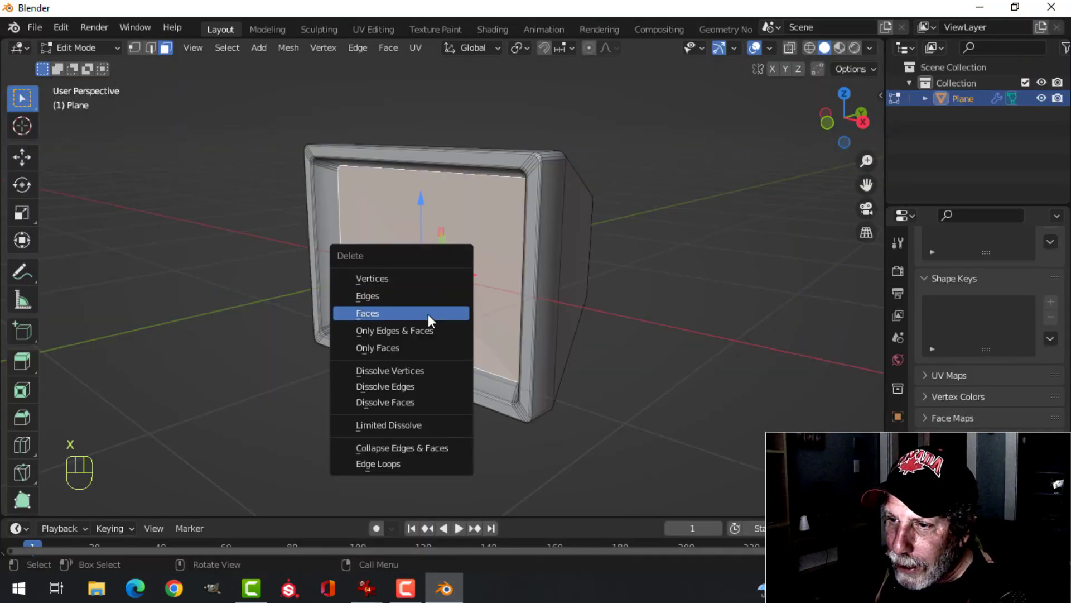
{"action": "left_click", "coordinate": [427, 314]}
Compare the side of the housing behind the front frame with the monitor in the IrfanView reference, and return to Blender
{"action": "key", "text": "Tab"}
{"action": "key", "text": "alt+a"}
{"action": "middle_click_drag", "start_coordinate": [516, 282], "coordinate": [445, 283]}
{"action": "middle_click_drag", "start_coordinate": [414, 279], "coordinate": [430, 296], "text": "shift"}
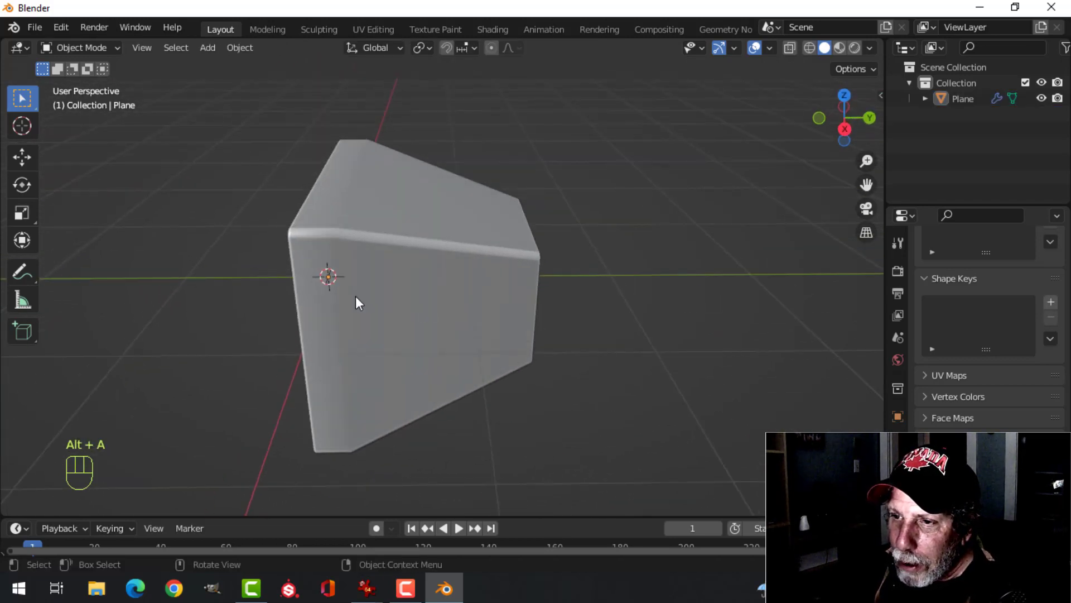
{"action": "scroll", "coordinate": [357, 283], "scroll_direction": "up", "scroll_amount": 2}
{"action": "middle_click_drag", "start_coordinate": [357, 283], "coordinate": [400, 283], "text": "shift"}
{"action": "left_click", "coordinate": [310, 182]}
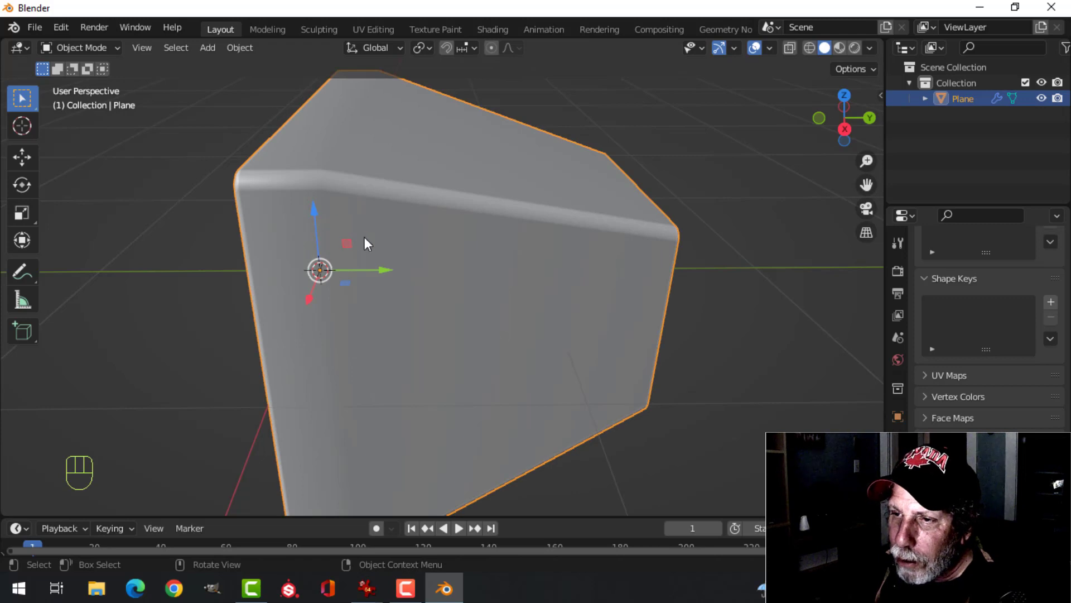
{"action": "key", "text": "Tab"}
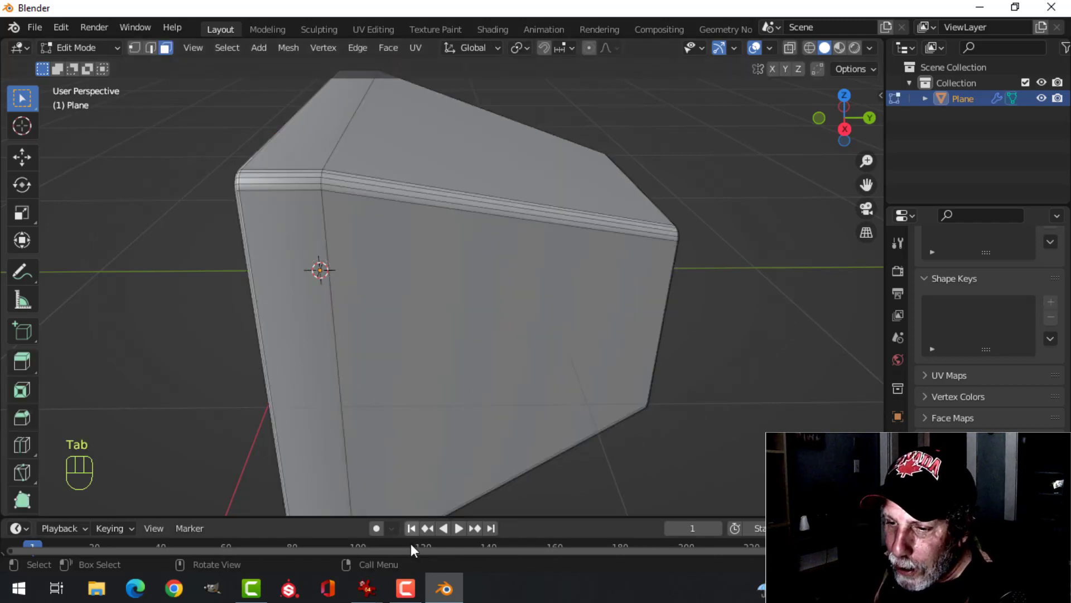
{"action": "mouse_move", "coordinate": [367, 588]}
{"action": "left_click", "coordinate": [406, 524]}
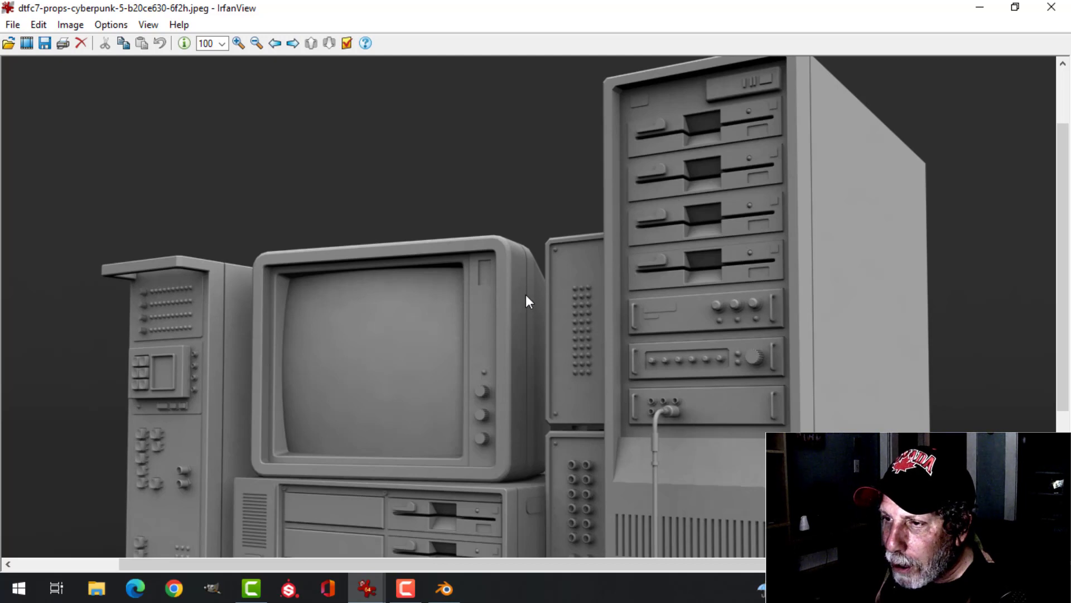
{"action": "key", "text": "alt+Tab"}
Bevel the edge loop between the front frame and tapered housing by about 0.005 m with 1 segment, making a narrow strip
{"action": "key", "text": "2"}
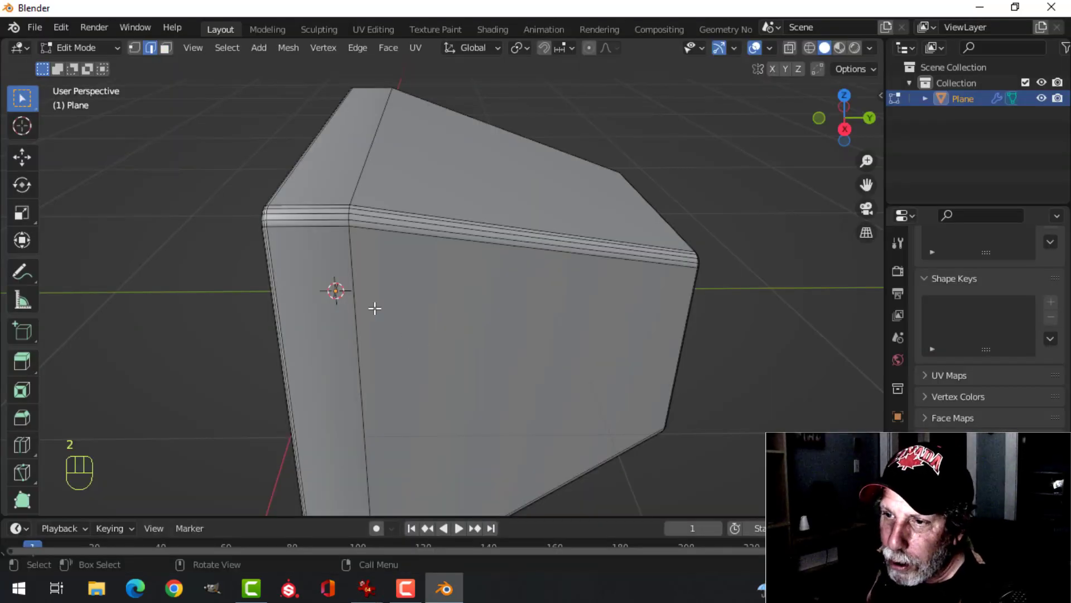
{"action": "left_click", "coordinate": [346, 283], "text": "alt+shift"}
{"action": "middle_click_drag", "start_coordinate": [416, 279], "coordinate": [442, 277]}
{"action": "key", "text": "ctrl+b"}
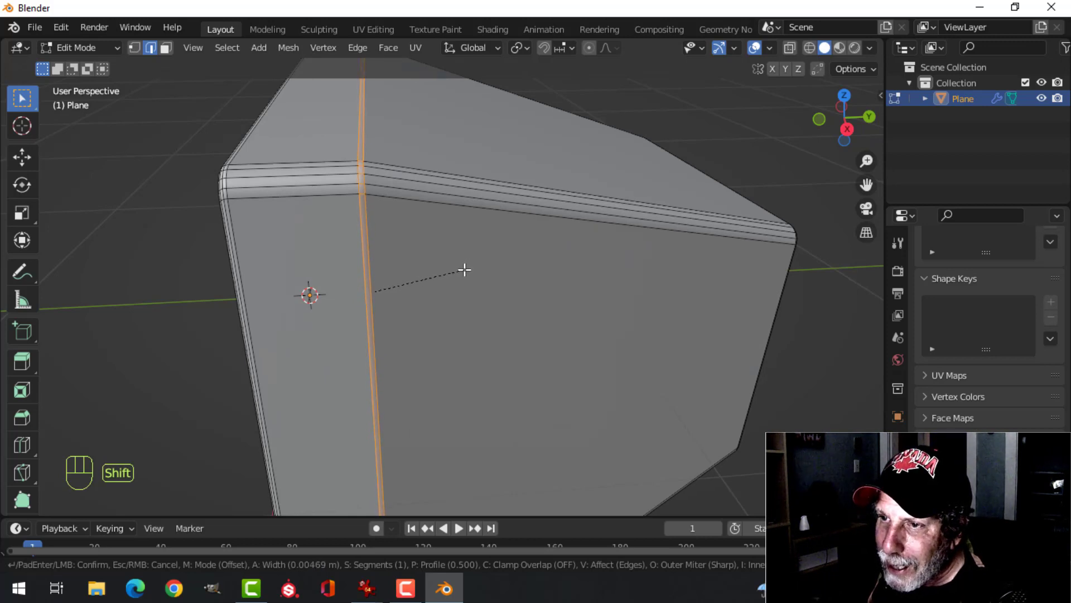
{"action": "left_click", "coordinate": [465, 270]}
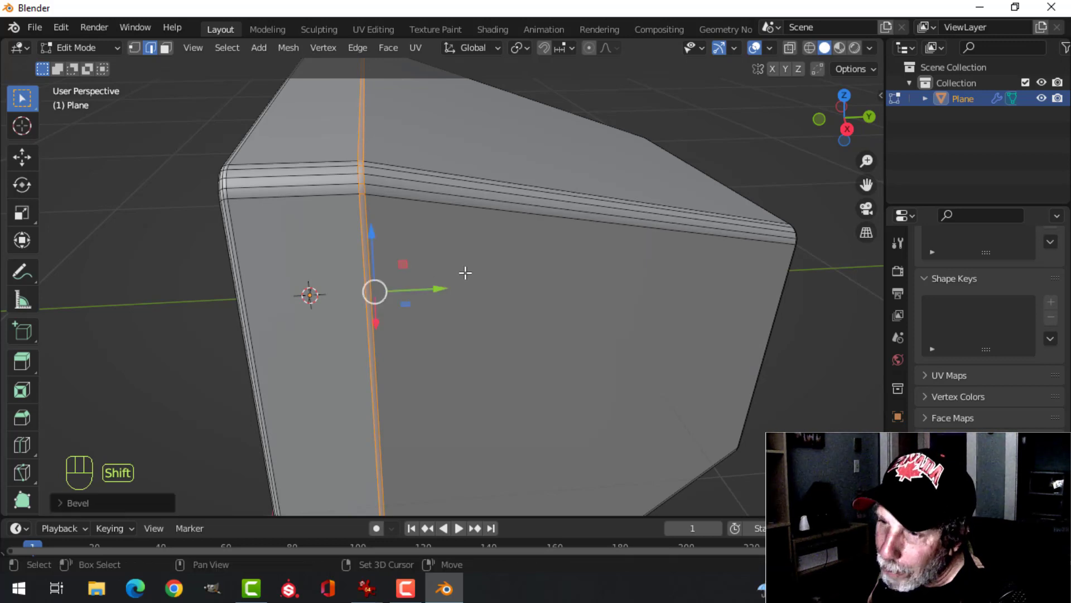
Extrude the narrow strip in place and shrink it inward along its normals to form a seam groove around the housing
{"action": "middle_click_drag", "start_coordinate": [464, 273], "coordinate": [540, 262]}
{"action": "scroll", "coordinate": [508, 261], "scroll_direction": "down", "scroll_amount": 1}
{"action": "scroll", "coordinate": [538, 256], "scroll_direction": "up", "scroll_amount": 2}
{"action": "key", "text": "e"}
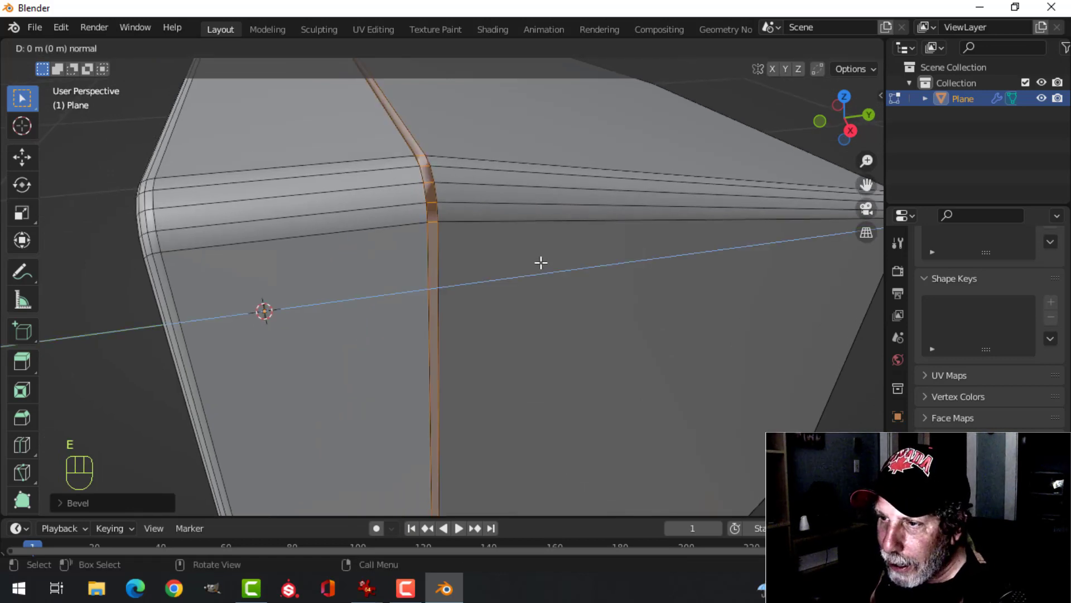
{"action": "left_click", "coordinate": [540, 262]}
{"action": "key", "text": "alt+s"}
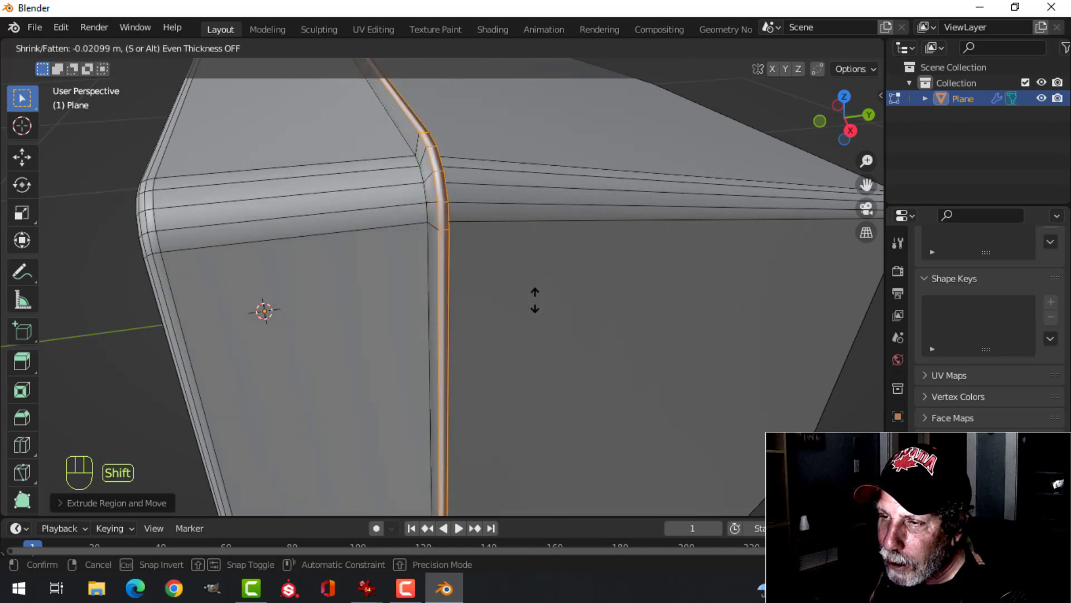
{"action": "left_click", "coordinate": [533, 248]}
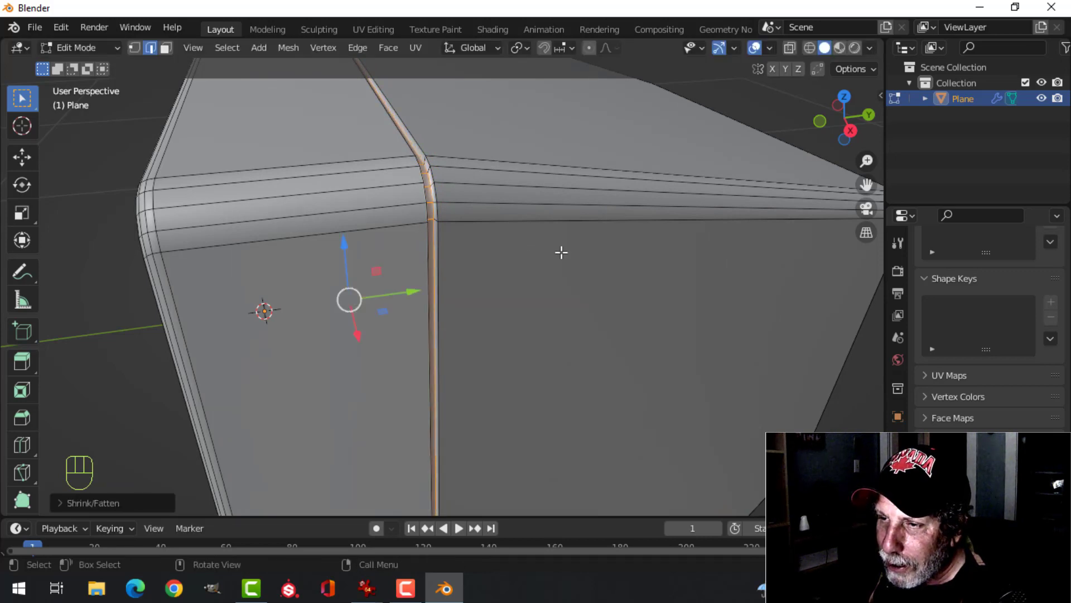
Examine the seam groove around the housing's sides and corner in Edit Mode and Object Mode
{"action": "middle_click_drag", "start_coordinate": [559, 251], "coordinate": [525, 249]}
{"action": "key", "text": "alt+a"}
{"action": "middle_click_drag", "start_coordinate": [168, 162], "coordinate": [379, 217], "text": "shift"}
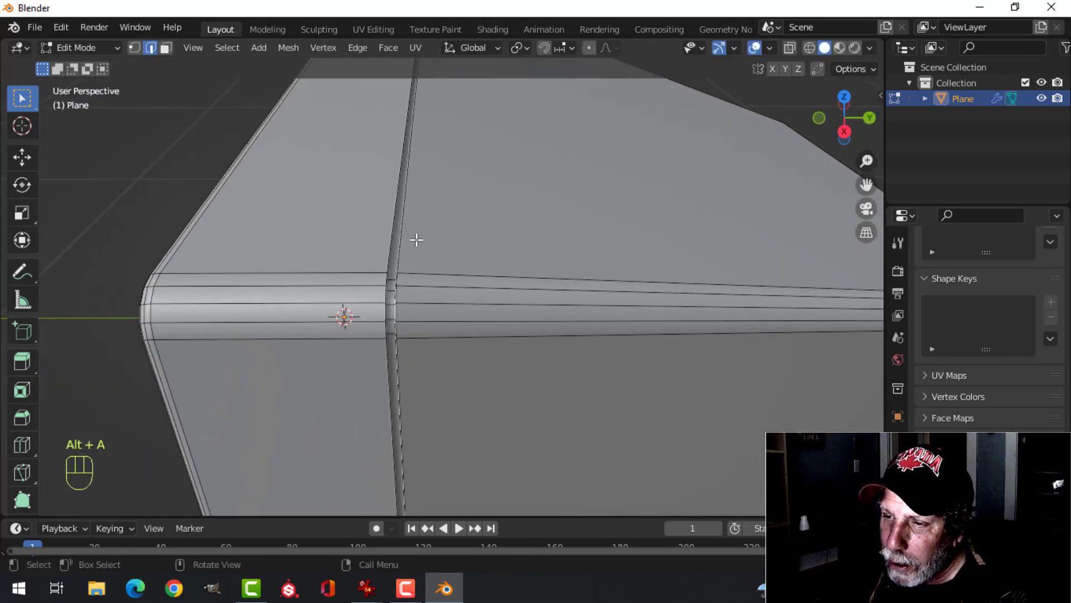
{"action": "key", "text": "Tab"}
{"action": "scroll", "coordinate": [446, 262], "scroll_direction": "down", "scroll_amount": 8}
{"action": "mouse_move", "coordinate": [451, 287]}
{"action": "middle_mouse_down"}
{"action": "mouse_move", "coordinate": [474, 270]}
{"action": "mouse_move", "coordinate": [445, 278]}
{"action": "middle_mouse_up"}
{"action": "scroll", "coordinate": [445, 279], "scroll_direction": "up", "scroll_amount": 3}
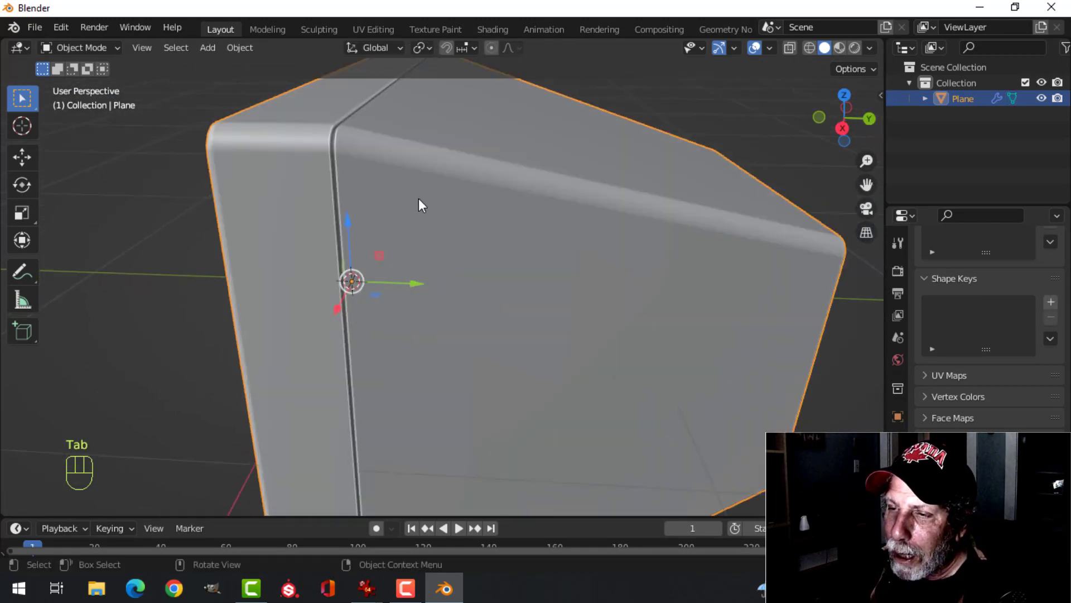
{"action": "middle_click_drag", "start_coordinate": [418, 199], "coordinate": [446, 250]}
{"action": "scroll", "coordinate": [430, 216], "scroll_direction": "up", "scroll_amount": 3}
{"action": "scroll", "coordinate": [328, 192], "scroll_direction": "down", "scroll_amount": 3}
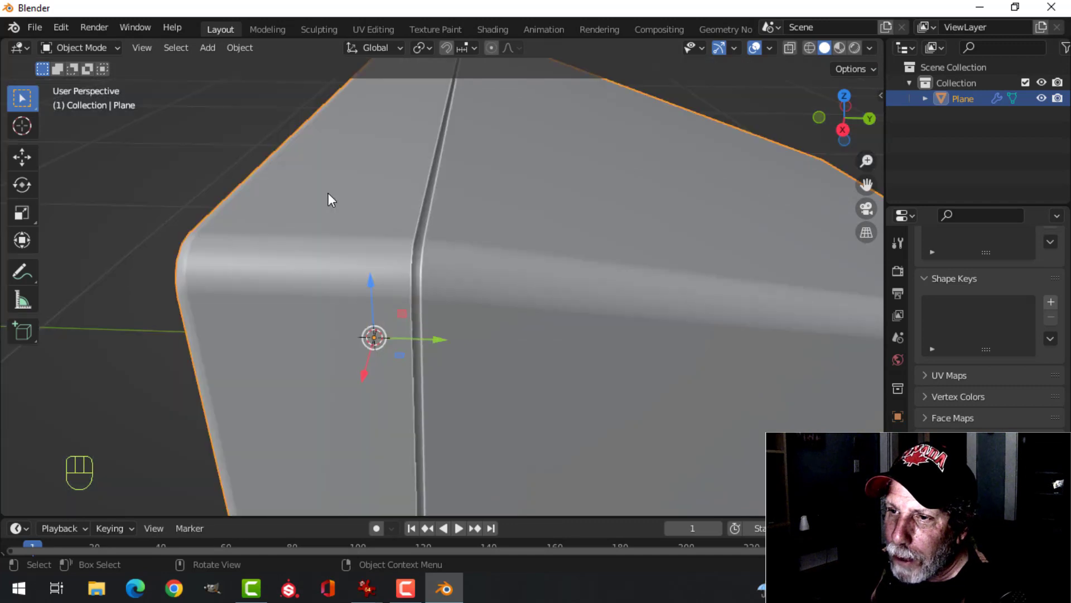
Bevel both outer edge loops of the seam groove around the housing with 2 segments, about 0.0016 m wide
{"action": "key", "text": "Tab"}
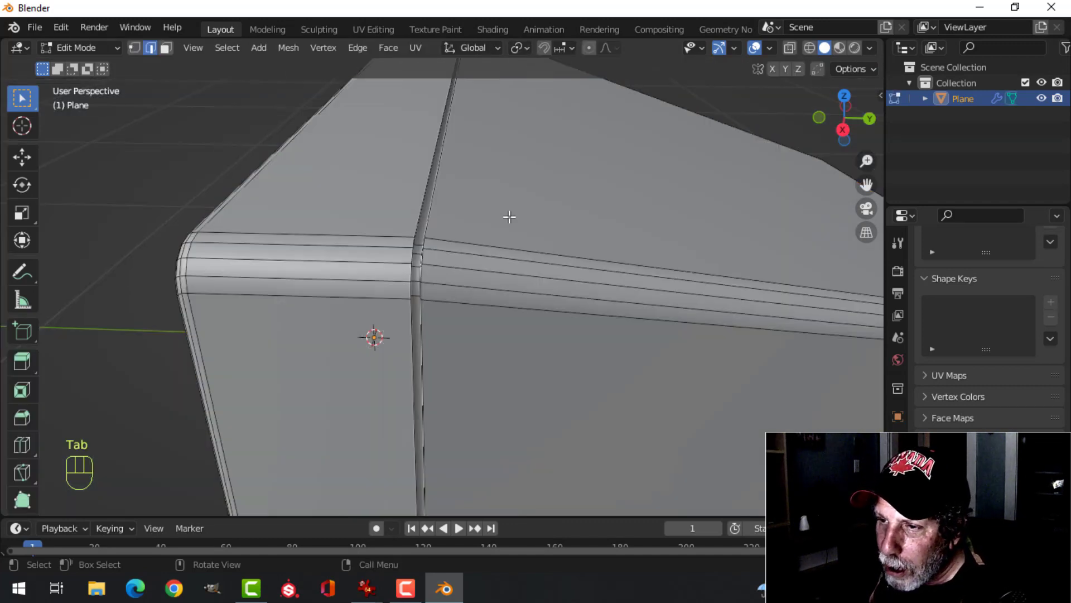
{"action": "middle_click_drag", "start_coordinate": [510, 217], "coordinate": [509, 213]}
{"action": "middle_click_drag", "start_coordinate": [398, 212], "coordinate": [294, 198]}
{"action": "left_click", "coordinate": [310, 209], "text": "alt+shift"}
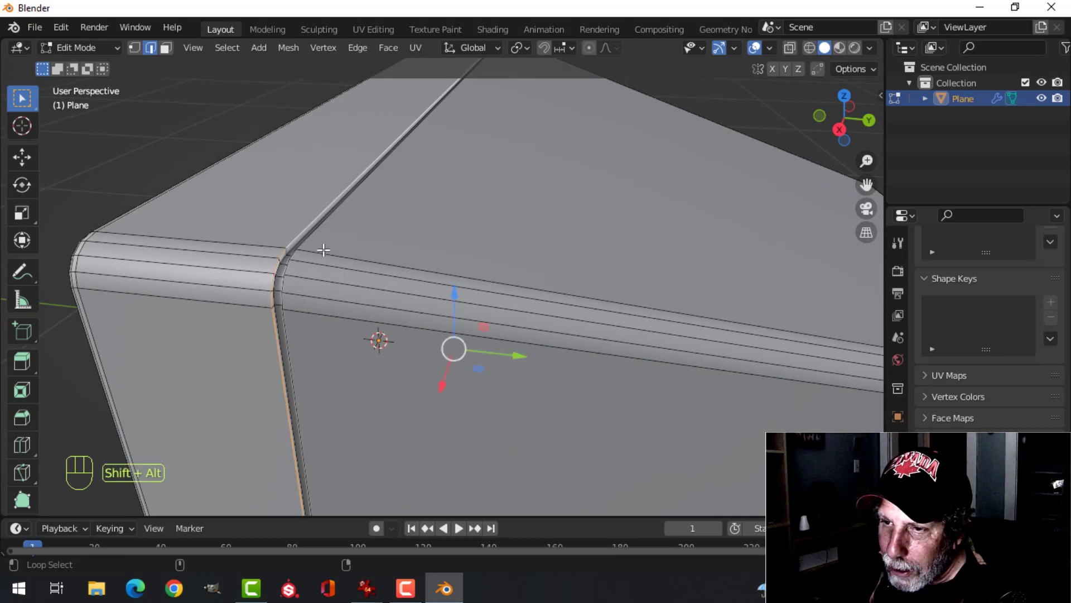
{"action": "middle_click_drag", "start_coordinate": [314, 234], "coordinate": [494, 328]}
{"action": "scroll", "coordinate": [494, 328], "scroll_direction": "up", "scroll_amount": 4}
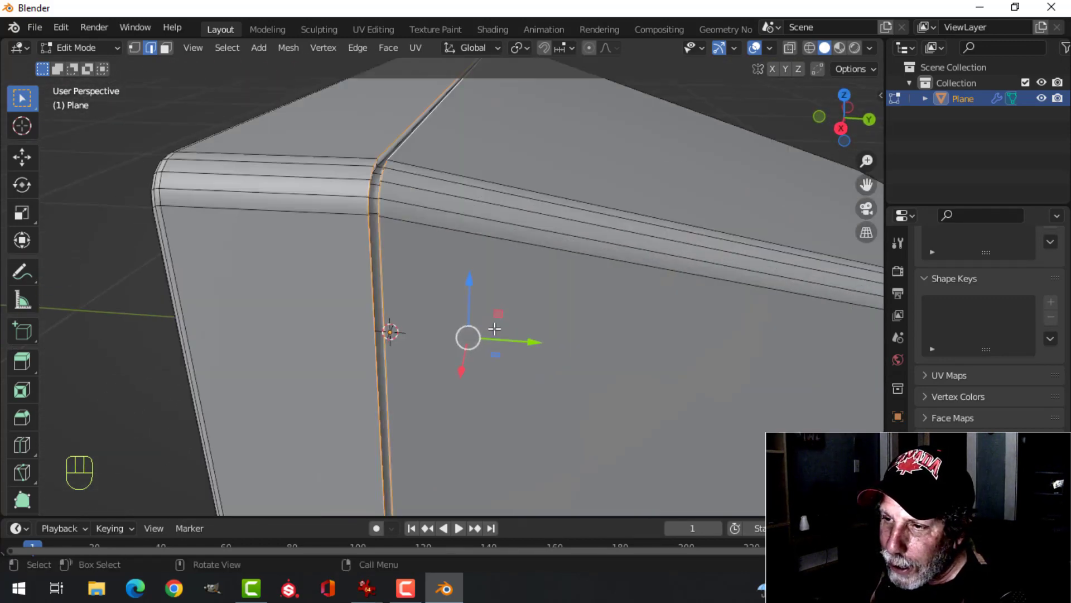
{"action": "middle_click_drag", "start_coordinate": [441, 232], "coordinate": [476, 284], "text": "shift"}
{"action": "middle_click_drag", "start_coordinate": [424, 254], "coordinate": [527, 268], "text": "shift"}
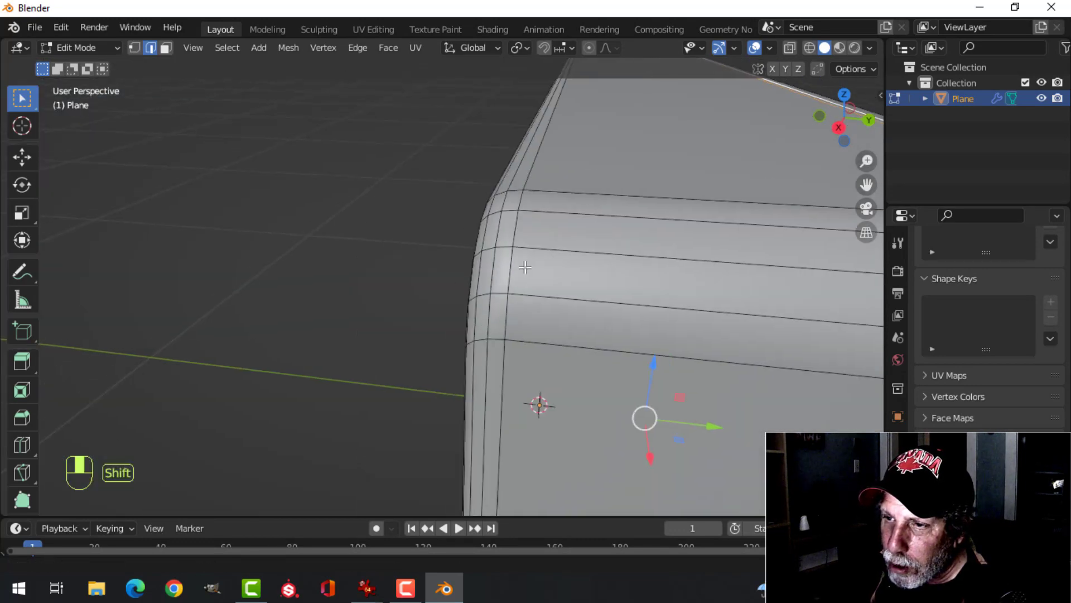
{"action": "middle_click_drag", "start_coordinate": [591, 251], "coordinate": [574, 254]}
{"action": "middle_click_drag", "start_coordinate": [350, 245], "coordinate": [507, 231], "text": "shift"}
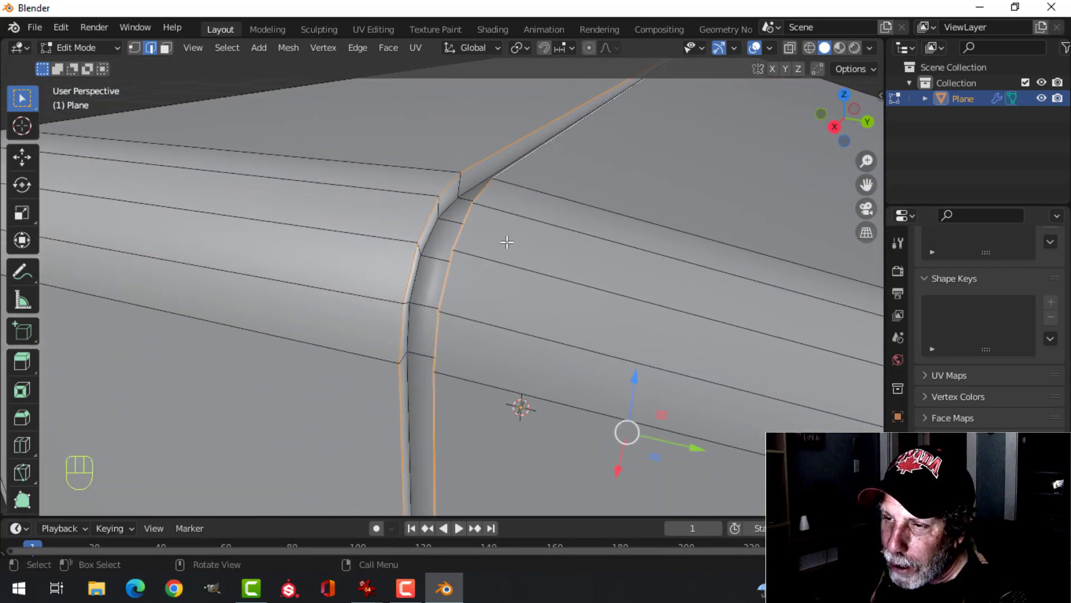
{"action": "key", "text": "ctrl+b"}
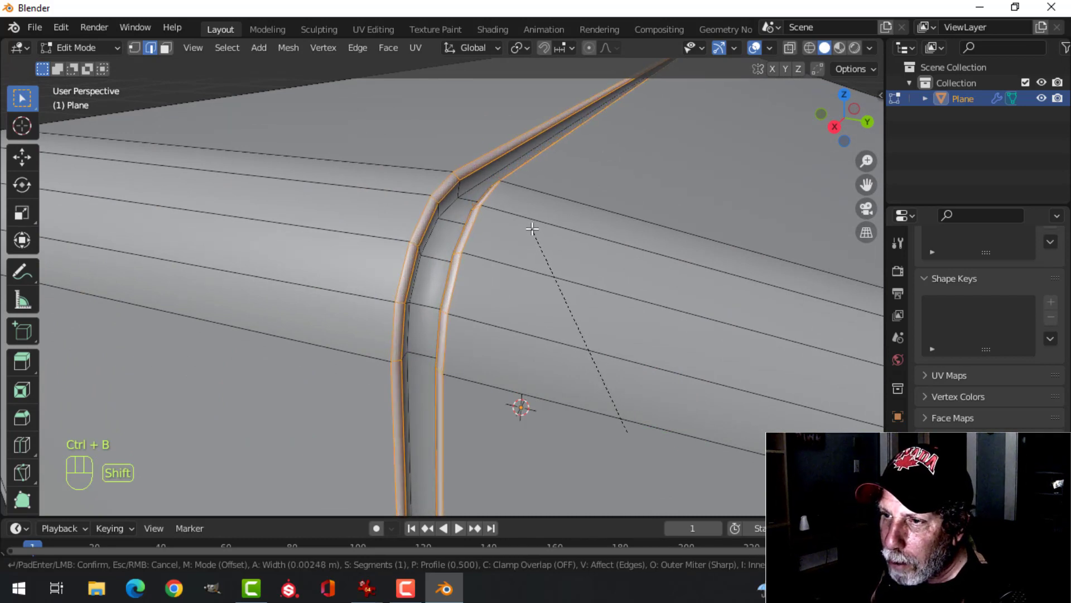
{"action": "scroll", "coordinate": [526, 234], "scroll_direction": "up", "scroll_amount": 1}
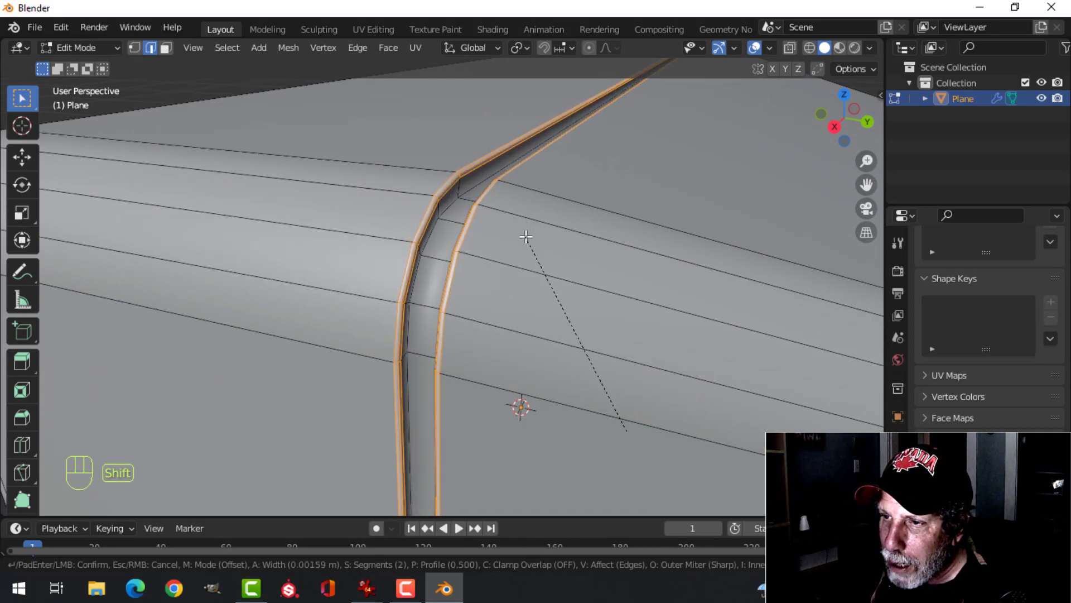
{"action": "left_click", "coordinate": [526, 237]}
Deselect the monitor in Object Mode and examine the bevelled seam groove and front frame from several angles
{"action": "key", "text": "Tab"}
{"action": "scroll", "coordinate": [527, 244], "scroll_direction": "down", "scroll_amount": 4}
{"action": "key", "text": "alt+a"}
{"action": "middle_click_drag", "start_coordinate": [503, 304], "coordinate": [550, 303]}
{"action": "middle_click_drag", "start_coordinate": [633, 288], "coordinate": [388, 200]}
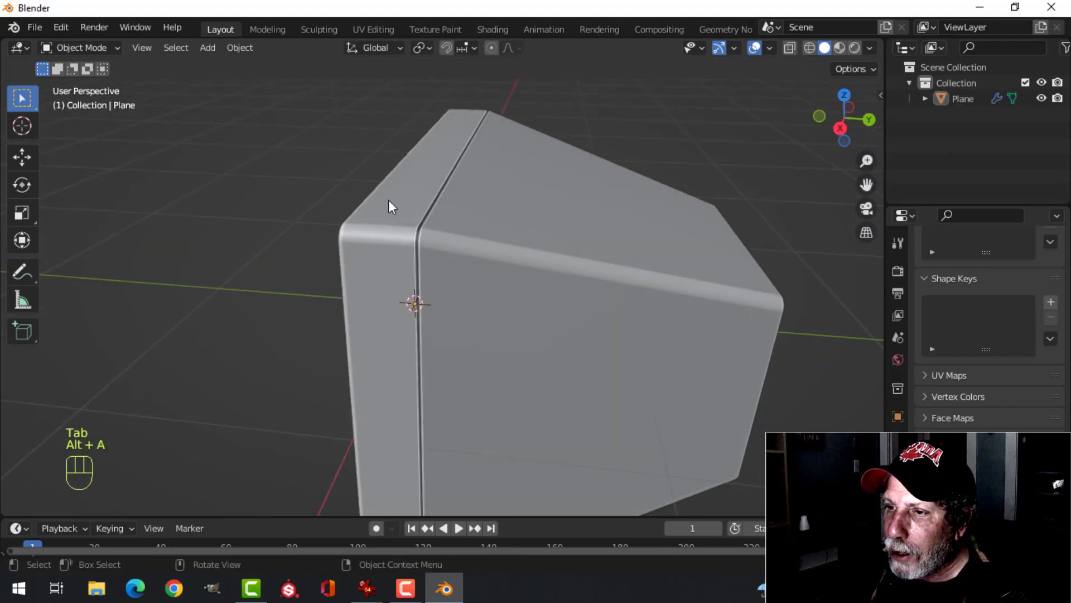
{"action": "scroll", "coordinate": [436, 234], "scroll_direction": "down", "scroll_amount": 3}
{"action": "middle_click_drag", "start_coordinate": [436, 267], "coordinate": [509, 255]}
{"action": "middle_click_drag", "start_coordinate": [549, 256], "coordinate": [582, 270]}
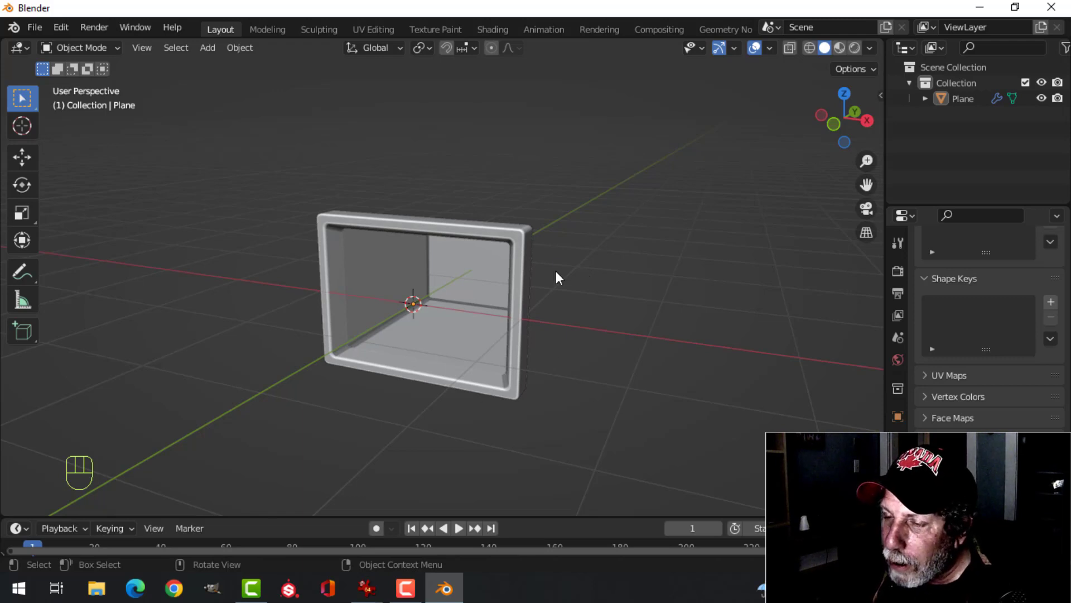
{"action": "middle_click_drag", "start_coordinate": [591, 257], "coordinate": [464, 270]}
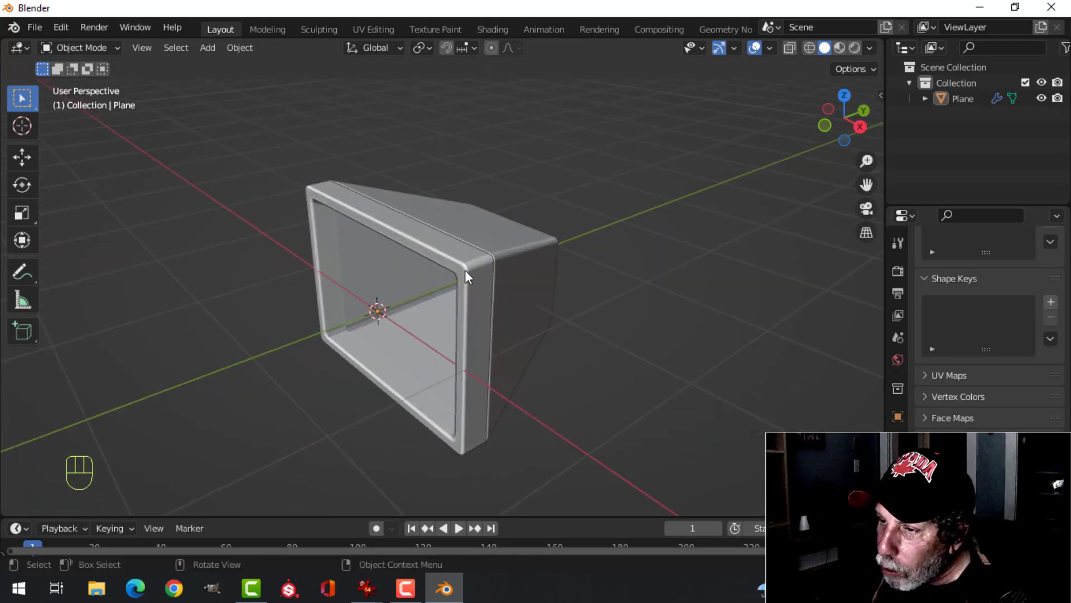
{"action": "middle_click_drag", "start_coordinate": [555, 256], "coordinate": [480, 357]}
Compare the monitor's frame and side with the cyberpunk props reference in IrfanView, and return to Blender
{"action": "mouse_move", "coordinate": [366, 588]}
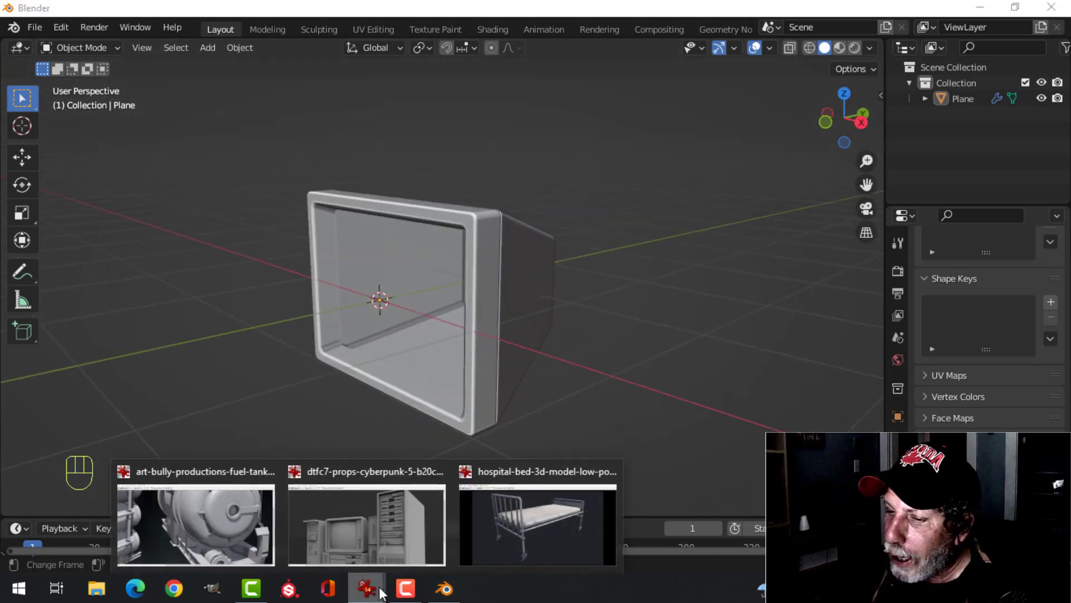
{"action": "left_click", "coordinate": [410, 542]}
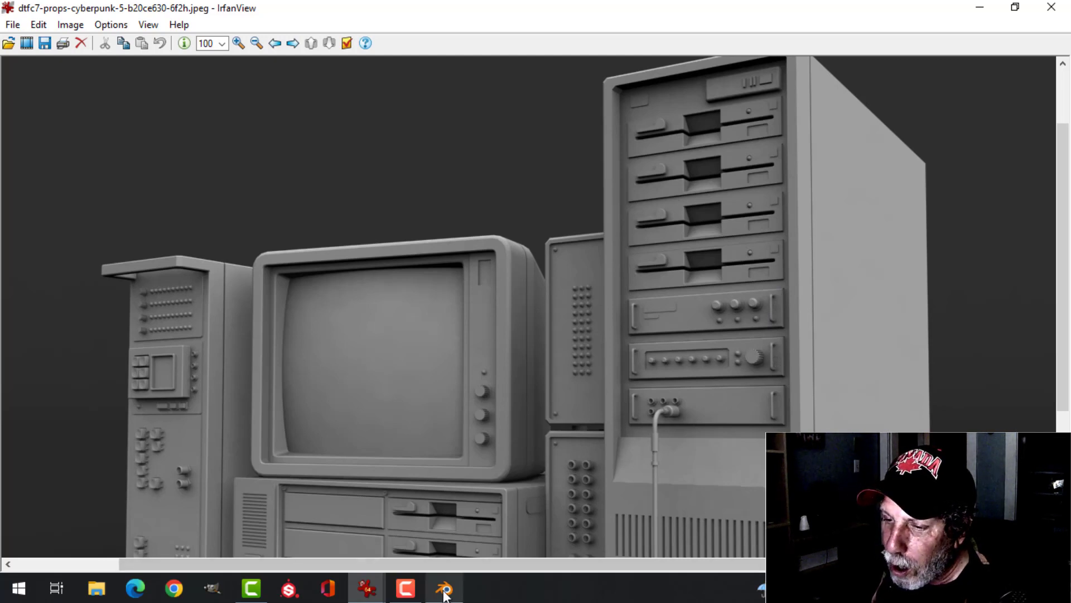
{"action": "key", "text": "alt+Tab"}
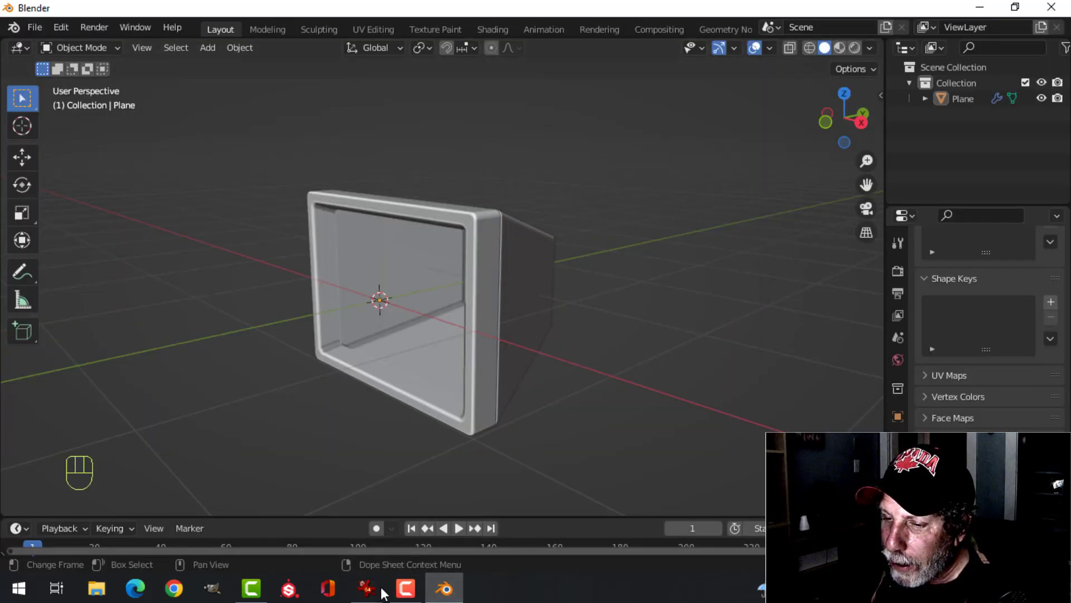
{"action": "mouse_move", "coordinate": [366, 588]}
{"action": "left_click", "coordinate": [411, 529]}
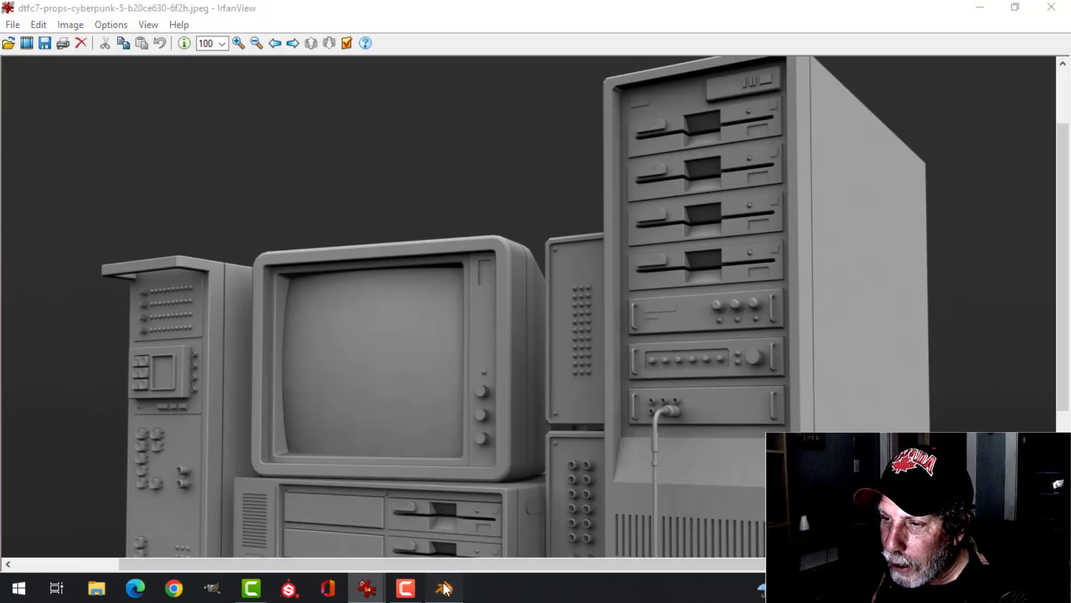
{"action": "key", "text": "alt+Tab"}
{"action": "middle_click_drag", "start_coordinate": [518, 339], "coordinate": [506, 289]}
{"action": "scroll", "coordinate": [547, 323], "scroll_direction": "up", "scroll_amount": 2}
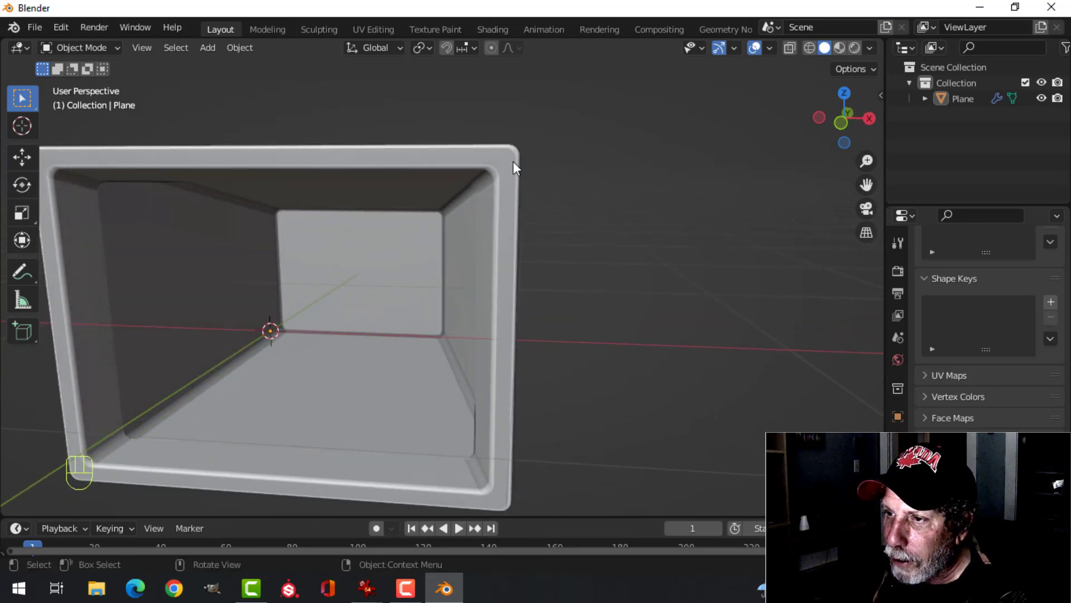
{"action": "middle_click_drag", "start_coordinate": [513, 163], "coordinate": [442, 199]}
Snap the 3D cursor to the centre of the front frame's outer side face, and return to Object Mode
{"action": "left_click", "coordinate": [469, 242]}
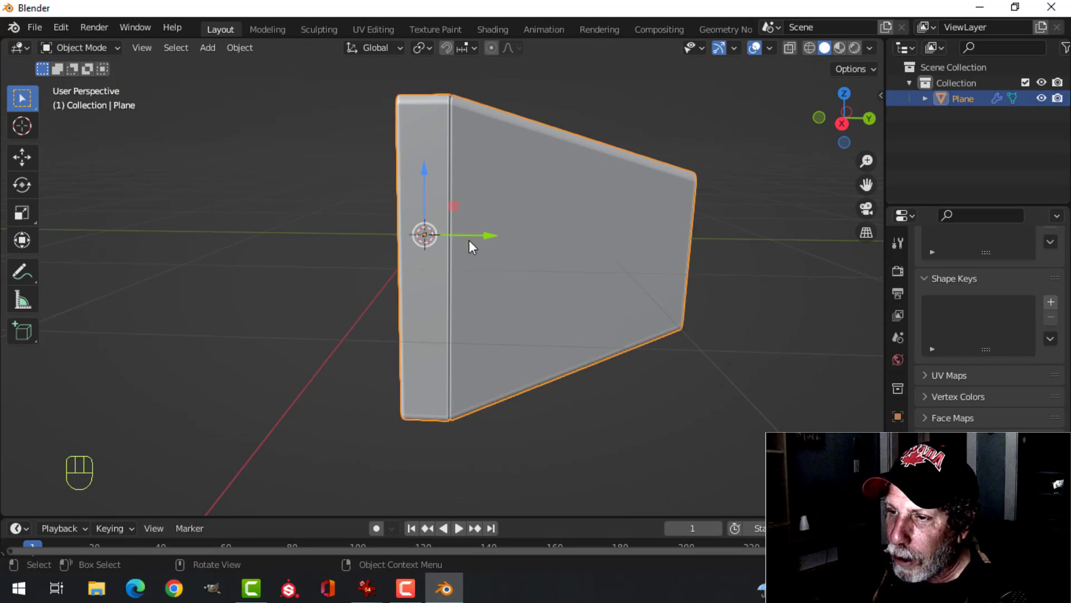
{"action": "middle_click_drag", "start_coordinate": [457, 246], "coordinate": [549, 251]}
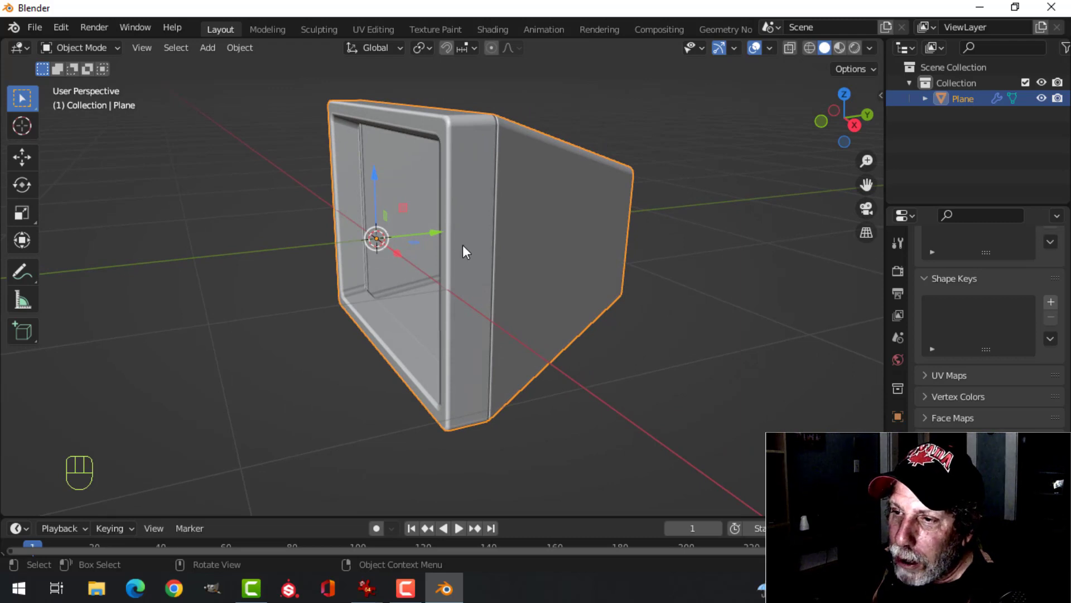
{"action": "mouse_move", "coordinate": [464, 266]}
{"action": "middle_mouse_down"}
{"action": "mouse_move", "coordinate": [494, 256]}
{"action": "mouse_move", "coordinate": [469, 248]}
{"action": "middle_mouse_up"}
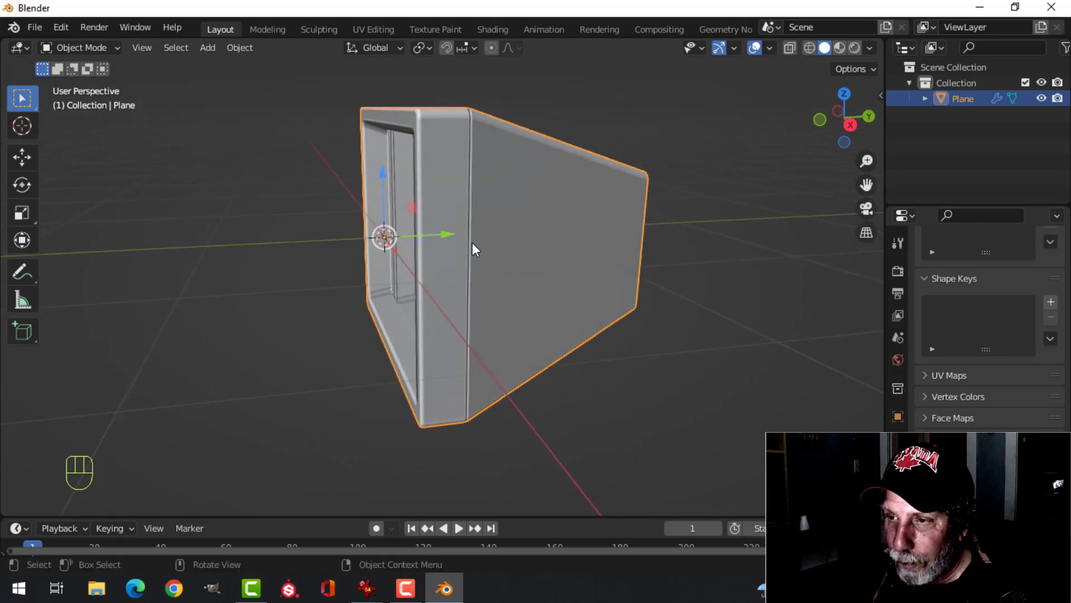
{"action": "key", "text": "Tab"}
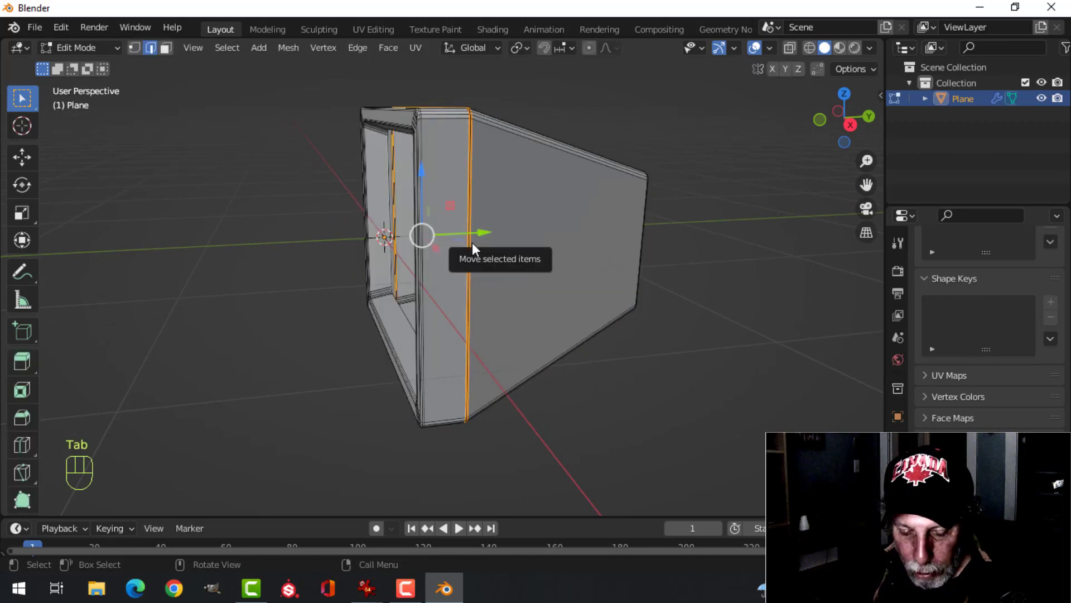
{"action": "key", "text": "alt+a"}
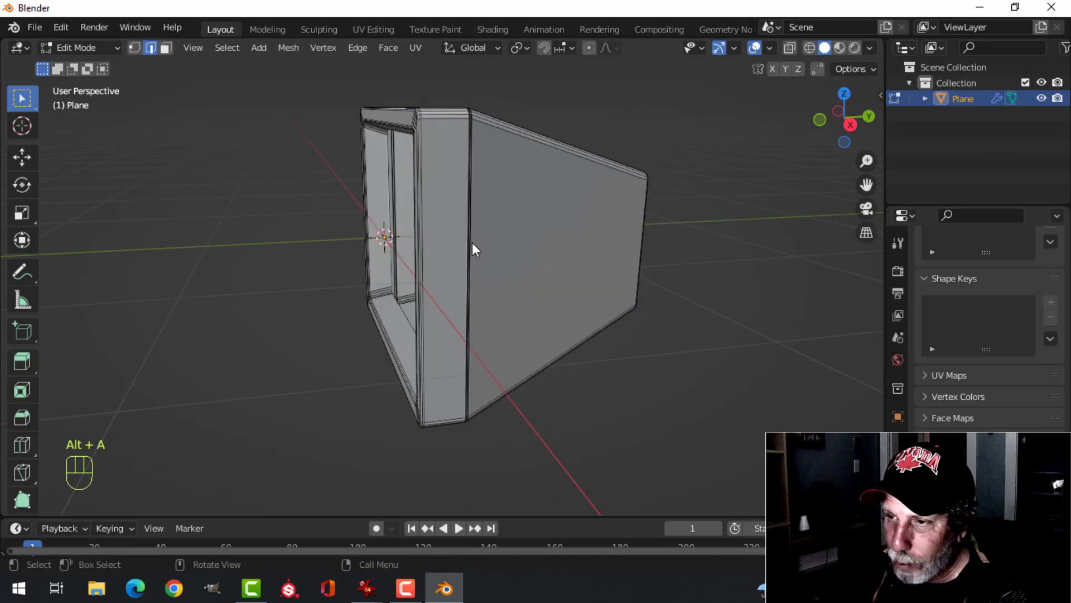
{"action": "key", "text": "3"}
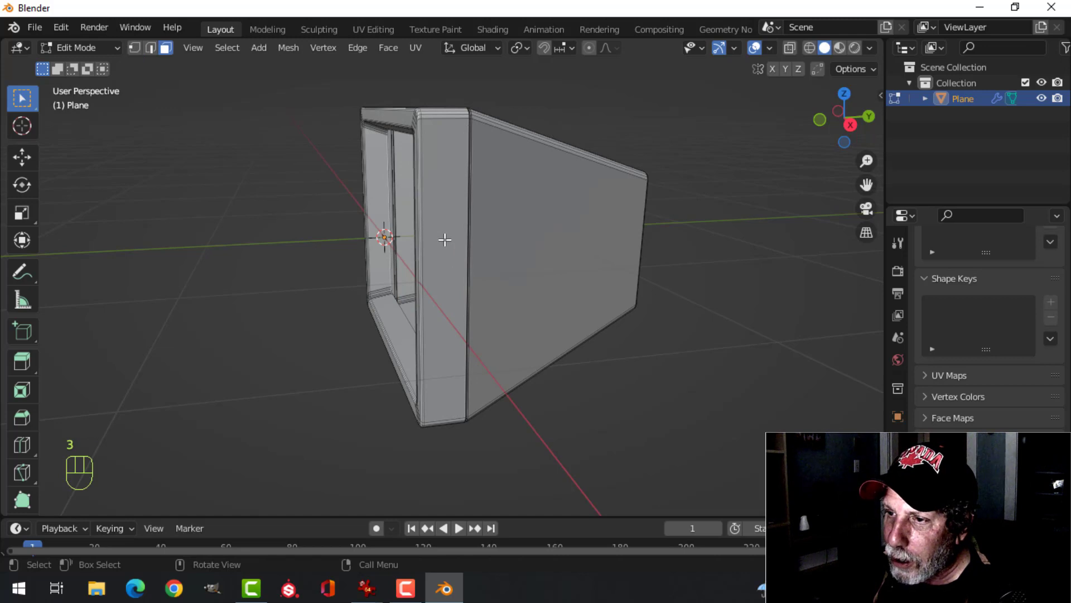
{"action": "left_click", "coordinate": [444, 240]}
{"action": "middle_click_drag", "start_coordinate": [493, 250], "coordinate": [527, 227]}
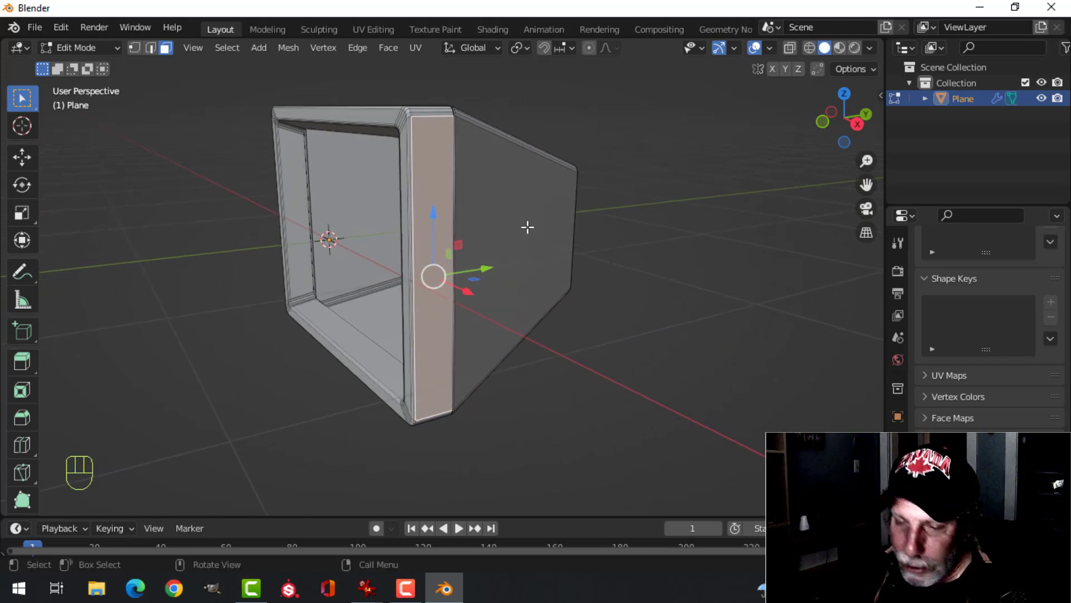
{"action": "key", "text": "shift+s"}
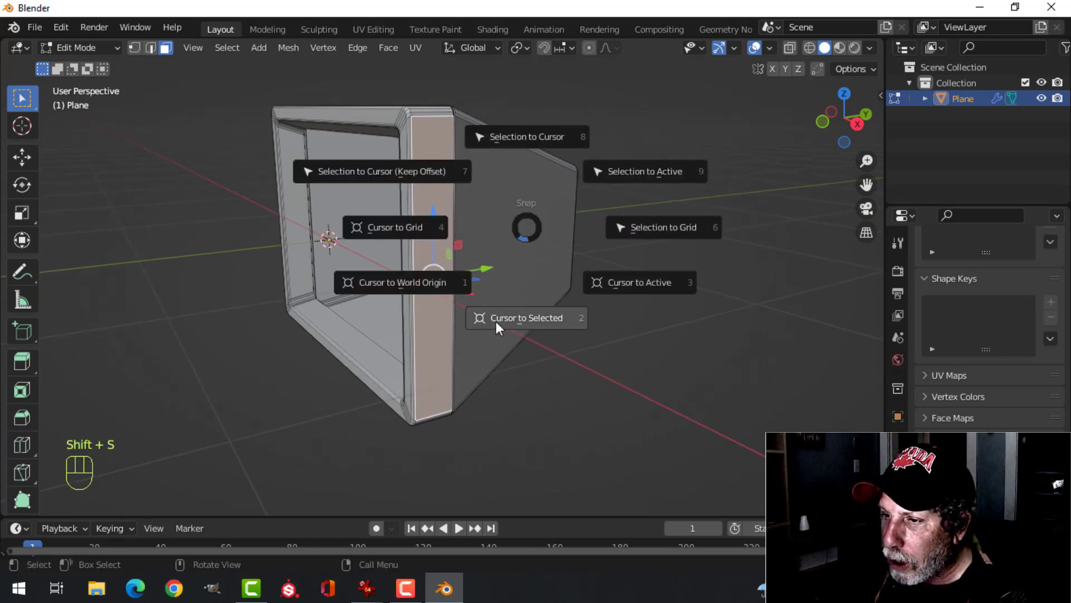
{"action": "left_click", "coordinate": [527, 320]}
{"action": "middle_click_drag", "start_coordinate": [497, 303], "coordinate": [490, 265]}
{"action": "key", "text": "Tab"}
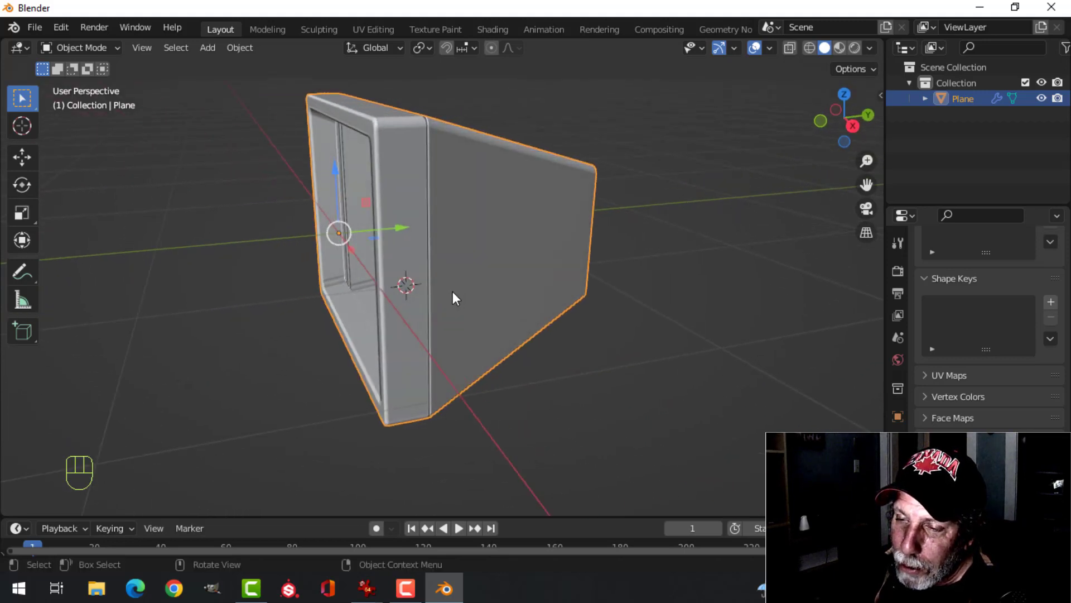
Add a mesh circle with 18 vertices at the 3D cursor on the side of the front frame
{"action": "middle_click_drag", "start_coordinate": [454, 297], "coordinate": [561, 290]}
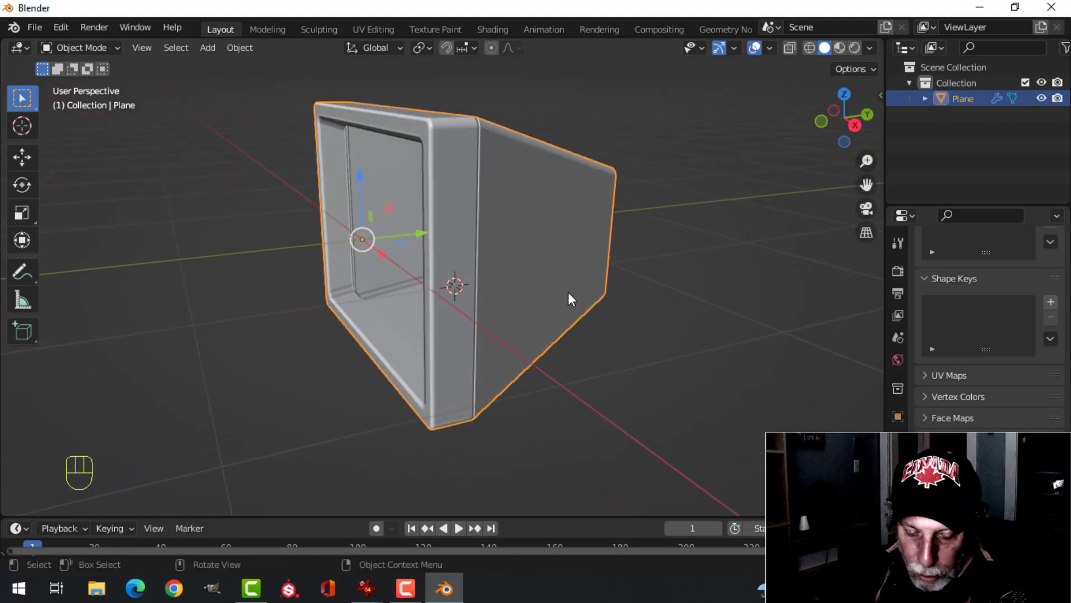
{"action": "key", "text": "shift+a"}
{"action": "mouse_move", "coordinate": [515, 248]}
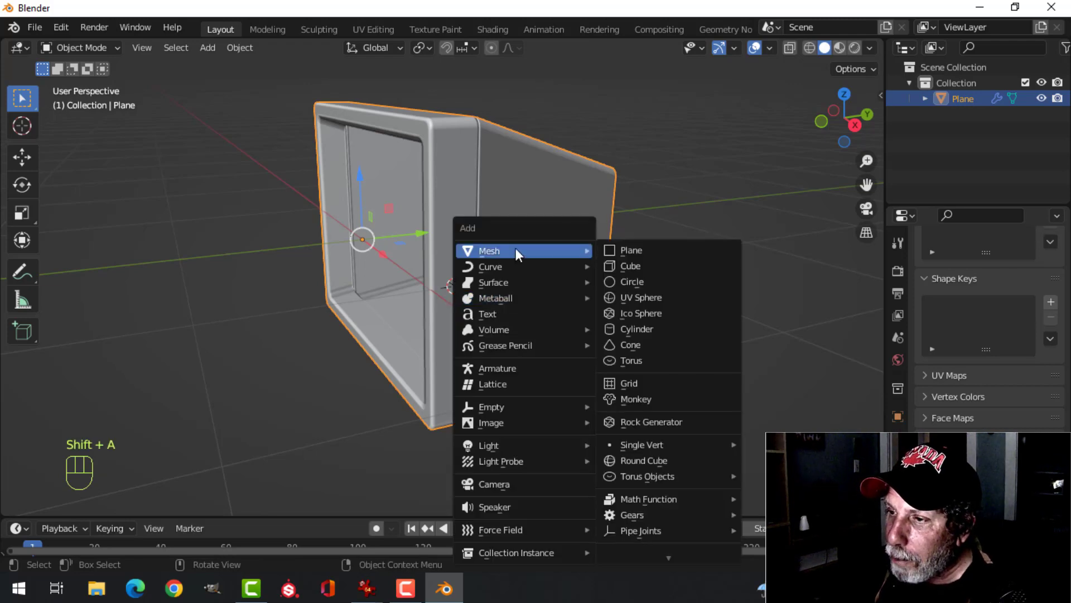
{"action": "left_click", "coordinate": [638, 280]}
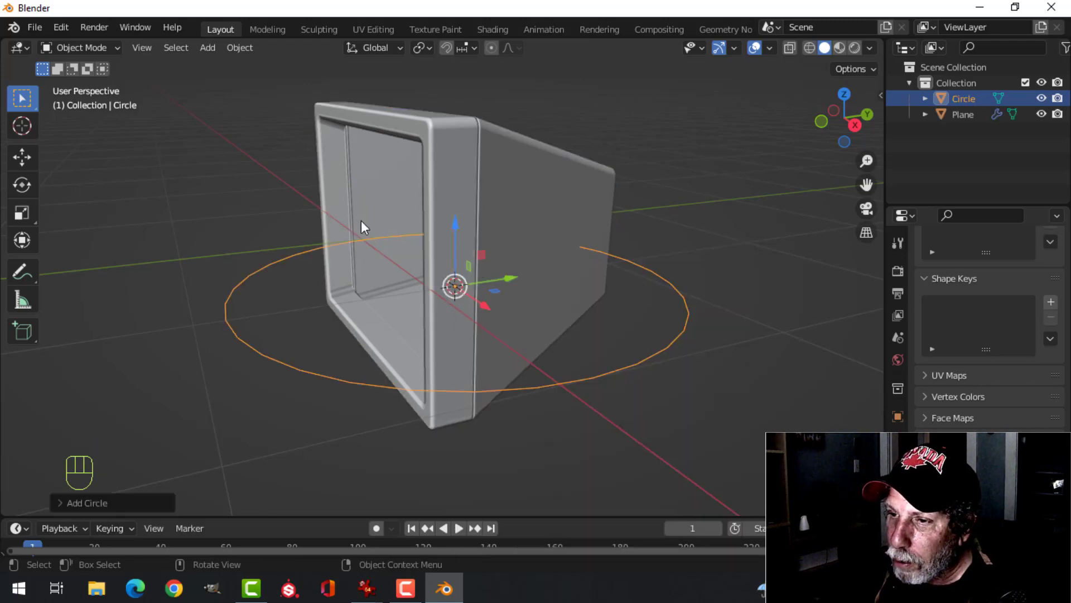
{"action": "middle_click_drag", "start_coordinate": [484, 286], "coordinate": [530, 279]}
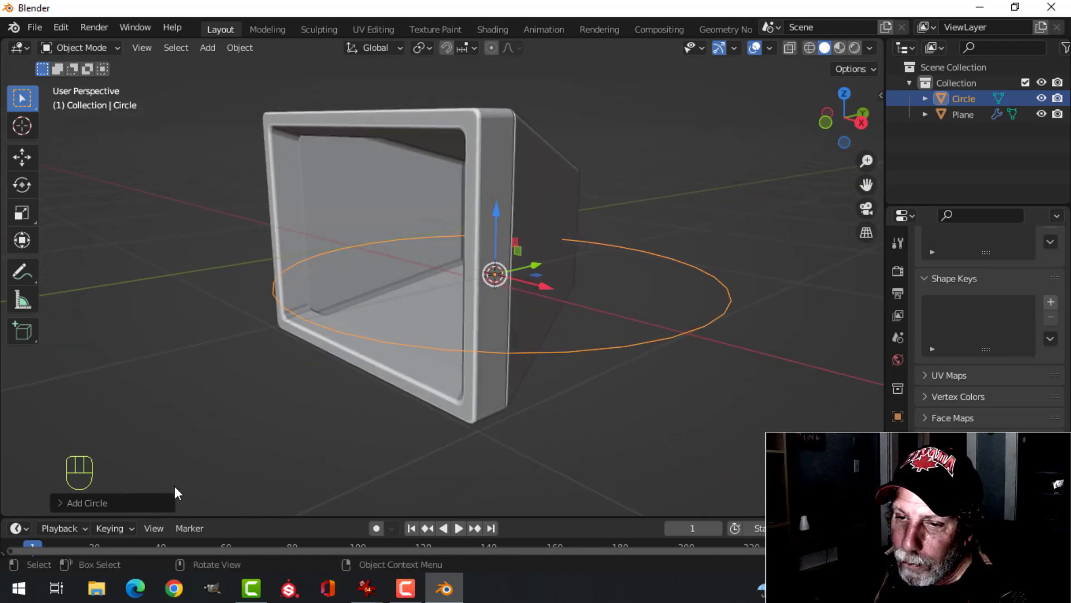
{"action": "left_click", "coordinate": [138, 503]}
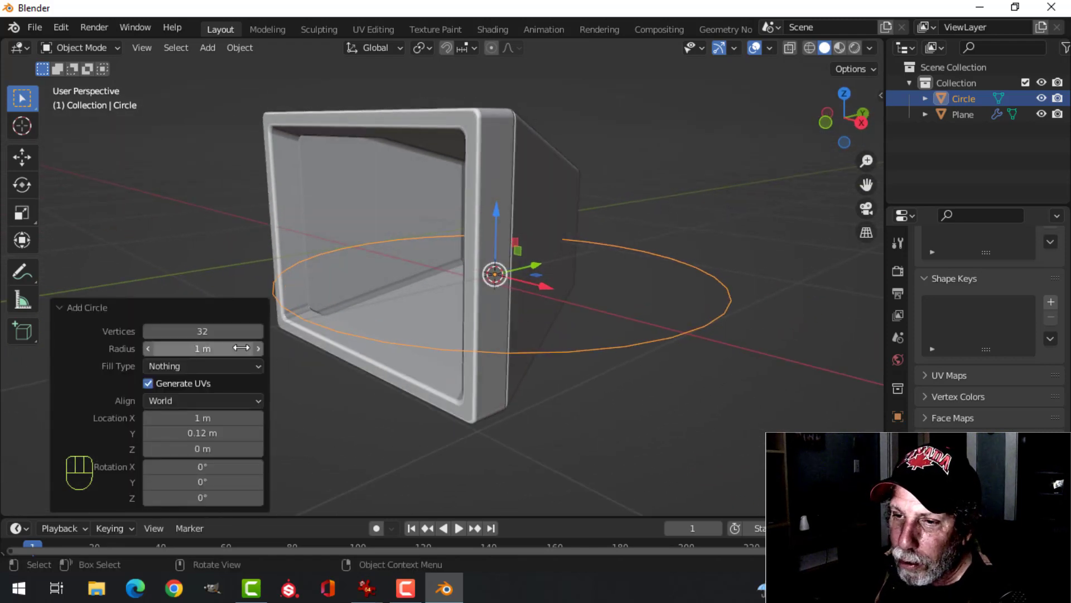
{"action": "left_click", "coordinate": [203, 330]}
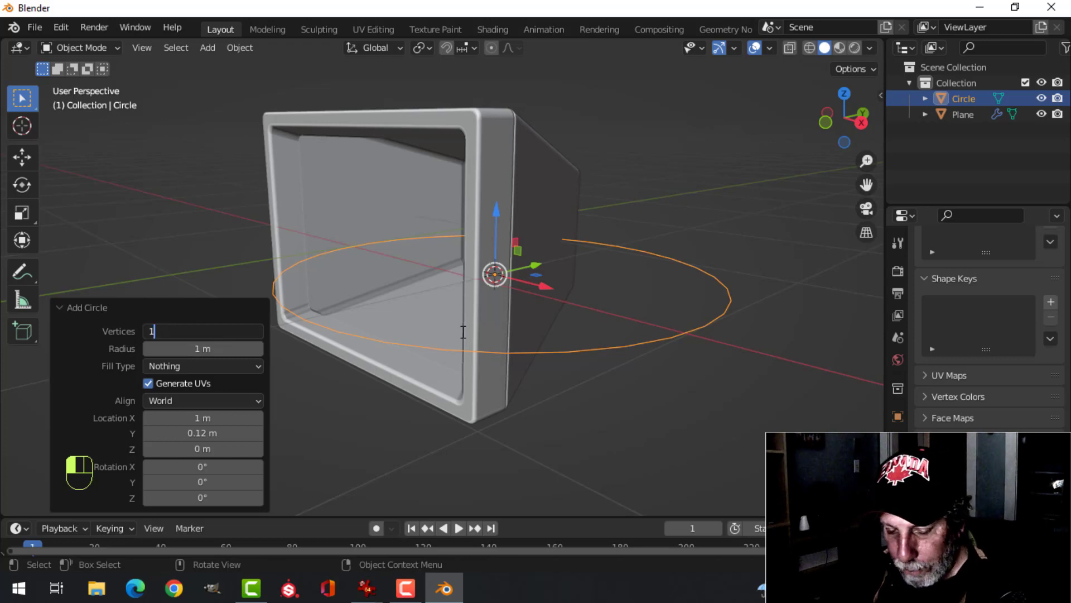
{"action": "key", "text": "Return"}
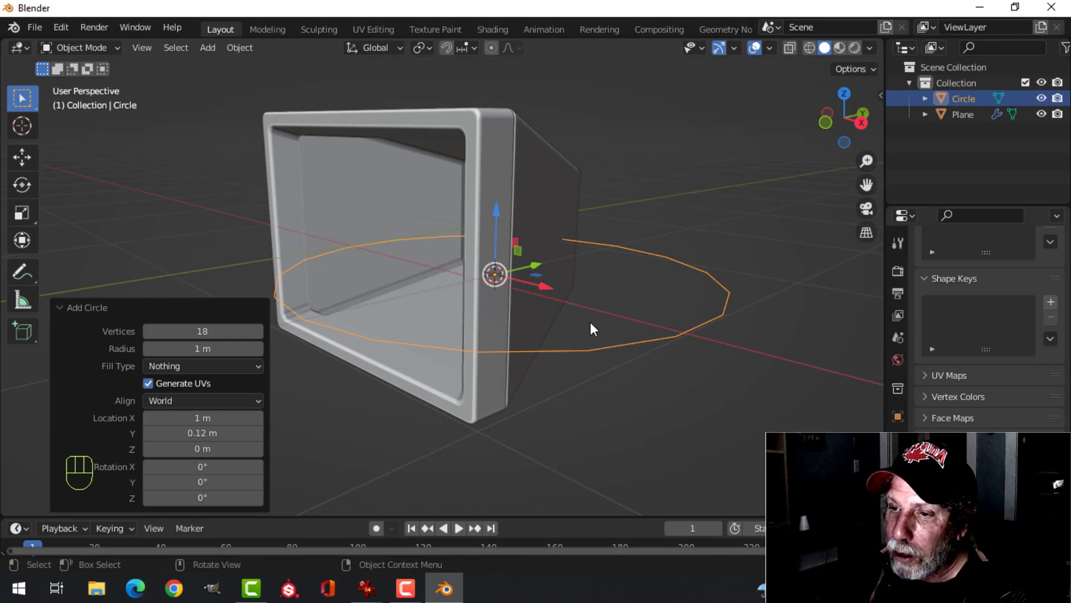
Scale all of the circle's vertices down to about 0.064 in Edit Mode
{"action": "key", "text": "Tab"}
{"action": "key", "text": "1"}
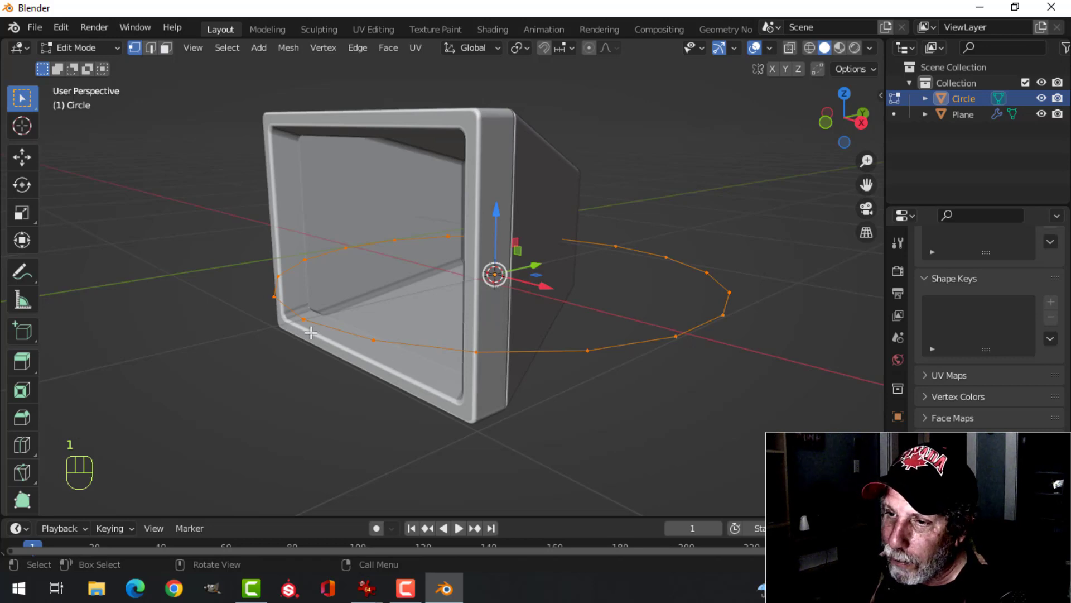
{"action": "key", "text": "s"}
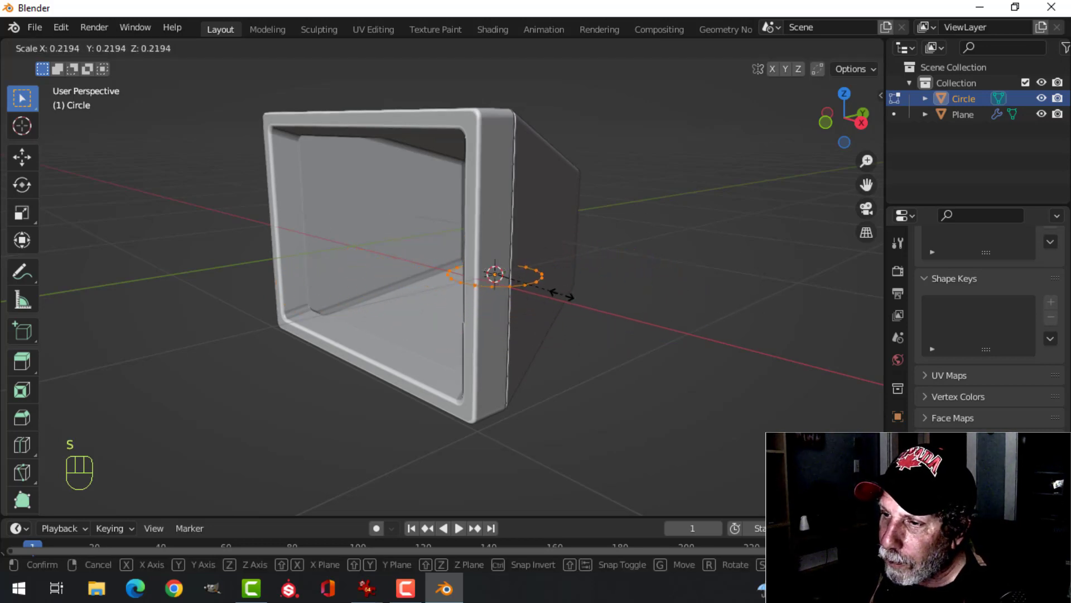
{"action": "left_click", "coordinate": [514, 281]}
{"action": "scroll", "coordinate": [549, 278], "scroll_direction": "up", "scroll_amount": 3}
{"action": "middle_click_drag", "start_coordinate": [578, 278], "coordinate": [528, 282], "text": "shift"}
{"action": "middle_click_drag", "start_coordinate": [527, 282], "coordinate": [542, 290]}
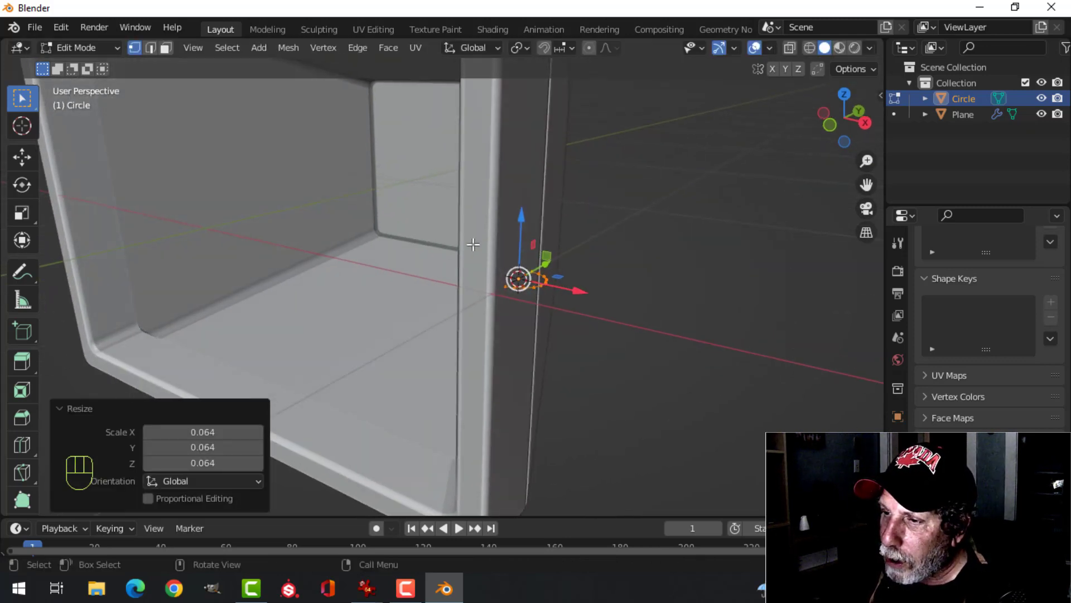
Rotate the circle 90° about the Y axis and move it about 0.018 m along X, clear of the frame's side
{"action": "key", "text": "r"}
{"action": "key", "text": "y"}
{"action": "key", "text": "9"}
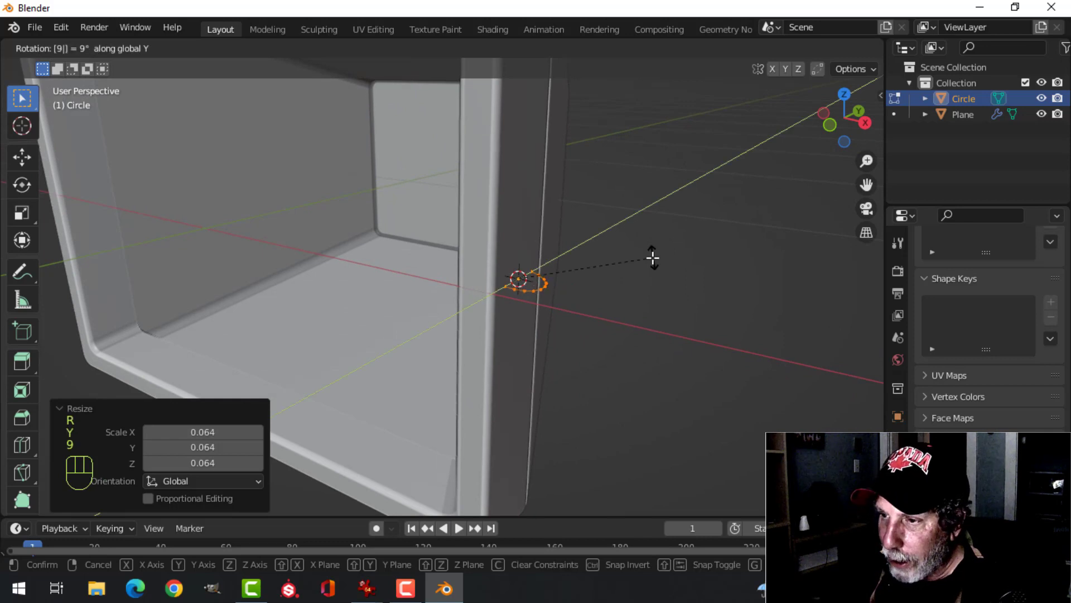
{"action": "key", "text": "0"}
{"action": "left_click", "coordinate": [653, 258]}
{"action": "middle_click_drag", "start_coordinate": [652, 258], "coordinate": [601, 273]}
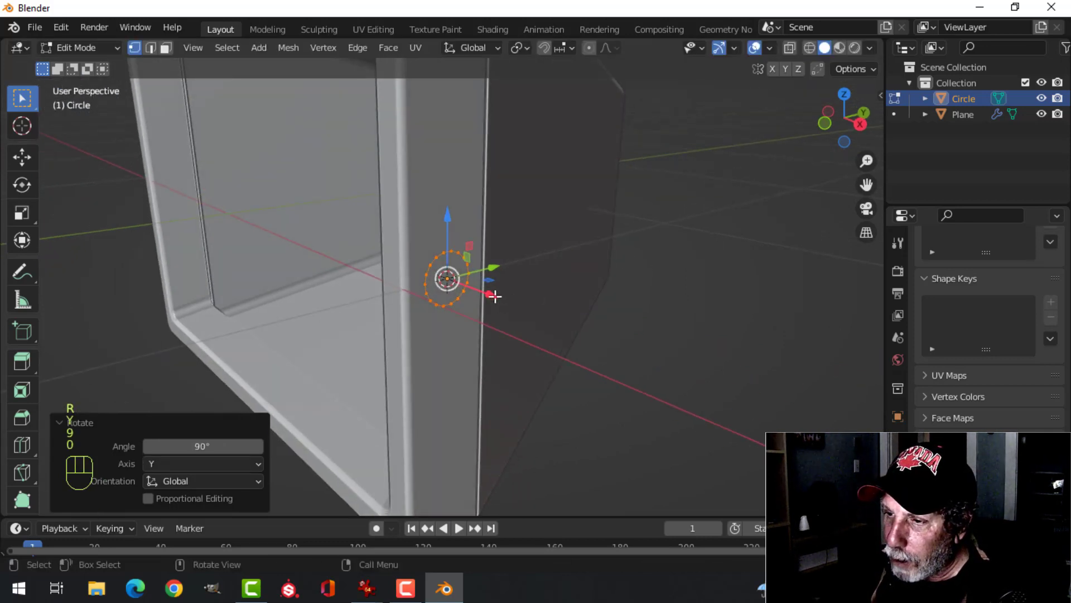
{"action": "left_click_drag", "start_coordinate": [495, 296], "coordinate": [617, 268]}
{"action": "middle_click_drag", "start_coordinate": [617, 268], "coordinate": [588, 263]}
{"action": "scroll", "coordinate": [628, 267], "scroll_direction": "up", "scroll_amount": 3}
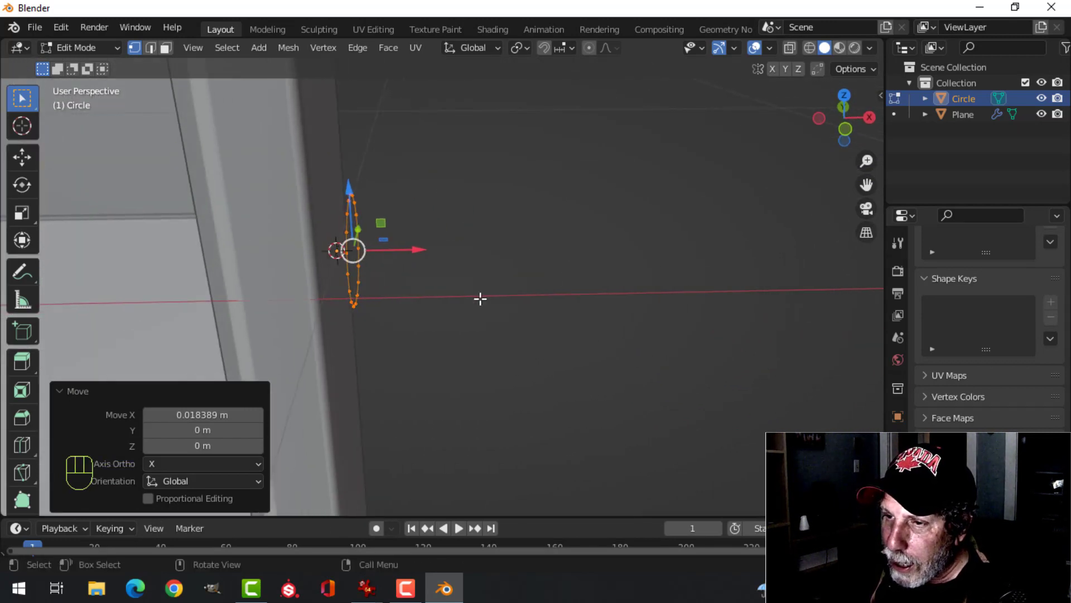
Extrude the circle about 0.072 m along X and scale the new end loop to about 0.762 for a tapered knob
{"action": "key", "text": "e"}
{"action": "left_click_drag", "start_coordinate": [418, 251], "coordinate": [494, 251]}
{"action": "middle_click_drag", "start_coordinate": [494, 251], "coordinate": [538, 242]}
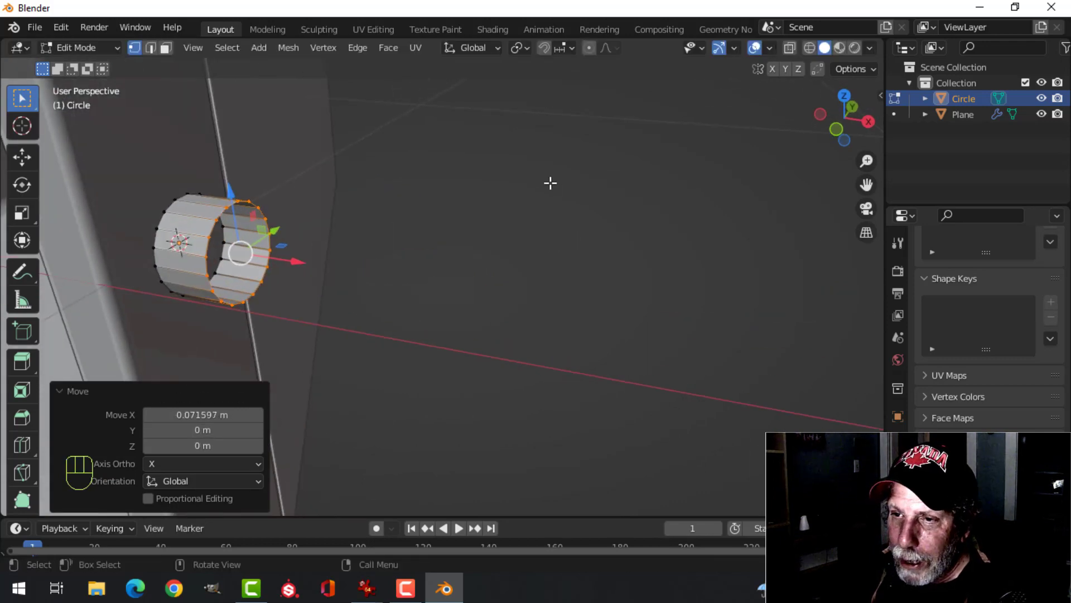
{"action": "key", "text": "s"}
{"action": "left_click", "coordinate": [478, 216]}
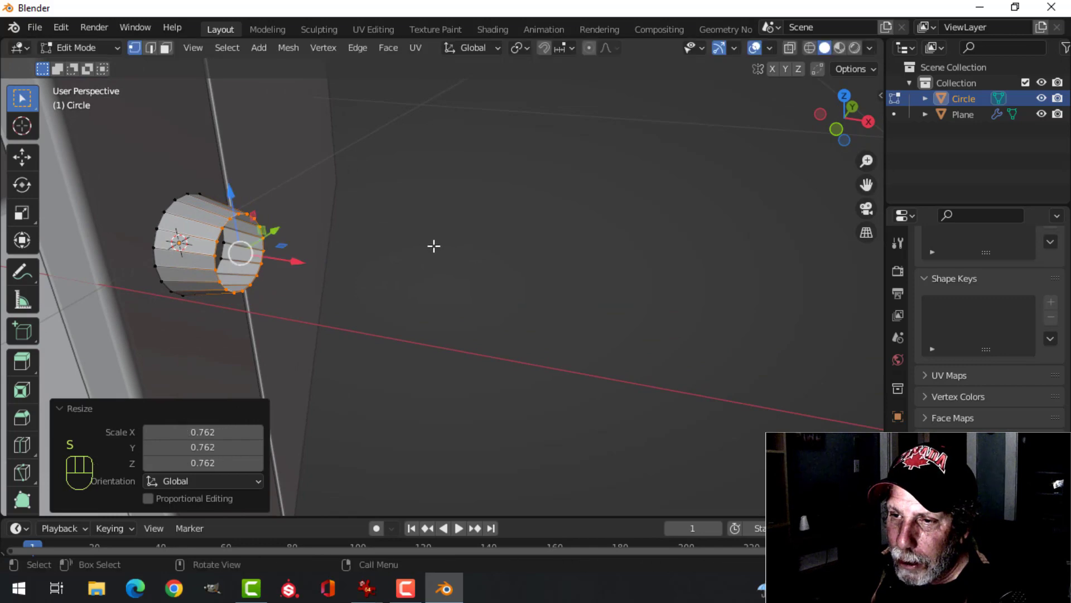
Extrude the knob's outer end loop in place and scale it inward to form a narrow flat rim
{"action": "middle_click_drag", "start_coordinate": [433, 243], "coordinate": [580, 220]}
{"action": "scroll", "coordinate": [500, 240], "scroll_direction": "up", "scroll_amount": 2}
{"action": "middle_click_drag", "start_coordinate": [451, 215], "coordinate": [581, 206], "text": "shift"}
{"action": "key", "text": "e"}
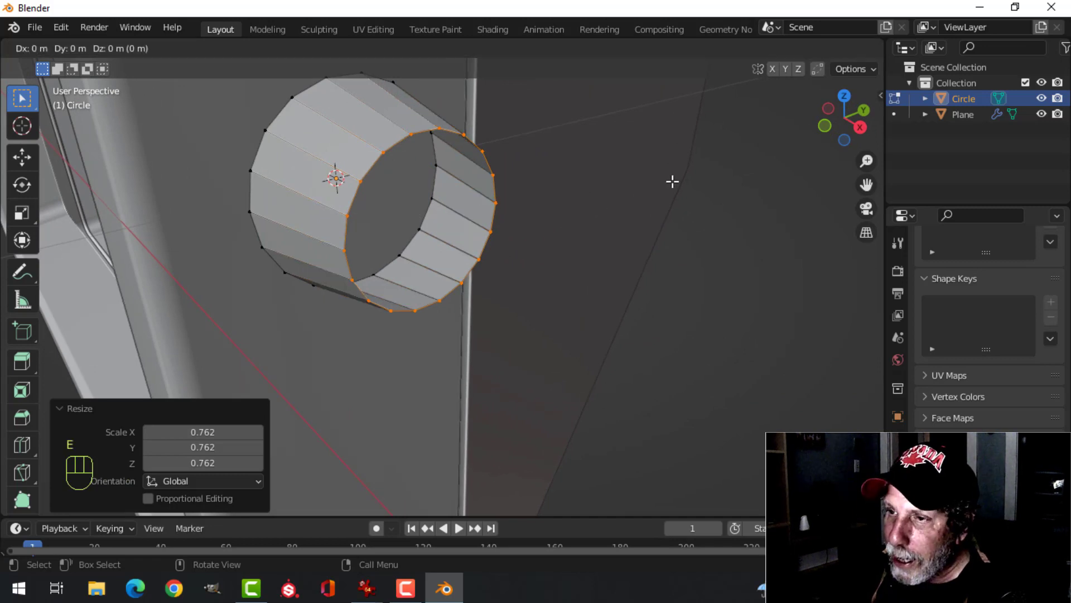
{"action": "key", "text": "s"}
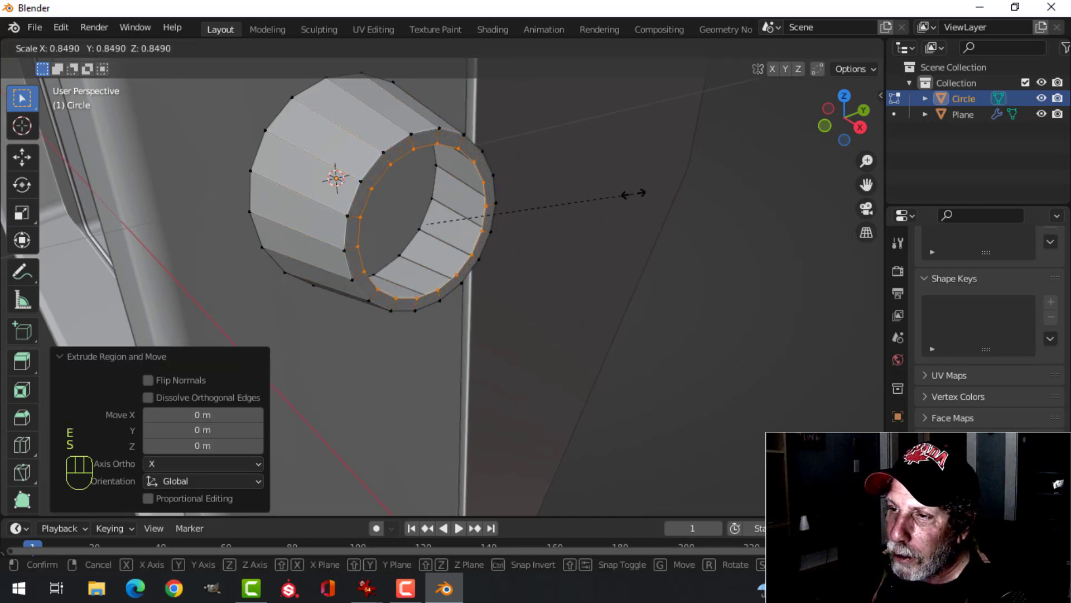
{"action": "left_click", "coordinate": [629, 192]}
Extrude the rim's inner loop about 0.008 m into the knob along X and scale it to about 0.86
{"action": "key", "text": "e"}
{"action": "right_click", "coordinate": [530, 245]}
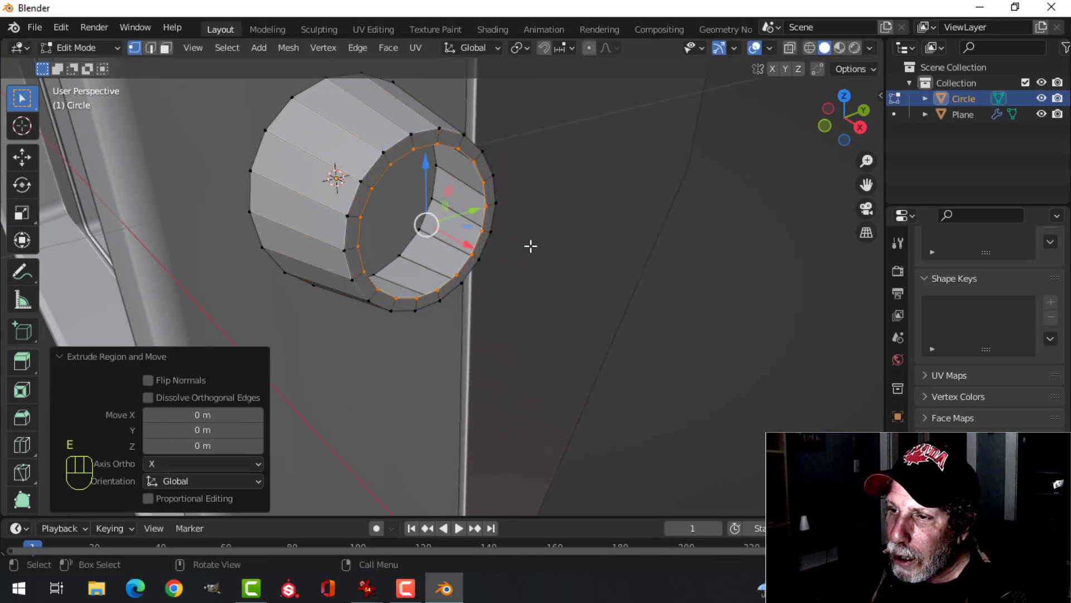
{"action": "left_click_drag", "start_coordinate": [471, 248], "coordinate": [460, 239]}
{"action": "key", "text": "s"}
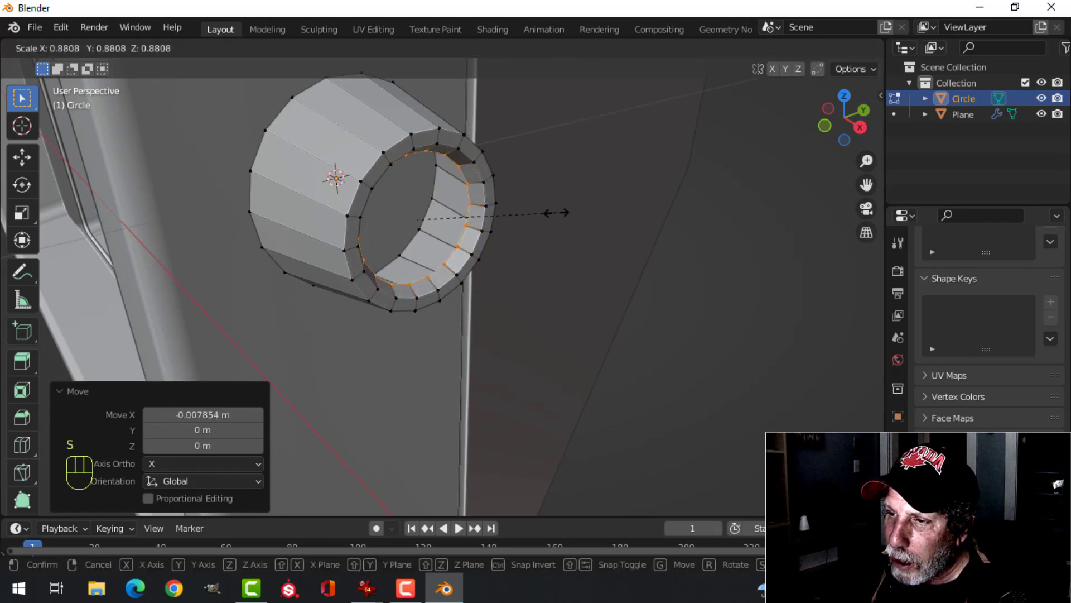
{"action": "left_click", "coordinate": [552, 214]}
Fill the recessed loop at the knob's outer end with a face and clear the selection
{"action": "middle_click_drag", "start_coordinate": [578, 203], "coordinate": [558, 199]}
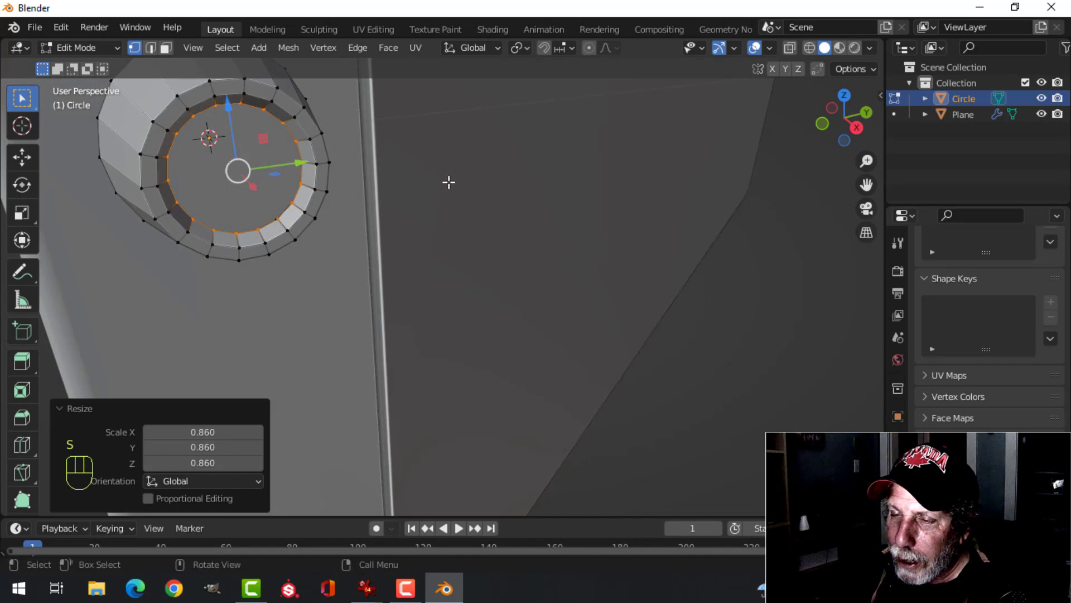
{"action": "middle_click_drag", "start_coordinate": [447, 182], "coordinate": [481, 186]}
{"action": "middle_click_drag", "start_coordinate": [480, 187], "coordinate": [557, 191], "text": "shift"}
{"action": "key", "text": "f"}
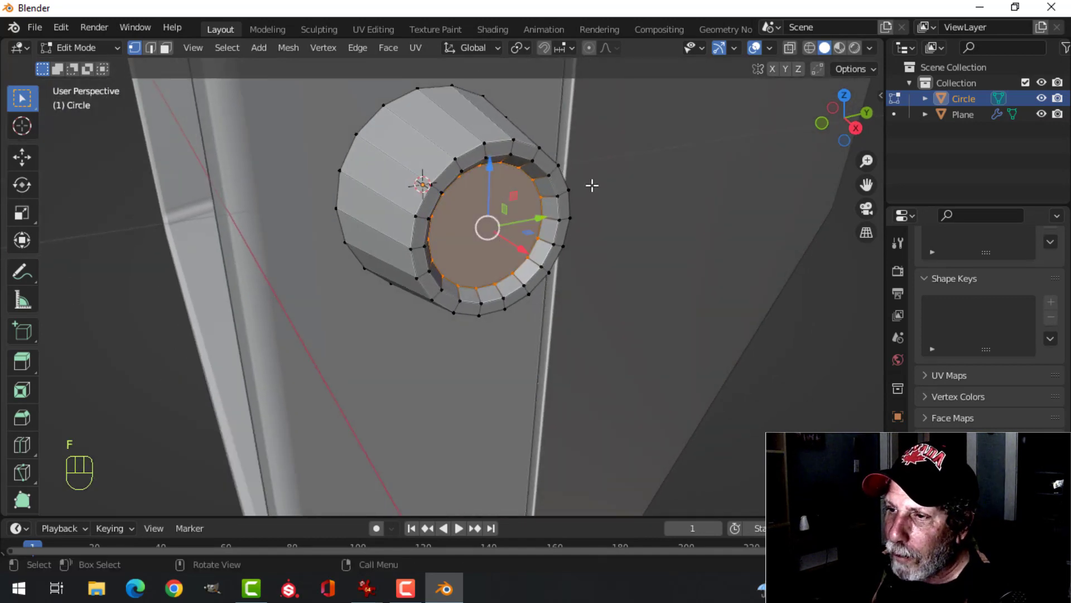
{"action": "key", "text": "alt+a"}
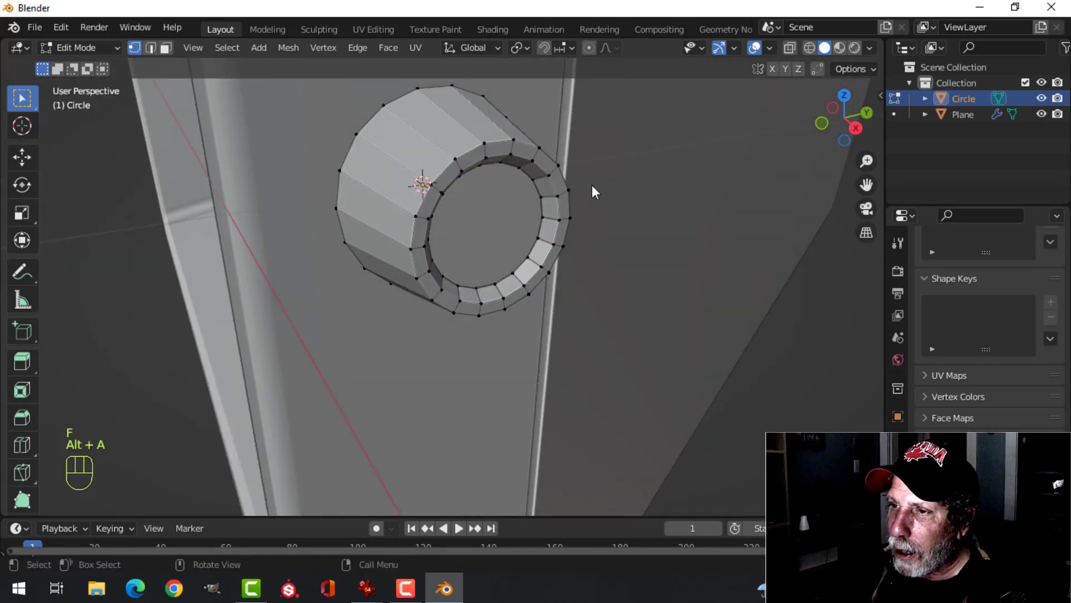
Return to Object Mode and isolate the knob in local view with its open back side facing the viewer
{"action": "key", "text": "Tab"}
{"action": "scroll", "coordinate": [568, 206], "scroll_direction": "down", "scroll_amount": 4}
{"action": "middle_click_drag", "start_coordinate": [565, 208], "coordinate": [531, 215]}
{"action": "middle_click_drag", "start_coordinate": [531, 214], "coordinate": [519, 245]}
{"action": "scroll", "coordinate": [538, 219], "scroll_direction": "up", "scroll_amount": 4}
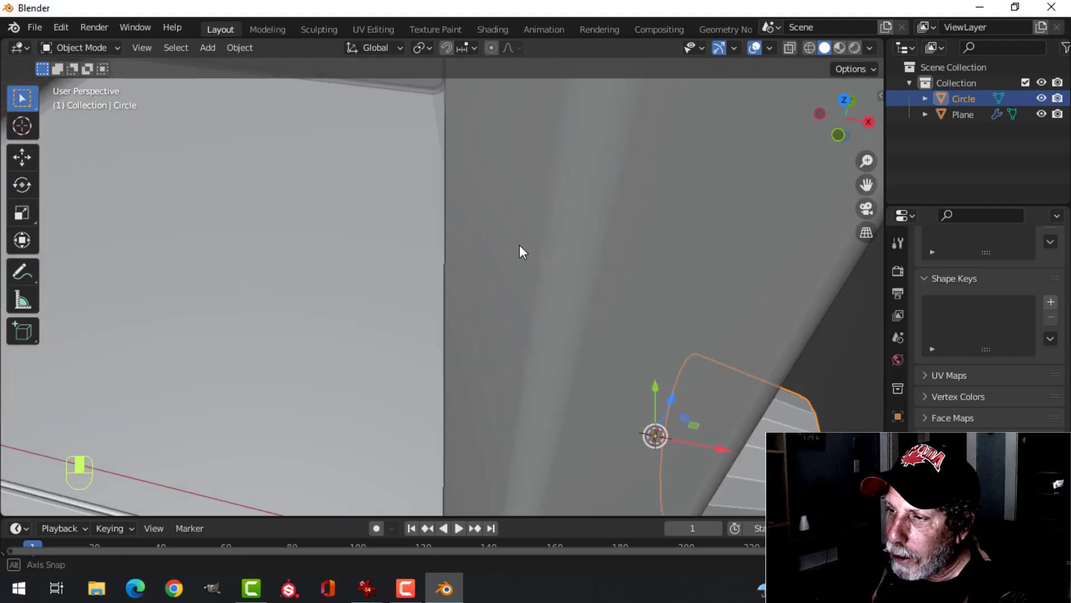
{"action": "middle_click_drag", "start_coordinate": [647, 247], "coordinate": [528, 190], "text": "shift"}
{"action": "mouse_move", "coordinate": [557, 259]}
{"action": "middle_mouse_down"}
{"action": "mouse_move", "coordinate": [550, 252]}
{"action": "mouse_move", "coordinate": [570, 253]}
{"action": "middle_mouse_up"}
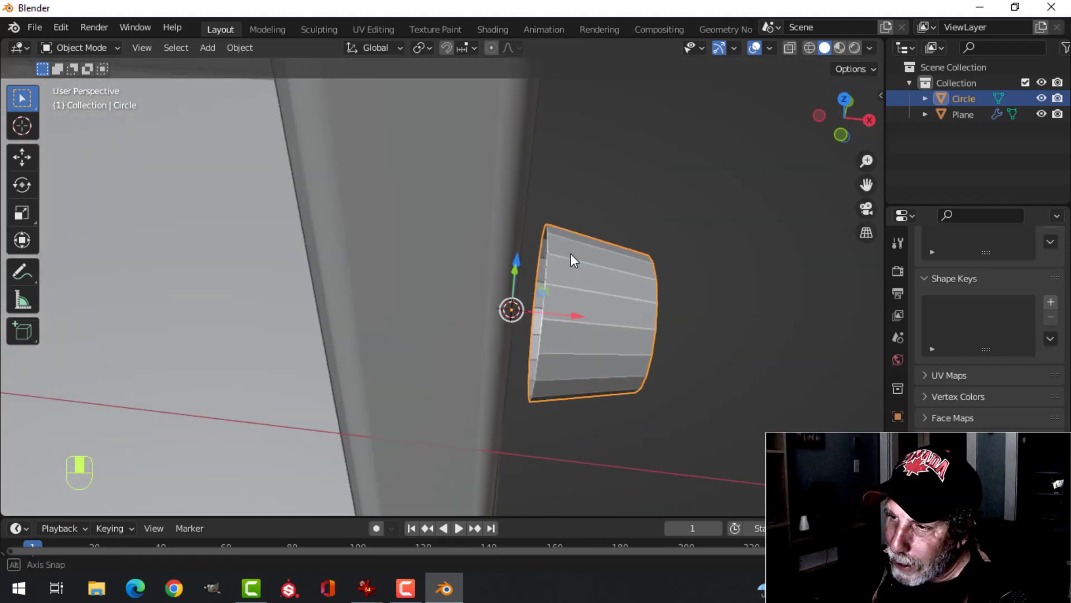
{"action": "key", "text": "slash"}
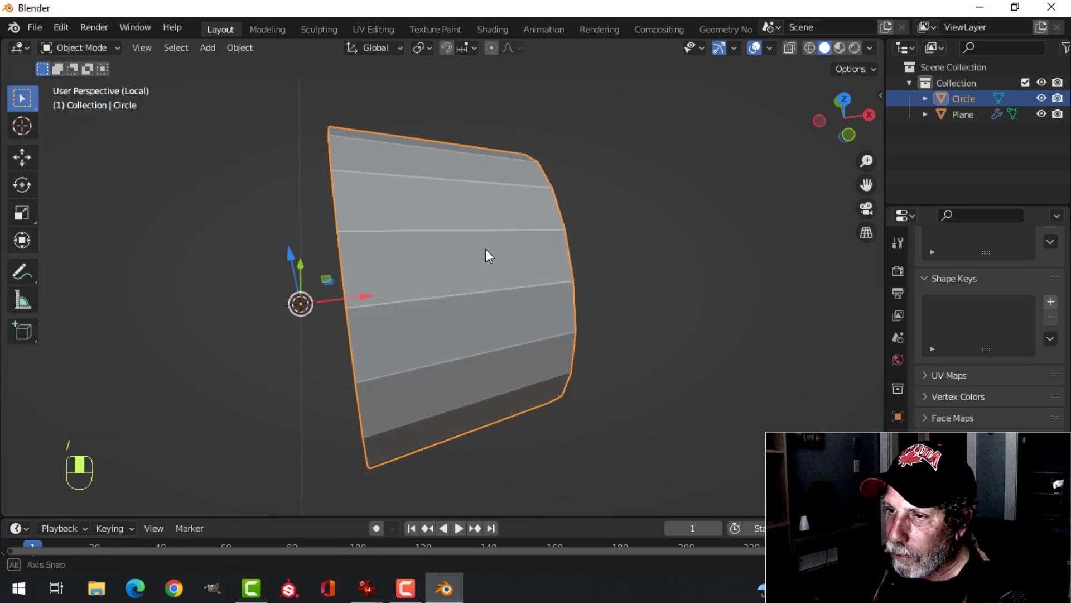
{"action": "mouse_move", "coordinate": [486, 250]}
{"action": "middle_mouse_down"}
{"action": "mouse_move", "coordinate": [562, 215]}
{"action": "mouse_move", "coordinate": [537, 206]}
{"action": "mouse_move", "coordinate": [472, 234]}
{"action": "middle_mouse_up"}
In Edit Mode, extrude the knob's open back edge loop in place and scale it inward to about 0.472
{"action": "key", "text": "Tab"}
{"action": "key", "text": "alt+a"}
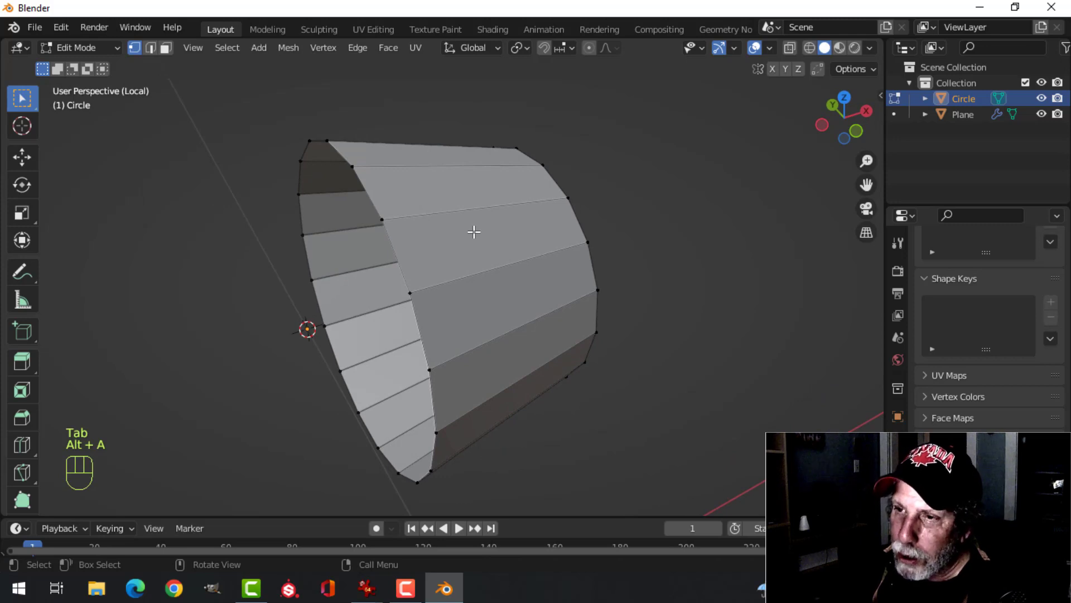
{"action": "key", "text": "2"}
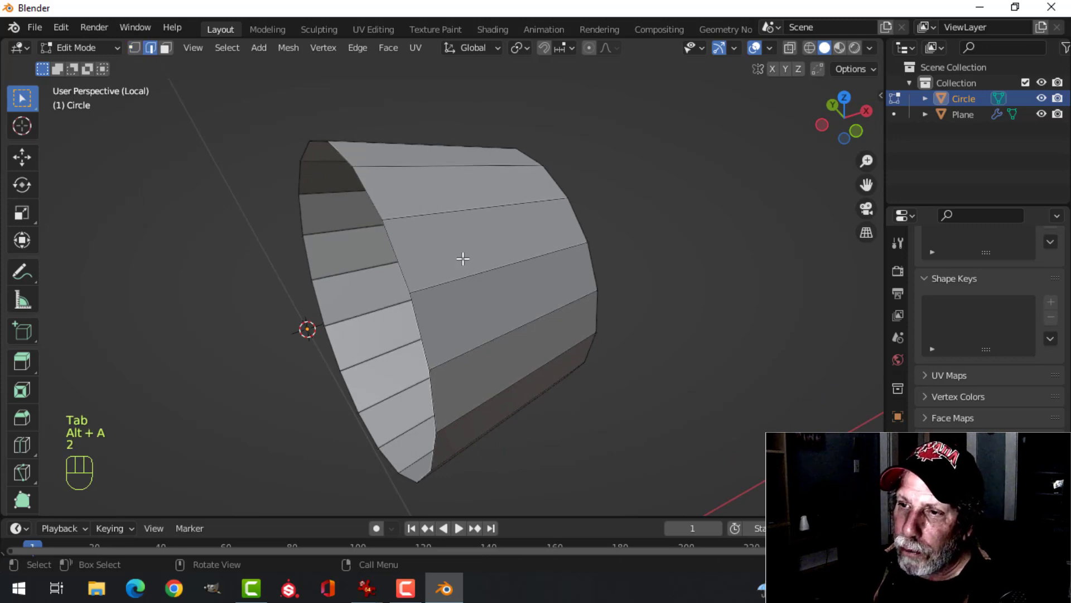
{"action": "left_click", "coordinate": [368, 186], "text": "alt+shift"}
{"action": "middle_click_drag", "start_coordinate": [368, 186], "coordinate": [690, 264]}
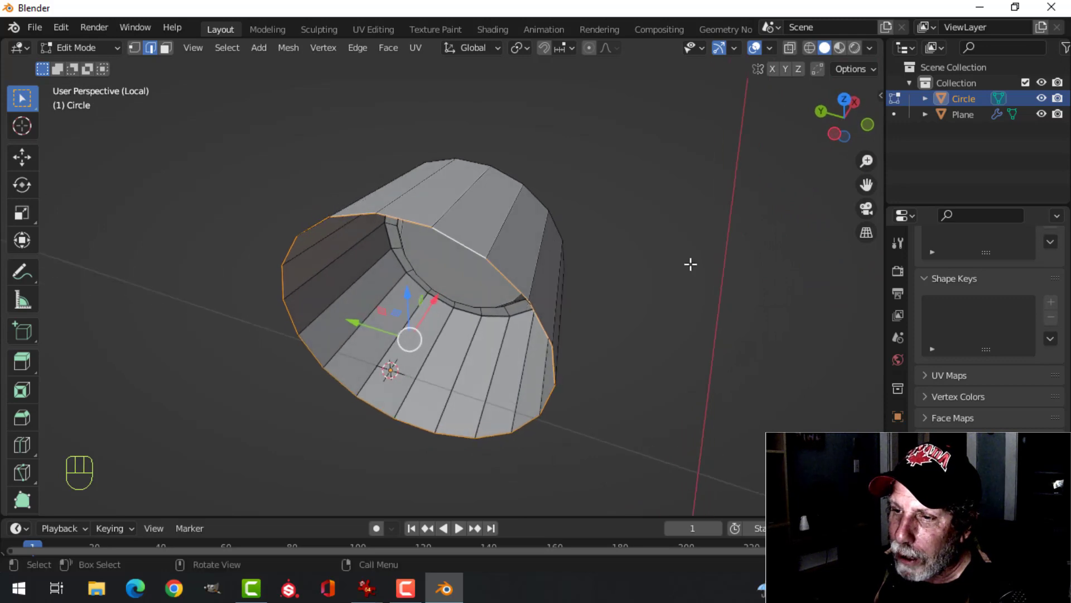
{"action": "key", "text": "e"}
{"action": "left_click", "coordinate": [687, 264]}
{"action": "key", "text": "s"}
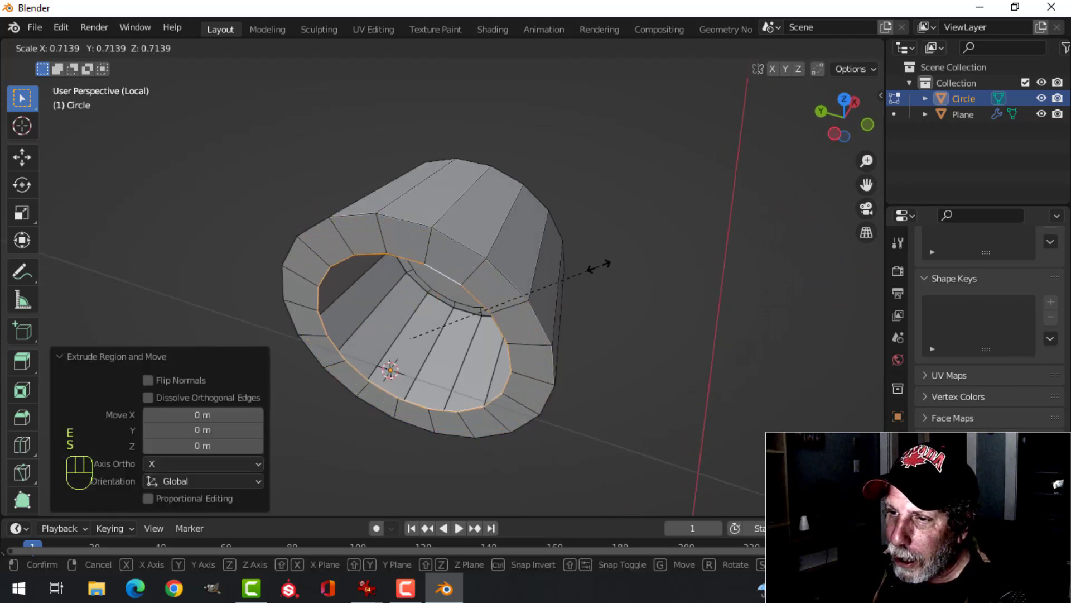
{"action": "left_click", "coordinate": [519, 262]}
{"action": "middle_click_drag", "start_coordinate": [519, 262], "coordinate": [516, 201]}
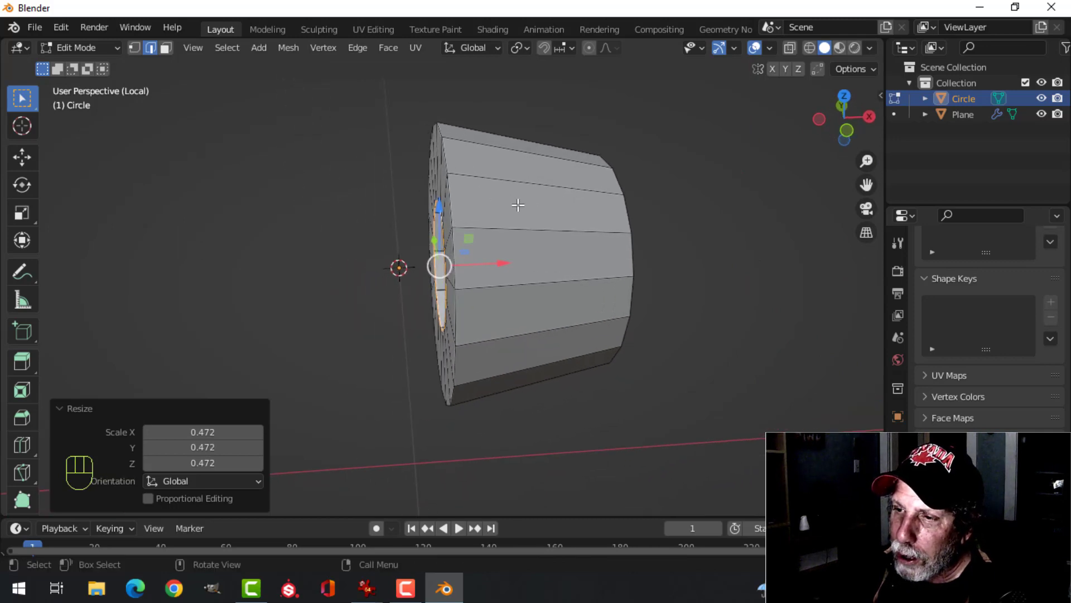
{"action": "middle_click_drag", "start_coordinate": [599, 231], "coordinate": [594, 232]}
{"action": "key", "text": "e"}
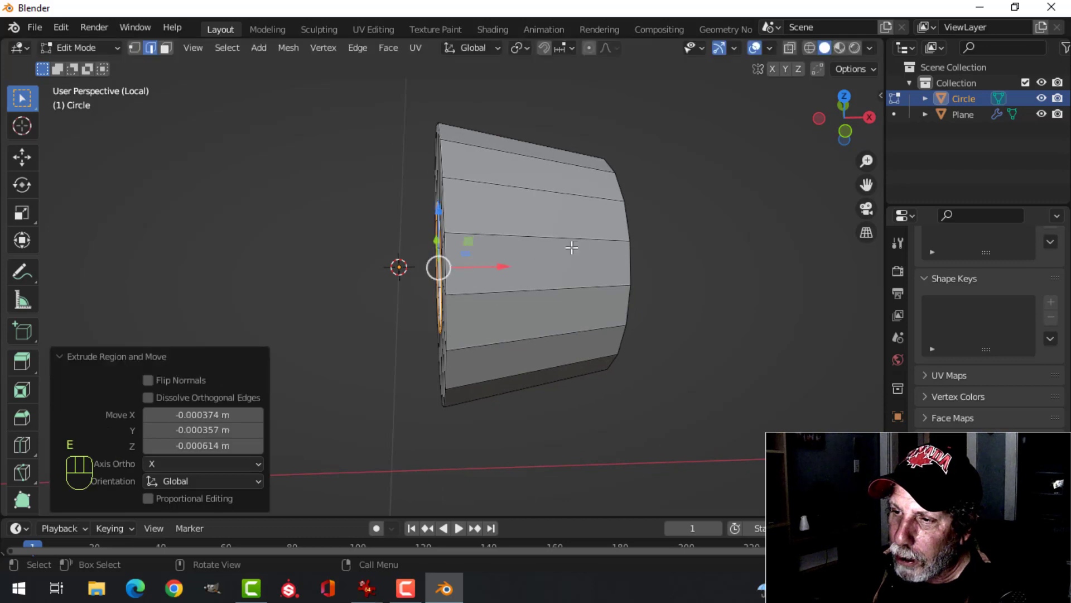
{"action": "left_click", "coordinate": [463, 267]}
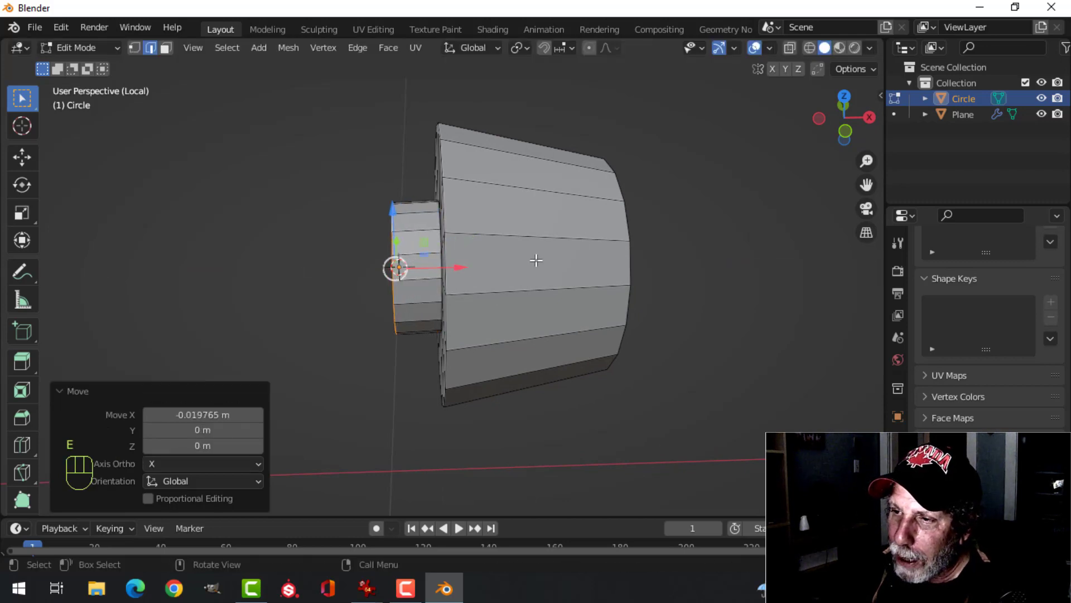
{"action": "key", "text": "ctrl+z"}
{"action": "key", "text": "ctrl+z"}
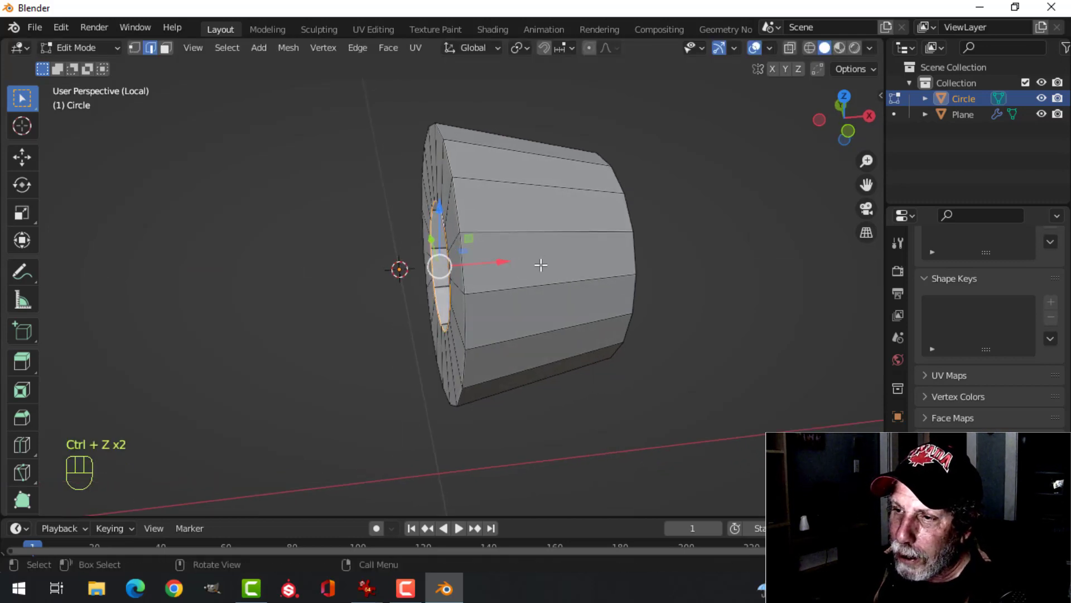
Extrude the back opening's inner edge loop in the negative X direction to form a short stem behind the knob
{"action": "key", "text": "e"}
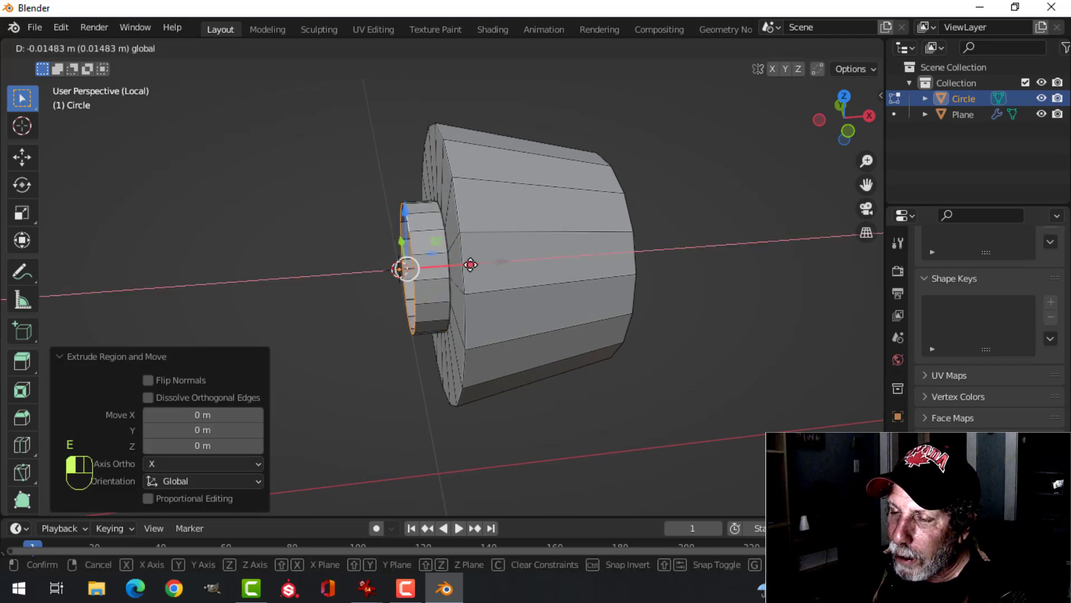
{"action": "left_click", "coordinate": [461, 267]}
{"action": "middle_click_drag", "start_coordinate": [514, 275], "coordinate": [749, 277]}
Bevel the knob's front rim loops and back outer edge loop with a width of about 0.00144 m and 2 segments
{"action": "key", "text": "alt+a"}
{"action": "left_click", "coordinate": [483, 218], "text": "alt+shift"}
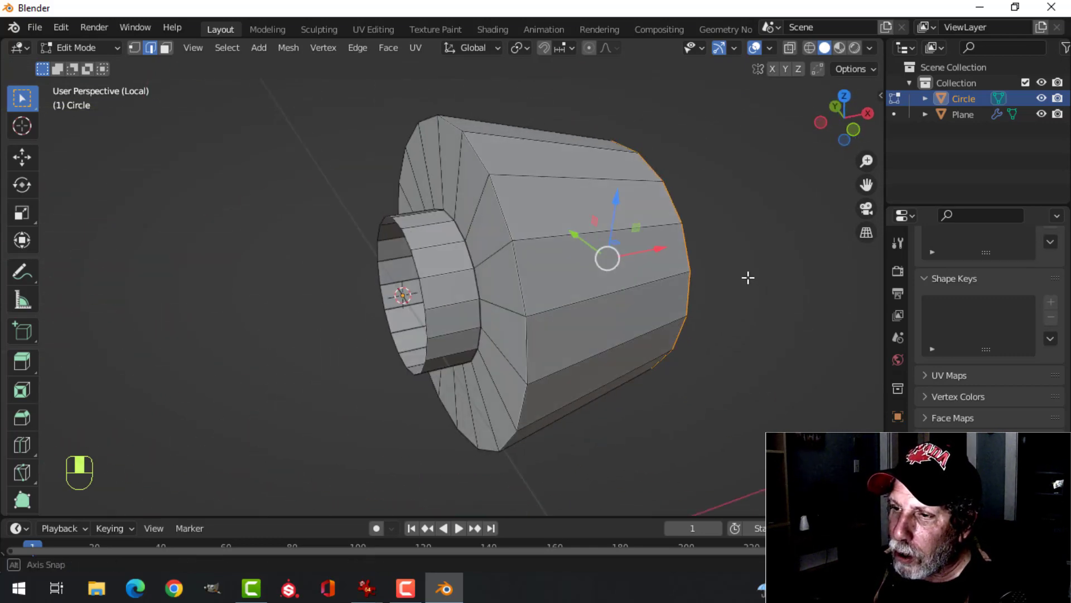
{"action": "left_click", "coordinate": [505, 222], "text": "alt+shift"}
{"action": "middle_click_drag", "start_coordinate": [671, 225], "coordinate": [643, 204]}
{"action": "key", "text": "ctrl+b"}
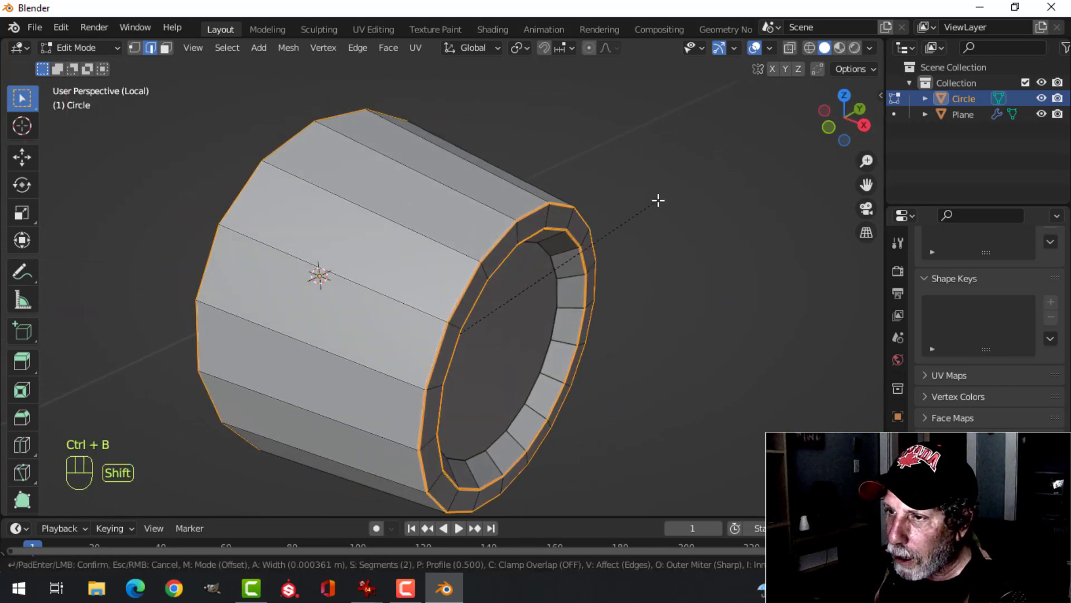
{"action": "left_click", "coordinate": [684, 177]}
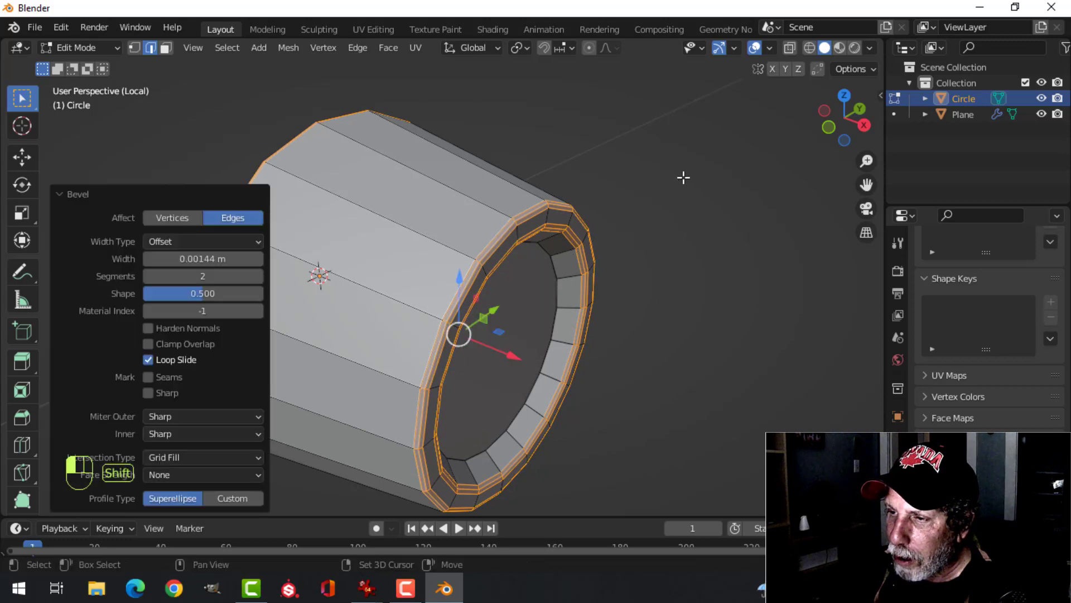
Add a level 1 Subdivision Surface modifier to the knob in Object Mode and shade it smooth
{"action": "key", "text": "Tab"}
{"action": "middle_click_drag", "start_coordinate": [626, 233], "coordinate": [612, 199]}
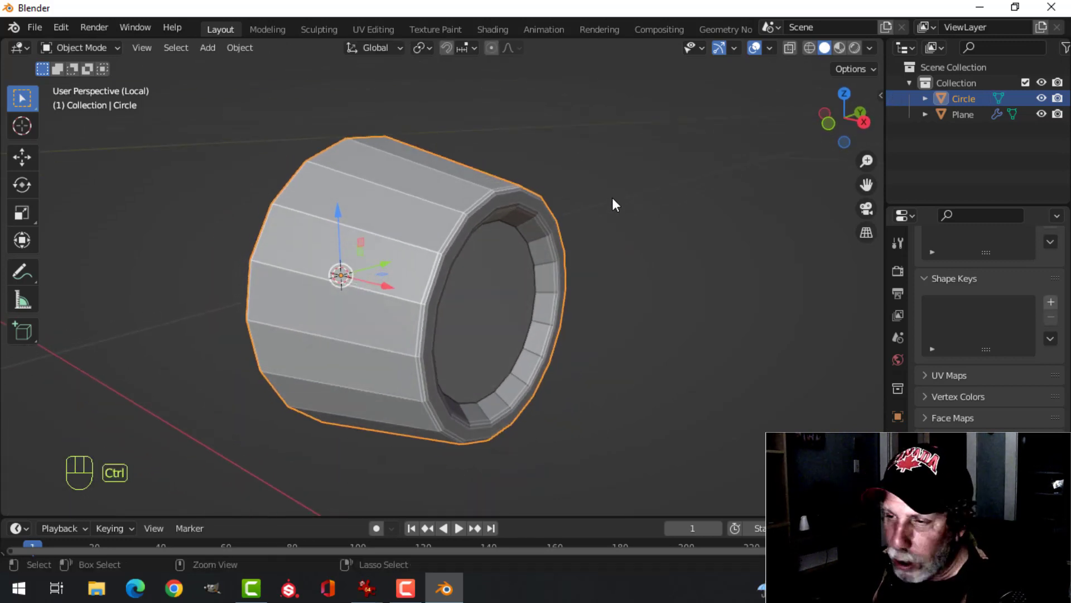
{"action": "key", "text": "ctrl+1"}
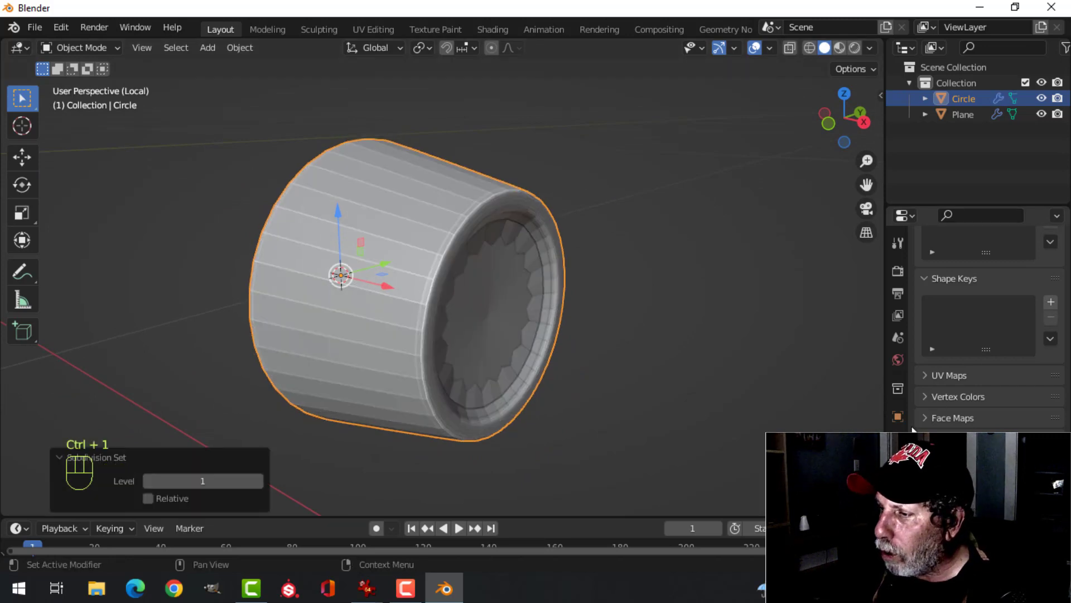
{"action": "left_click", "coordinate": [898, 439]}
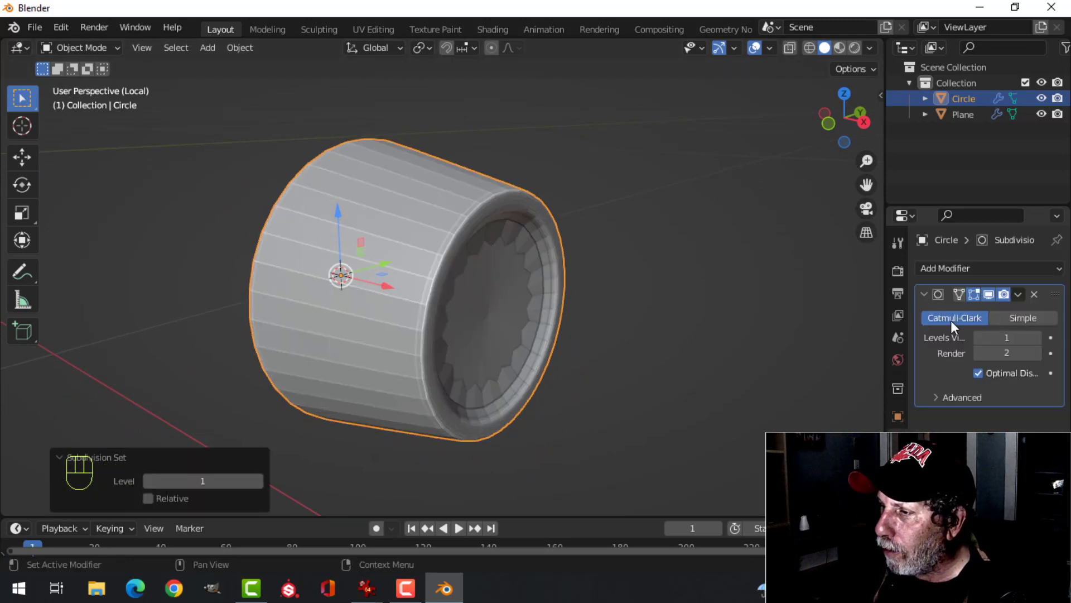
{"action": "left_click", "coordinate": [938, 271]}
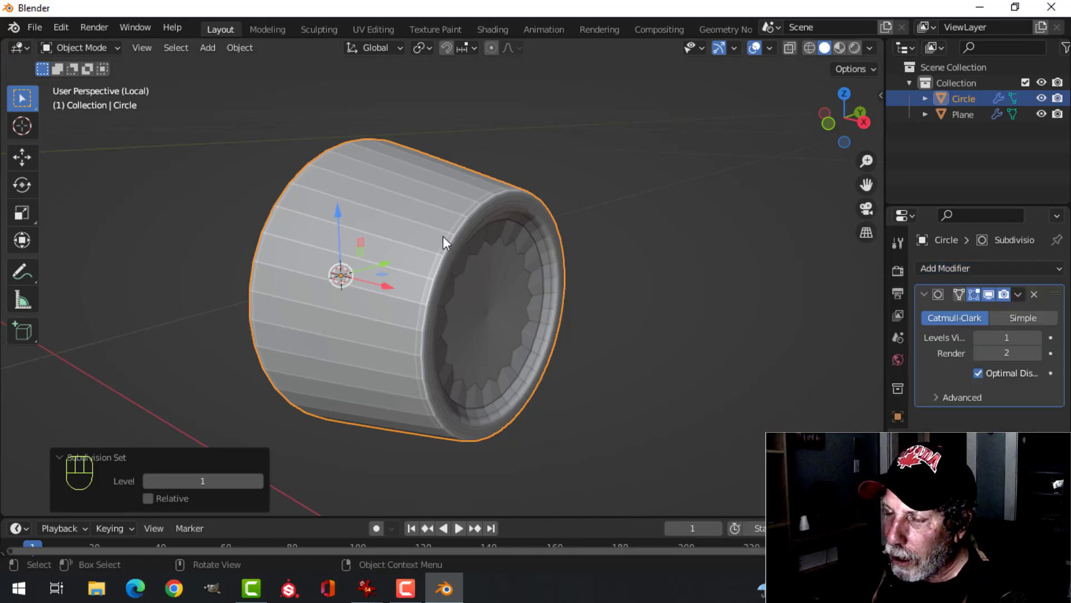
{"action": "right_click", "coordinate": [378, 219]}
{"action": "left_click", "coordinate": [379, 218]}
In Edit Mode, add a loop cut to the knob's ring-shaped back face and slide it against the stem with a factor of -0.910
{"action": "middle_click_drag", "start_coordinate": [473, 199], "coordinate": [624, 222]}
{"action": "key", "text": "alt+a"}
{"action": "middle_click_drag", "start_coordinate": [480, 256], "coordinate": [540, 224]}
{"action": "left_click", "coordinate": [494, 215]}
{"action": "key", "text": "Tab"}
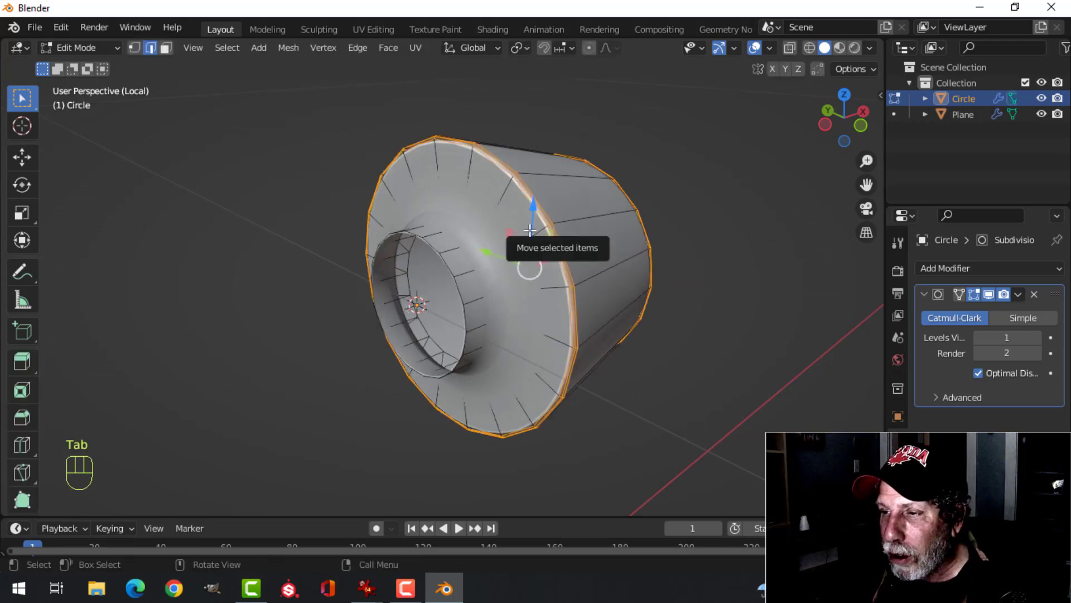
{"action": "key", "text": "alt+a"}
{"action": "middle_click_drag", "start_coordinate": [545, 215], "coordinate": [485, 227], "text": "shift"}
{"action": "scroll", "coordinate": [477, 223], "scroll_direction": "up", "scroll_amount": 4}
{"action": "scroll", "coordinate": [493, 218], "scroll_direction": "down", "scroll_amount": 1}
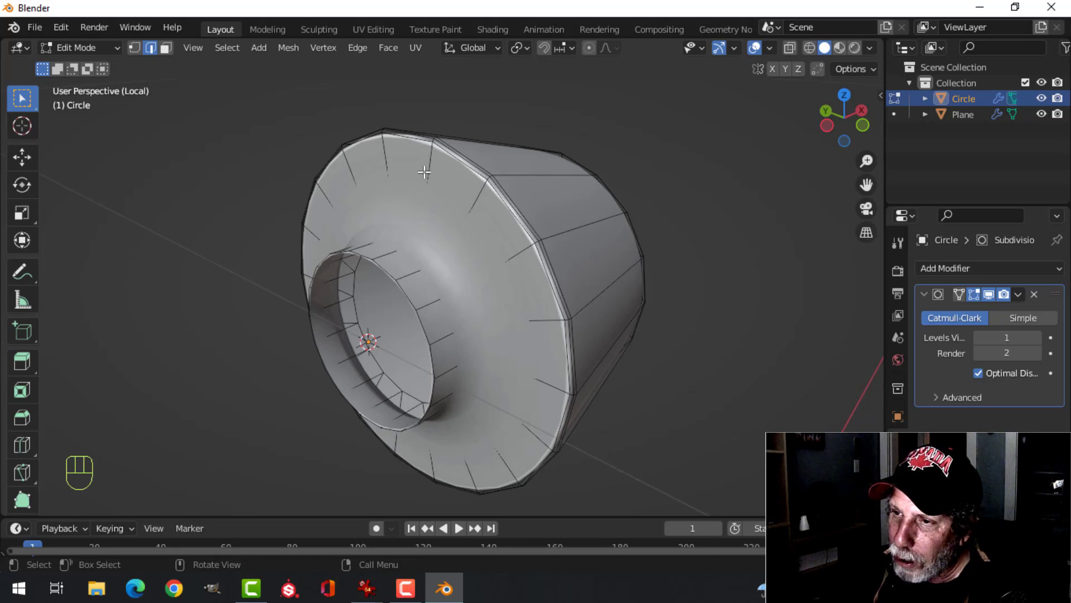
{"action": "key", "text": "ctrl"}
{"action": "key", "text": "ctrl+r"}
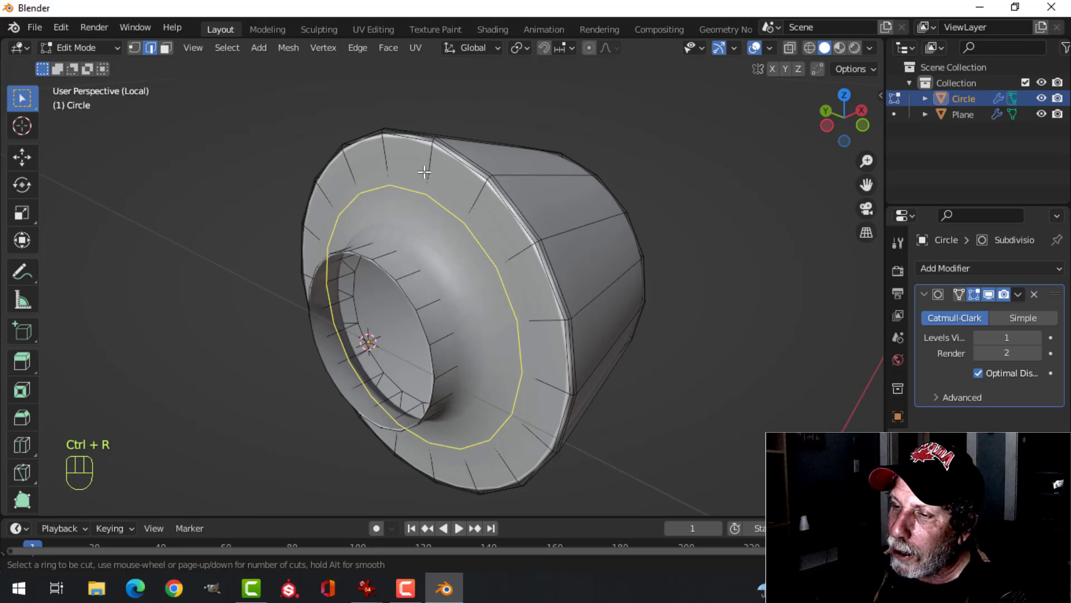
{"action": "left_click", "coordinate": [424, 172]}
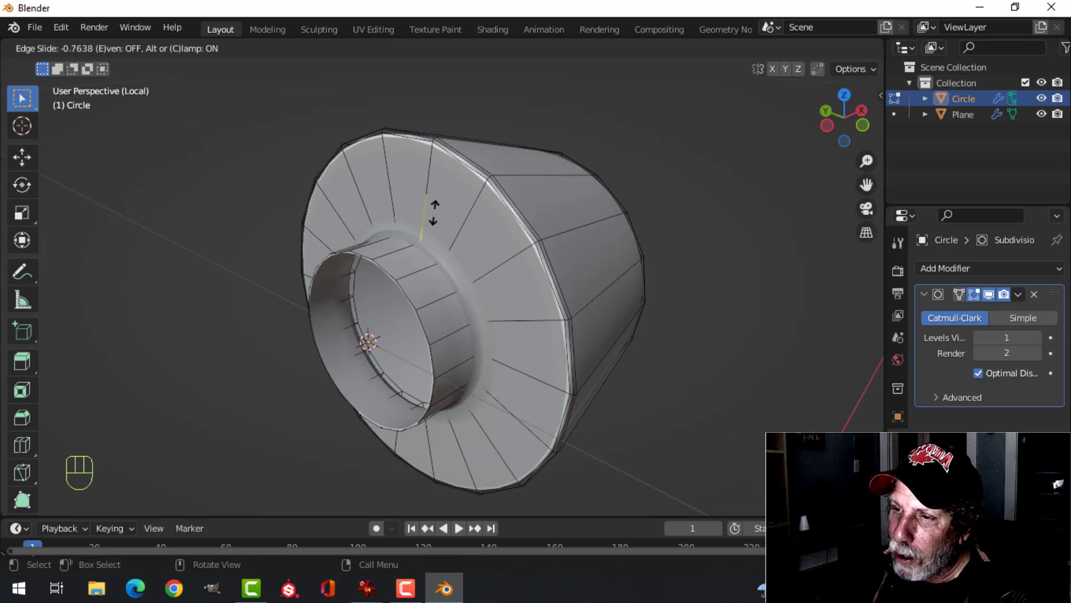
{"action": "left_click", "coordinate": [461, 217]}
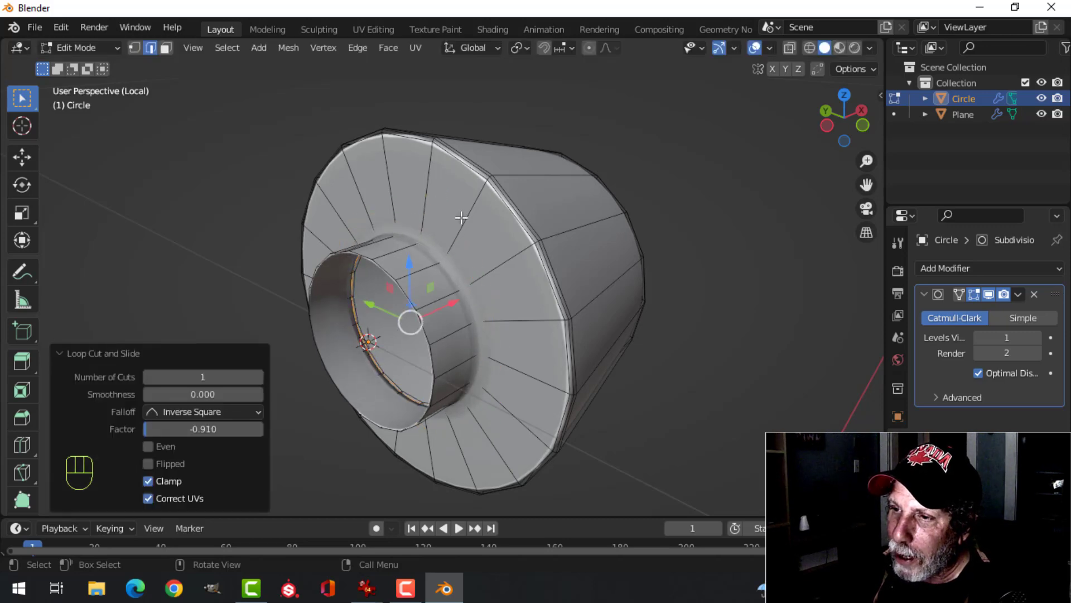
{"action": "key", "text": "Tab"}
{"action": "middle_click_drag", "start_coordinate": [550, 215], "coordinate": [498, 200]}
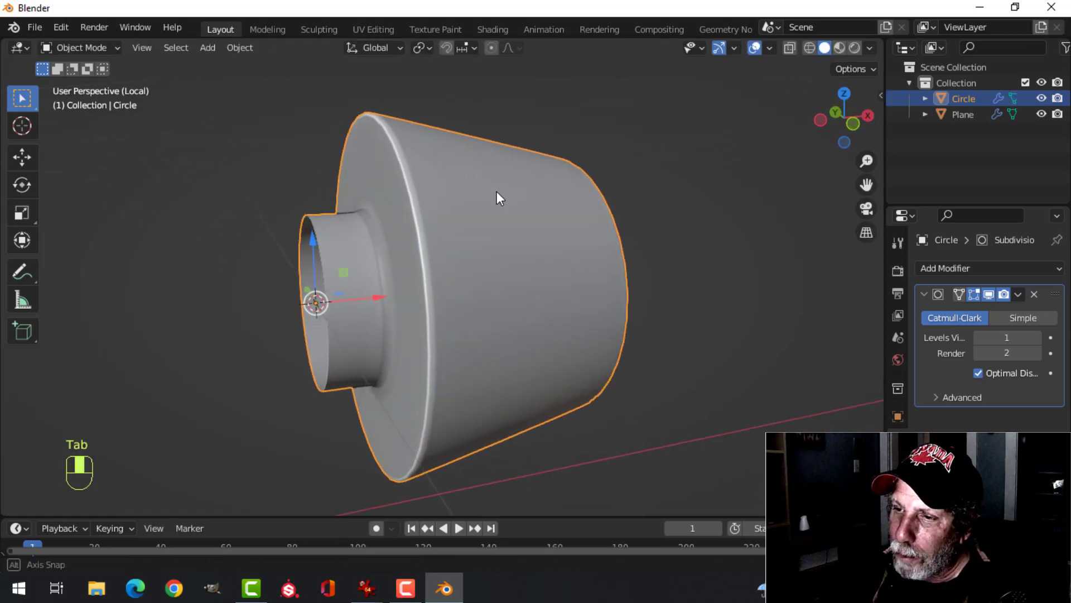
Add a loop cut around the knob's stem and slide it close to the junction with the back face
{"action": "key", "text": "Tab"}
{"action": "key", "text": "ctrl+r"}
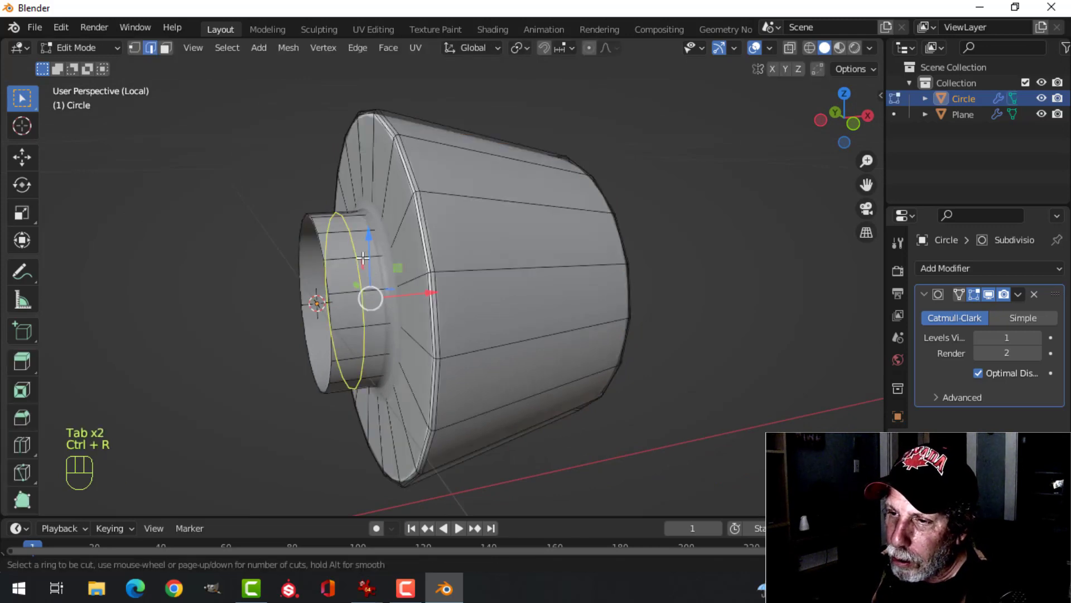
{"action": "left_click", "coordinate": [368, 258]}
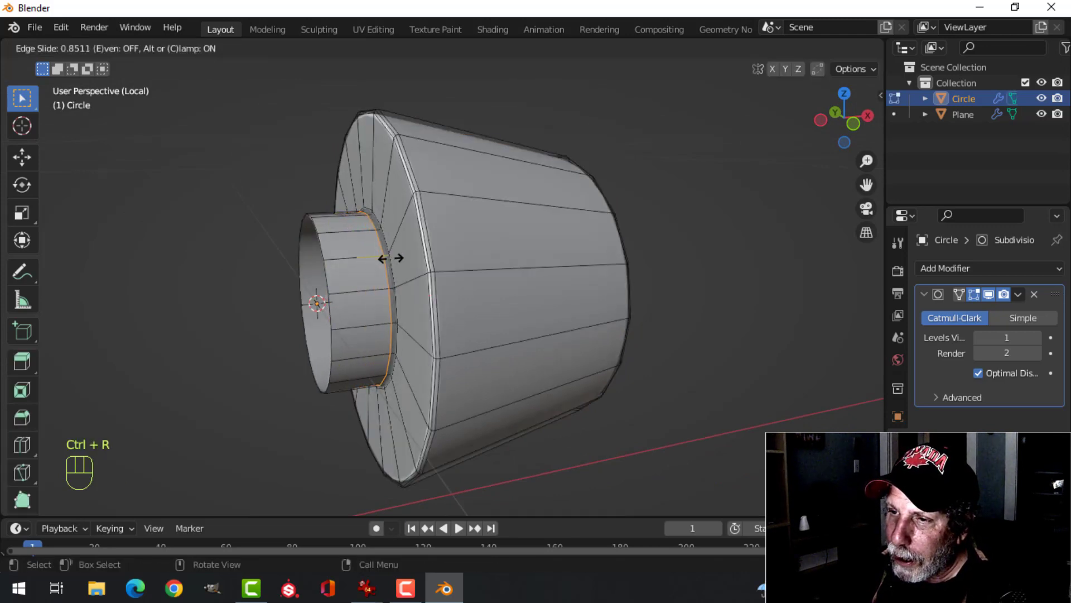
{"action": "left_click", "coordinate": [391, 258]}
{"action": "middle_click_drag", "start_coordinate": [391, 258], "coordinate": [357, 269]}
{"action": "key", "text": "Tab"}
{"action": "key", "text": "Tab"}
{"action": "key", "text": "alt+a"}
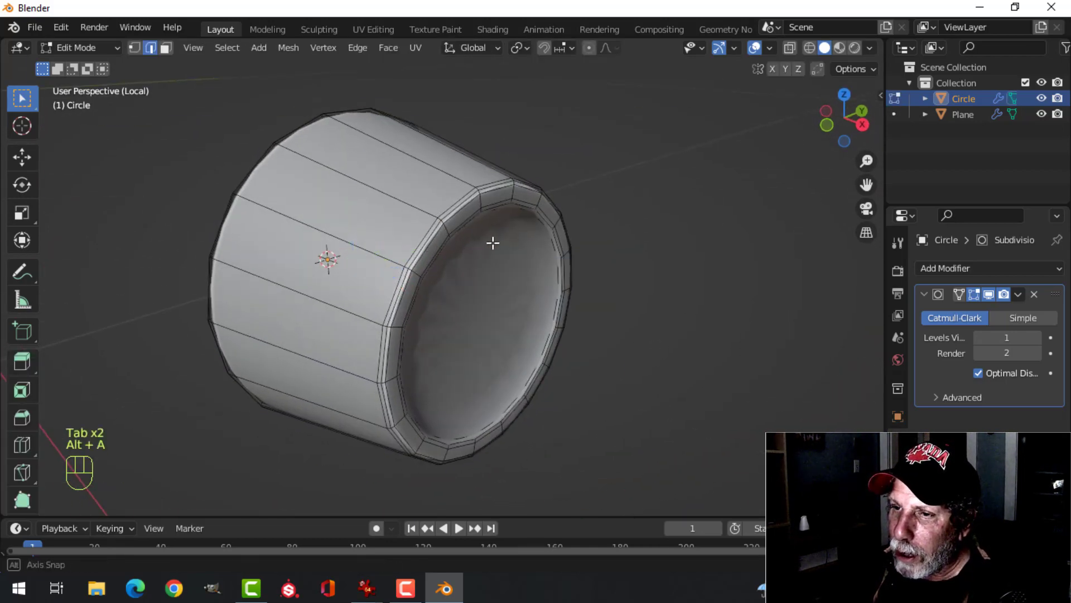
Examine the knob's recessed front face with the Subdivision modifier's viewport display off and on
{"action": "middle_click_drag", "start_coordinate": [493, 241], "coordinate": [385, 236]}
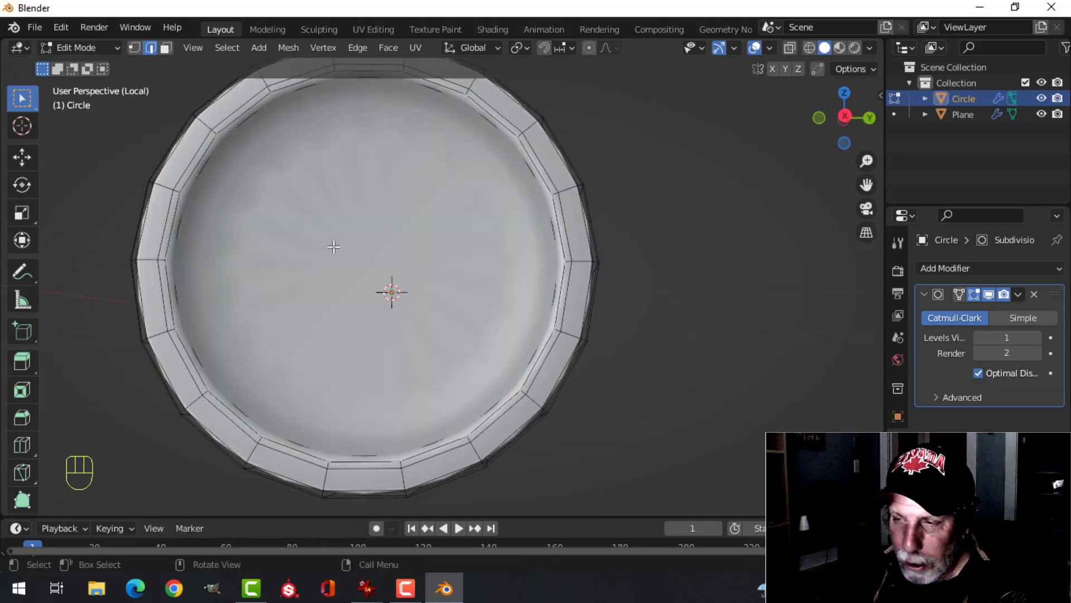
{"action": "scroll", "coordinate": [350, 237], "scroll_direction": "down", "scroll_amount": 2}
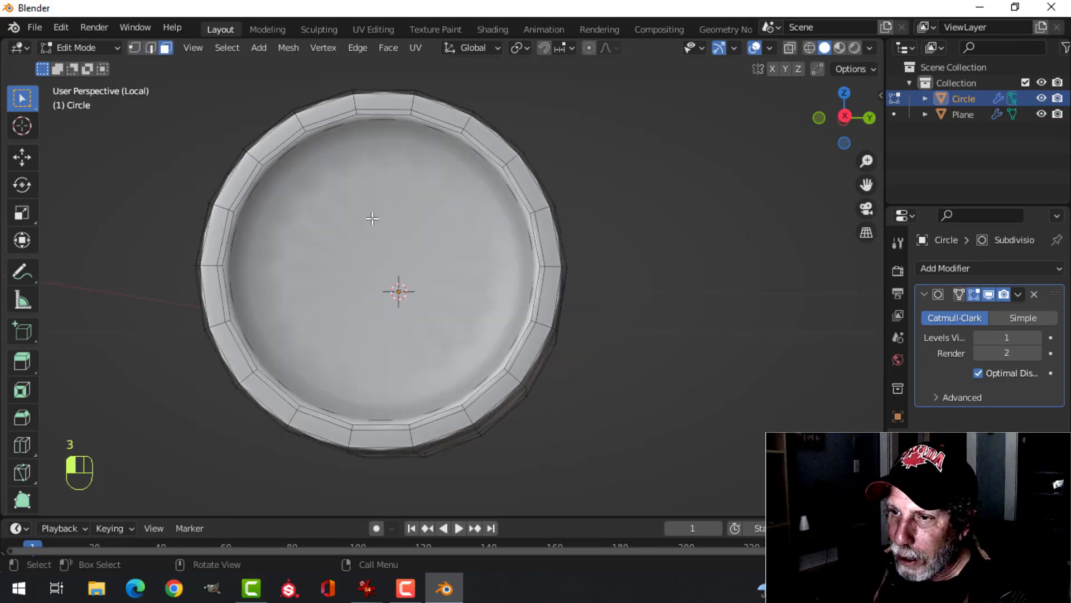
{"action": "key", "text": "3"}
{"action": "middle_click_drag", "start_coordinate": [371, 218], "coordinate": [773, 283]}
{"action": "left_click", "coordinate": [989, 295]}
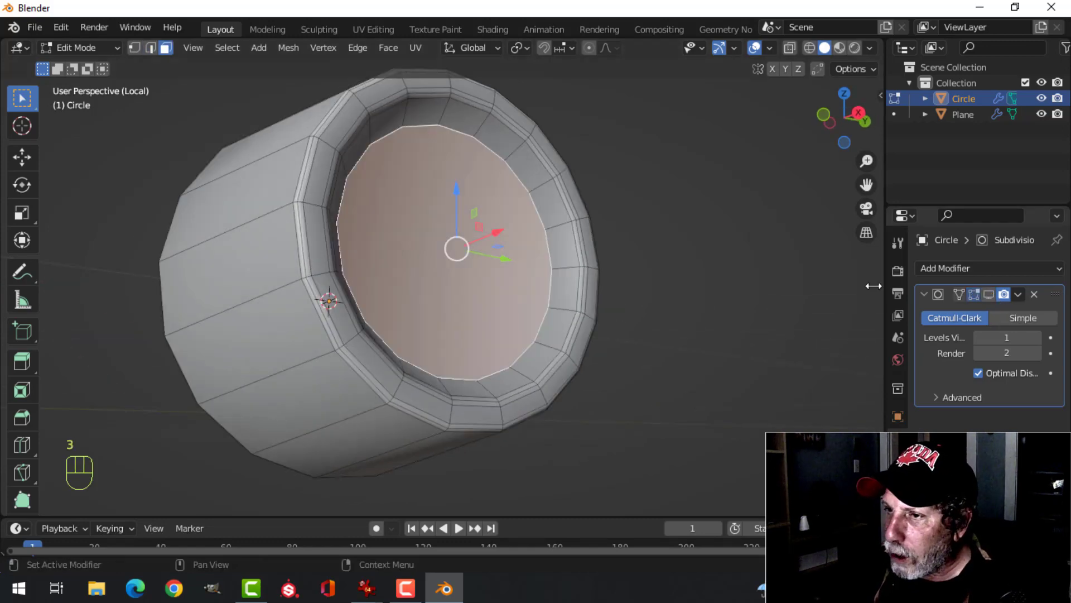
{"action": "middle_click_drag", "start_coordinate": [564, 214], "coordinate": [505, 162]}
{"action": "key", "text": "alt+a"}
{"action": "left_click", "coordinate": [987, 295]}
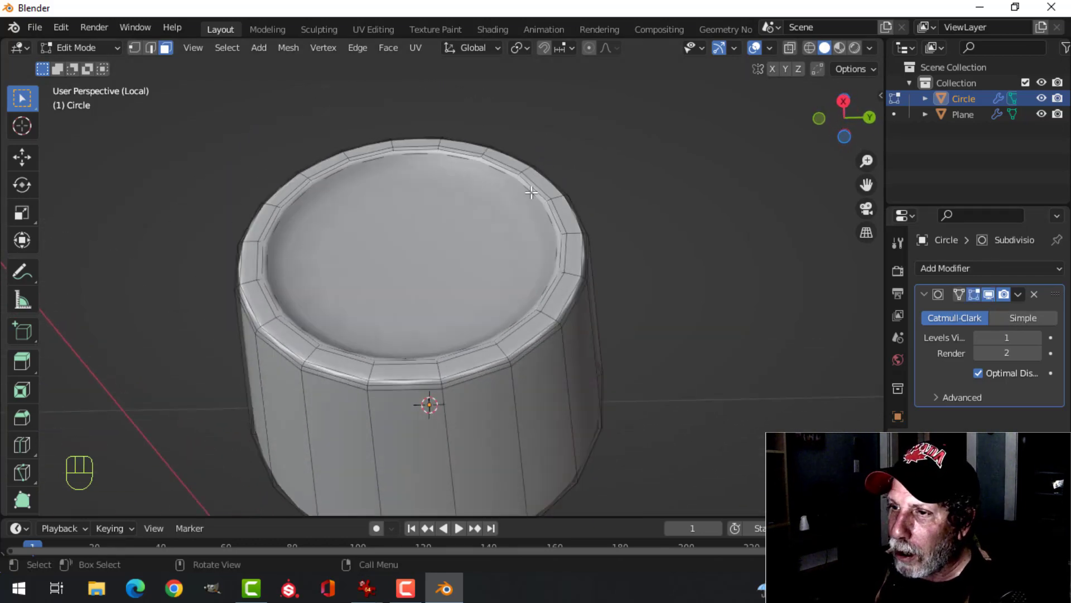
With the Subdivision display temporarily off, add a loop cut to the front recess's inner wall, slid toward its floor with a factor of -0.785
{"action": "left_click", "coordinate": [989, 295]}
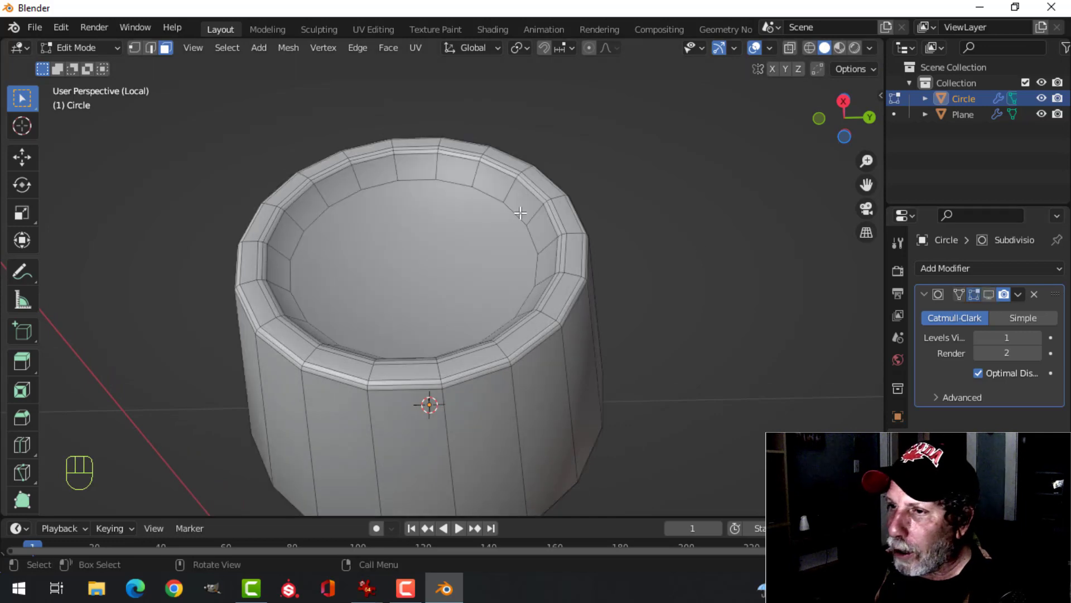
{"action": "key", "text": "ctrl+r"}
{"action": "left_click", "coordinate": [436, 164]}
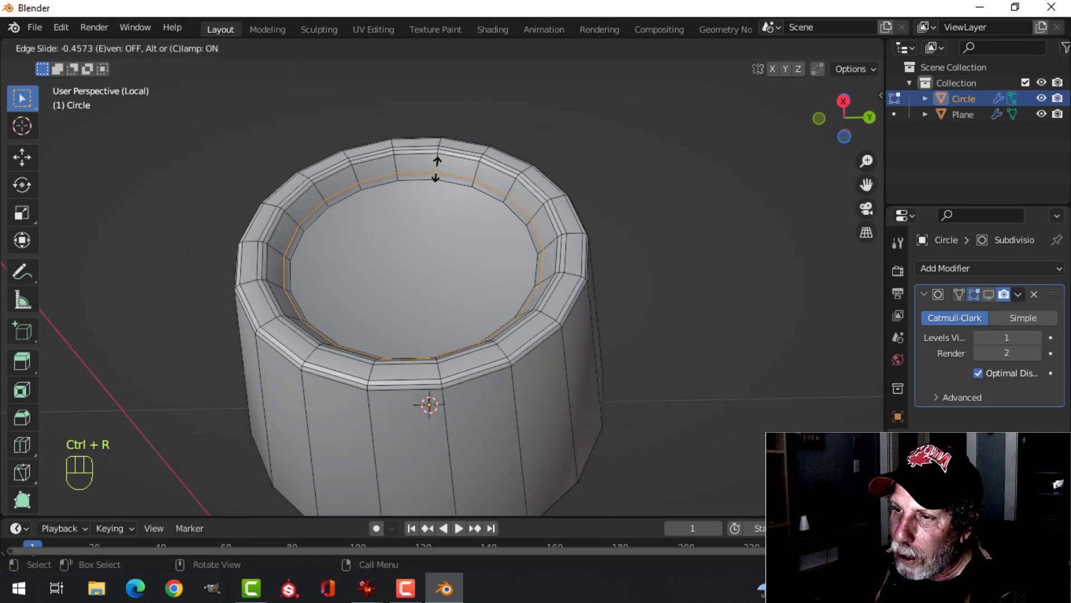
{"action": "left_click", "coordinate": [438, 170]}
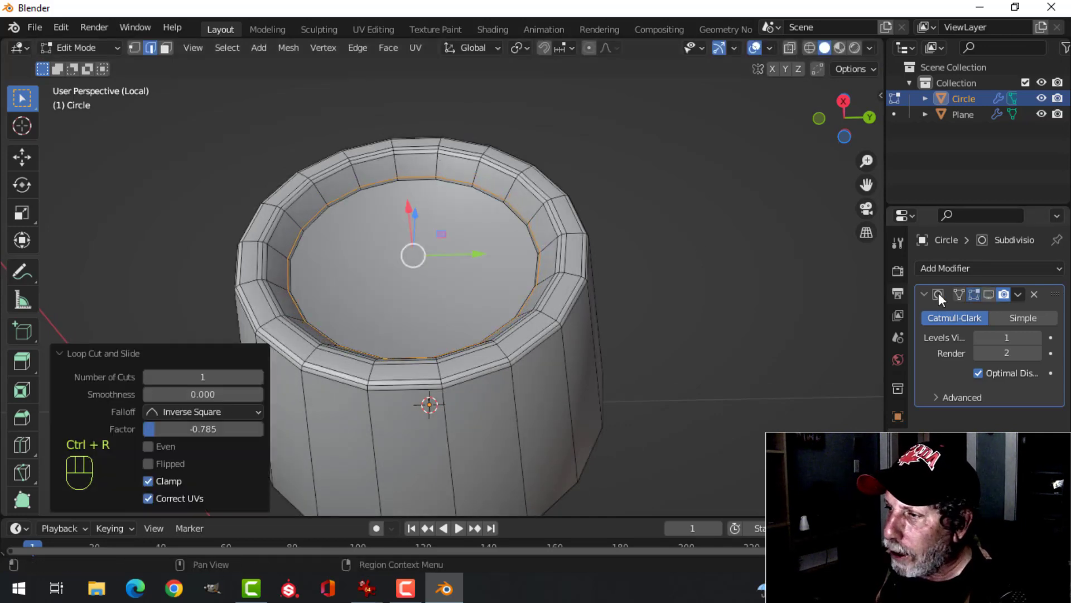
{"action": "left_click", "coordinate": [989, 294]}
{"action": "key", "text": "Tab"}
{"action": "middle_click_drag", "start_coordinate": [514, 277], "coordinate": [509, 306]}
{"action": "key", "text": "Tab"}
{"action": "key", "text": "alt+a"}
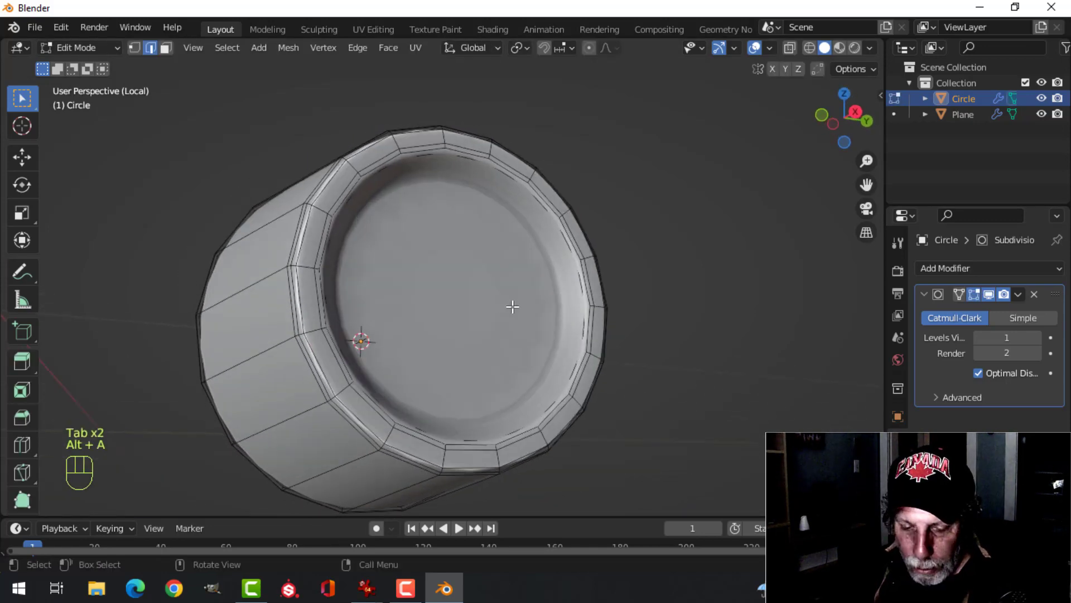
Inset the knob's recessed front face with a thickness of about 0.0036 m and return to Object Mode
{"action": "key", "text": "3"}
{"action": "left_click", "coordinate": [520, 294]}
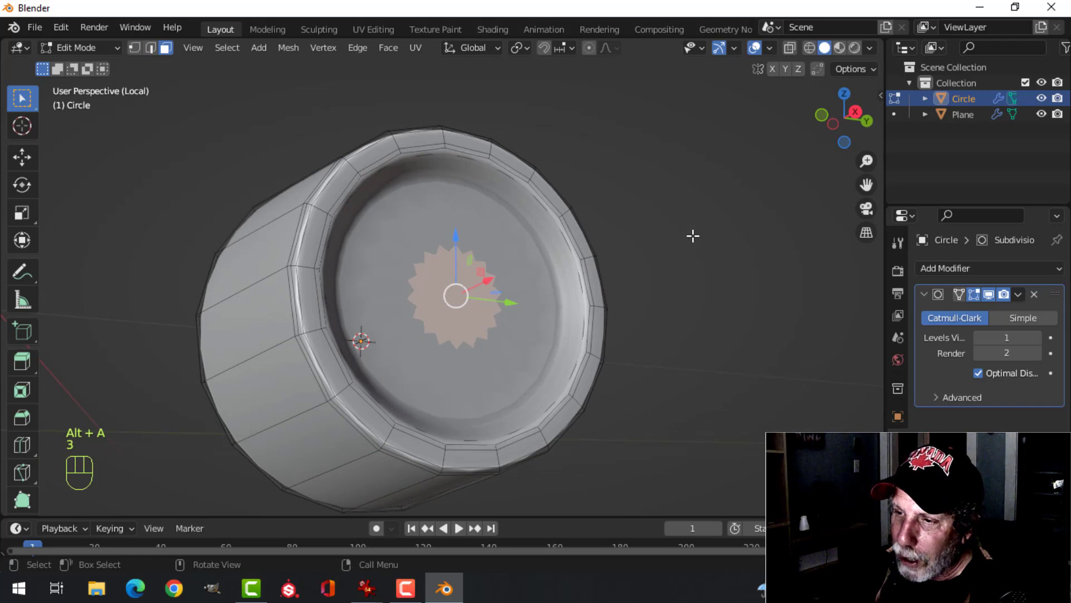
{"action": "key", "text": "i"}
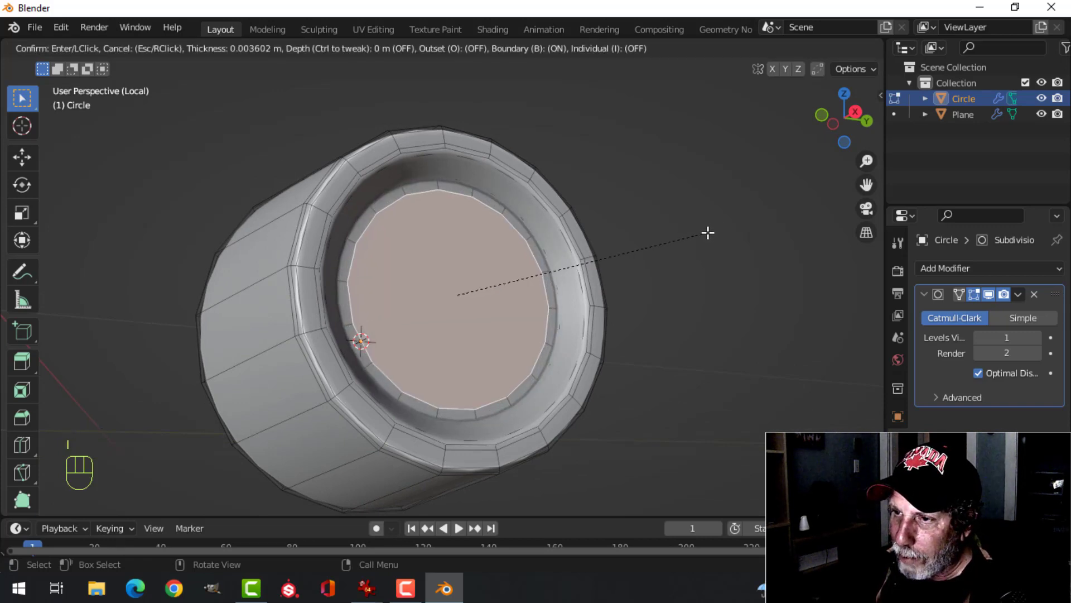
{"action": "left_click", "coordinate": [708, 232]}
{"action": "key", "text": "Tab"}
{"action": "key", "text": "alt+a"}
{"action": "middle_click_drag", "start_coordinate": [649, 260], "coordinate": [552, 327]}
Exit Local View and move the knob's whole mesh in the negative X direction so its stem sinks into the monitor frame
{"action": "key", "text": "KP_Divide"}
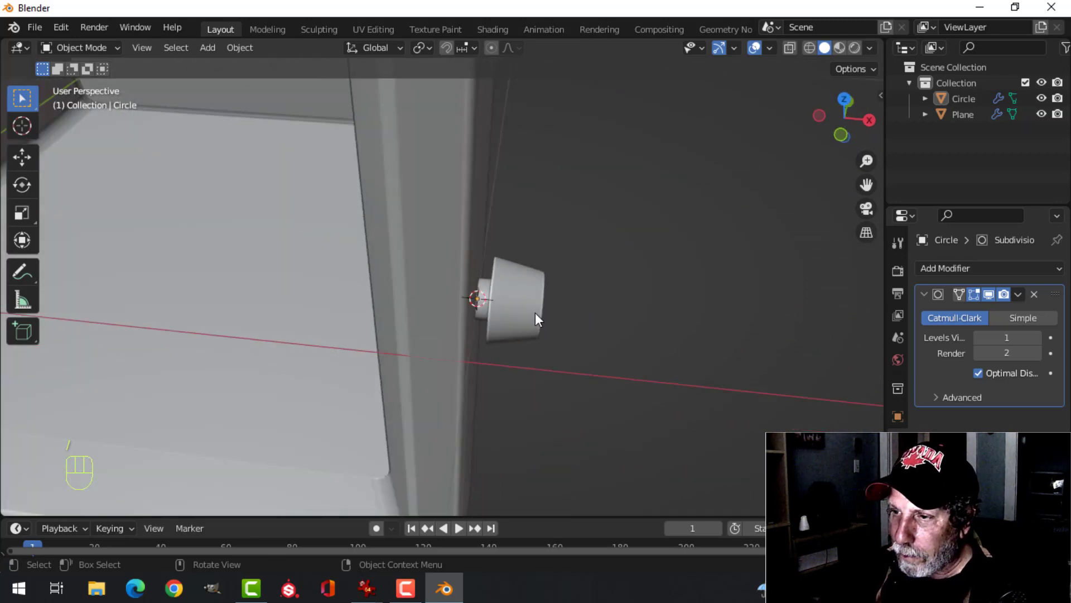
{"action": "left_click", "coordinate": [536, 305]}
{"action": "key", "text": "Tab"}
{"action": "key", "text": "a"}
{"action": "left_click_drag", "start_coordinate": [597, 310], "coordinate": [575, 309]}
{"action": "key", "text": "Tab"}
{"action": "scroll", "coordinate": [642, 307], "scroll_direction": "down", "scroll_amount": 3}
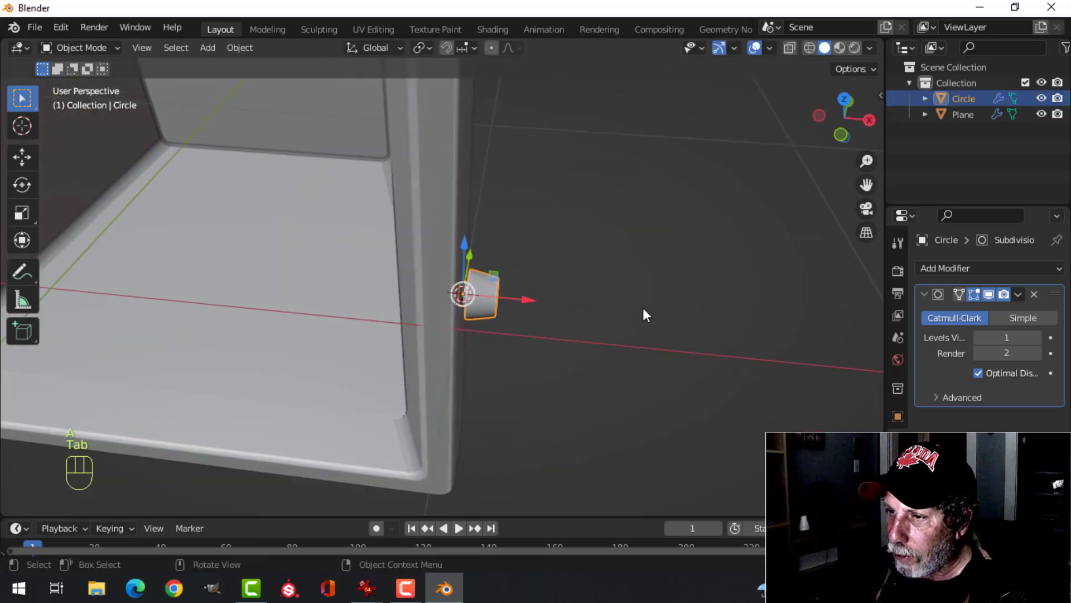
Deselect the knob and enable Shadow in the solid viewport shading options
{"action": "key", "text": "alt+a"}
{"action": "middle_click_drag", "start_coordinate": [642, 307], "coordinate": [581, 310]}
{"action": "left_click", "coordinate": [870, 48]}
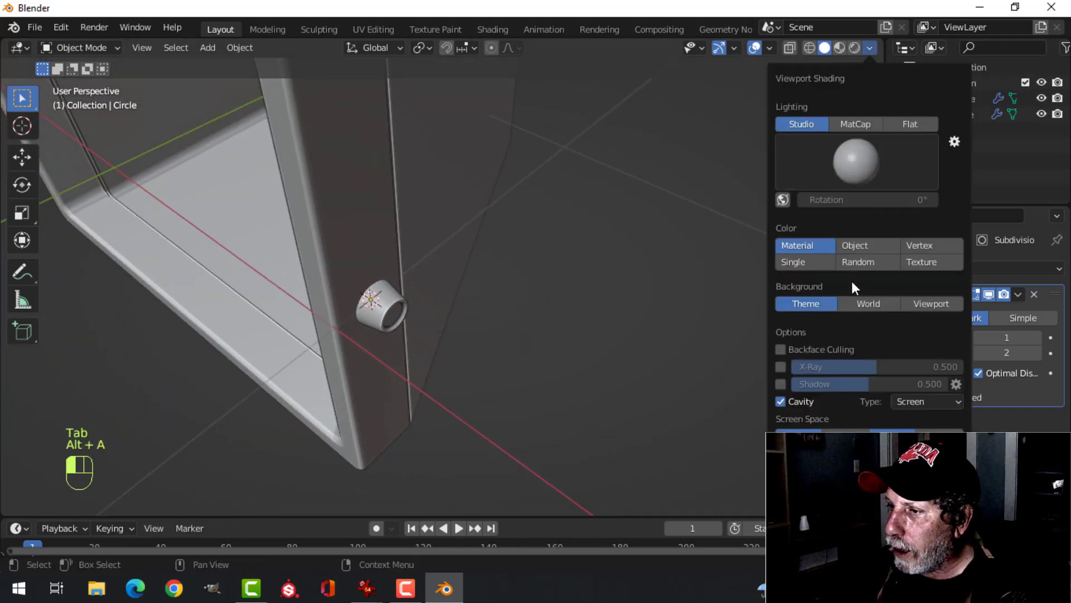
{"action": "left_click", "coordinate": [782, 382]}
{"action": "mouse_move", "coordinate": [502, 313]}
{"action": "middle_mouse_down"}
{"action": "mouse_move", "coordinate": [451, 266]}
{"action": "mouse_move", "coordinate": [541, 297]}
{"action": "mouse_move", "coordinate": [555, 283]}
{"action": "middle_mouse_up"}
{"action": "scroll", "coordinate": [451, 266], "scroll_direction": "up", "scroll_amount": 3}
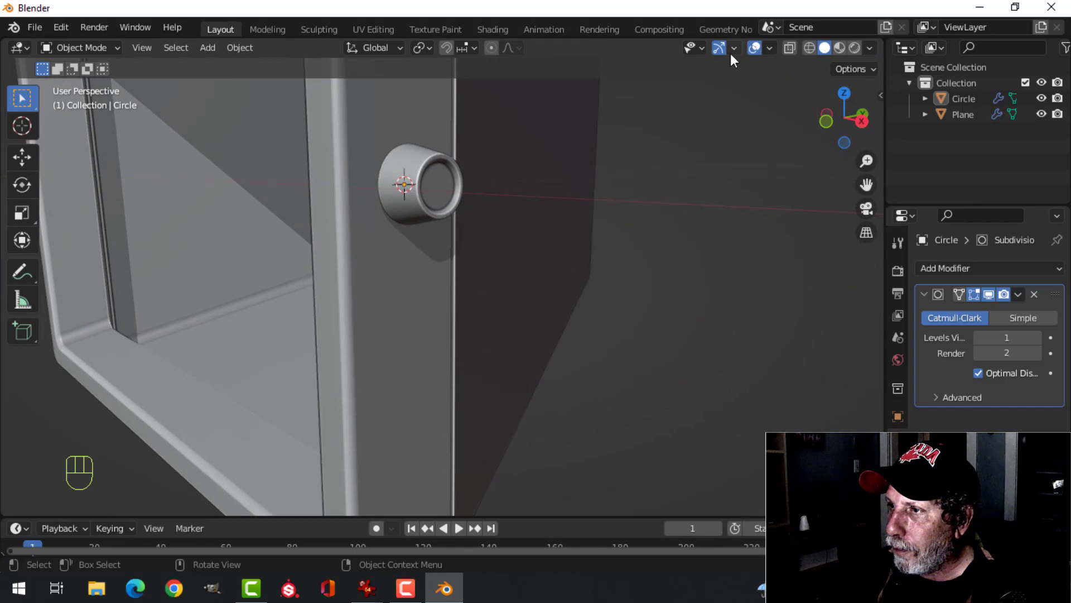
Hide the viewport gizmos and overlays and review the monitor model with its side knob from several angles
{"action": "left_click", "coordinate": [725, 49]}
{"action": "left_click", "coordinate": [751, 50]}
{"action": "middle_click_drag", "start_coordinate": [742, 69], "coordinate": [558, 188]}
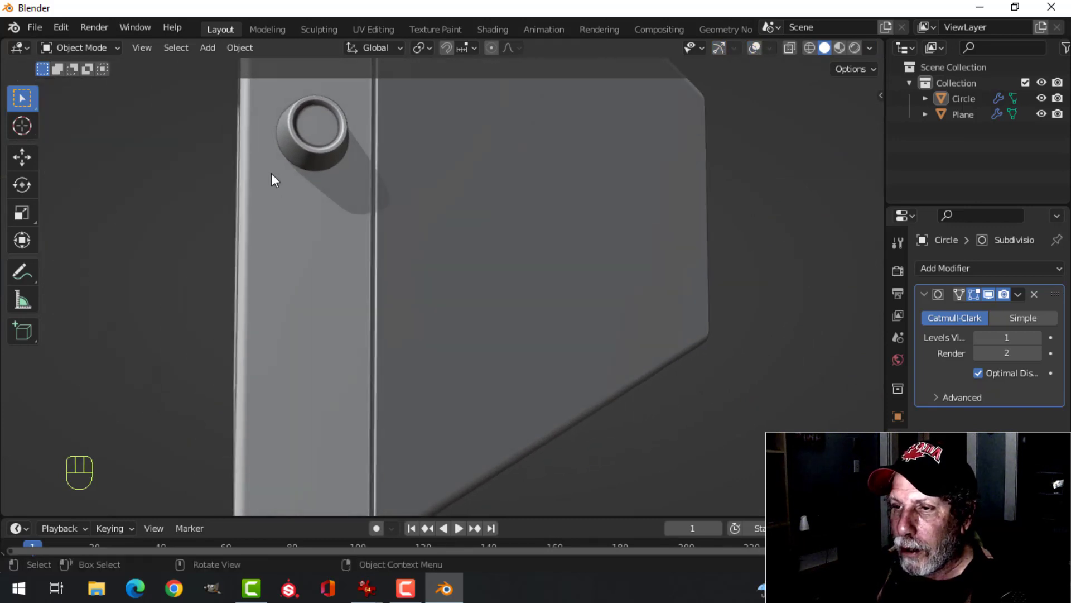
{"action": "scroll", "coordinate": [370, 193], "scroll_direction": "down", "scroll_amount": 4}
{"action": "middle_click_drag", "start_coordinate": [372, 195], "coordinate": [480, 275]}
{"action": "scroll", "coordinate": [493, 279], "scroll_direction": "down", "scroll_amount": 3}
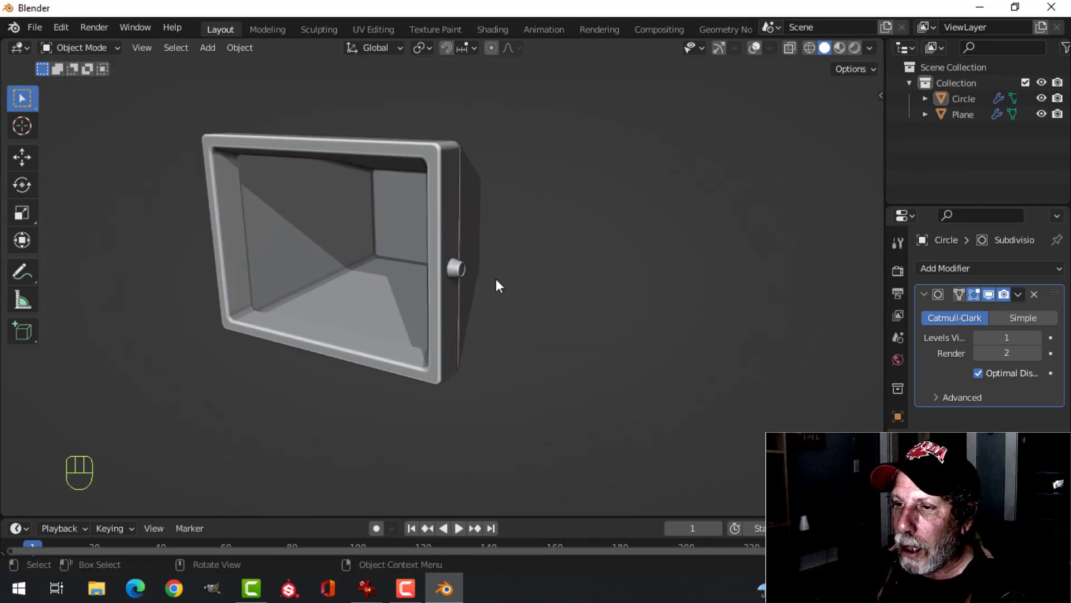
{"action": "middle_click_drag", "start_coordinate": [594, 279], "coordinate": [572, 304], "text": "shift"}
{"action": "scroll", "coordinate": [566, 296], "scroll_direction": "up", "scroll_amount": 1}
{"action": "scroll", "coordinate": [567, 296], "scroll_direction": "down", "scroll_amount": 1}
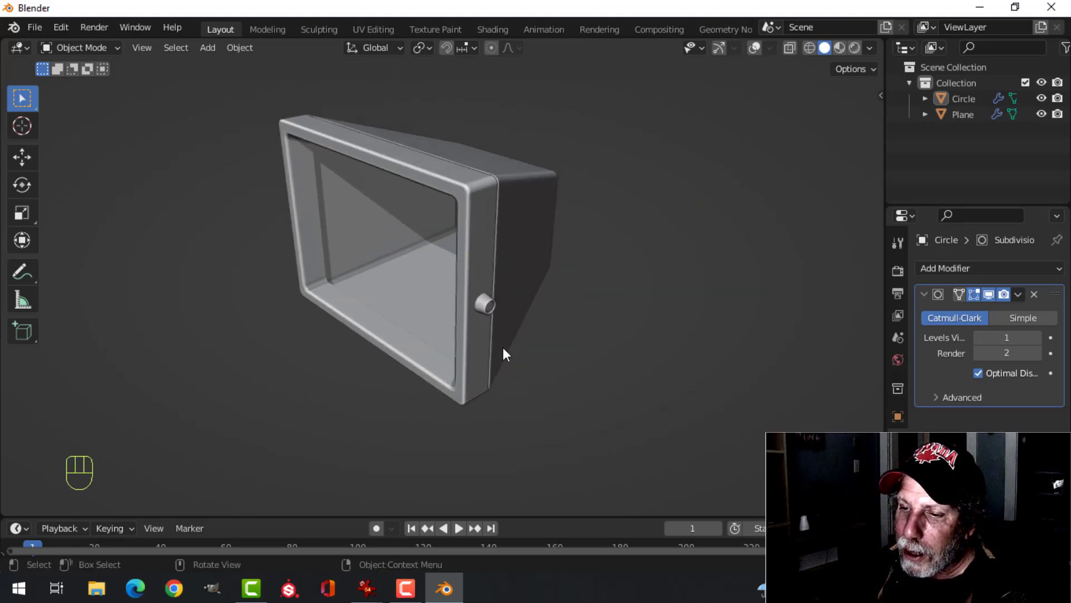
Switch to IrfanView and bring up the hospital bed reference image
{"action": "left_click", "coordinate": [377, 587]}
{"action": "left_click", "coordinate": [527, 508]}
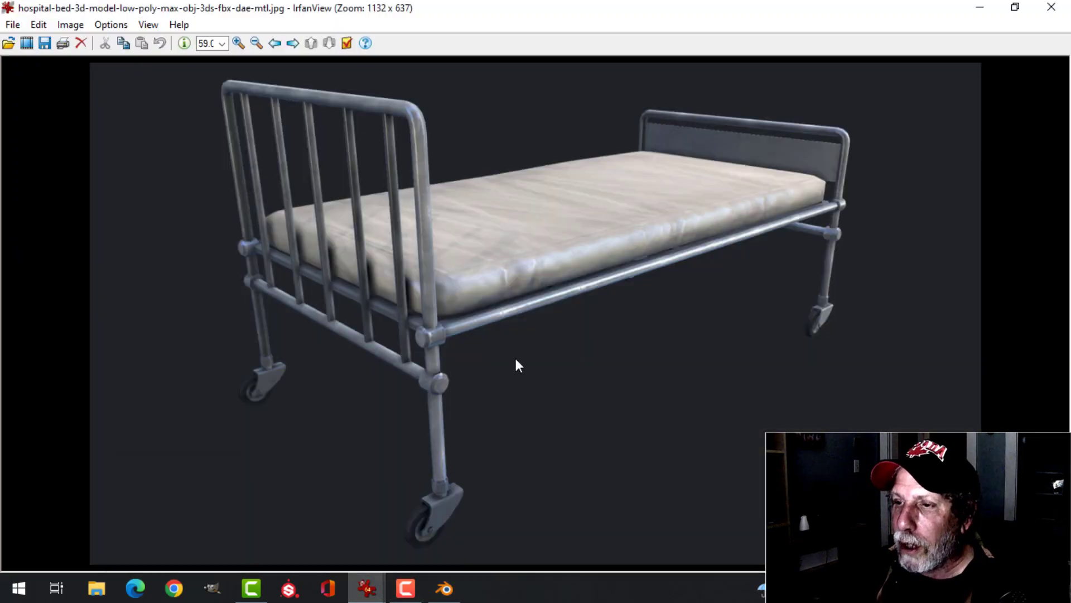